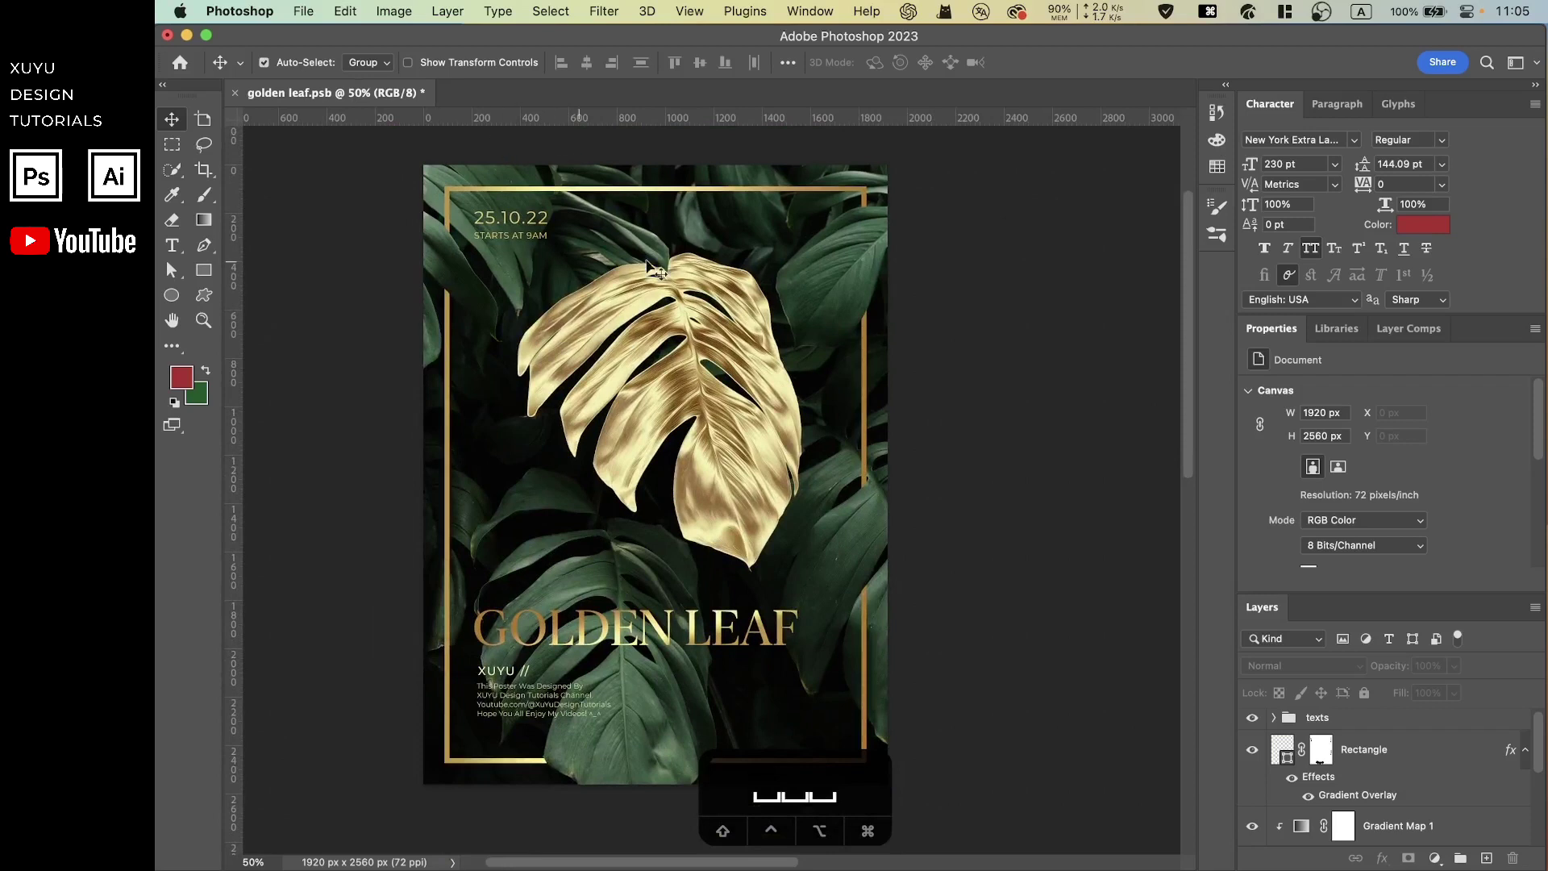
Step: Create a new 1920 x 2560 px RGB document at 72 pixels/inch with a white background
{"action": "left_click", "coordinate": [307, 12]}
{"action": "left_click", "coordinate": [443, 39]}
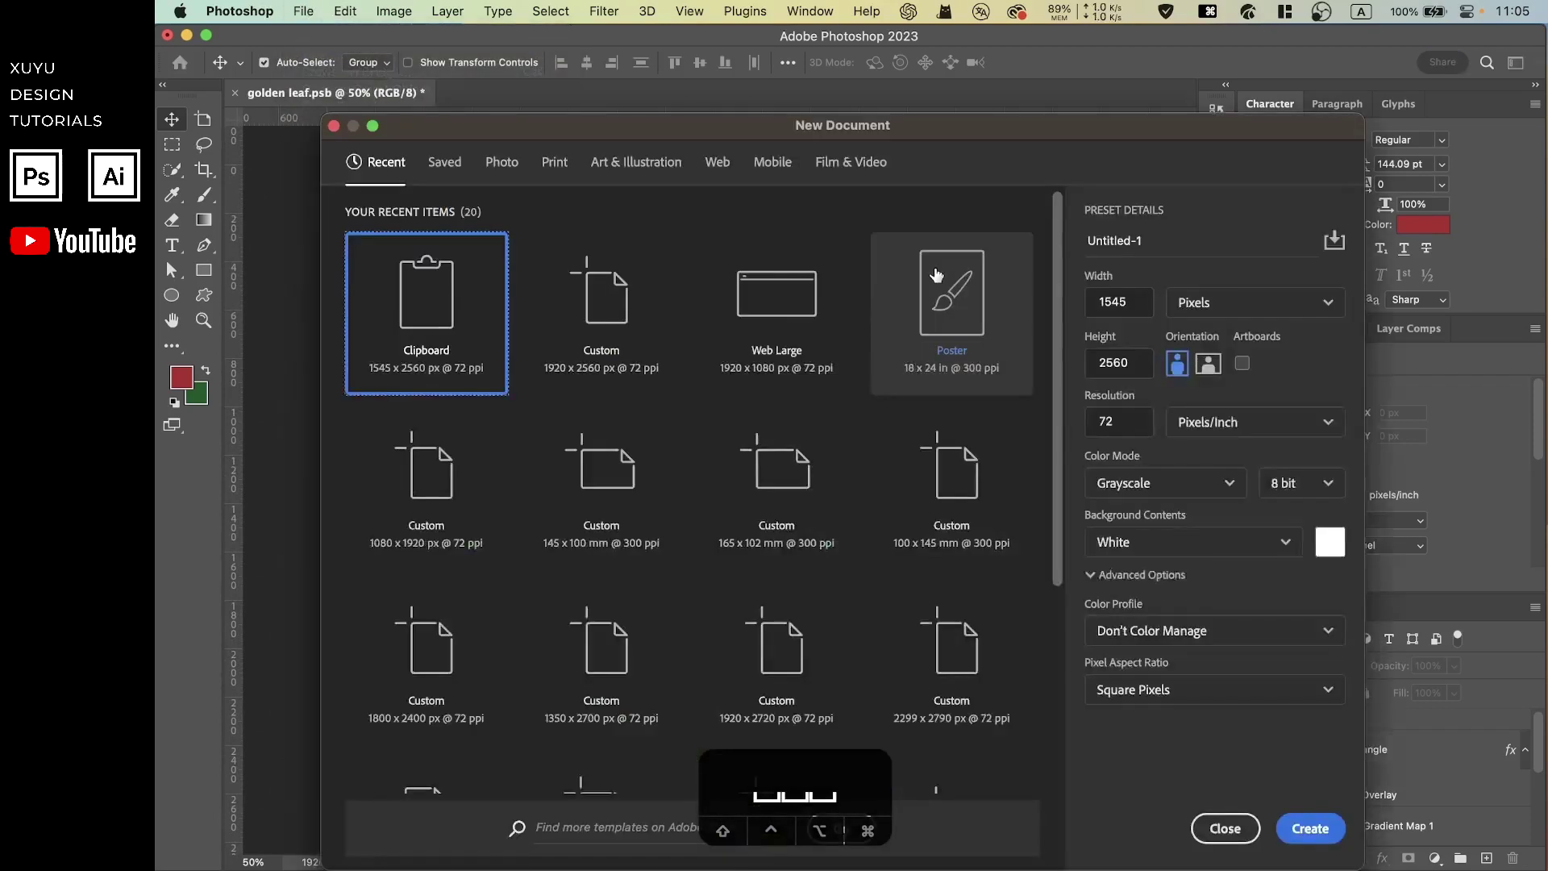
{"action": "left_click", "coordinate": [608, 314]}
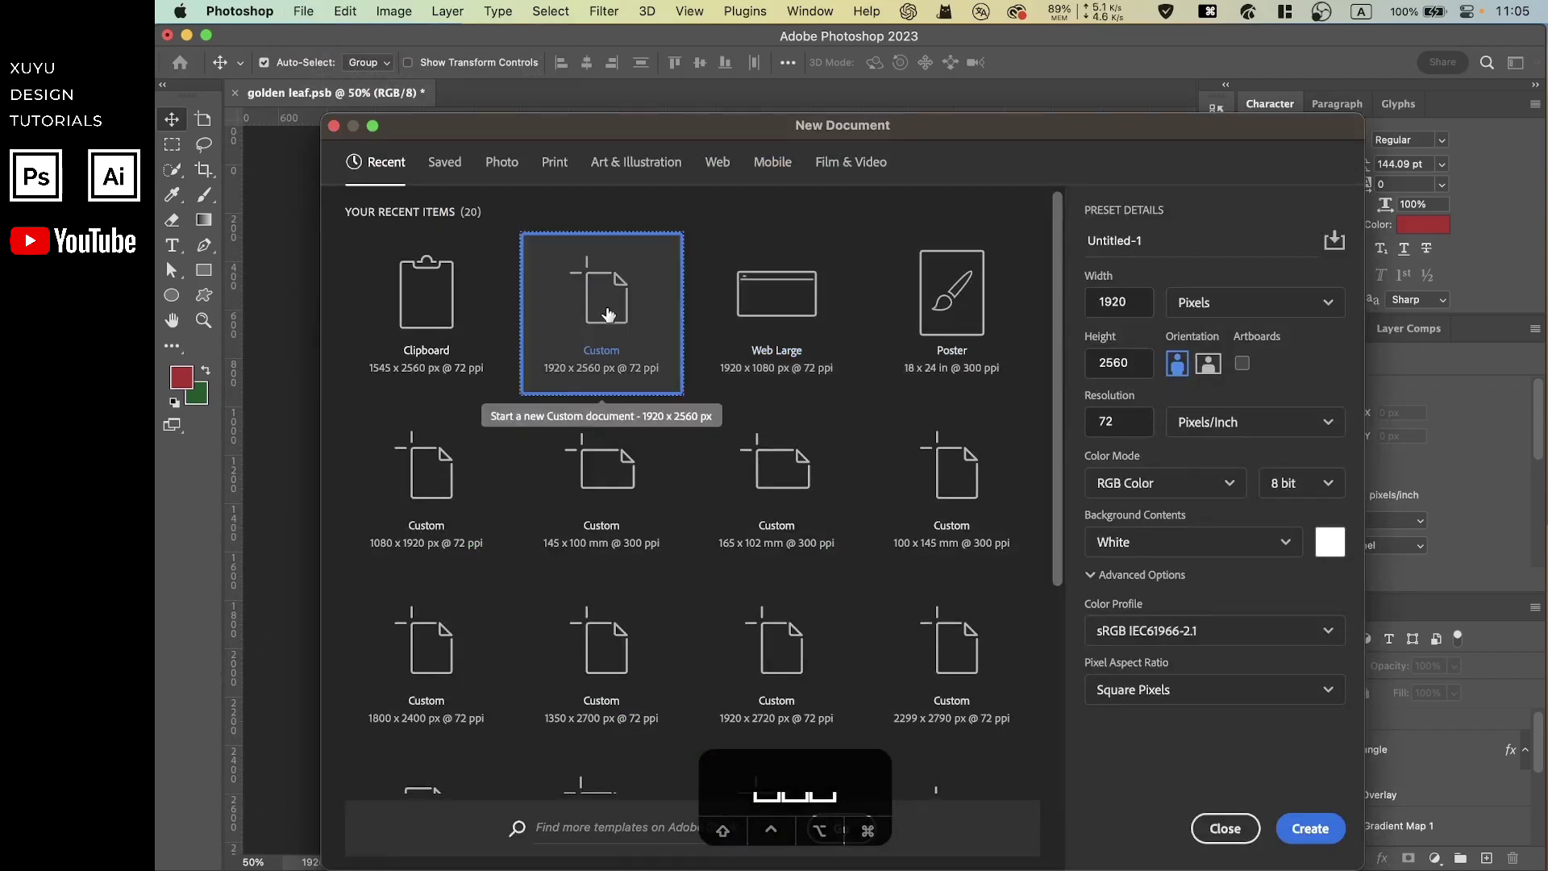
{"action": "double_click", "coordinate": [1136, 309]}
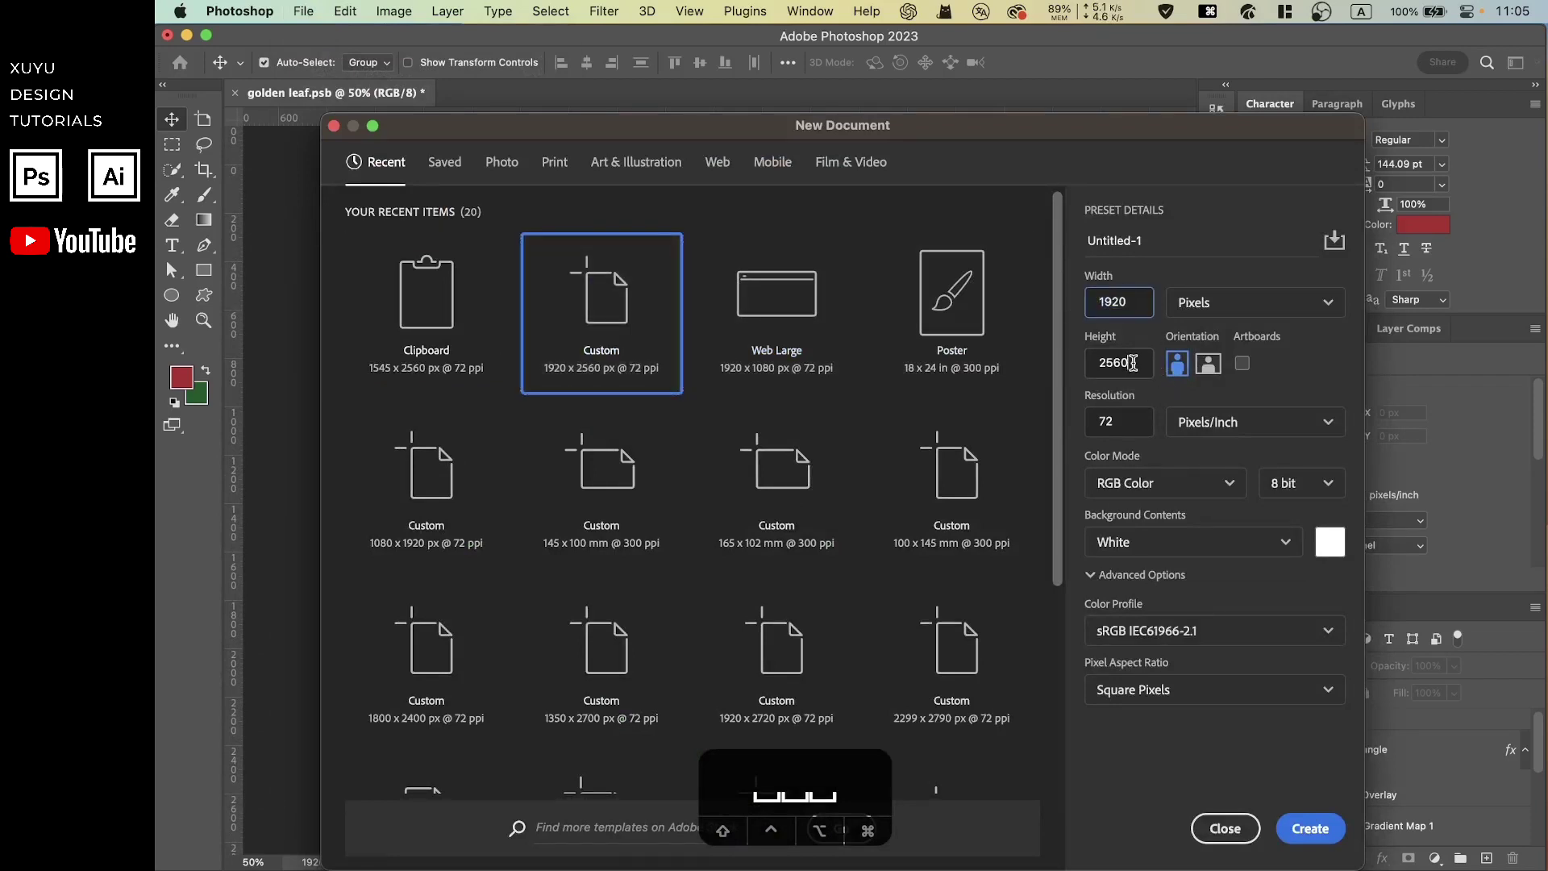
{"action": "left_click", "coordinate": [1308, 828]}
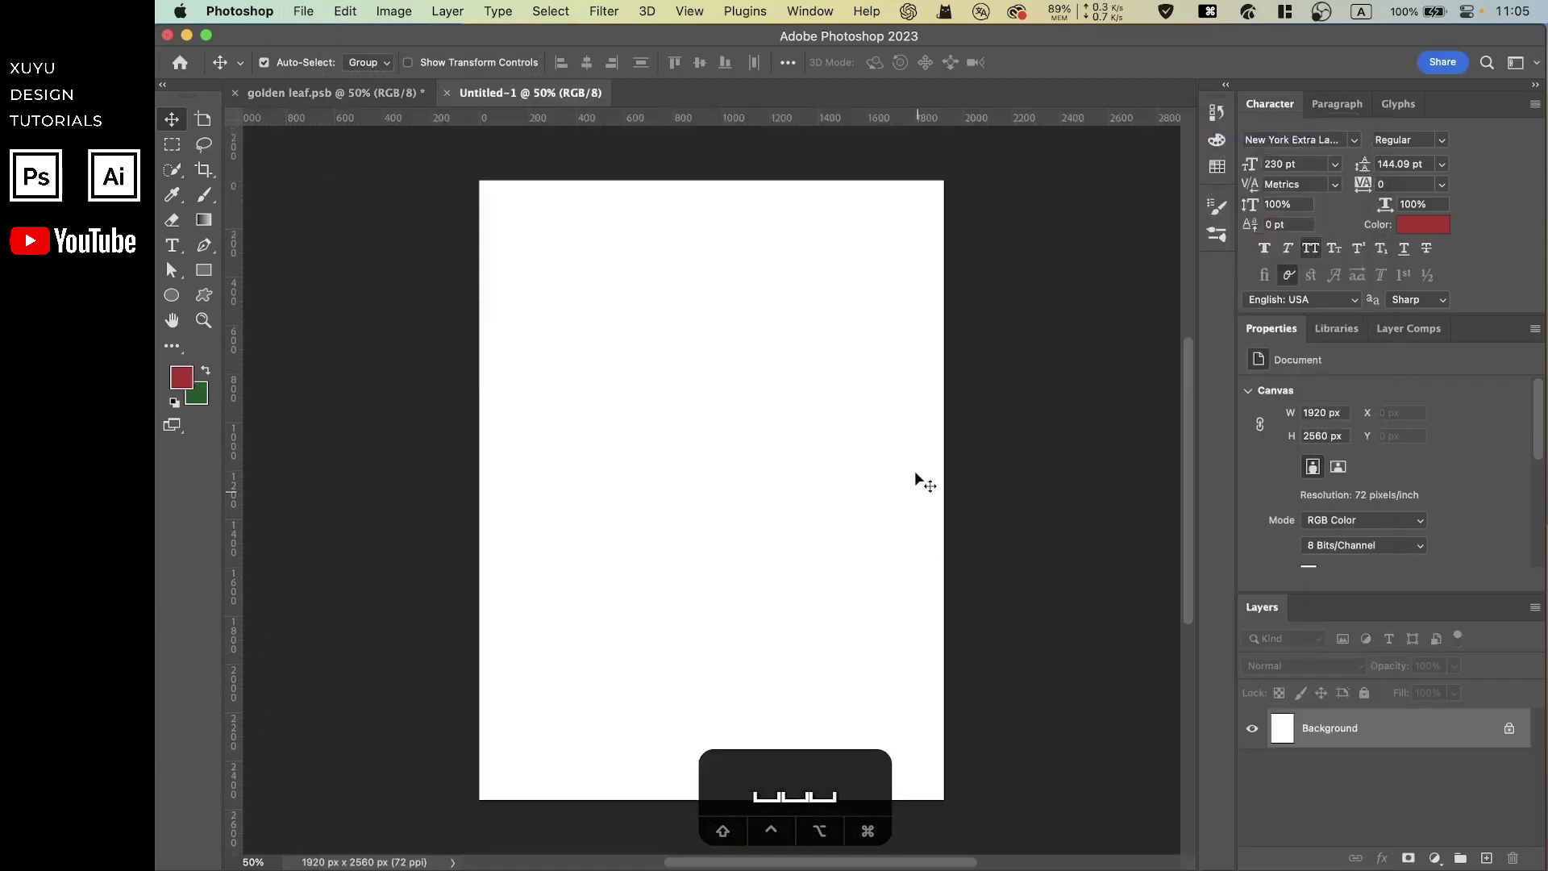
{"action": "key", "text": "super+minus"}
{"action": "key", "text": "super+equal"}
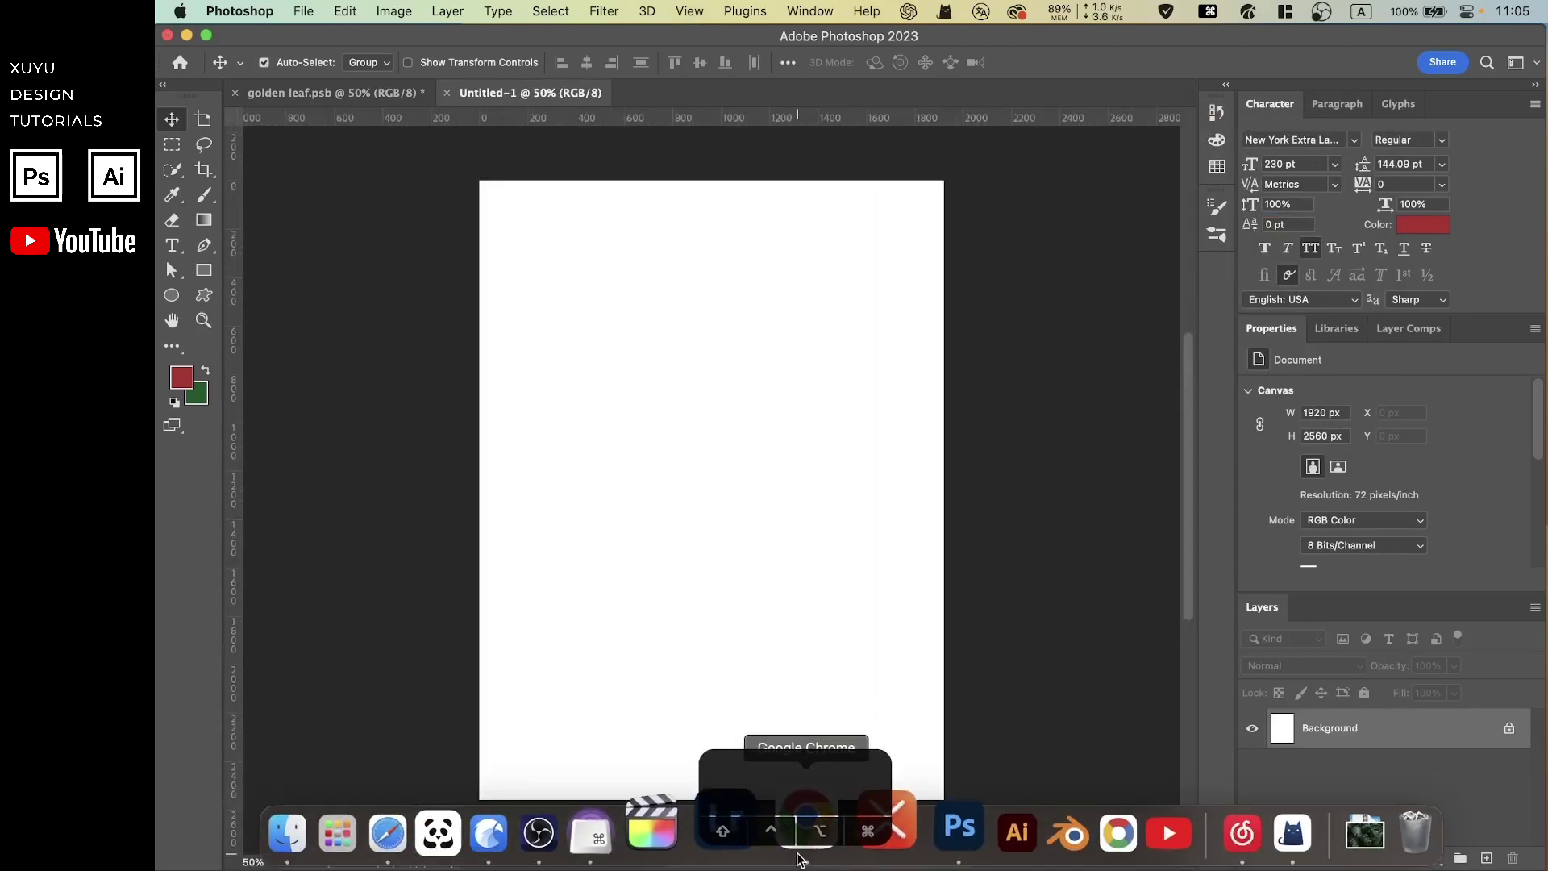
Step: Switch to Chrome and dismiss the attribution notice to view the tropical green leaves photo on Freepik
{"action": "left_click", "coordinate": [799, 816]}
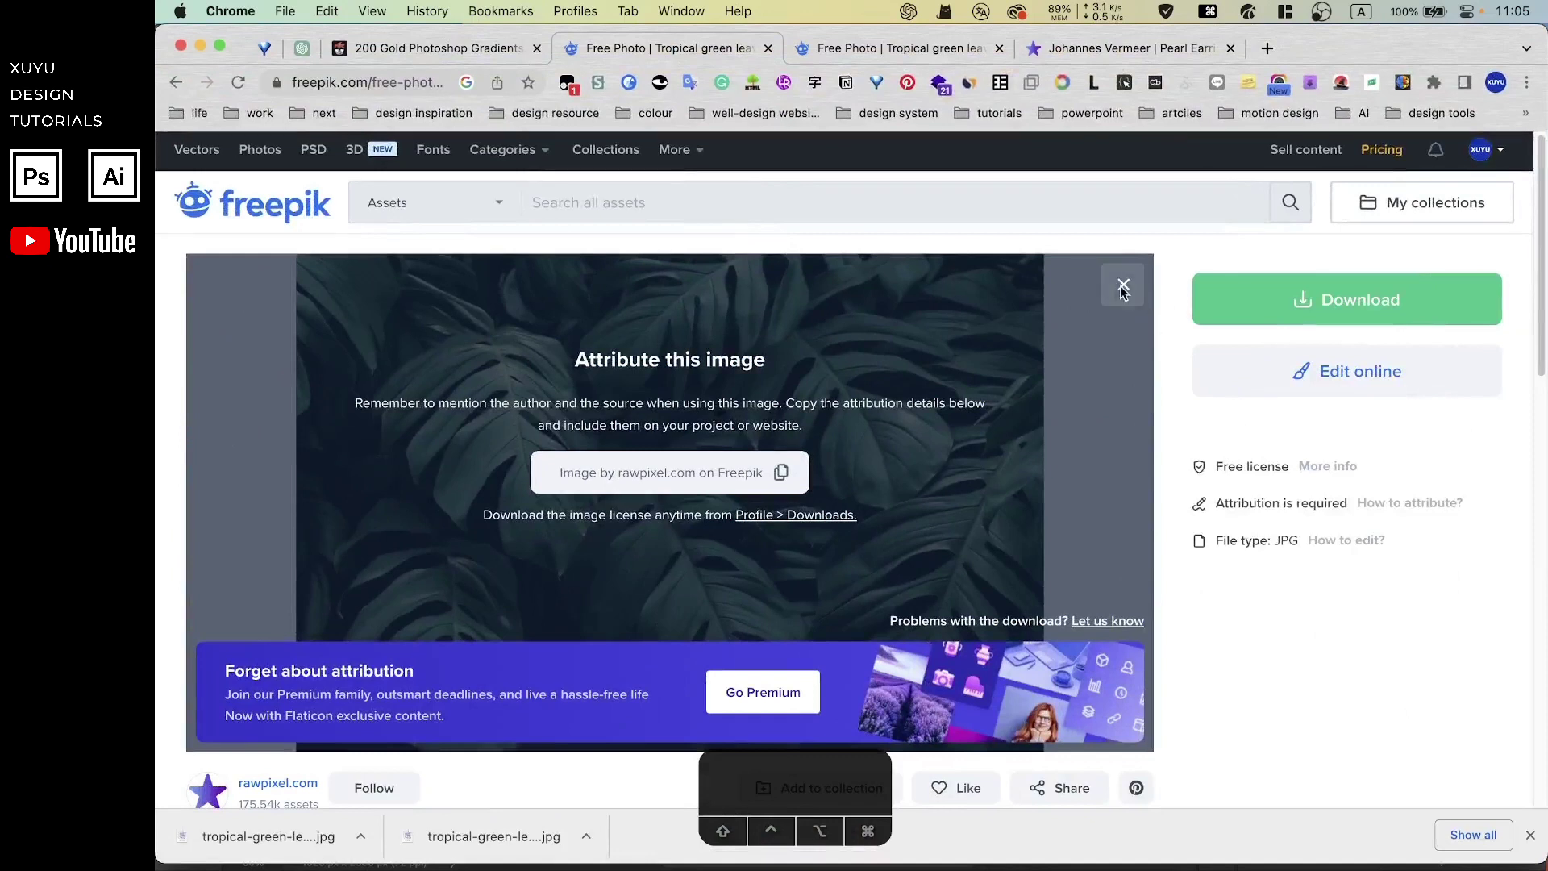
{"action": "left_click", "coordinate": [1122, 285]}
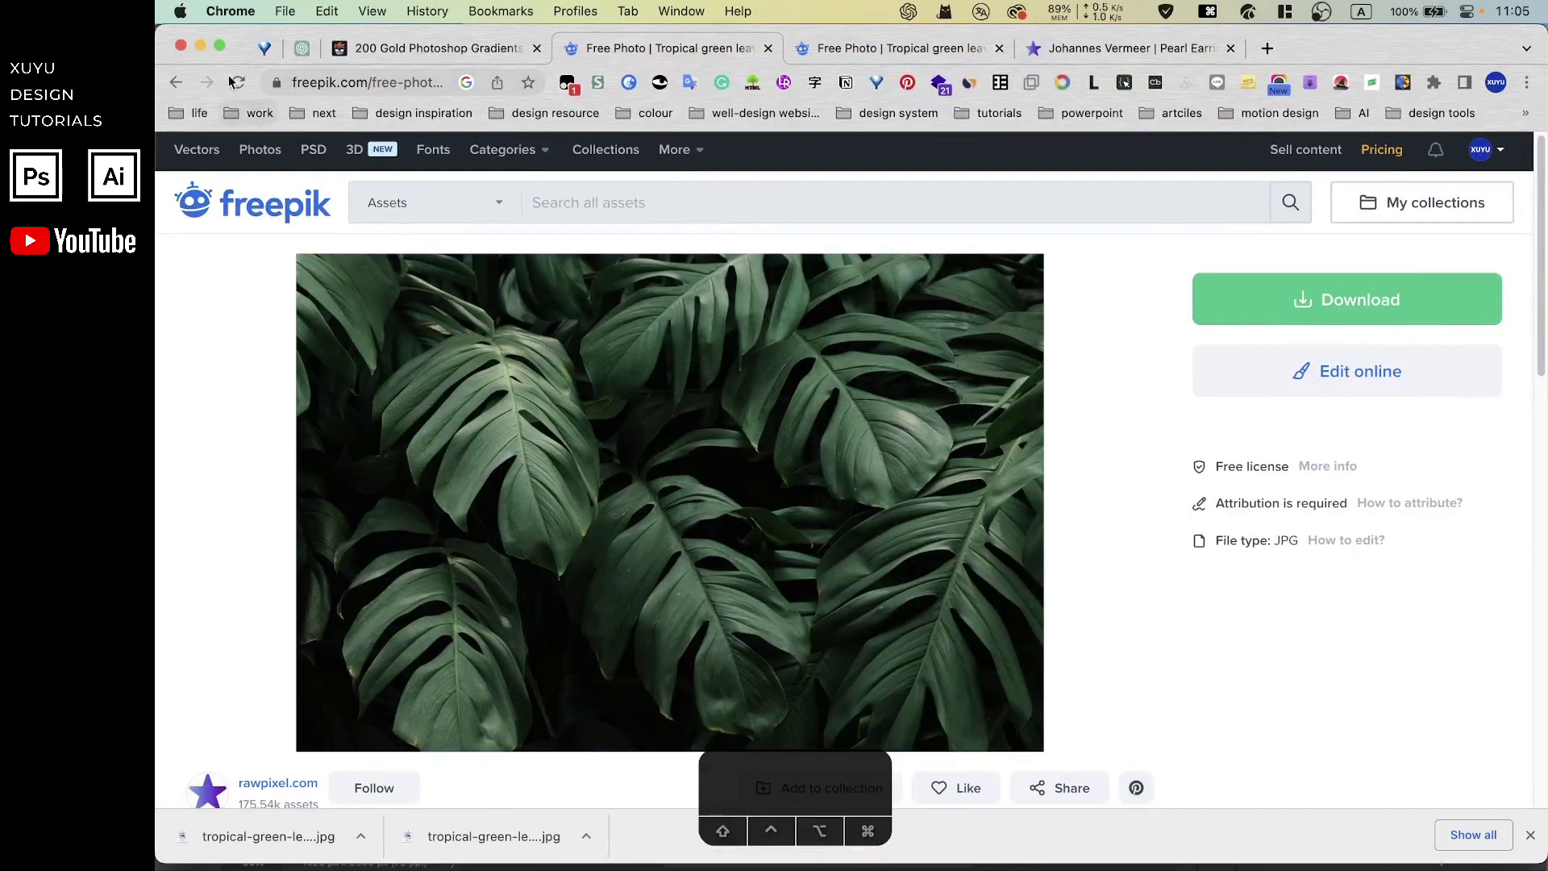
{"action": "left_click", "coordinate": [201, 46]}
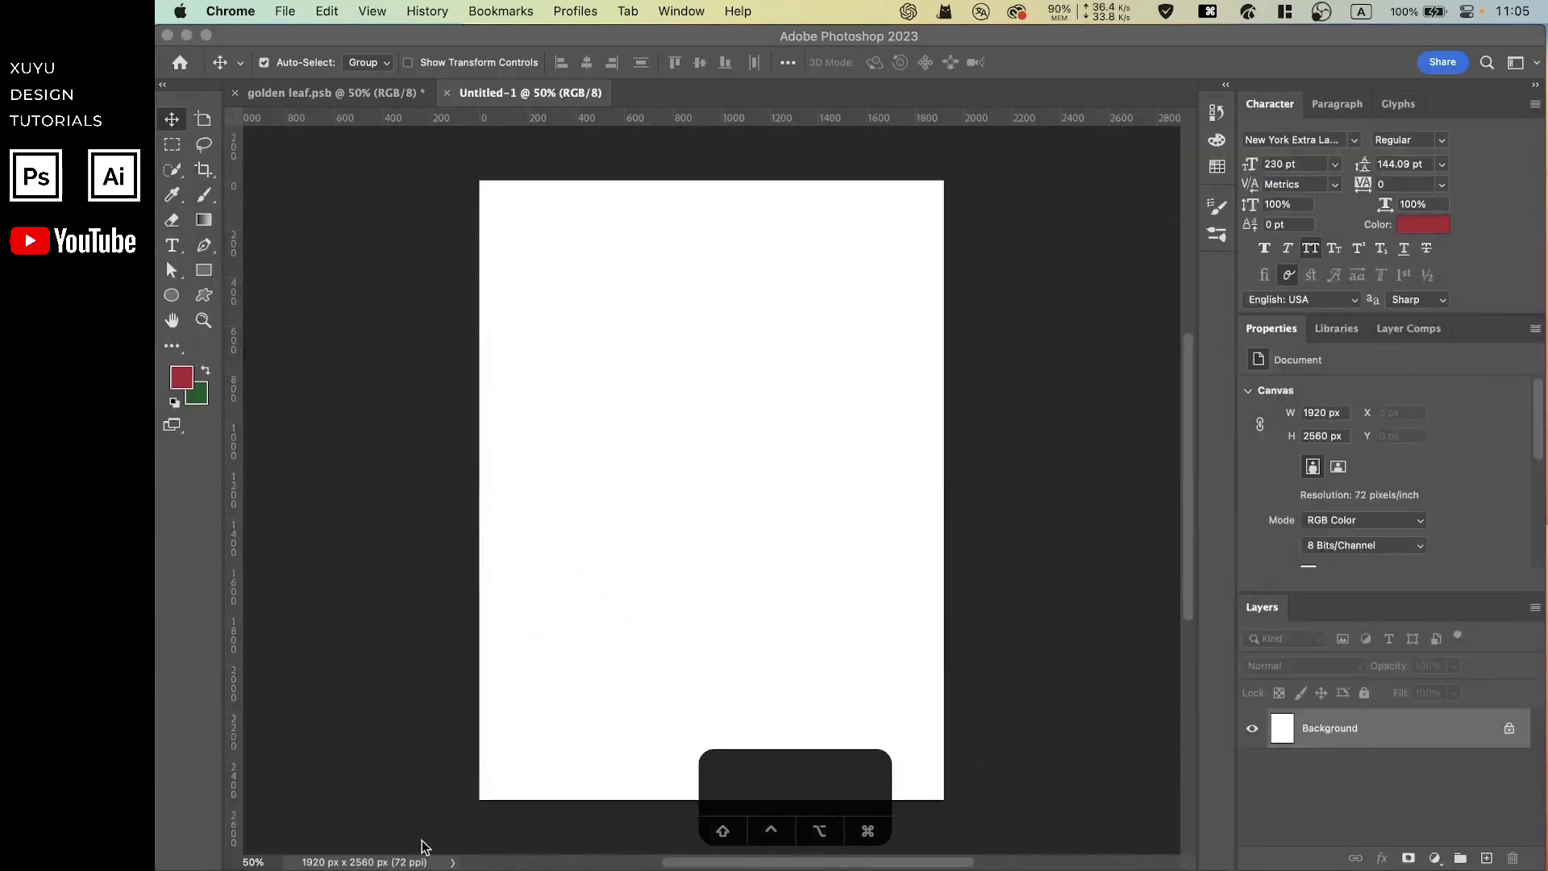
Step: Place tropical-green-leaves-background (2).jpg from Downloads, scale it to 3840 x 2560 px, and position it at X -108 px, Y 0 px
{"action": "left_click", "coordinate": [355, 820]}
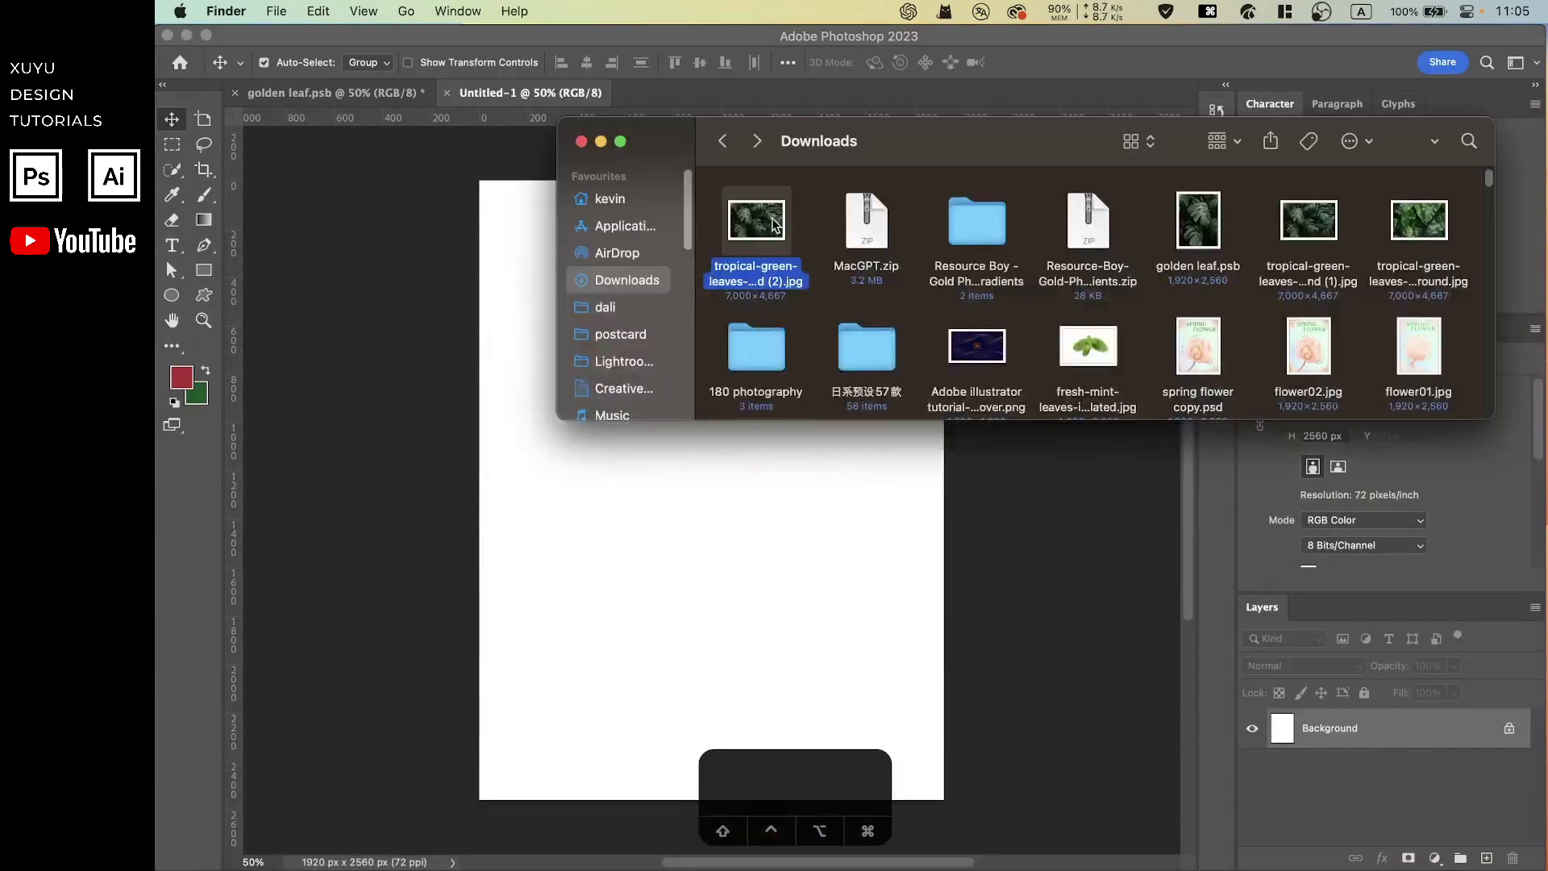
{"action": "left_click_drag", "start_coordinate": [772, 224], "coordinate": [482, 311]}
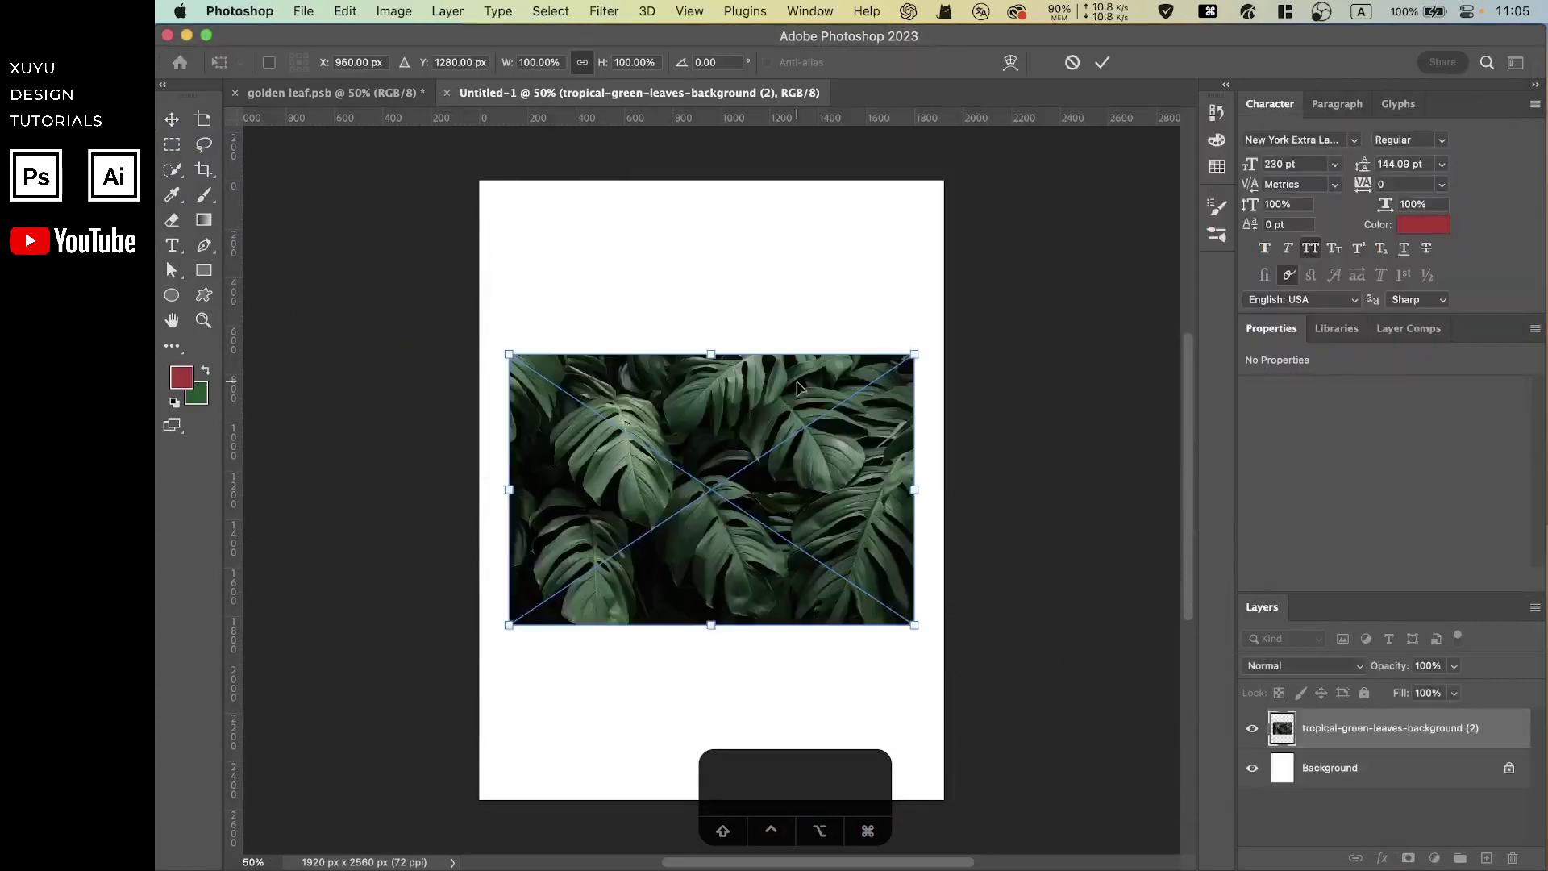
{"action": "left_click_drag", "start_coordinate": [914, 490], "coordinate": [976, 528]}
{"action": "key", "text": "space"}
{"action": "left_click_drag", "start_coordinate": [646, 419], "coordinate": [901, 391]}
{"action": "left_click_drag", "start_coordinate": [669, 318], "coordinate": [640, 290]}
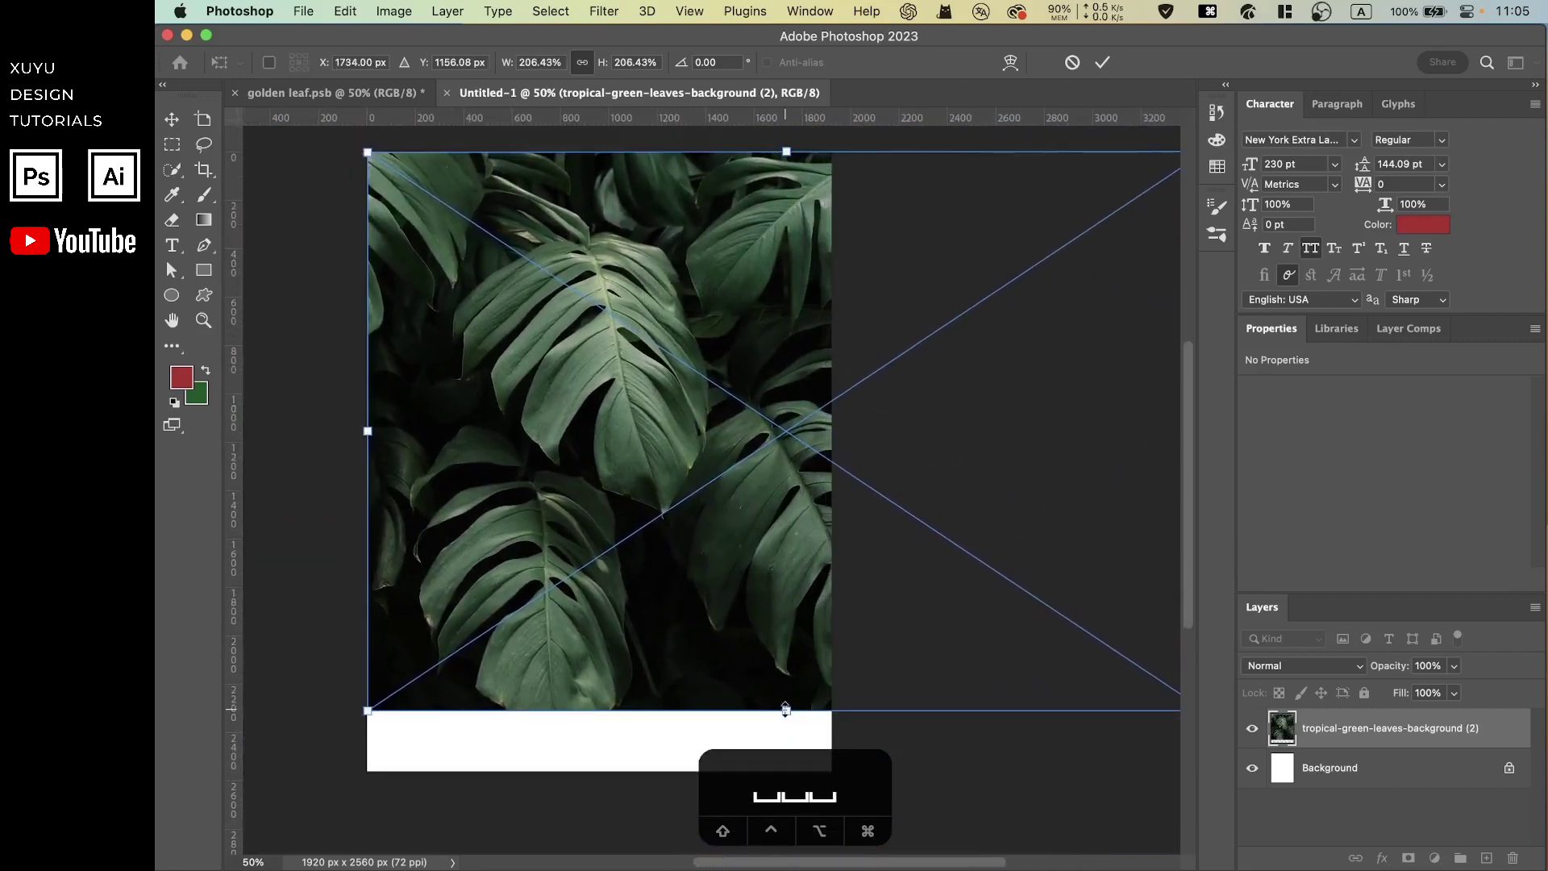
{"action": "left_click_drag", "start_coordinate": [786, 710], "coordinate": [786, 770]}
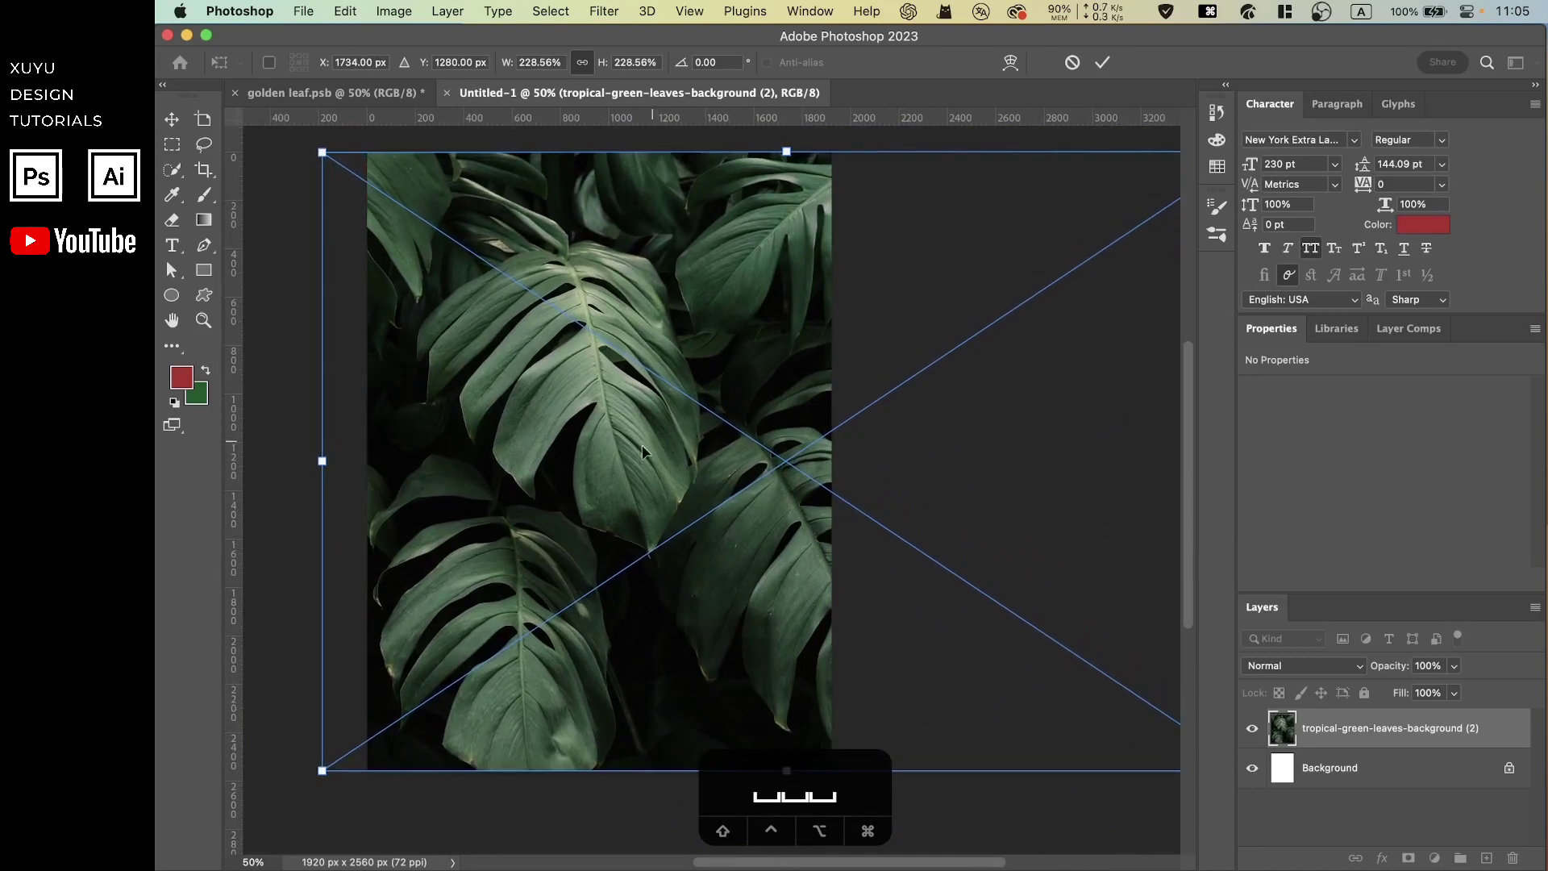
{"action": "left_click_drag", "start_coordinate": [632, 449], "coordinate": [649, 448]}
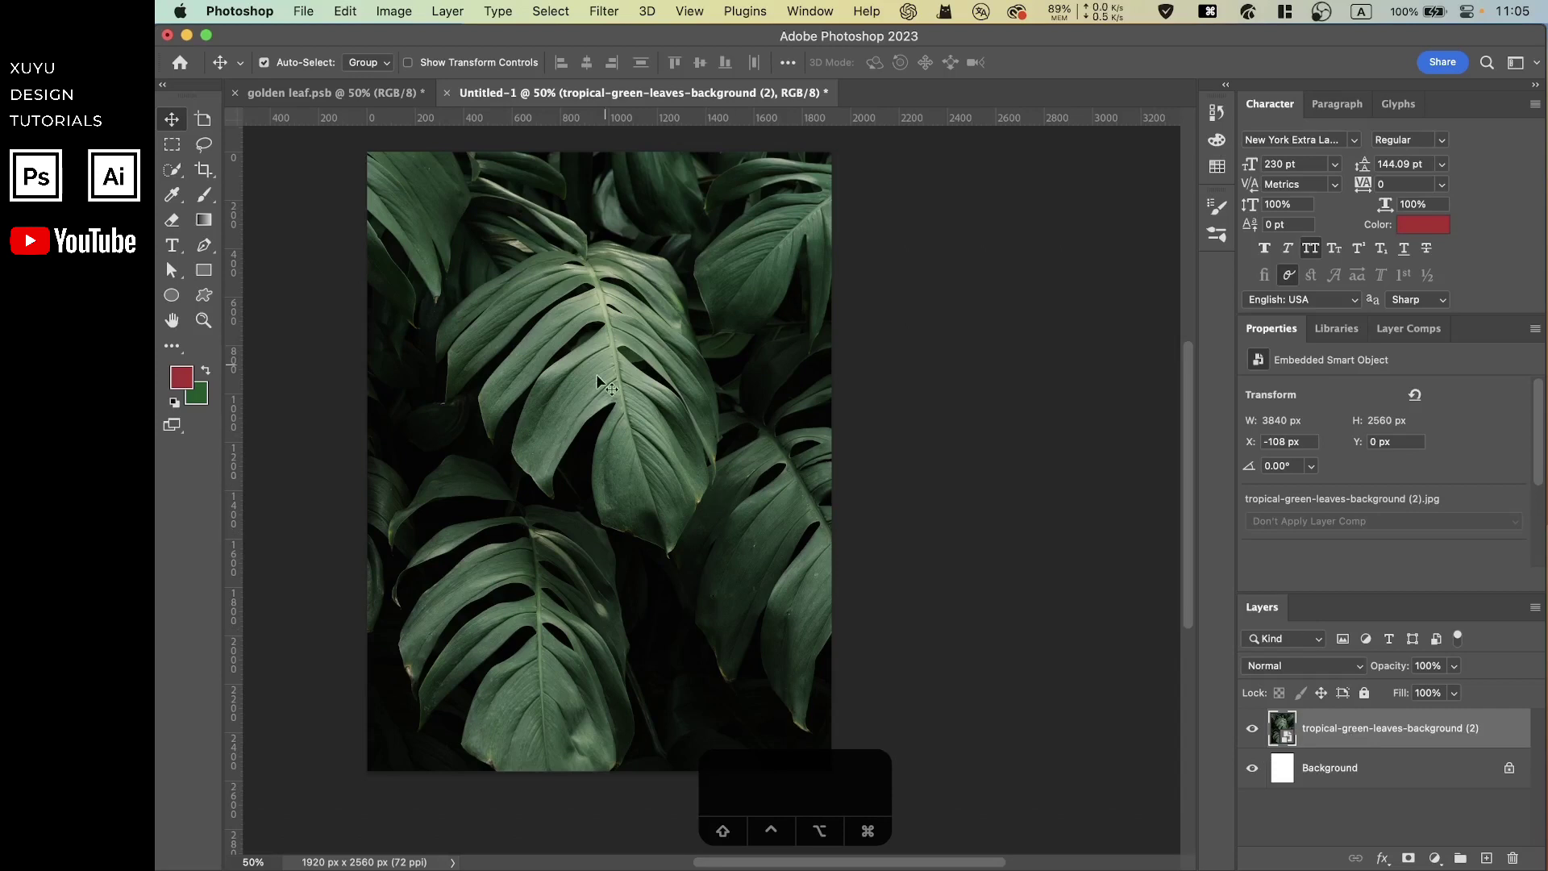
Step: Select the large central leaf with the Object Selection tool in Rectangle mode
{"action": "key", "text": "super+equal"}
{"action": "key", "text": "super+equal"}
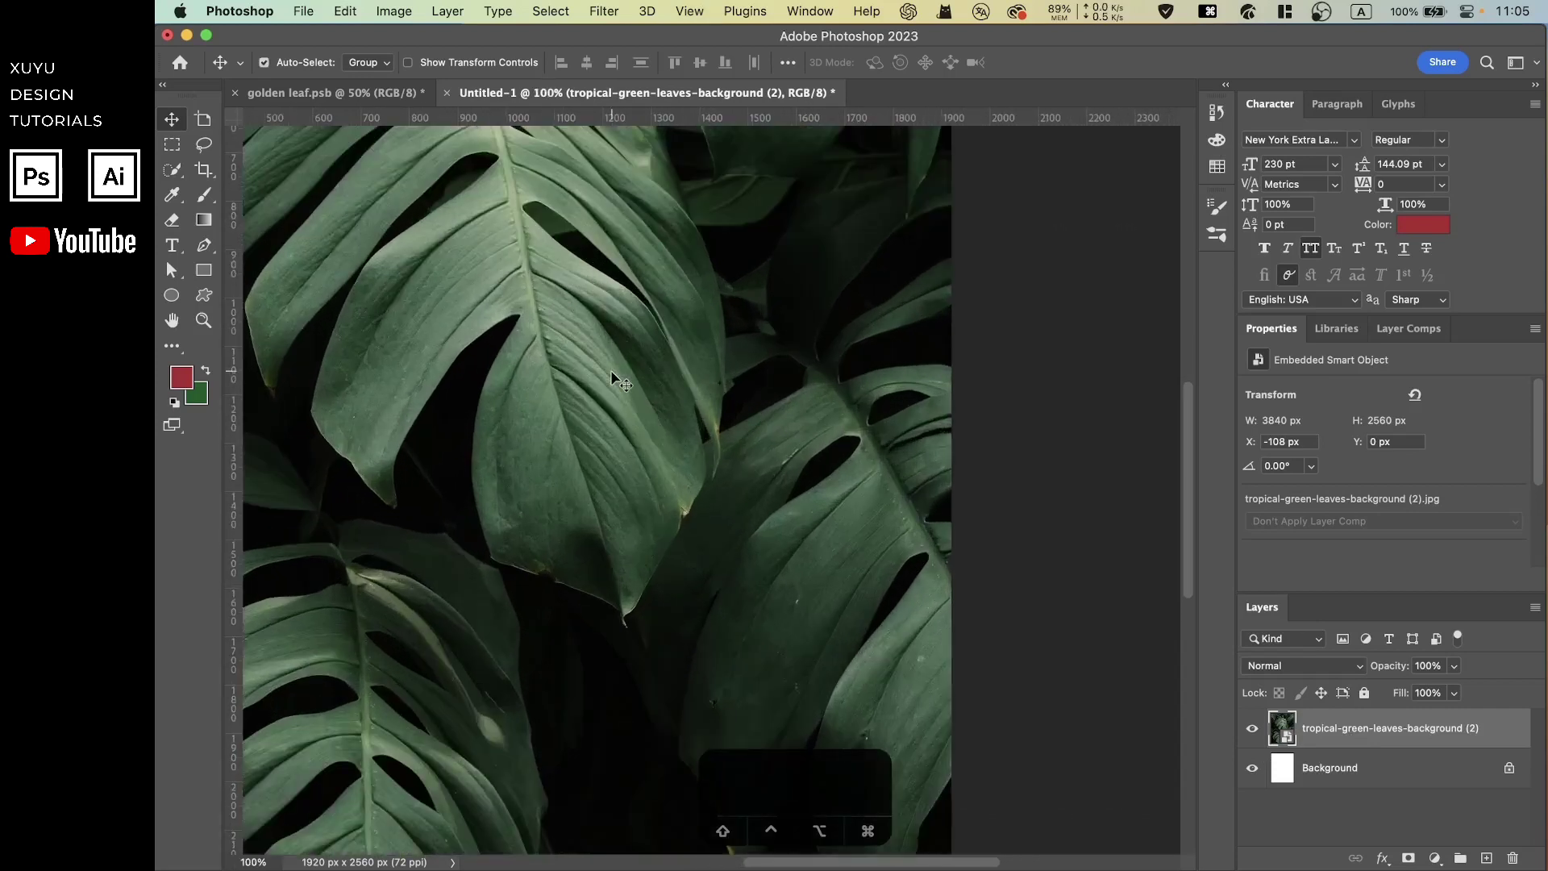
{"action": "key", "text": "space"}
{"action": "left_click_drag", "start_coordinate": [643, 293], "coordinate": [857, 362]}
{"action": "key", "text": "super+minus"}
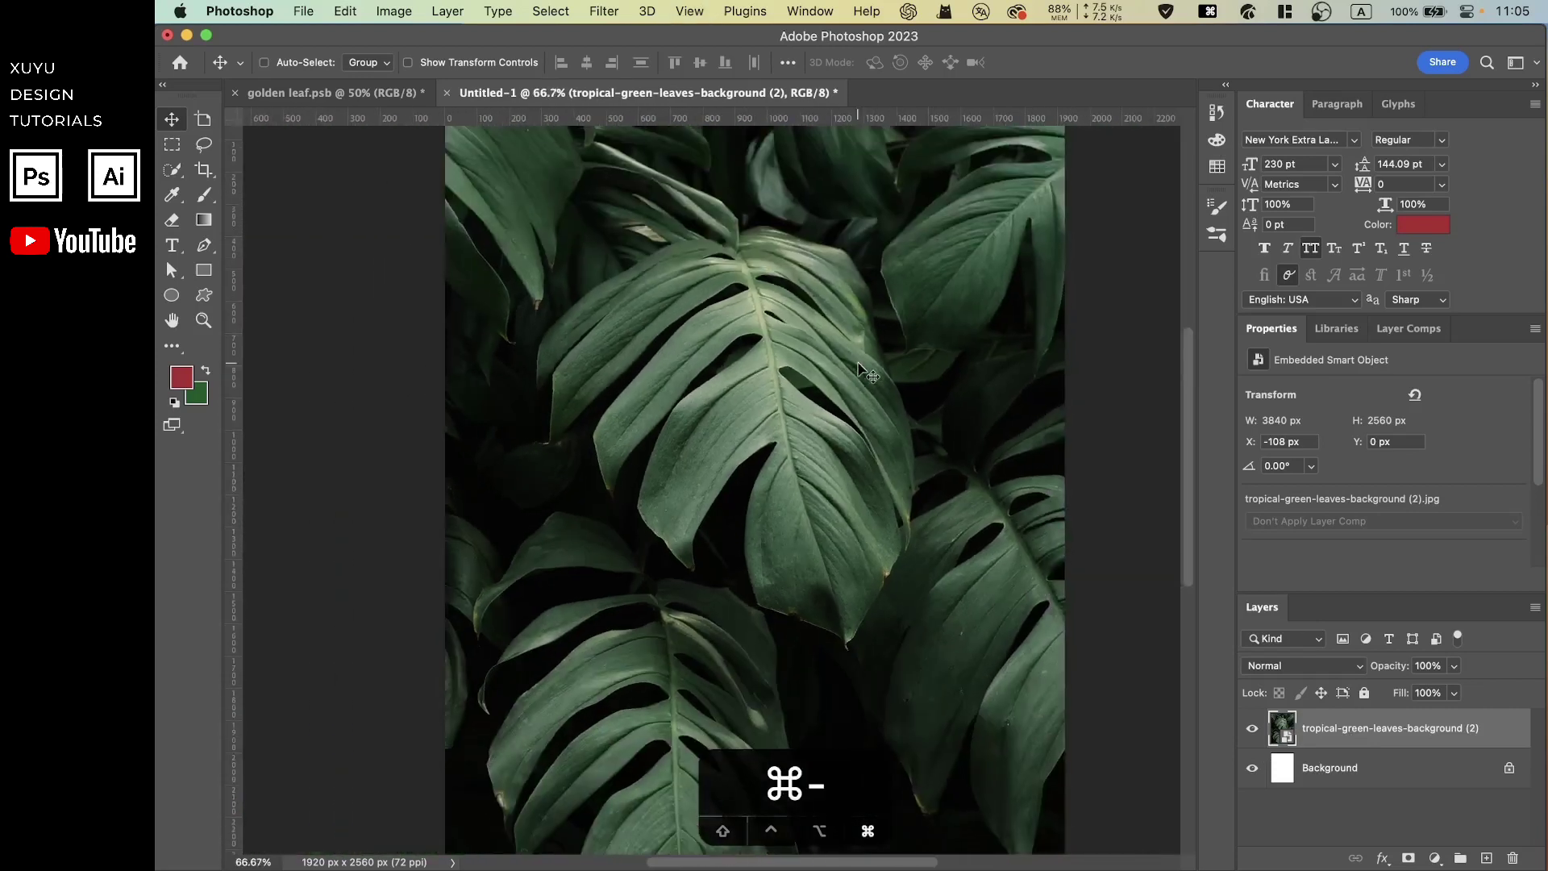
{"action": "left_click", "coordinate": [160, 167]}
{"action": "left_click", "coordinate": [266, 166]}
{"action": "left_click_drag", "start_coordinate": [516, 254], "coordinate": [976, 643]}
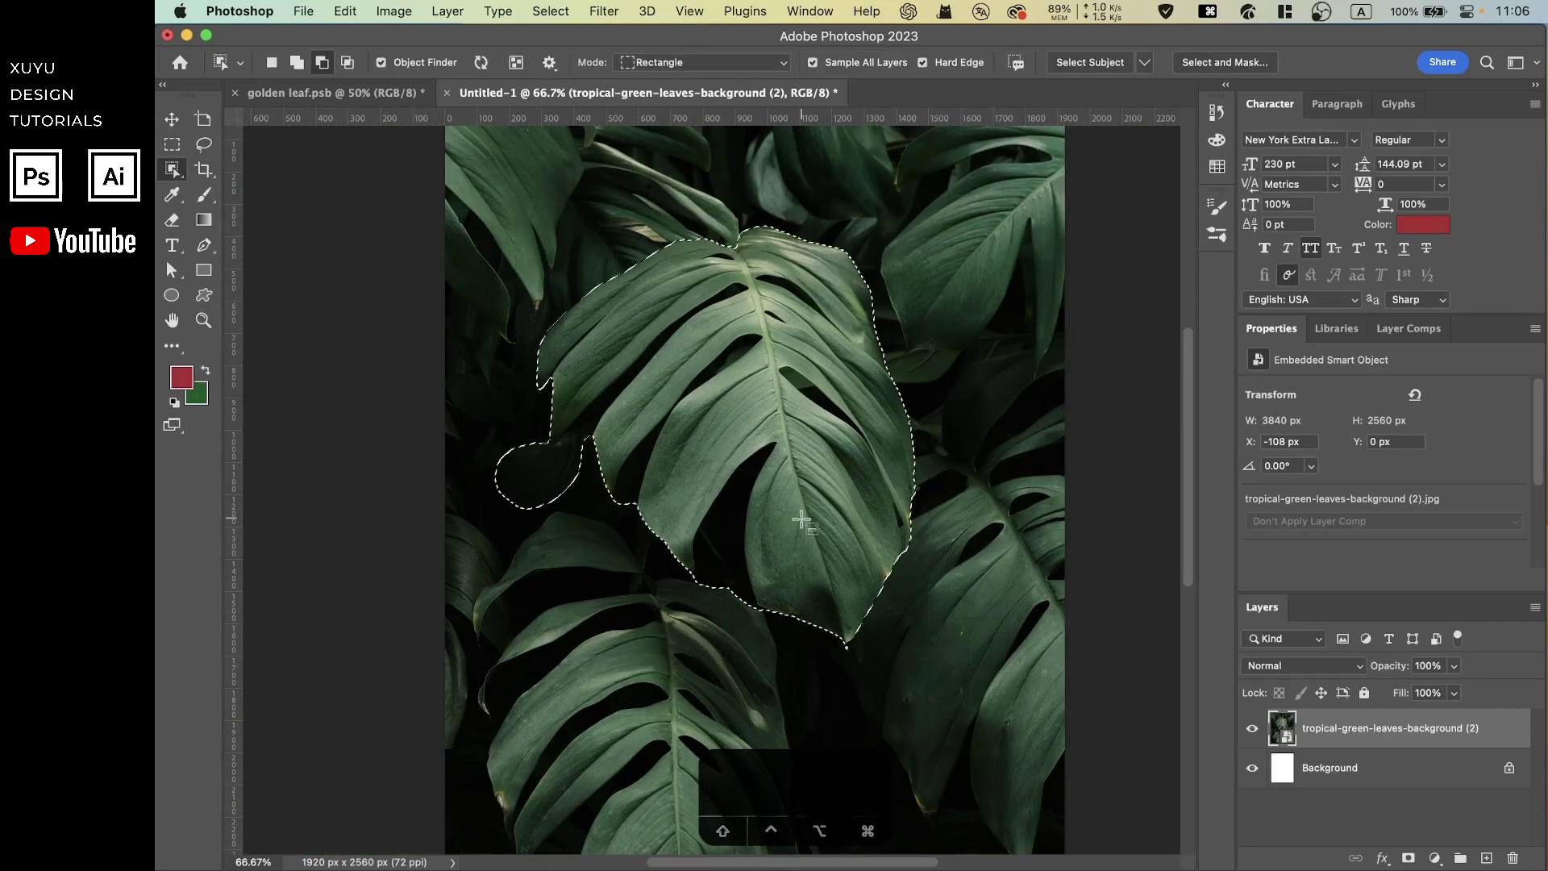
Step: Subtract the dark gaps between the leaf's lobes from the selection with the Quick Selection tool
{"action": "left_click", "coordinate": [171, 170]}
{"action": "left_click", "coordinate": [274, 184]}
{"action": "key", "text": "super+equal"}
{"action": "key", "text": "super+equal"}
{"action": "key", "text": "space"}
{"action": "mouse_move", "coordinate": [322, 419]}
{"action": "left_mouse_down"}
{"action": "mouse_move", "coordinate": [595, 452]}
{"action": "mouse_move", "coordinate": [563, 568]}
{"action": "left_mouse_up"}
{"action": "left_click_drag", "start_coordinate": [582, 382], "coordinate": [463, 546]}
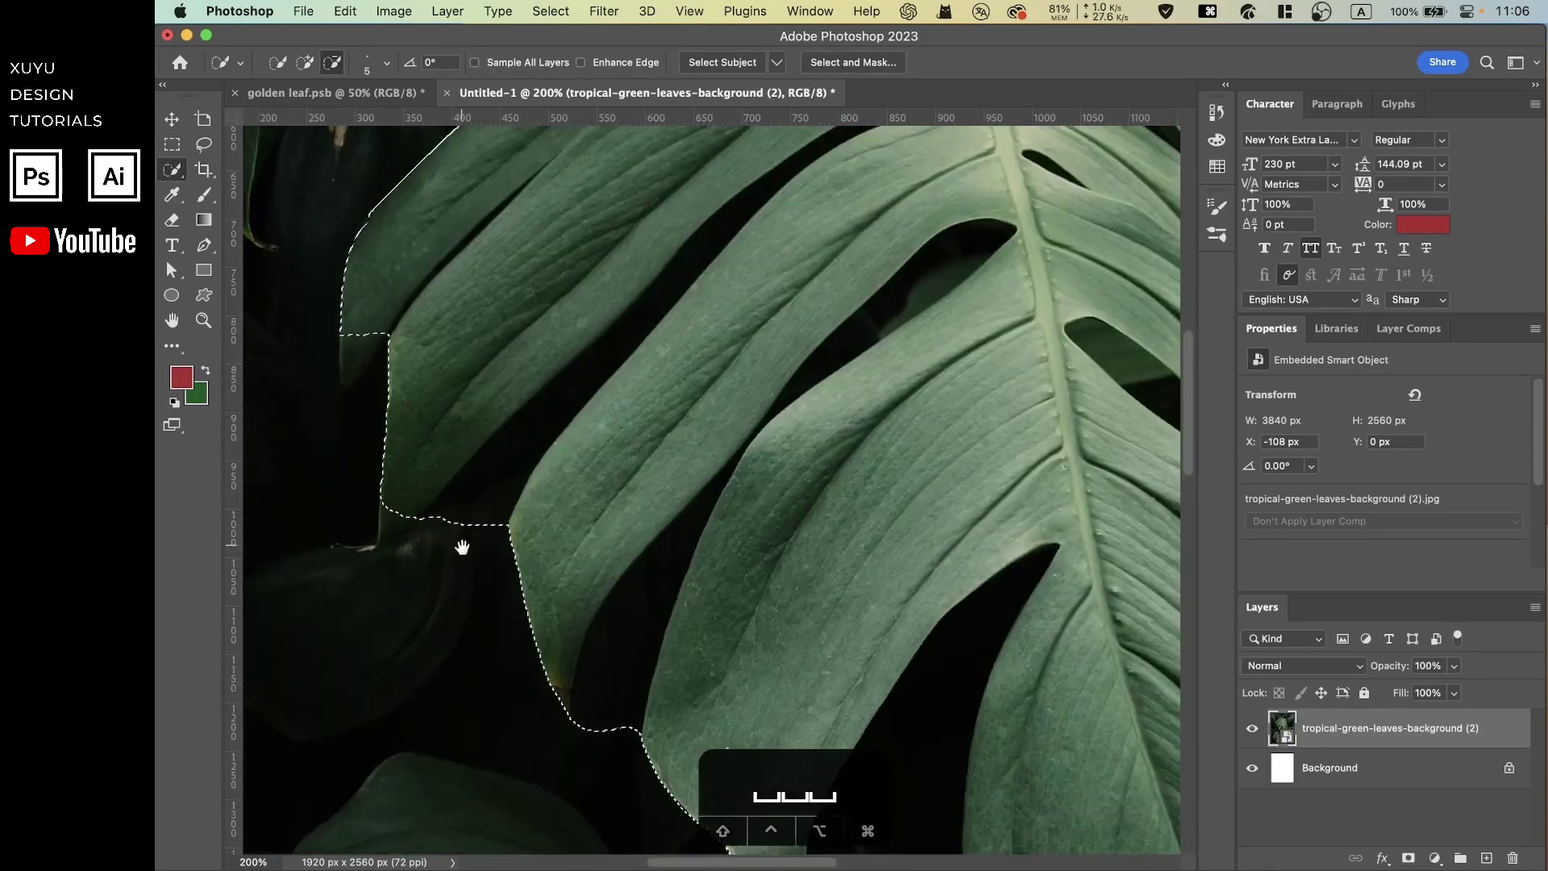
{"action": "key", "text": "super+minus"}
{"action": "left_click_drag", "start_coordinate": [666, 510], "coordinate": [703, 456]}
{"action": "left_click_drag", "start_coordinate": [793, 587], "coordinate": [861, 488]}
{"action": "left_click_drag", "start_coordinate": [774, 365], "coordinate": [843, 313]}
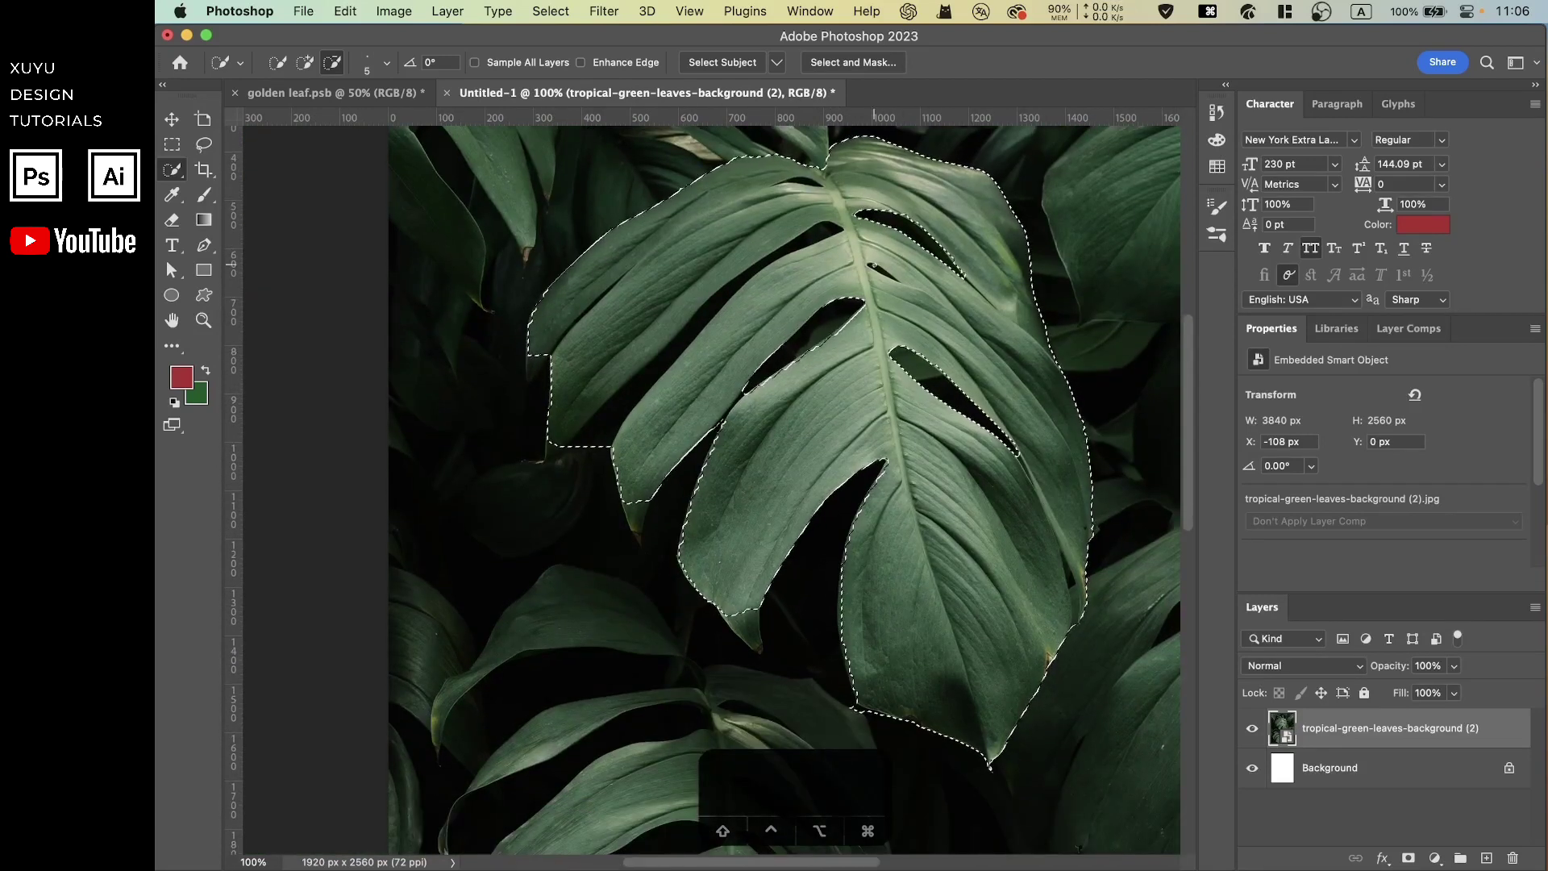
{"action": "left_click_drag", "start_coordinate": [920, 361], "coordinate": [972, 407]}
Step: Add the missed brown tip of the lower-left lobe to the selection with the Quick Selection tool
{"action": "key", "text": "super+equal"}
{"action": "key", "text": "super+equal"}
{"action": "key", "text": "space"}
{"action": "mouse_move", "coordinate": [461, 481]}
{"action": "left_mouse_down"}
{"action": "mouse_move", "coordinate": [579, 362]}
{"action": "mouse_move", "coordinate": [627, 558]}
{"action": "left_mouse_up"}
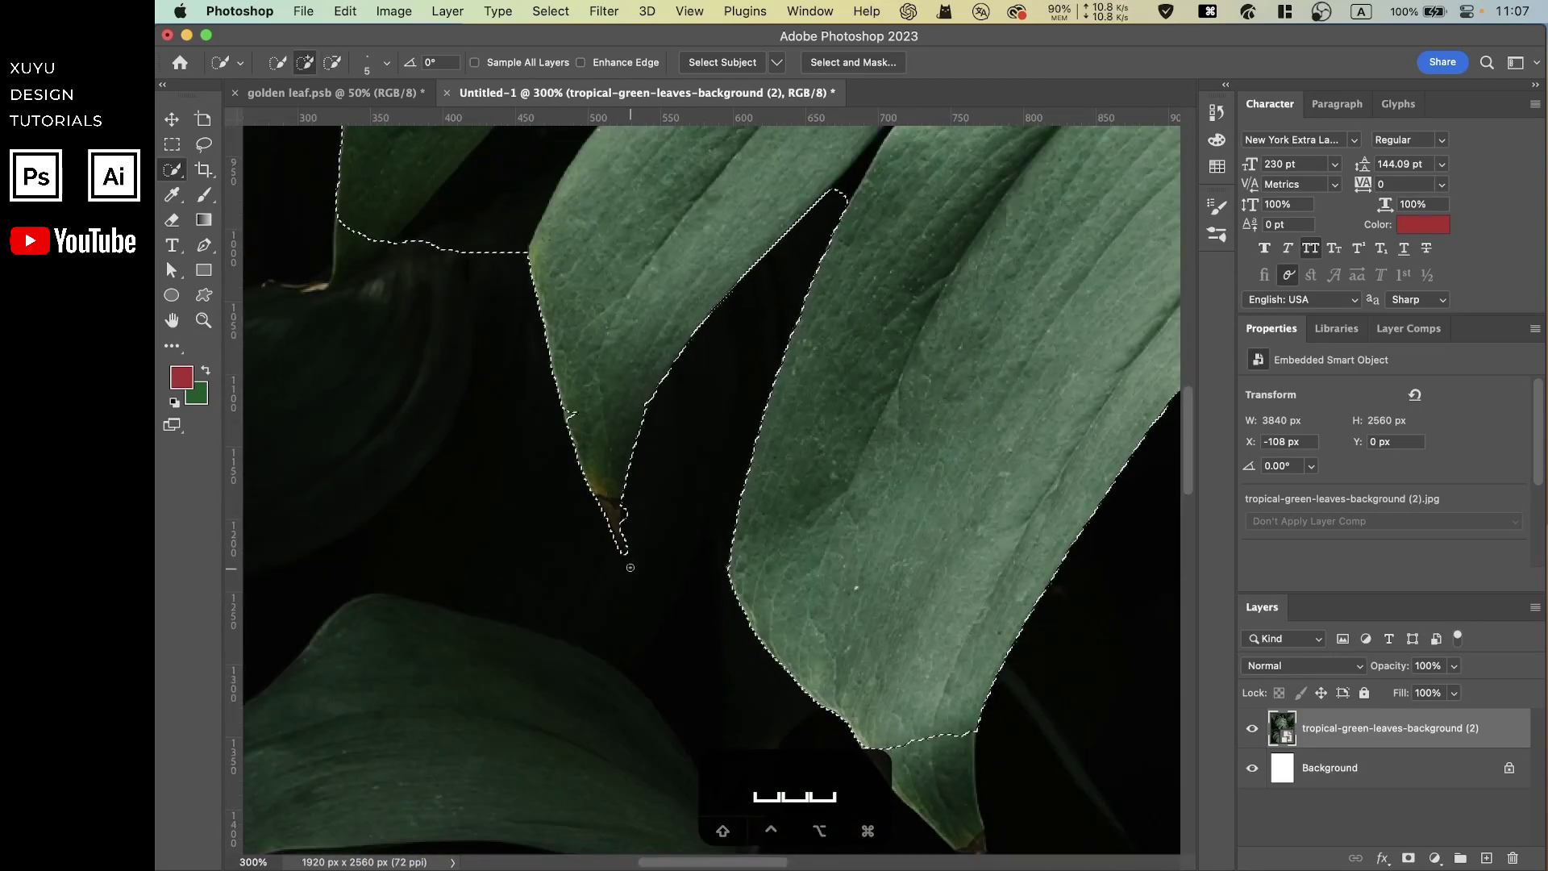
{"action": "key", "text": "space"}
{"action": "left_click_drag", "start_coordinate": [622, 266], "coordinate": [811, 531]}
{"action": "left_click_drag", "start_coordinate": [550, 484], "coordinate": [494, 552]}
Step: Subtract the remaining dark background between the left lobes from the selection
{"action": "key", "text": "space"}
{"action": "left_click_drag", "start_coordinate": [499, 218], "coordinate": [577, 463]}
{"action": "key", "text": "space"}
{"action": "mouse_move", "coordinate": [1111, 235]}
{"action": "left_mouse_down"}
{"action": "mouse_move", "coordinate": [470, 563]}
{"action": "mouse_move", "coordinate": [384, 647]}
{"action": "left_mouse_up"}
{"action": "key", "text": "space"}
{"action": "left_click_drag", "start_coordinate": [556, 645], "coordinate": [929, 380]}
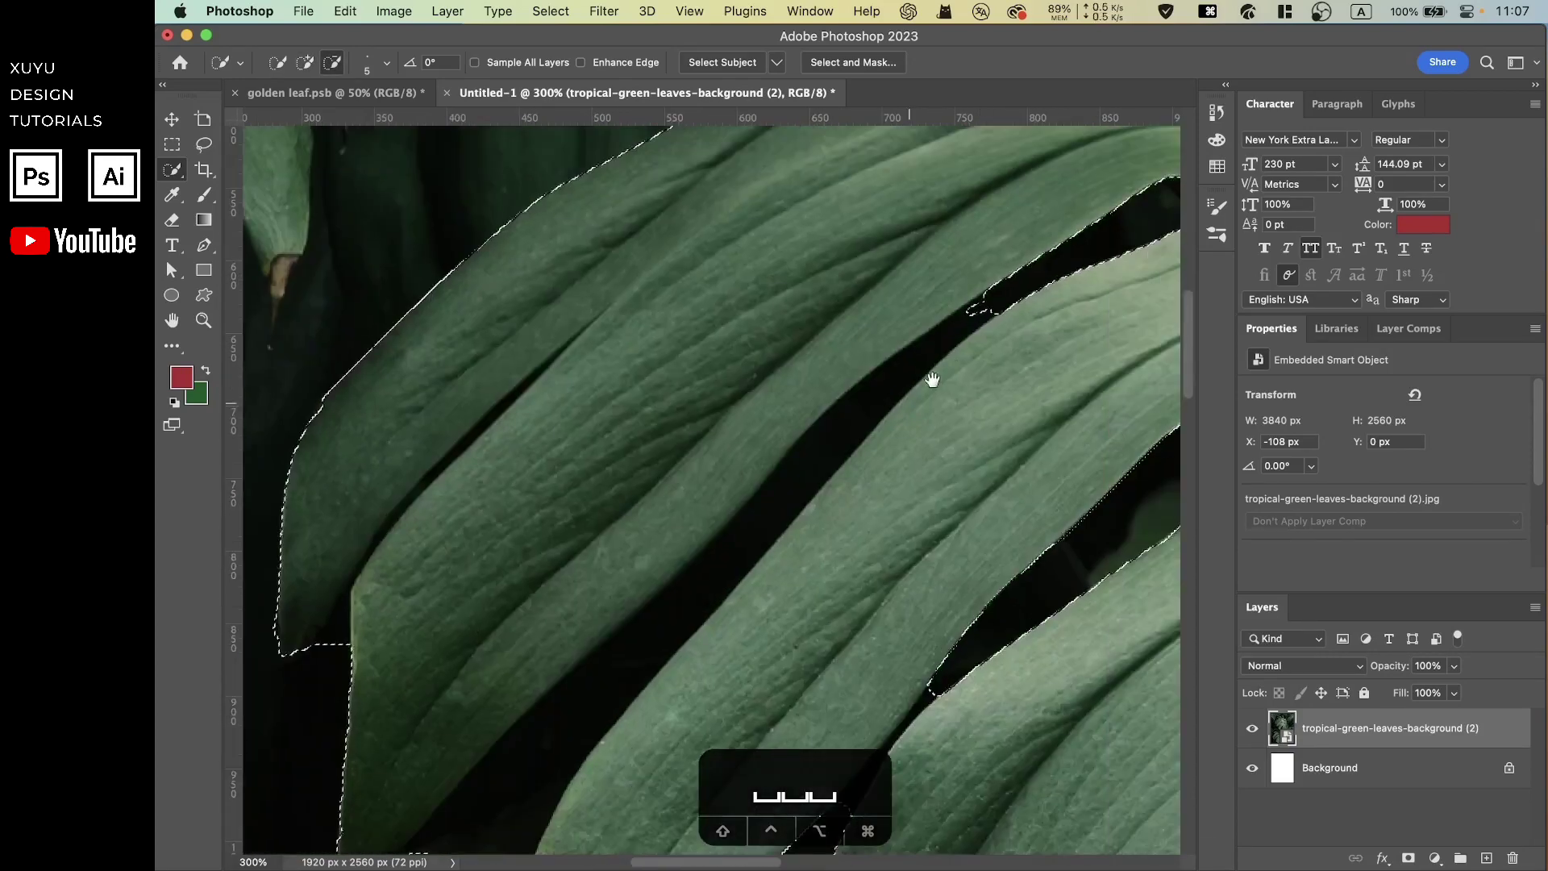
{"action": "key", "text": "space"}
{"action": "left_click_drag", "start_coordinate": [622, 666], "coordinate": [857, 387]}
Step: Clean up the selection around the long slit on the leaf's right half
{"action": "key", "text": "space"}
{"action": "left_click_drag", "start_coordinate": [871, 484], "coordinate": [580, 311]}
{"action": "key", "text": "space"}
{"action": "left_click_drag", "start_coordinate": [1048, 201], "coordinate": [686, 492]}
{"action": "key", "text": "space"}
{"action": "left_click_drag", "start_coordinate": [951, 678], "coordinate": [363, 250]}
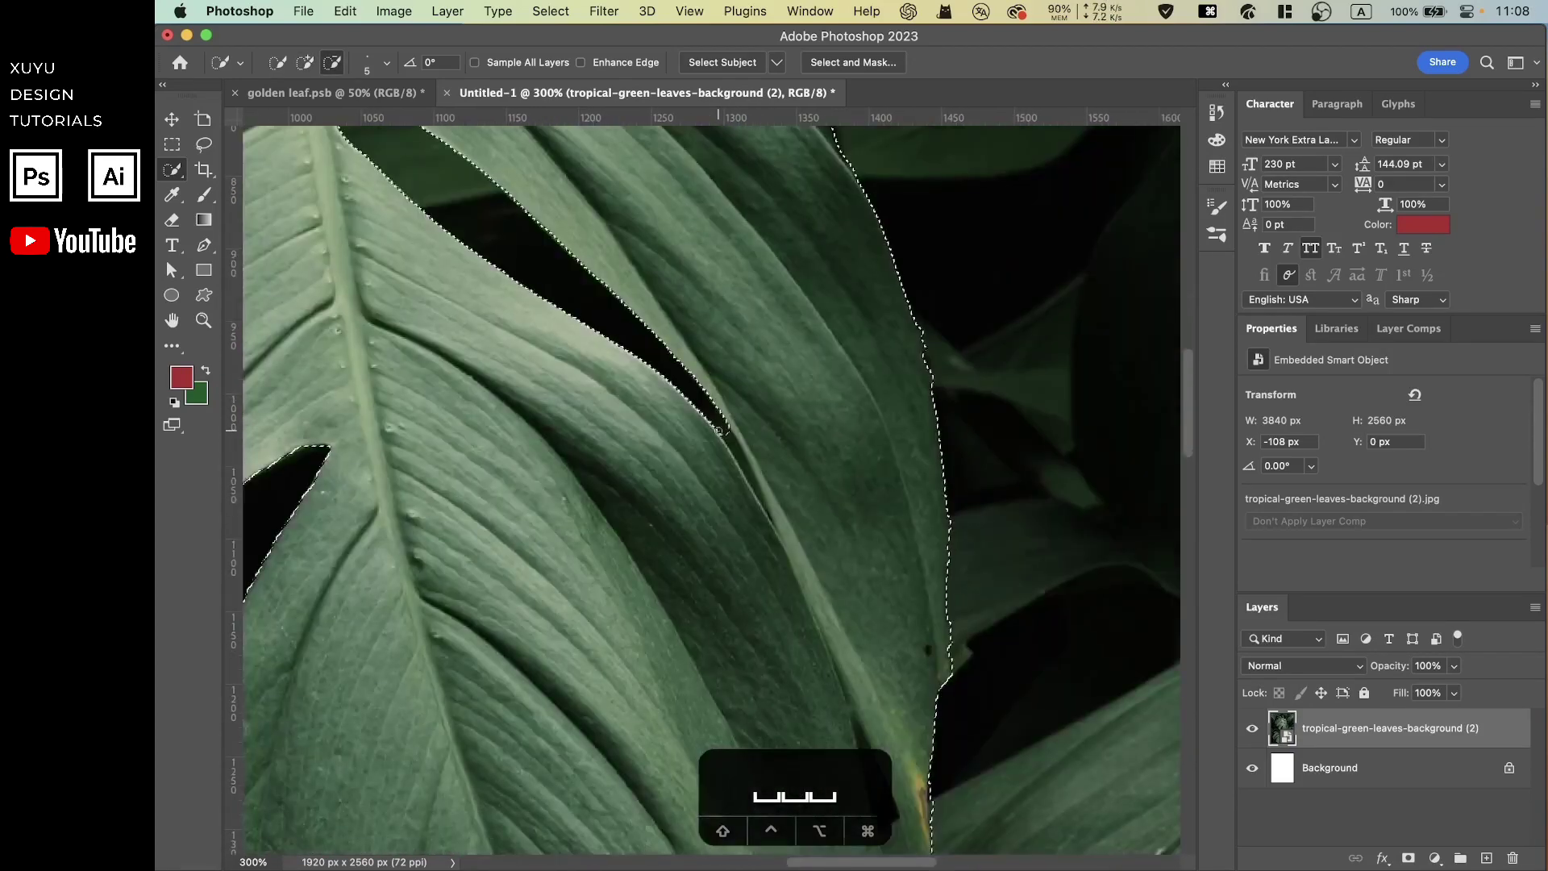
Step: Subtract the narrow dark gap beside the upper-left lobe and trim the selection at its tip
{"action": "key", "text": "space"}
{"action": "left_click_drag", "start_coordinate": [484, 226], "coordinate": [778, 758]}
{"action": "key", "text": "space"}
{"action": "left_click_drag", "start_coordinate": [306, 492], "coordinate": [1129, 323]}
{"action": "left_click_drag", "start_coordinate": [514, 613], "coordinate": [508, 625]}
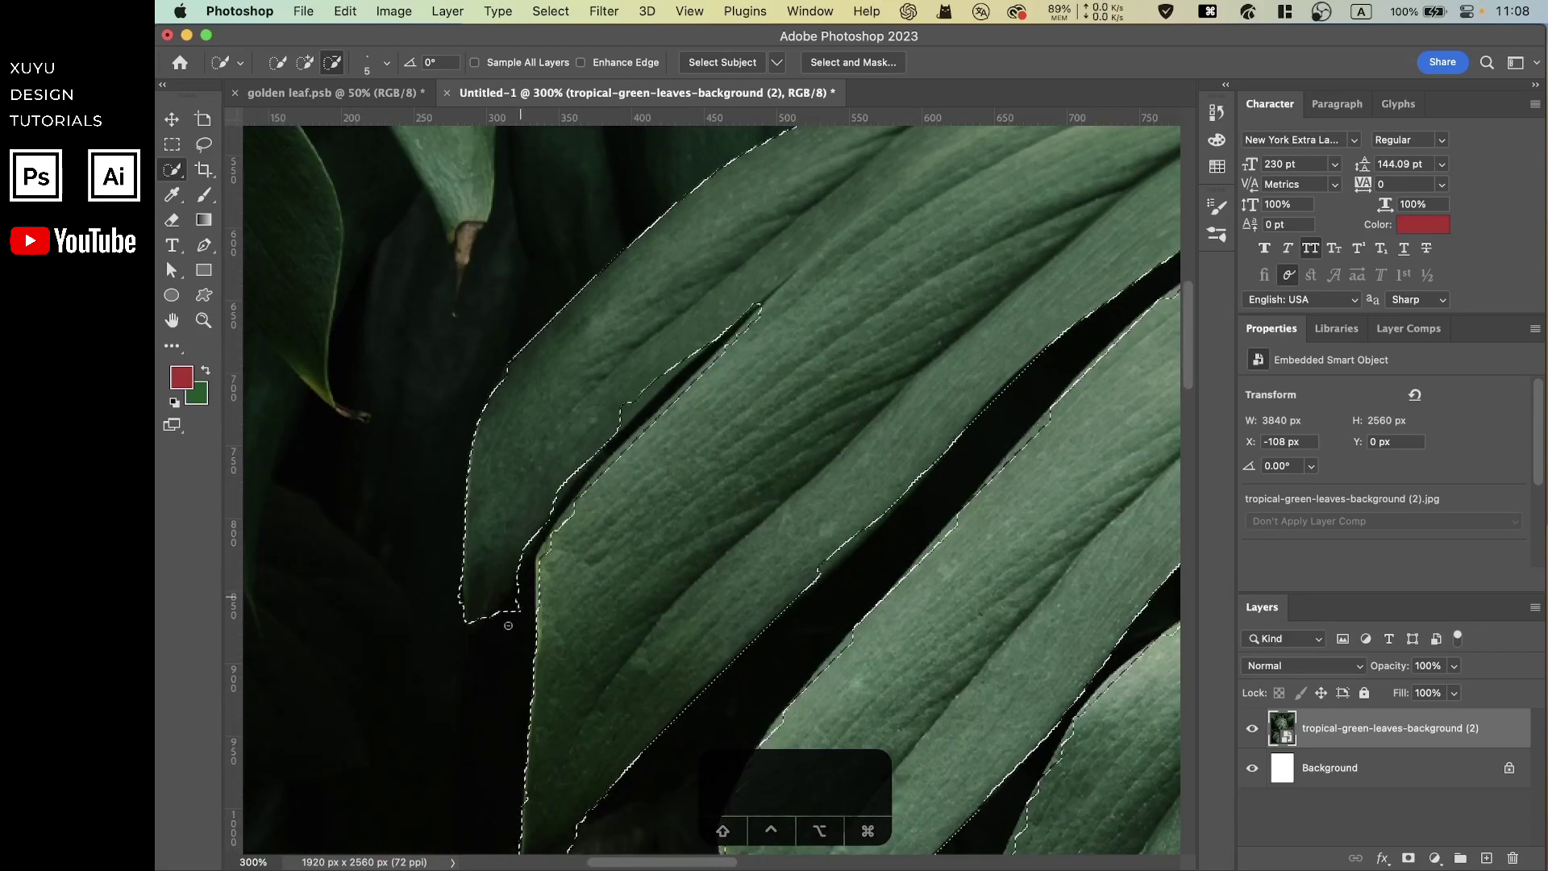
Step: Trim the excess selection around the upper-left lobe with the Lasso tool in subtract mode
{"action": "key", "text": "super+equal"}
{"action": "key", "text": "super+equal"}
{"action": "key", "text": "space"}
{"action": "left_click_drag", "start_coordinate": [1033, 622], "coordinate": [1094, 538]}
{"action": "left_click", "coordinate": [203, 144]}
{"action": "left_click", "coordinate": [322, 62]}
{"action": "left_click_drag", "start_coordinate": [685, 242], "coordinate": [670, 362]}
{"action": "mouse_move", "coordinate": [782, 258]}
{"action": "left_mouse_down"}
{"action": "mouse_move", "coordinate": [505, 555]}
{"action": "mouse_move", "coordinate": [722, 335]}
{"action": "left_mouse_up"}
Step: Add the thin brown tip of the second left lobe with the Lasso and trim its edges
{"action": "left_click", "coordinate": [296, 62]}
{"action": "key", "text": "space"}
{"action": "left_click_drag", "start_coordinate": [483, 575], "coordinate": [617, 261]}
{"action": "left_click", "coordinate": [322, 62]}
{"action": "mouse_move", "coordinate": [574, 346]}
{"action": "left_mouse_down"}
{"action": "mouse_move", "coordinate": [558, 373]}
{"action": "mouse_move", "coordinate": [580, 379]}
{"action": "left_mouse_up"}
{"action": "key", "text": "space"}
{"action": "mouse_move", "coordinate": [557, 774]}
{"action": "left_mouse_down"}
{"action": "mouse_move", "coordinate": [541, 524]}
{"action": "mouse_move", "coordinate": [520, 562]}
{"action": "mouse_move", "coordinate": [541, 564]}
{"action": "left_mouse_up"}
{"action": "left_click_drag", "start_coordinate": [631, 560], "coordinate": [570, 591]}
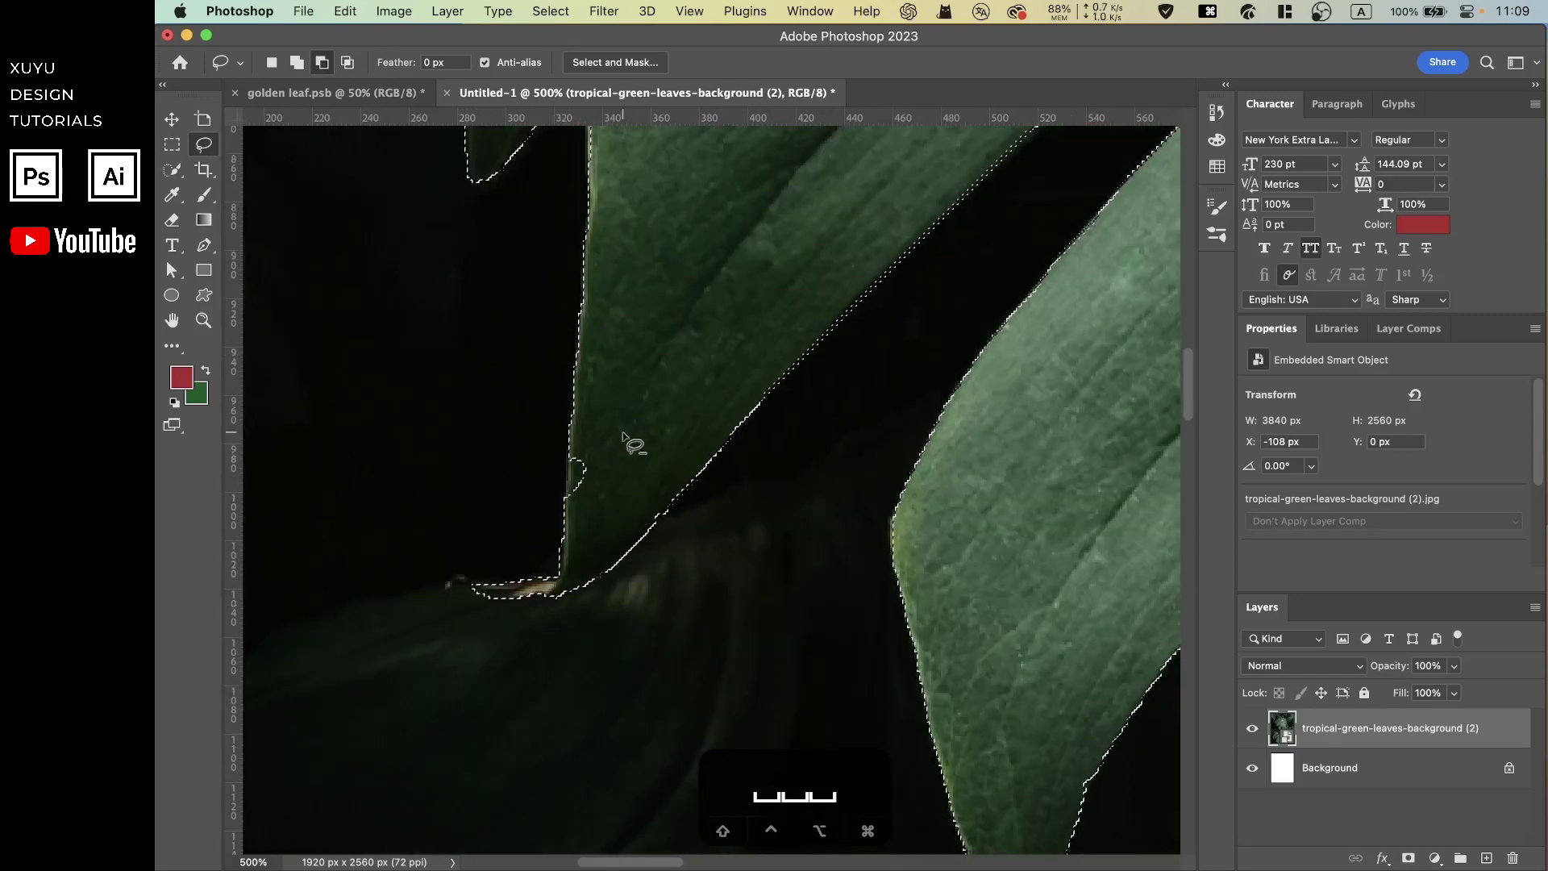
{"action": "key", "text": "space"}
{"action": "mouse_move", "coordinate": [1004, 161]}
{"action": "left_mouse_down"}
{"action": "mouse_move", "coordinate": [953, 366]}
{"action": "mouse_move", "coordinate": [715, 525]}
{"action": "left_mouse_up"}
Step: Add the cut-off tip of the lower middle lobe to the selection with the Lasso
{"action": "left_click", "coordinate": [297, 62]}
{"action": "key", "text": "space"}
{"action": "key", "text": "super+minus"}
{"action": "key", "text": "super+minus"}
{"action": "key", "text": "super+minus"}
{"action": "left_click_drag", "start_coordinate": [790, 710], "coordinate": [695, 484]}
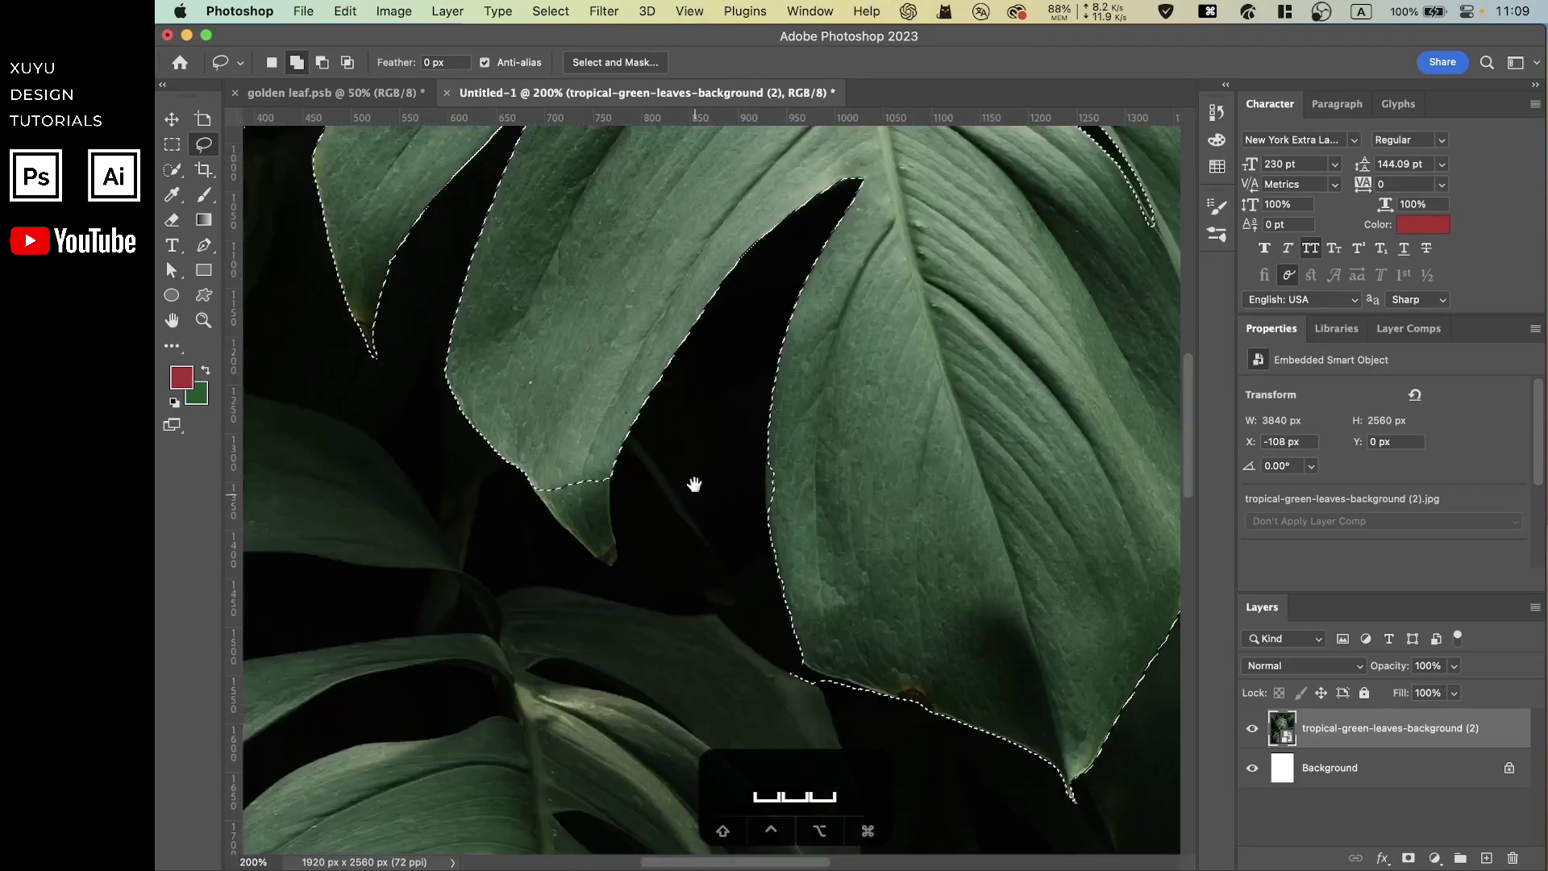
{"action": "key", "text": "super+plus"}
{"action": "left_click_drag", "start_coordinate": [620, 373], "coordinate": [591, 486]}
Step: Subtract the narrow background gap near the tip of the leaf's right lobe with the Lasso
{"action": "key", "text": "space"}
{"action": "left_click_drag", "start_coordinate": [952, 692], "coordinate": [706, 530]}
{"action": "left_click", "coordinate": [321, 62]}
{"action": "key", "text": "space"}
{"action": "left_click_drag", "start_coordinate": [1153, 283], "coordinate": [829, 479]}
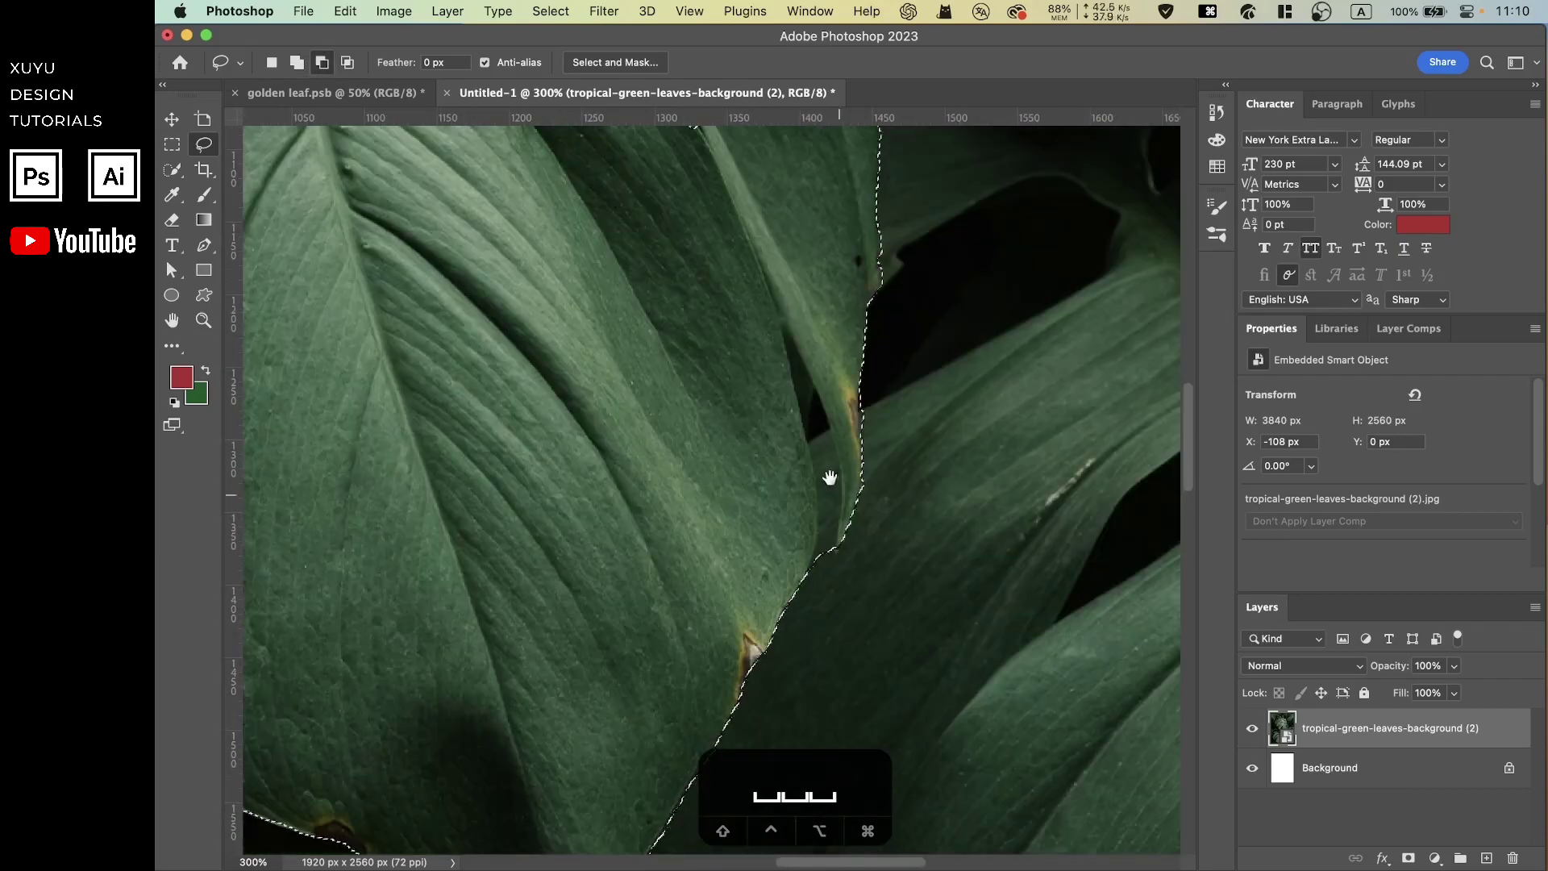
{"action": "left_click_drag", "start_coordinate": [817, 535], "coordinate": [767, 278]}
{"action": "key", "text": "space"}
{"action": "left_click_drag", "start_coordinate": [779, 210], "coordinate": [795, 567]}
{"action": "mouse_move", "coordinate": [581, 153]}
{"action": "left_mouse_down"}
{"action": "mouse_move", "coordinate": [695, 435]}
{"action": "mouse_move", "coordinate": [893, 498]}
{"action": "left_mouse_up"}
Step: Extend the selection along the leaf's upper-left edge toward the stem with the Lasso
{"action": "left_click", "coordinate": [297, 62]}
{"action": "key", "text": "space"}
{"action": "left_click_drag", "start_coordinate": [452, 194], "coordinate": [627, 442]}
{"action": "left_click_drag", "start_coordinate": [546, 414], "coordinate": [891, 428]}
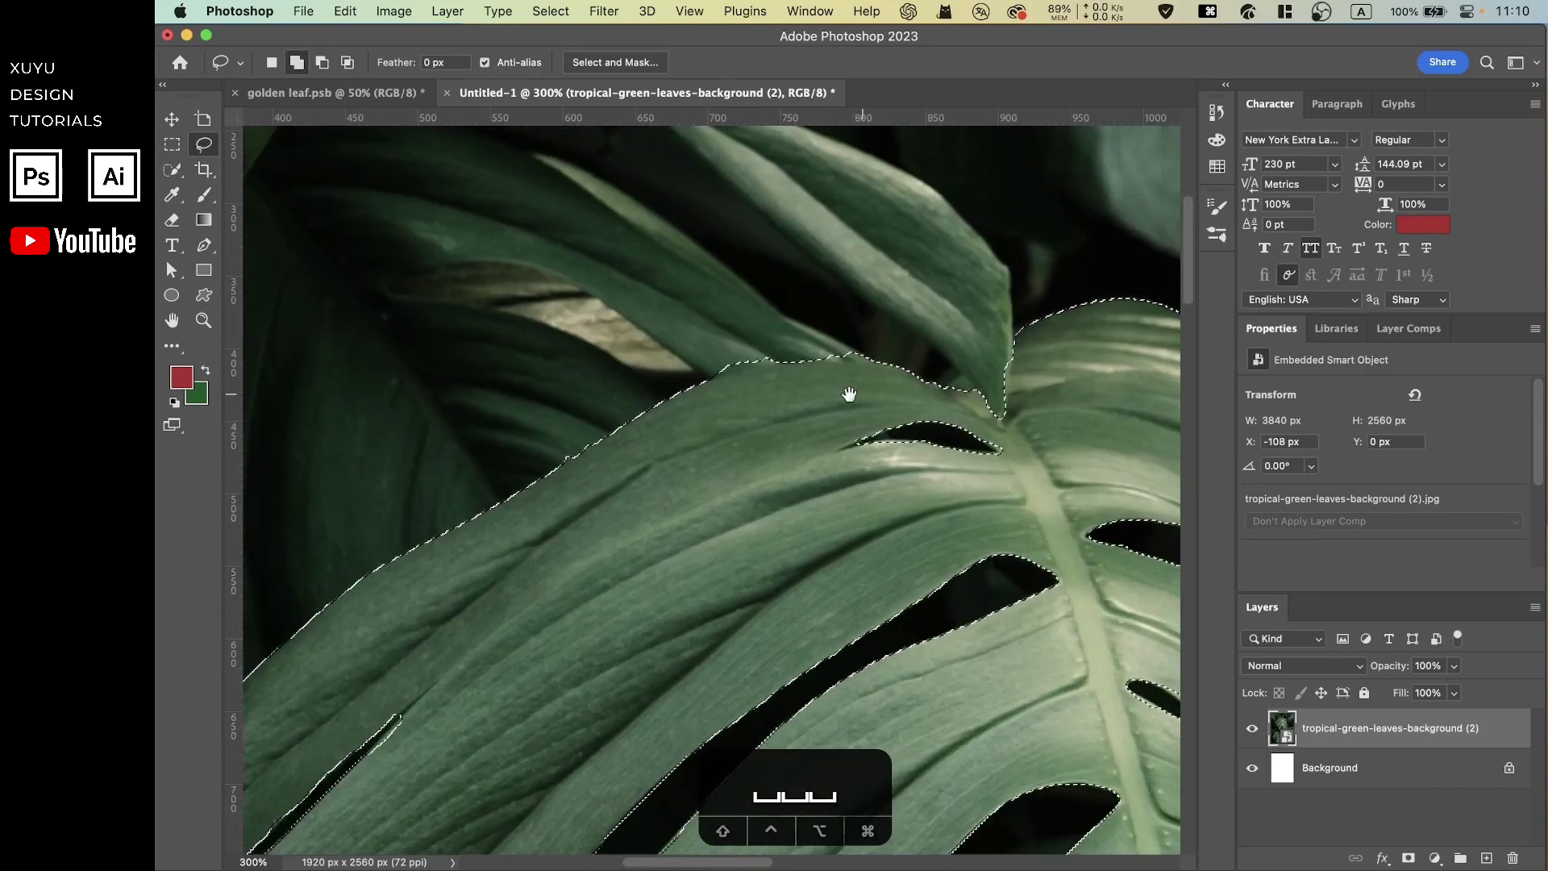
{"action": "mouse_move", "coordinate": [710, 376]}
{"action": "left_mouse_down"}
{"action": "mouse_move", "coordinate": [874, 362]}
{"action": "mouse_move", "coordinate": [848, 327]}
{"action": "left_mouse_up"}
Step: Refine the selection's inner edge near the tip of the upper-left lobe with the Lasso
{"action": "key", "text": "super+plus"}
{"action": "key", "text": "super+plus"}
{"action": "key", "text": "super+plus"}
{"action": "key", "text": "space"}
{"action": "mouse_move", "coordinate": [484, 685]}
{"action": "left_mouse_down"}
{"action": "mouse_move", "coordinate": [864, 446]}
{"action": "mouse_move", "coordinate": [828, 420]}
{"action": "mouse_move", "coordinate": [786, 474]}
{"action": "left_mouse_up"}
{"action": "key", "text": "space"}
{"action": "left_click_drag", "start_coordinate": [581, 685], "coordinate": [684, 322]}
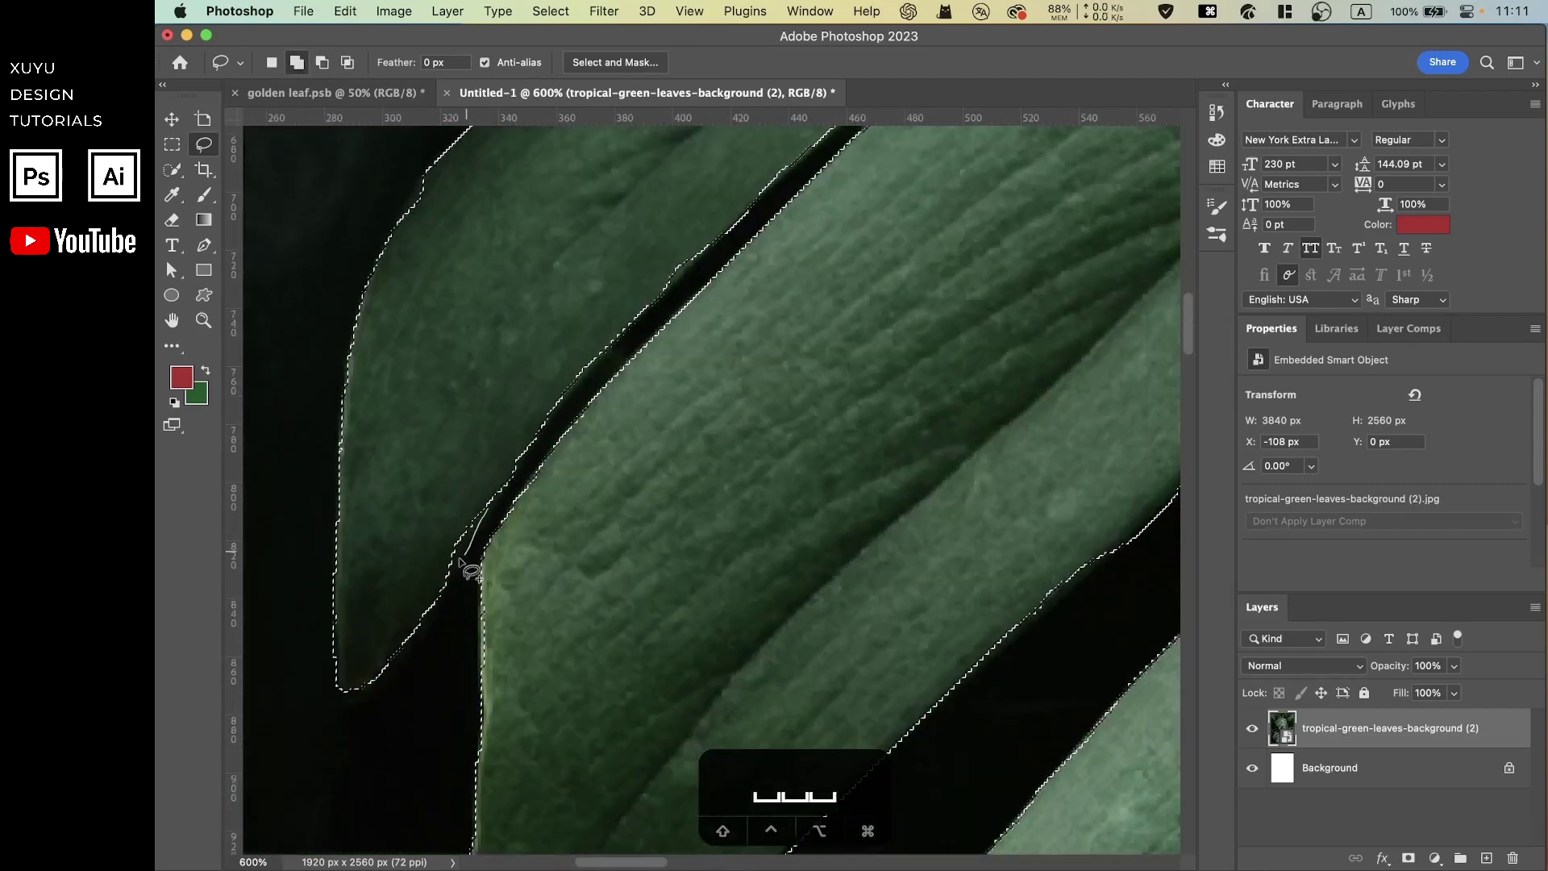
Step: Smooth the selection along the long diagonal gap between the left lobes with the Lasso
{"action": "key", "text": "super+plus"}
{"action": "key", "text": "space"}
{"action": "mouse_move", "coordinate": [1129, 536]}
{"action": "left_mouse_down"}
{"action": "mouse_move", "coordinate": [846, 504]}
{"action": "mouse_move", "coordinate": [902, 491]}
{"action": "mouse_move", "coordinate": [868, 529]}
{"action": "left_mouse_up"}
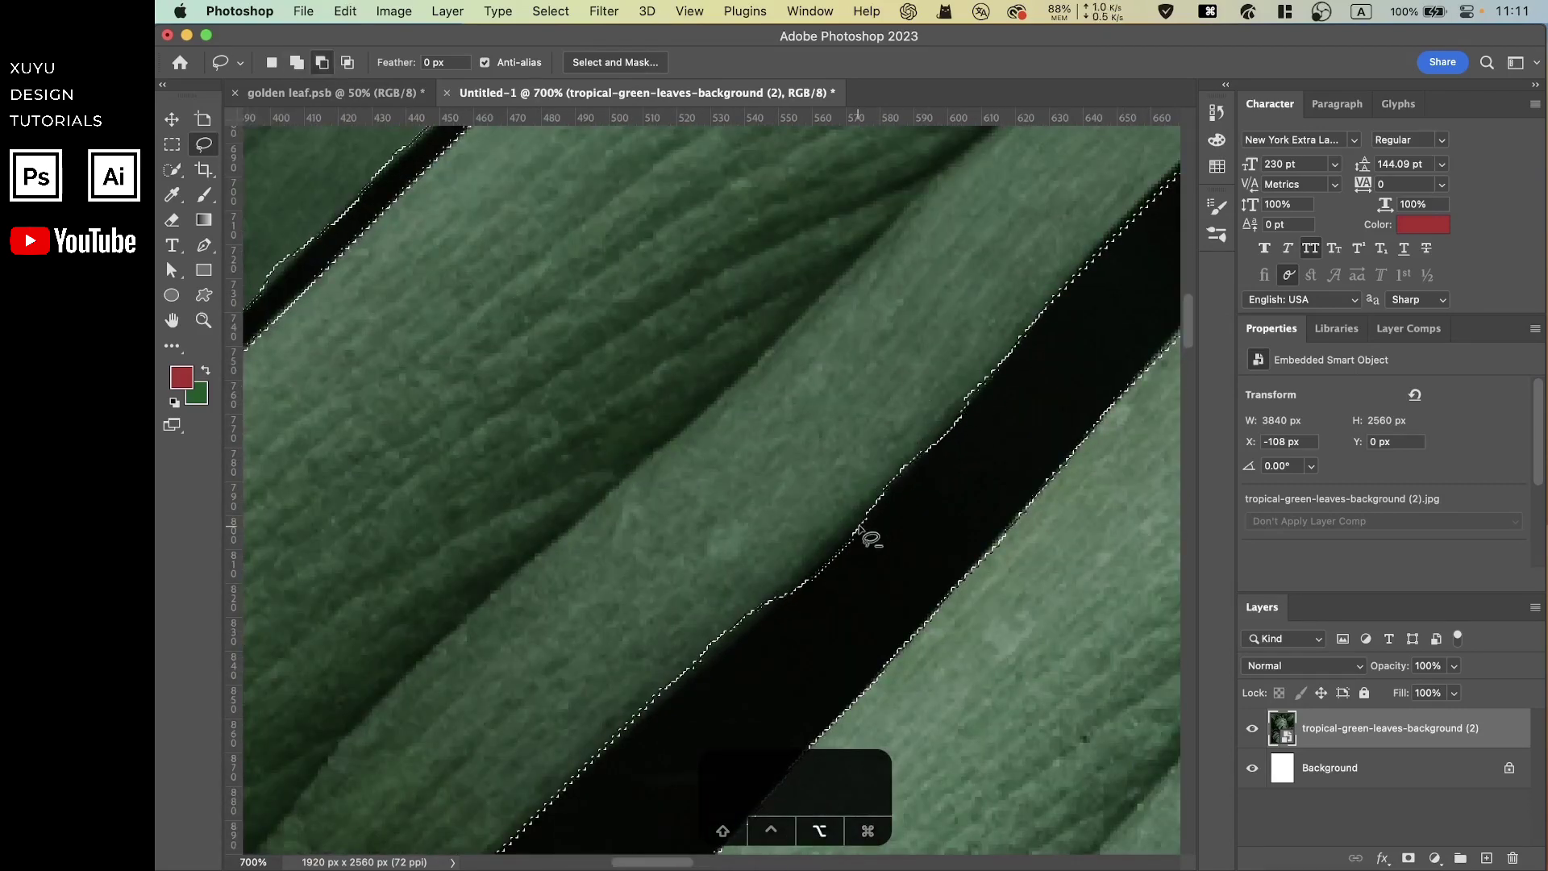
{"action": "key", "text": "space"}
{"action": "left_click_drag", "start_coordinate": [1129, 209], "coordinate": [785, 507]}
{"action": "scroll", "coordinate": [785, 508], "scroll_direction": "down", "scroll_amount": 3}
{"action": "left_click_drag", "start_coordinate": [1129, 451], "coordinate": [826, 490]}
Step: Correct the selection around the small slits on both sides of the midrib with the Lasso, undoing one edit
{"action": "scroll", "coordinate": [825, 490], "scroll_direction": "up", "scroll_amount": 4}
{"action": "key", "text": "space"}
{"action": "left_click_drag", "start_coordinate": [1005, 412], "coordinate": [640, 535]}
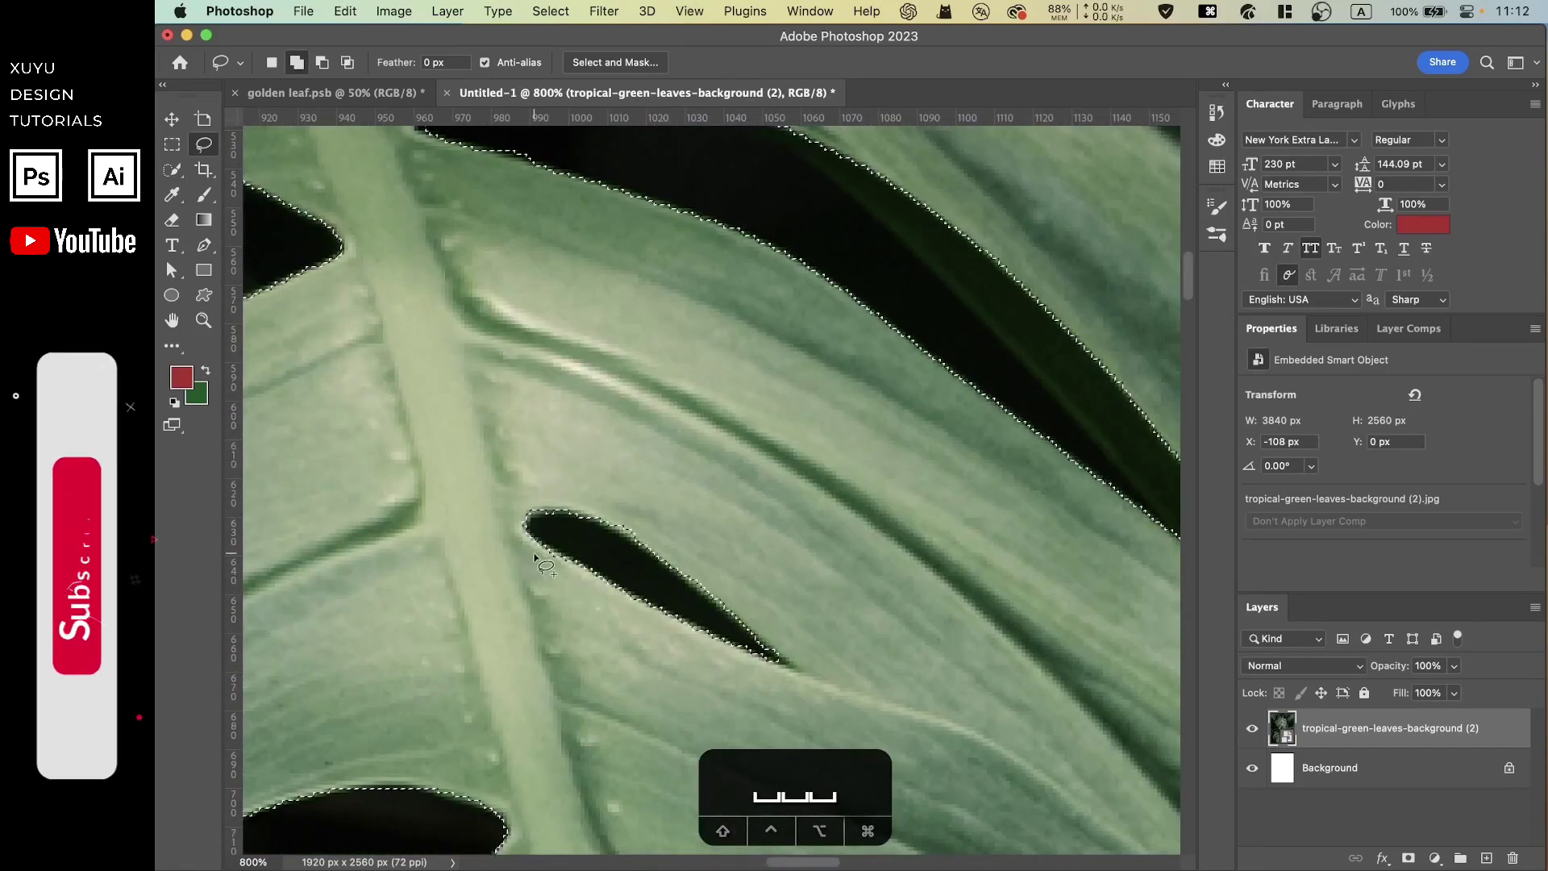
{"action": "key", "text": "space"}
{"action": "left_click_drag", "start_coordinate": [453, 133], "coordinate": [595, 427]}
{"action": "key", "text": "super+z"}
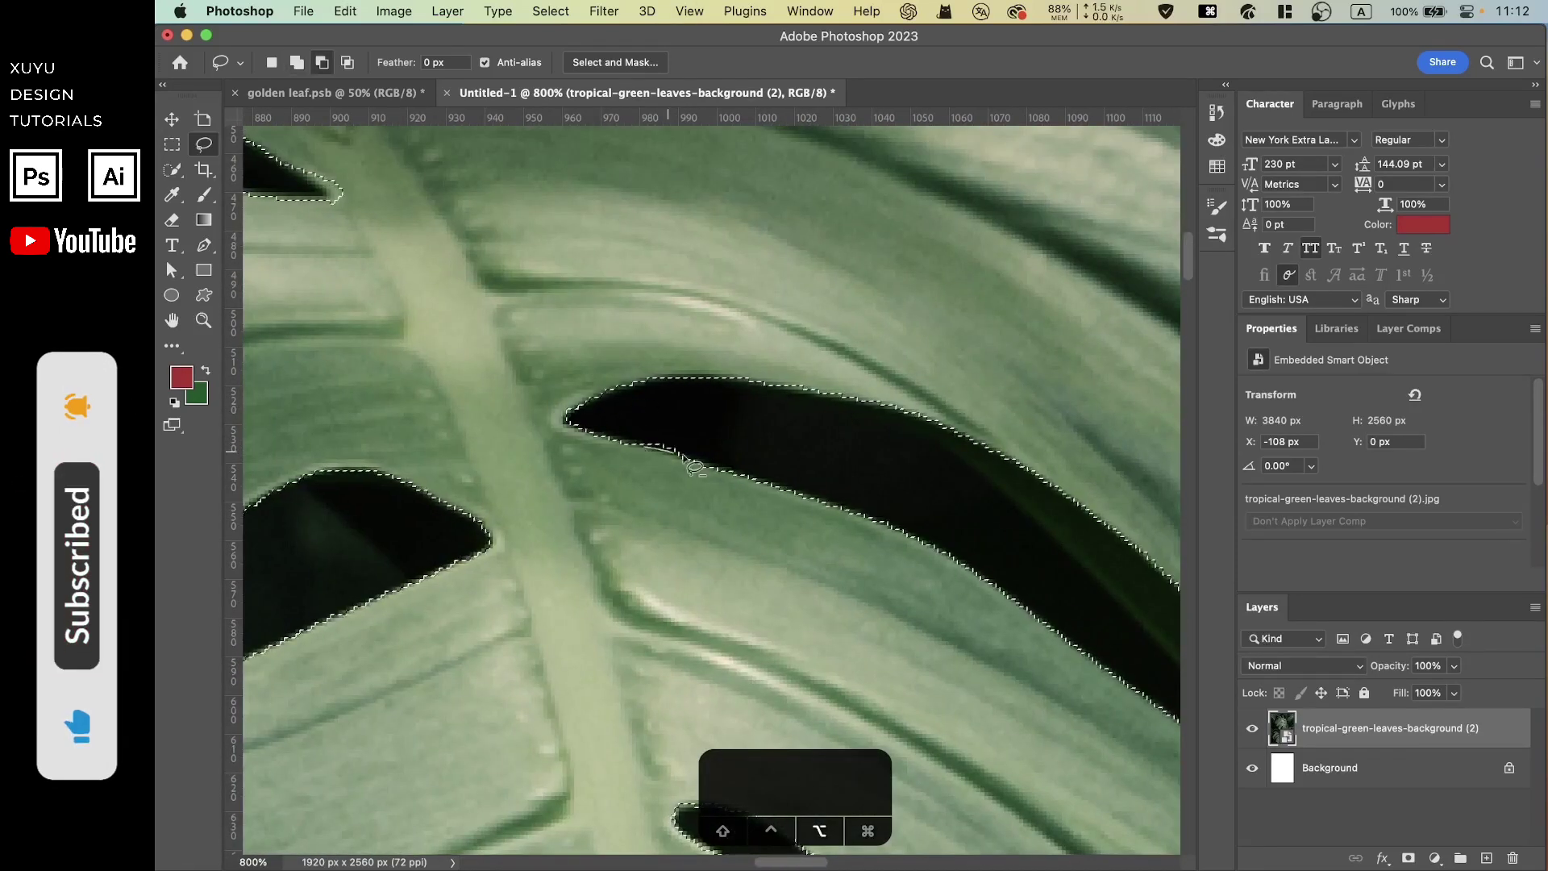
{"action": "key", "text": "space"}
{"action": "left_click_drag", "start_coordinate": [323, 184], "coordinate": [874, 393]}
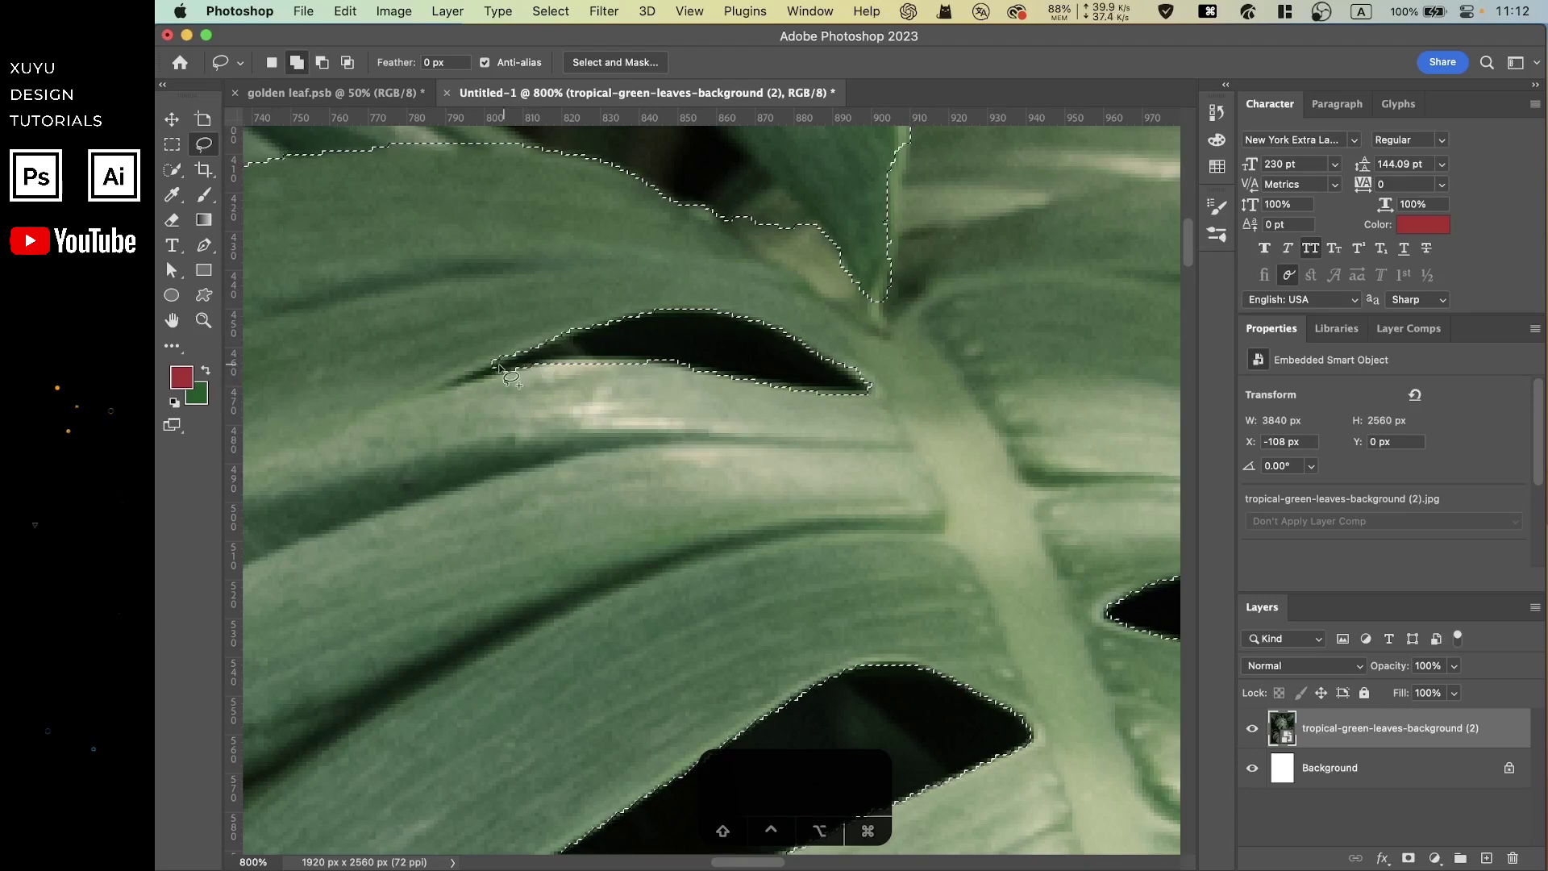
{"action": "left_click_drag", "start_coordinate": [481, 373], "coordinate": [498, 364]}
Step: Refine the selection outline around the notch where the leaf meets its stem
{"action": "key", "text": "space"}
{"action": "mouse_move", "coordinate": [731, 259]}
{"action": "left_mouse_down"}
{"action": "mouse_move", "coordinate": [742, 373]}
{"action": "mouse_move", "coordinate": [841, 355]}
{"action": "mouse_move", "coordinate": [747, 332]}
{"action": "left_mouse_up"}
{"action": "mouse_move", "coordinate": [749, 321]}
{"action": "left_mouse_down"}
{"action": "mouse_move", "coordinate": [860, 376]}
{"action": "mouse_move", "coordinate": [853, 329]}
{"action": "left_mouse_up"}
{"action": "mouse_move", "coordinate": [924, 256]}
{"action": "left_mouse_down"}
{"action": "mouse_move", "coordinate": [902, 402]}
{"action": "mouse_move", "coordinate": [897, 278]}
{"action": "left_mouse_up"}
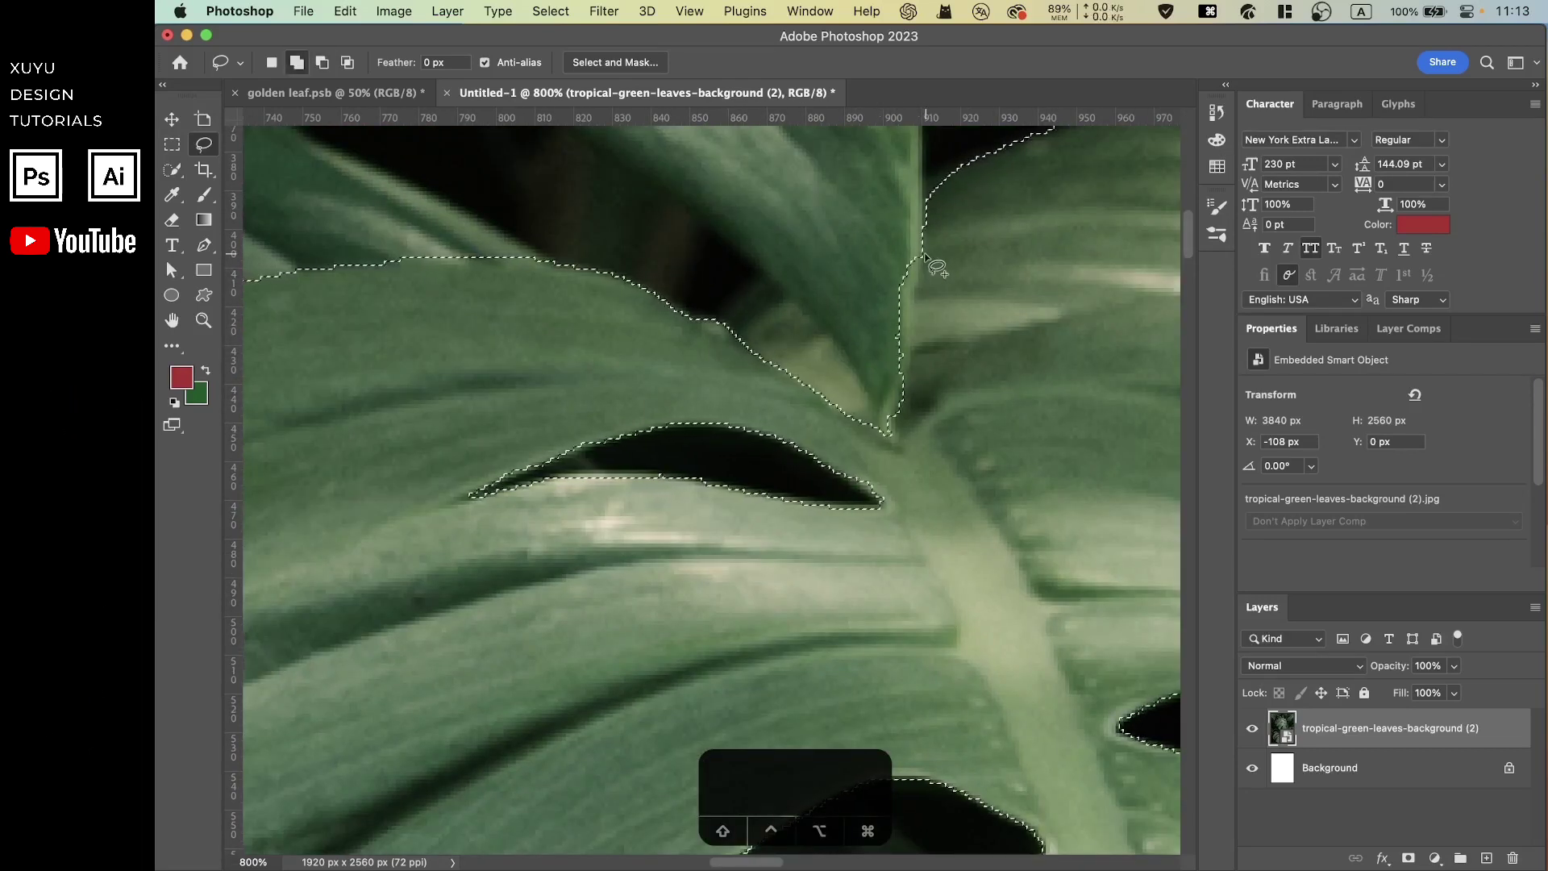
Step: Inspect the selection outline along the leaf's right lobe and its narrow slit
{"action": "key", "text": "super+1"}
{"action": "scroll", "coordinate": [1000, 439], "scroll_direction": "down", "scroll_amount": 8}
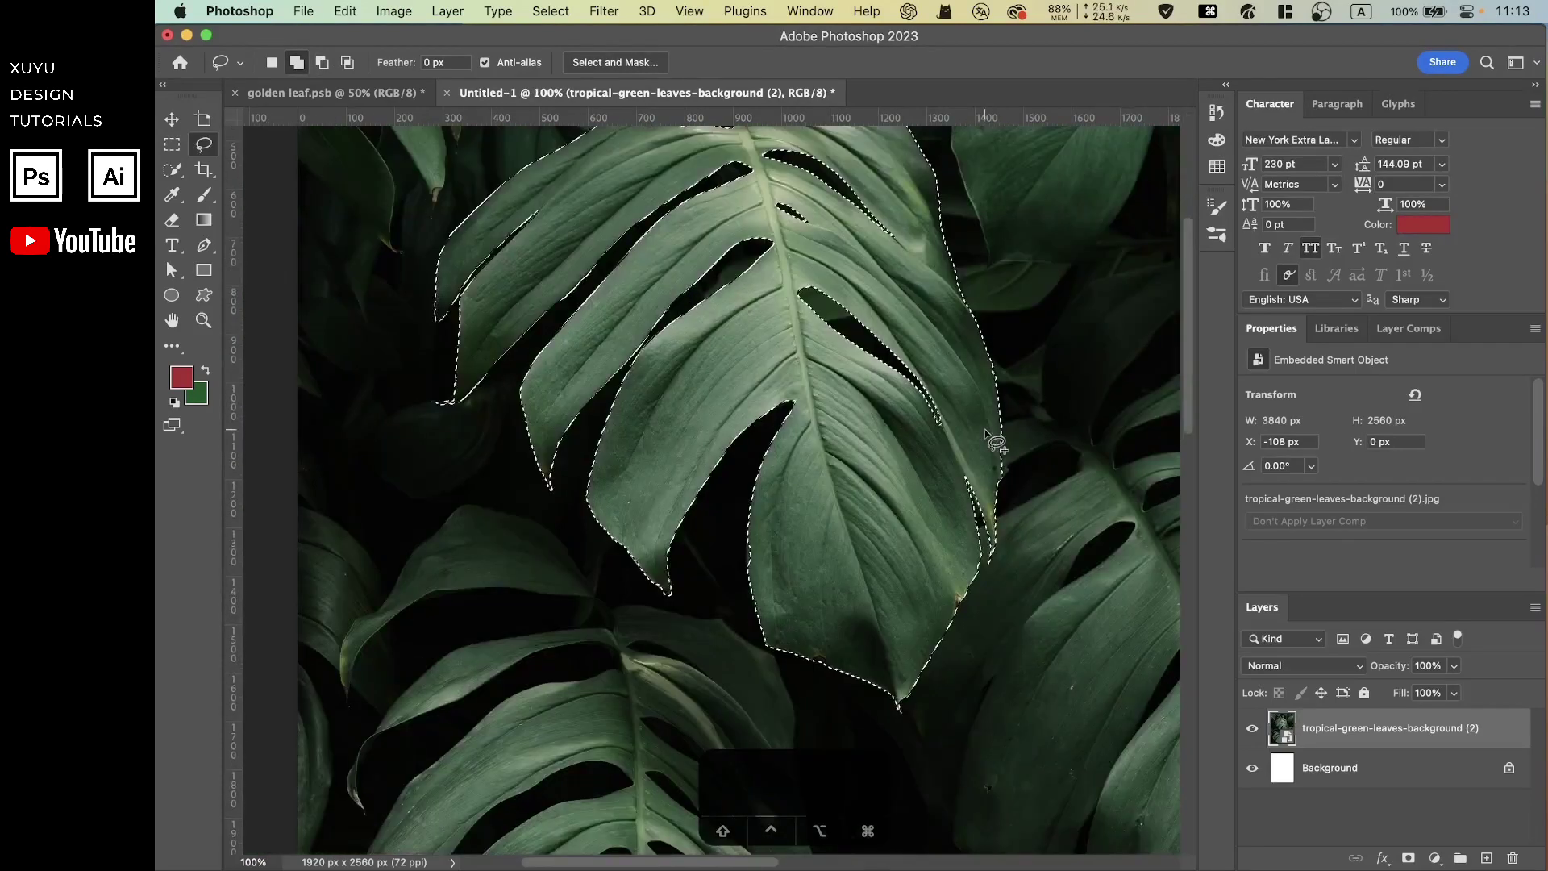
{"action": "scroll", "coordinate": [928, 435], "scroll_direction": "up", "scroll_amount": 2}
{"action": "key", "text": "super+equal"}
{"action": "key", "text": "super+equal"}
{"action": "key", "text": "super+equal"}
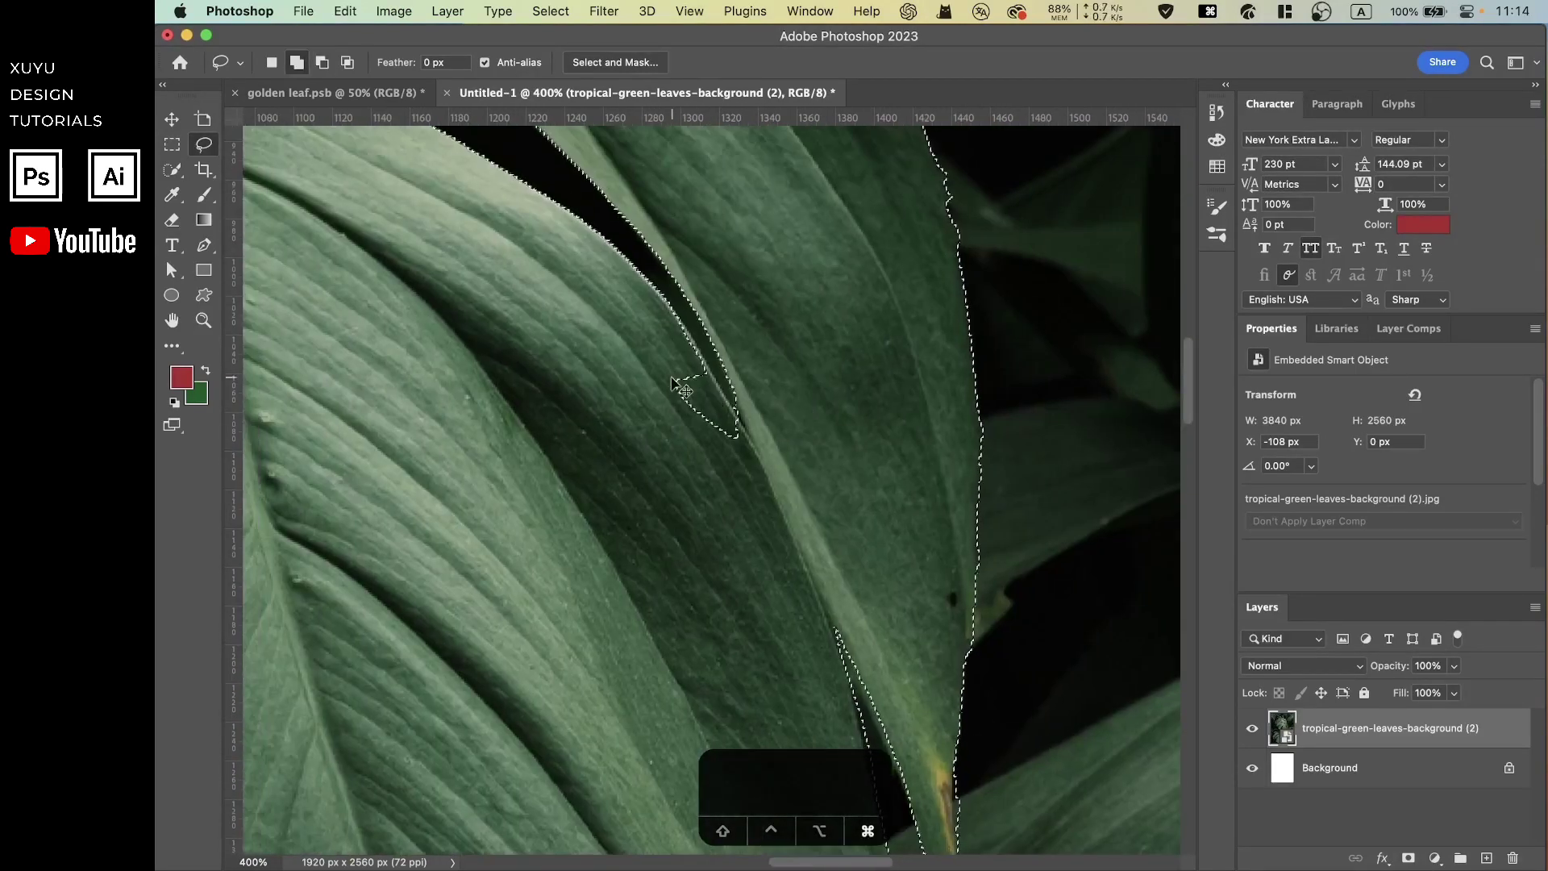
{"action": "key", "text": "super+minus"}
{"action": "key", "text": "super+minus"}
{"action": "key", "text": "super+minus"}
{"action": "key", "text": "super+minus"}
Step: Open Select and Mask for the leaf selection and set Smooth to 4 and Contrast to 18%
{"action": "left_click", "coordinate": [615, 62]}
{"action": "key", "text": "super+equal"}
{"action": "key", "text": "super+equal"}
{"action": "left_click_drag", "start_coordinate": [1279, 437], "coordinate": [1288, 436]}
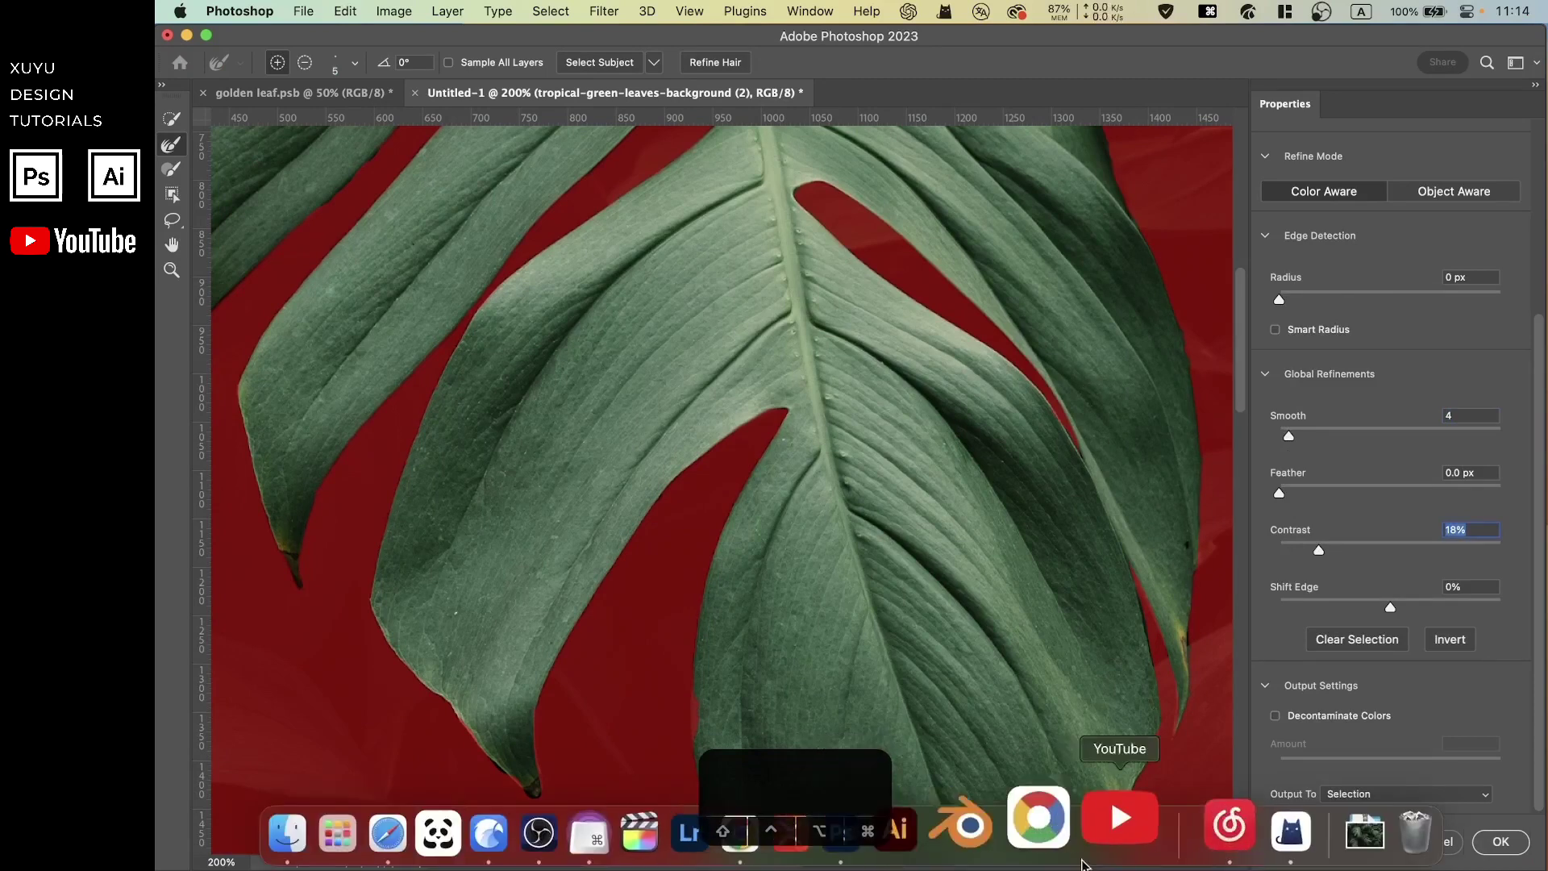
Step: Inspect the masked edges of the leaf from its top down to the left lobe tips
{"action": "key", "text": "super+minus"}
{"action": "key", "text": "super+equal"}
{"action": "key", "text": "super+equal"}
{"action": "key", "text": "super+equal"}
{"action": "key", "text": "super+equal"}
{"action": "left_click_drag", "start_coordinate": [758, 274], "coordinate": [775, 683]}
{"action": "key", "text": "super+minus"}
{"action": "key", "text": "super+minus"}
{"action": "left_click_drag", "start_coordinate": [685, 564], "coordinate": [1032, 269]}
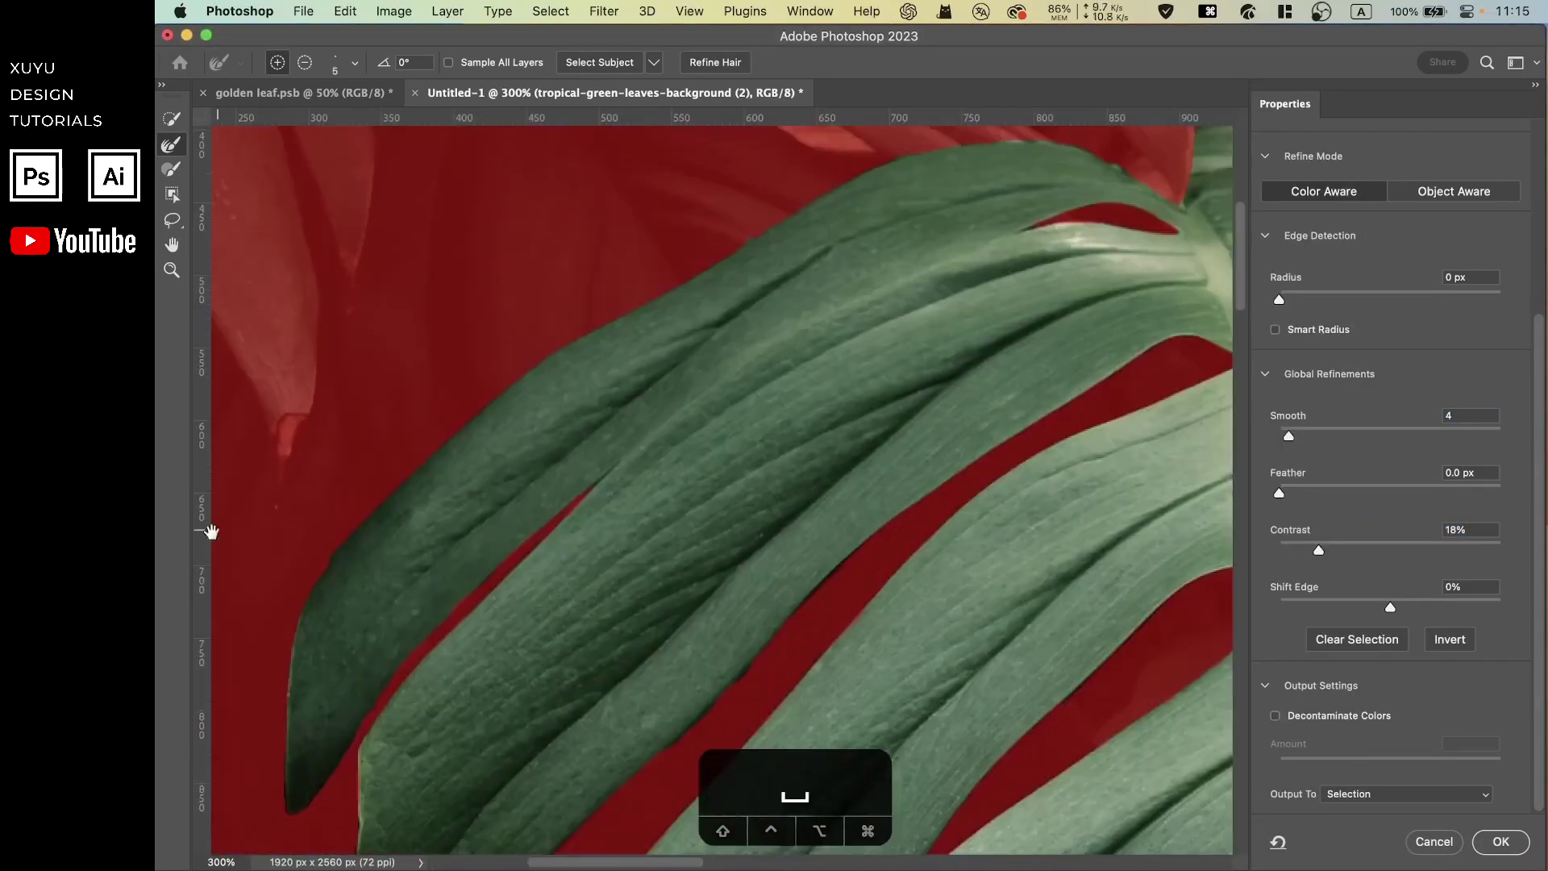
{"action": "left_click_drag", "start_coordinate": [777, 600], "coordinate": [886, 311]}
{"action": "left_click_drag", "start_coordinate": [685, 524], "coordinate": [852, 362]}
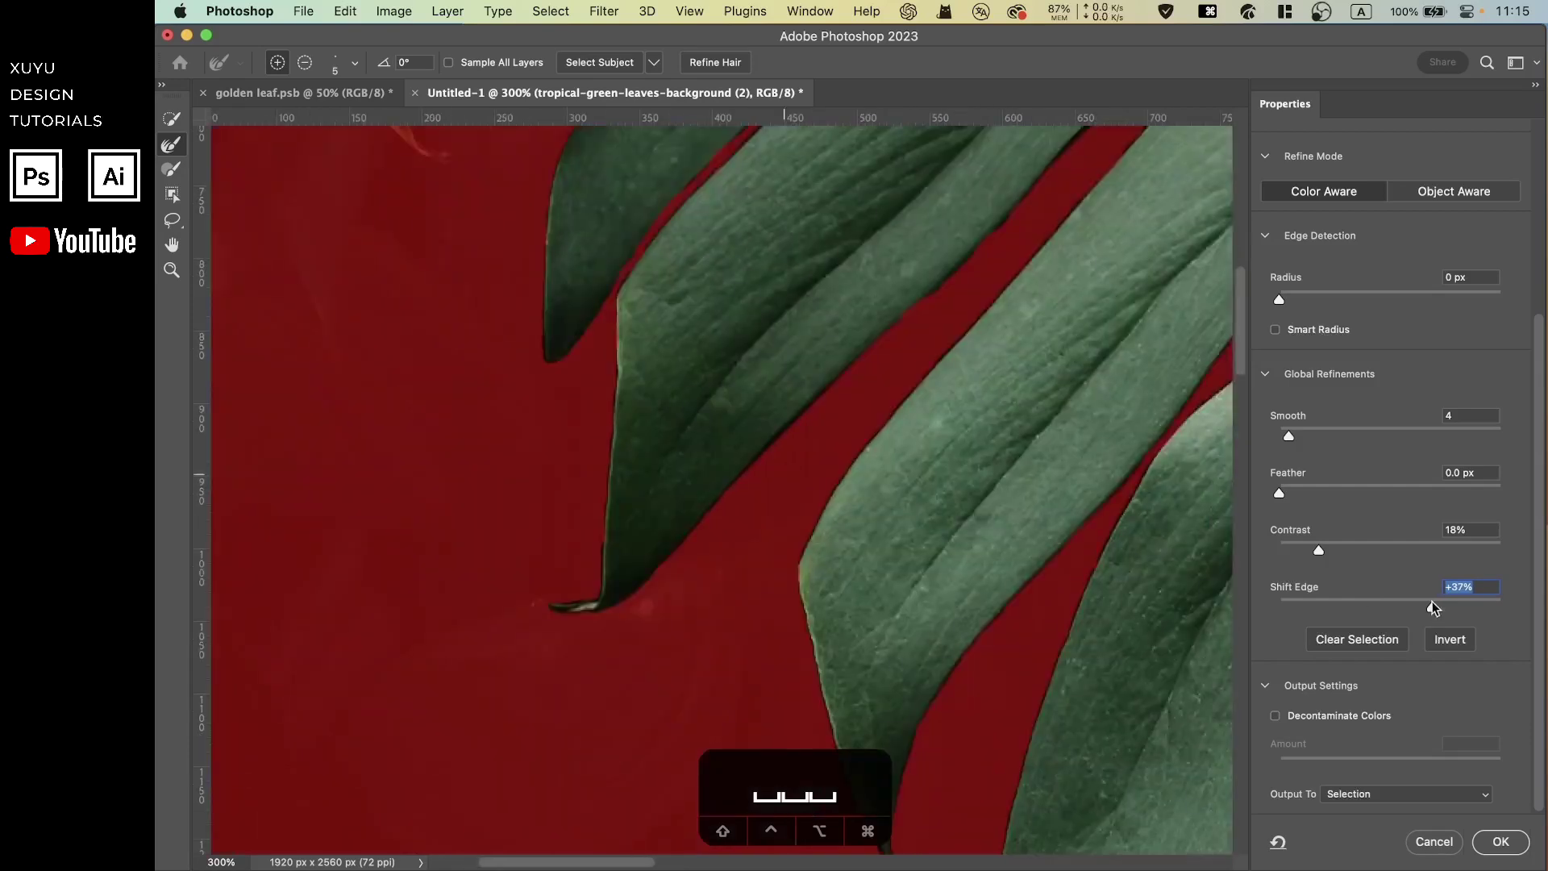
Step: Set Shift Edge to -10% and enable Decontaminate Colors for the leaf selection
{"action": "left_click_drag", "start_coordinate": [1429, 609], "coordinate": [1379, 608]}
{"action": "left_click", "coordinate": [1275, 716]}
Step: Check the refined edge around the leaf's lower lobes and pointed tip
{"action": "key", "text": "super+minus"}
{"action": "left_click_drag", "start_coordinate": [932, 365], "coordinate": [584, 537]}
{"action": "left_click_drag", "start_coordinate": [806, 669], "coordinate": [827, 234]}
{"action": "left_click_drag", "start_coordinate": [752, 690], "coordinate": [764, 477]}
{"action": "key", "text": "bracketright"}
{"action": "key", "text": "bracketright"}
{"action": "key", "text": "bracketright"}
{"action": "key", "text": "bracketright"}
{"action": "key", "text": "bracketright"}
{"action": "key", "text": "bracketright"}
{"action": "key", "text": "b"}
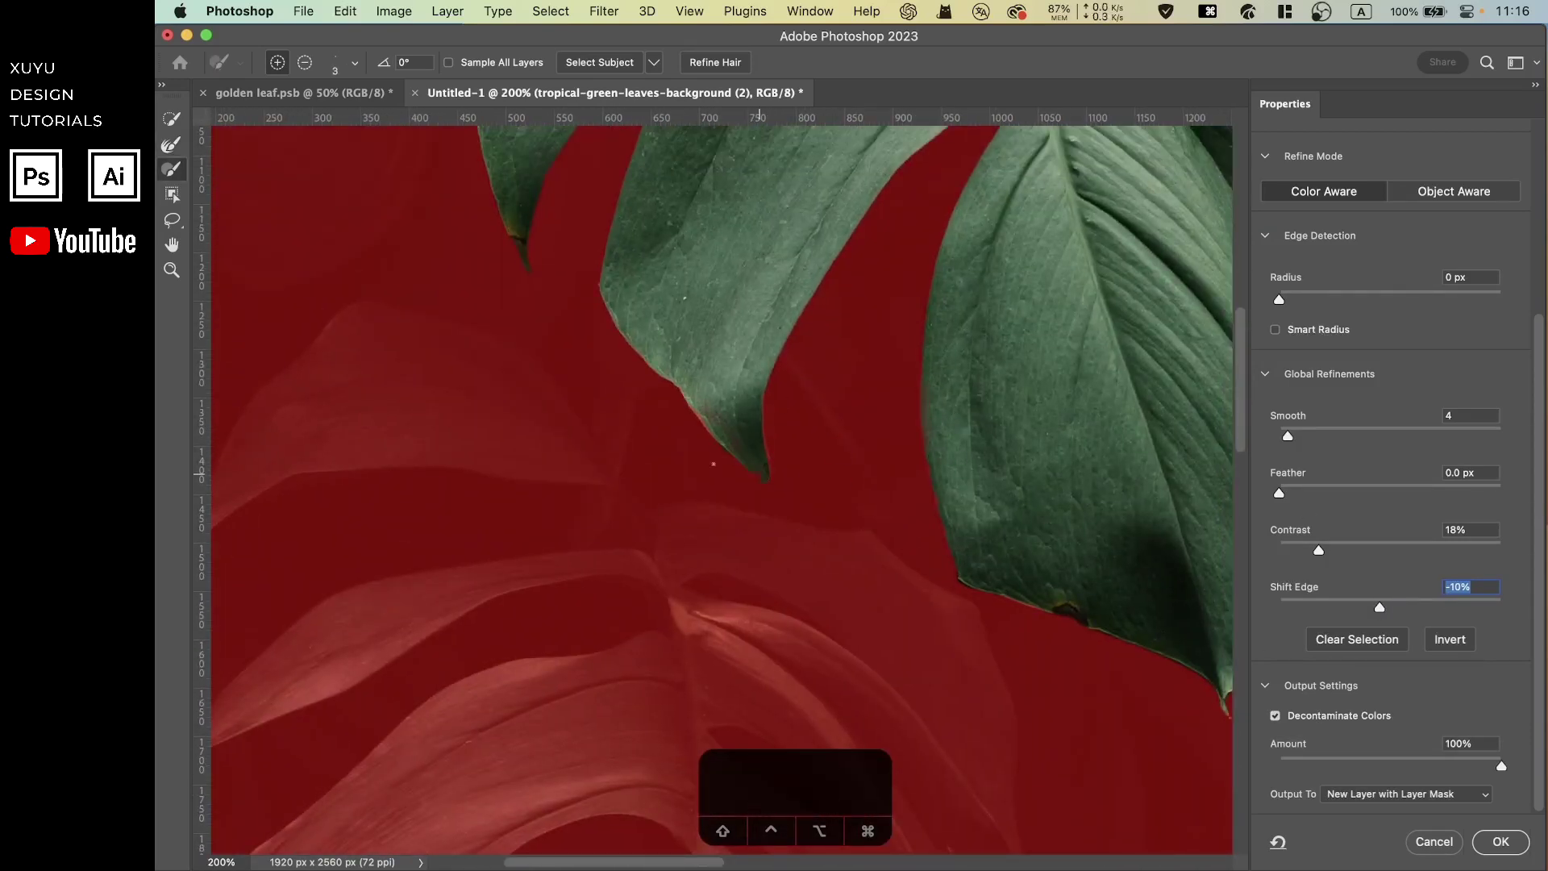
{"action": "left_click_drag", "start_coordinate": [960, 186], "coordinate": [874, 494]}
{"action": "left_click_drag", "start_coordinate": [1133, 613], "coordinate": [908, 359]}
{"action": "left_click_drag", "start_coordinate": [973, 605], "coordinate": [940, 361]}
{"action": "left_click_drag", "start_coordinate": [926, 587], "coordinate": [911, 425]}
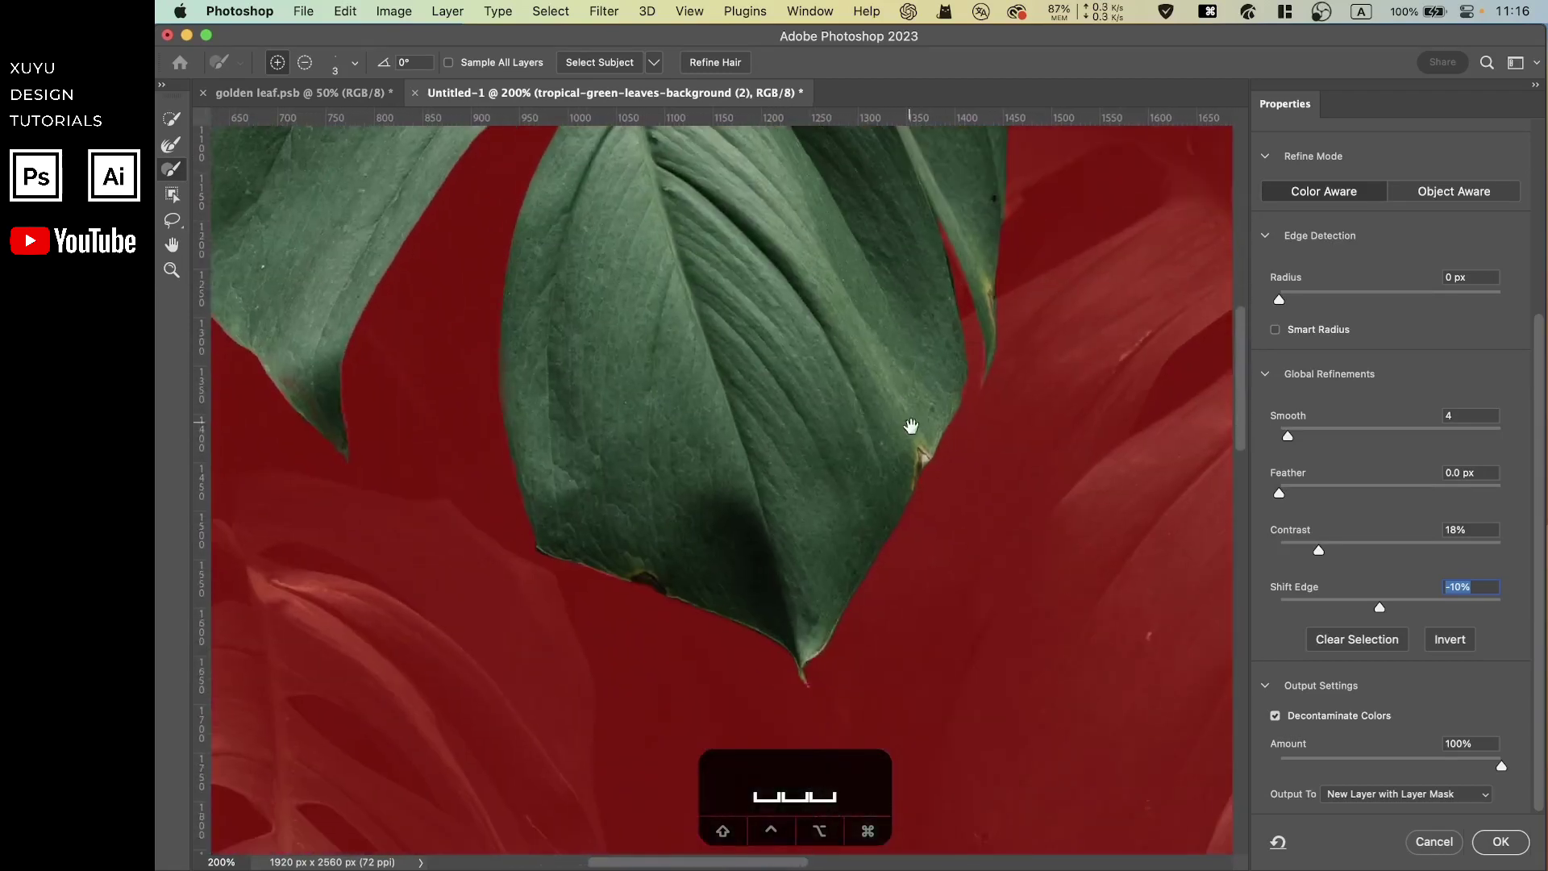
Step: Output the refined leaf selection to a new layer without a mask
{"action": "left_click", "coordinate": [1487, 794]}
{"action": "left_click", "coordinate": [1387, 777]}
{"action": "key", "text": "Return"}
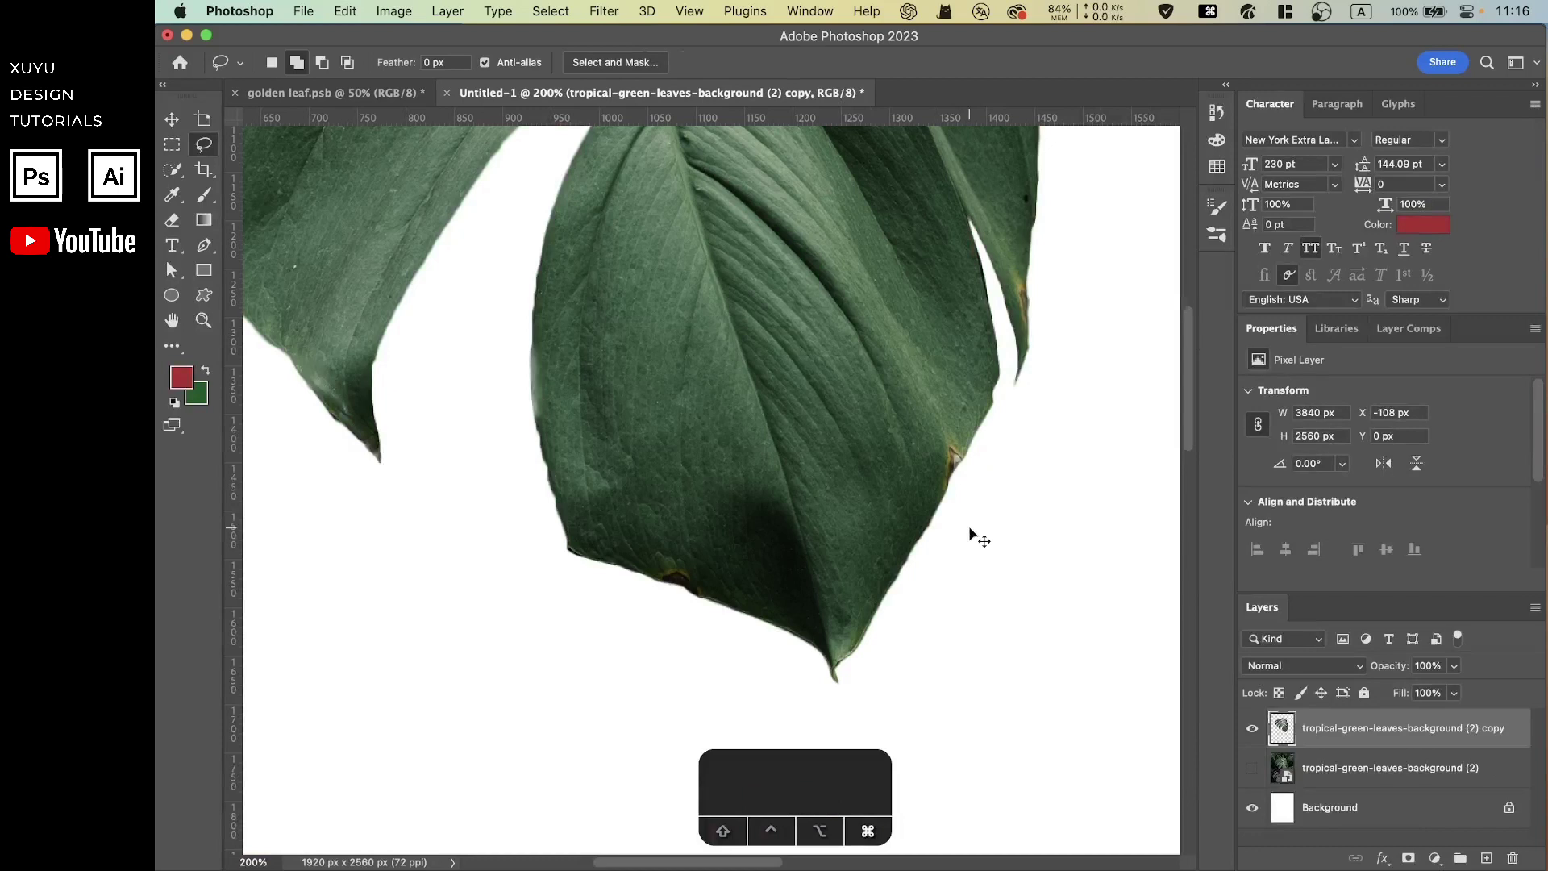
Step: Show the tropical leaves photo layer again and rename the cut-out layer as leaf
{"action": "key", "text": "super+minus"}
{"action": "key", "text": "super+minus"}
{"action": "key", "text": "super+minus"}
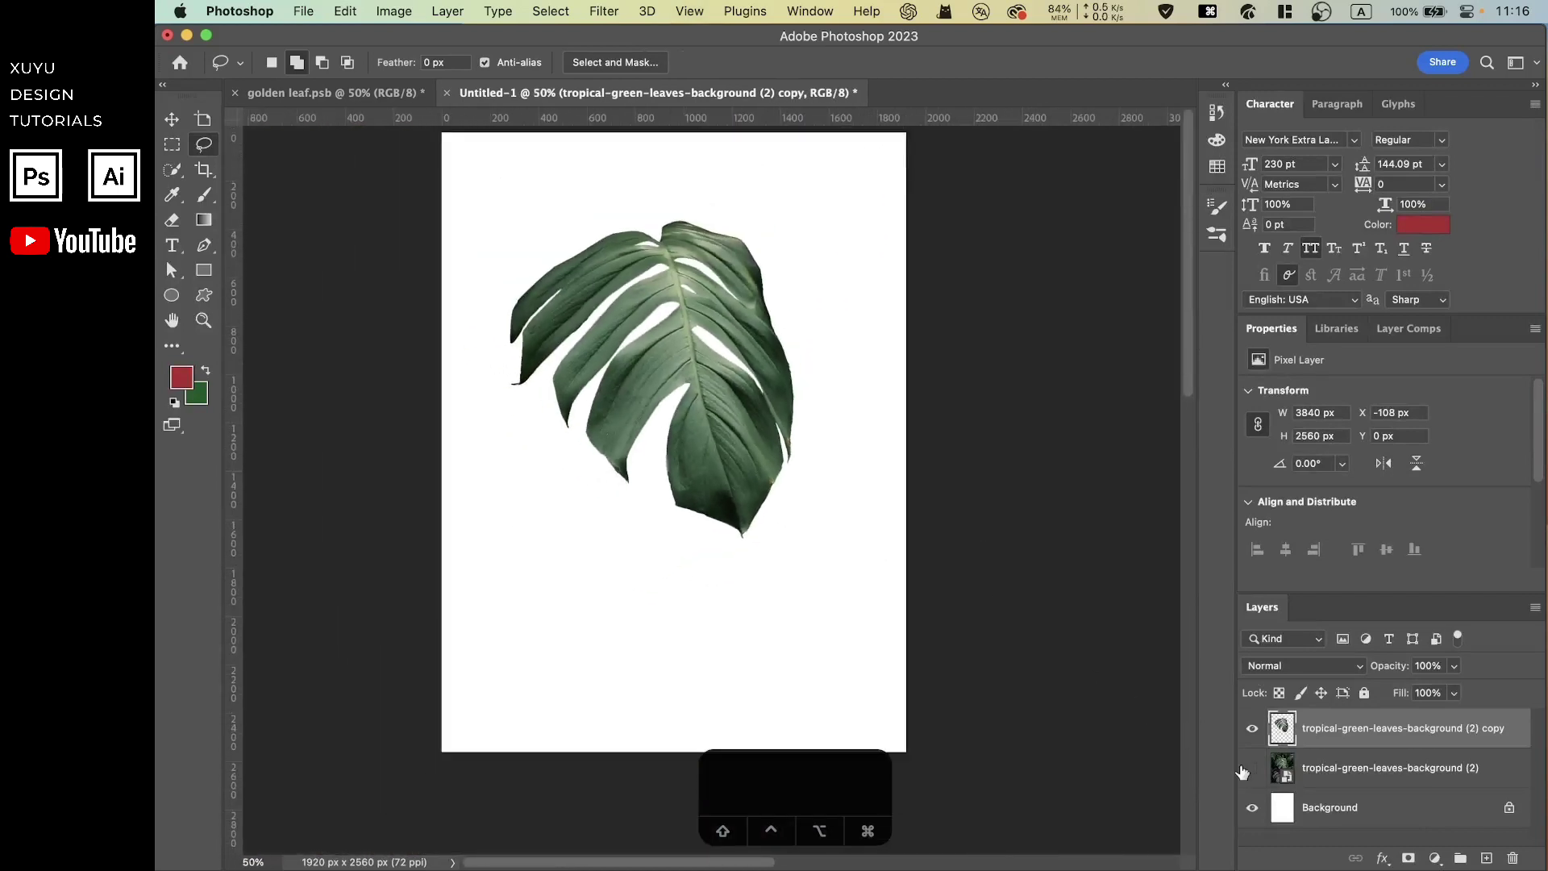
{"action": "left_click", "coordinate": [1250, 770]}
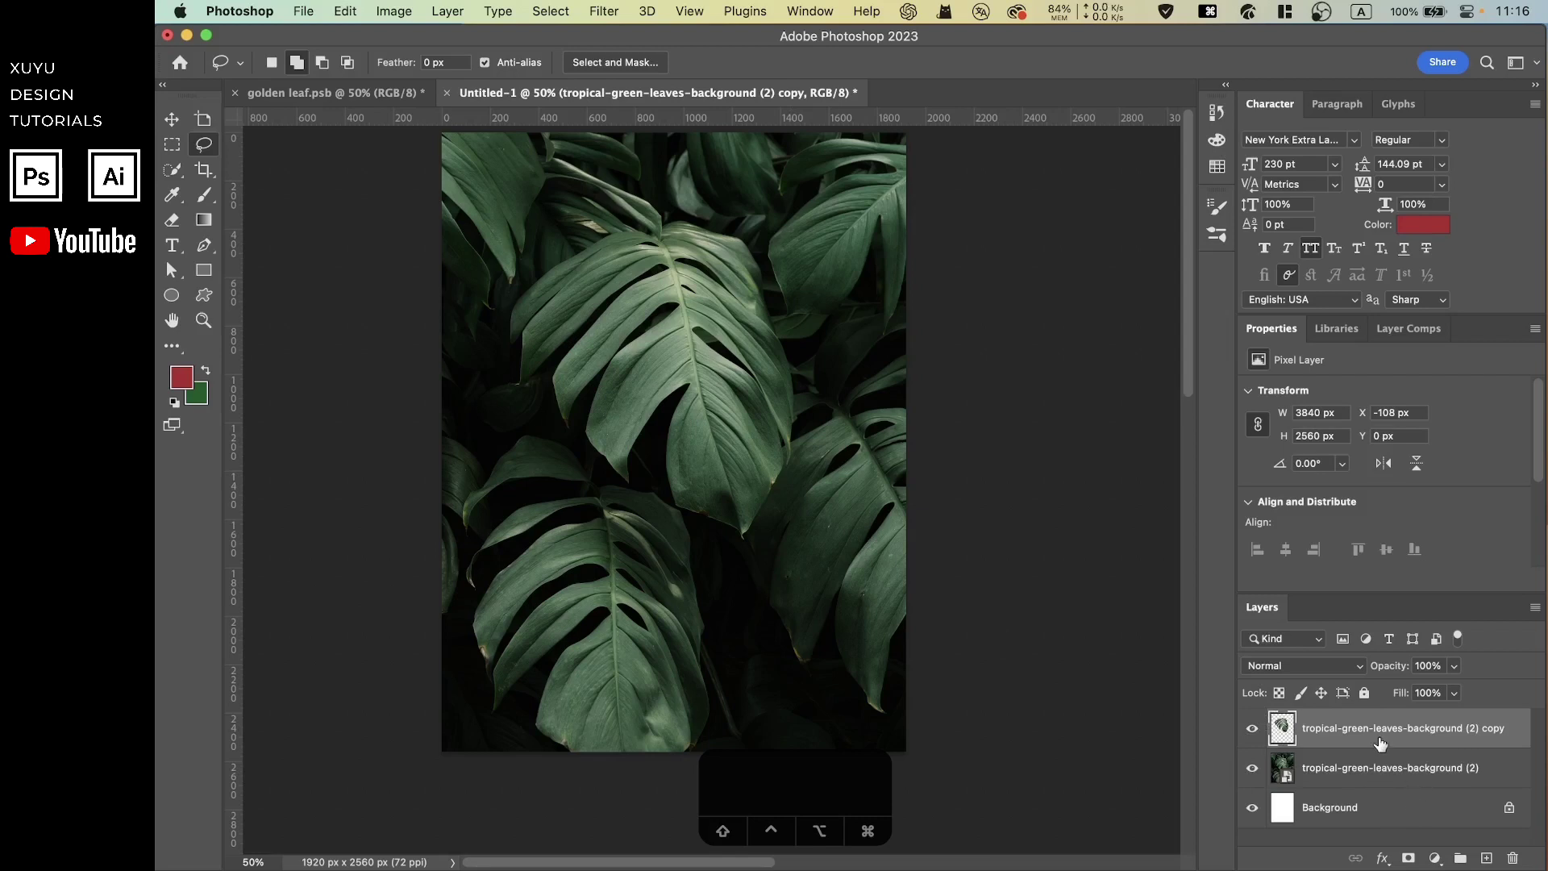
{"action": "type", "text": "le"}
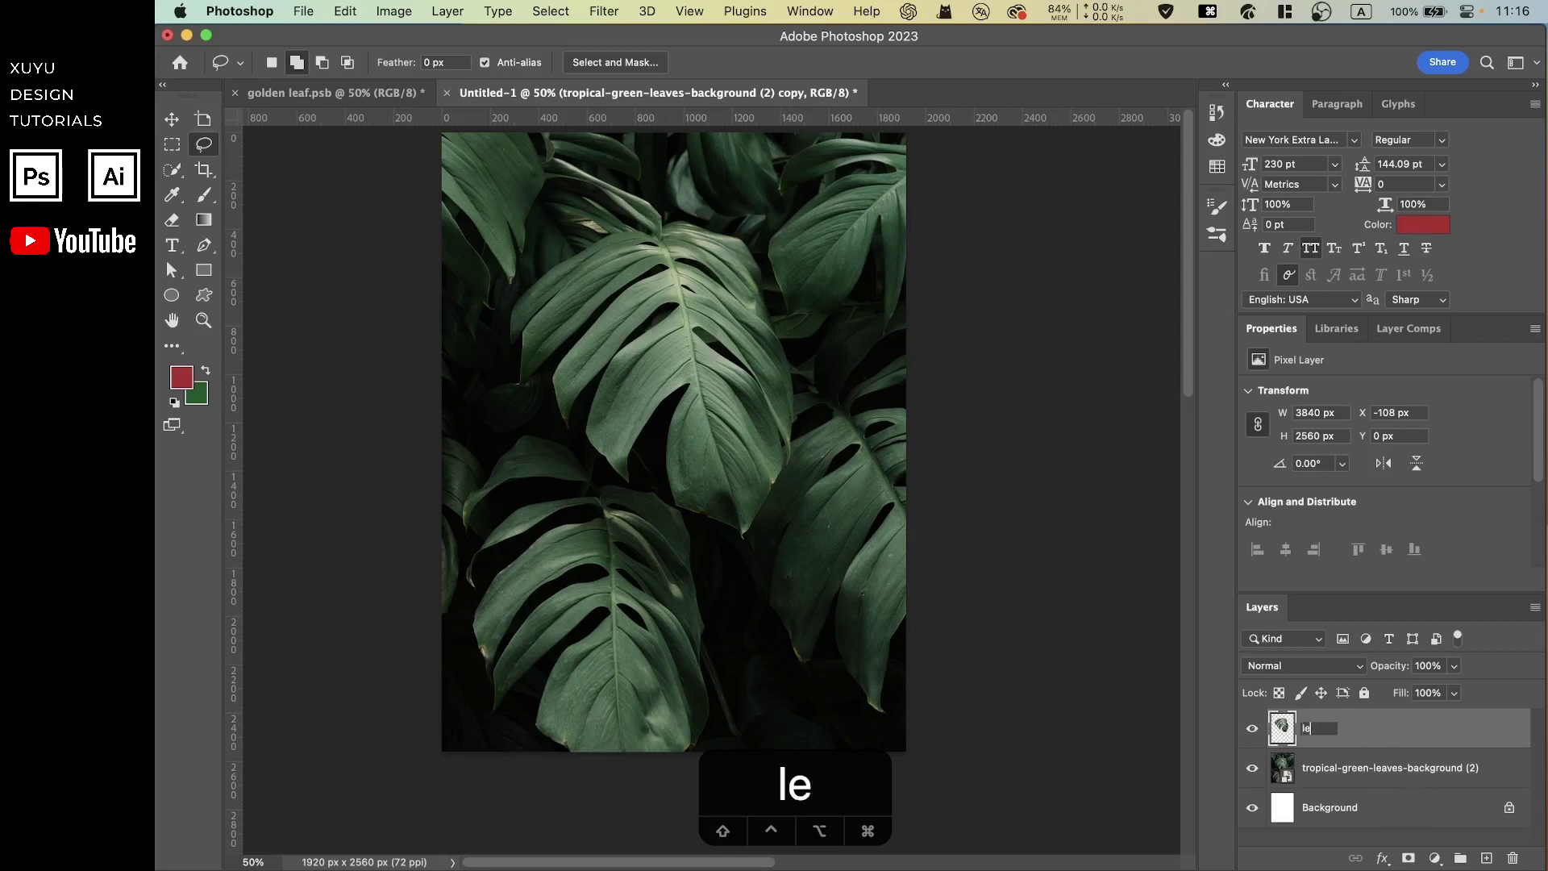
{"action": "type", "text": "af"}
{"action": "key", "text": "Return"}
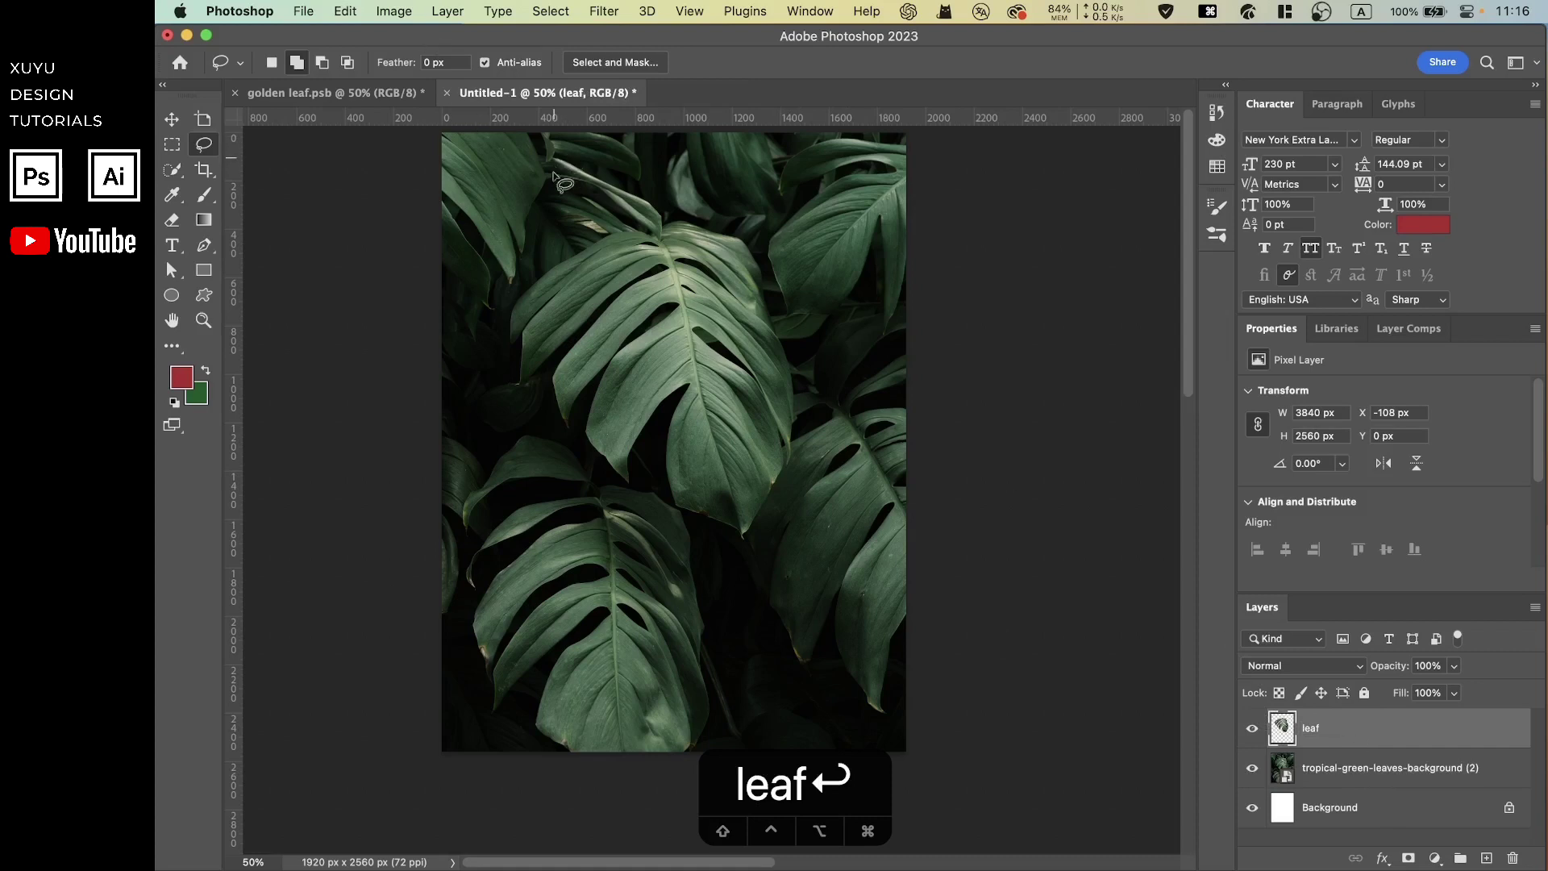
Step: Desaturate the leaf layer
{"action": "left_click", "coordinate": [172, 121]}
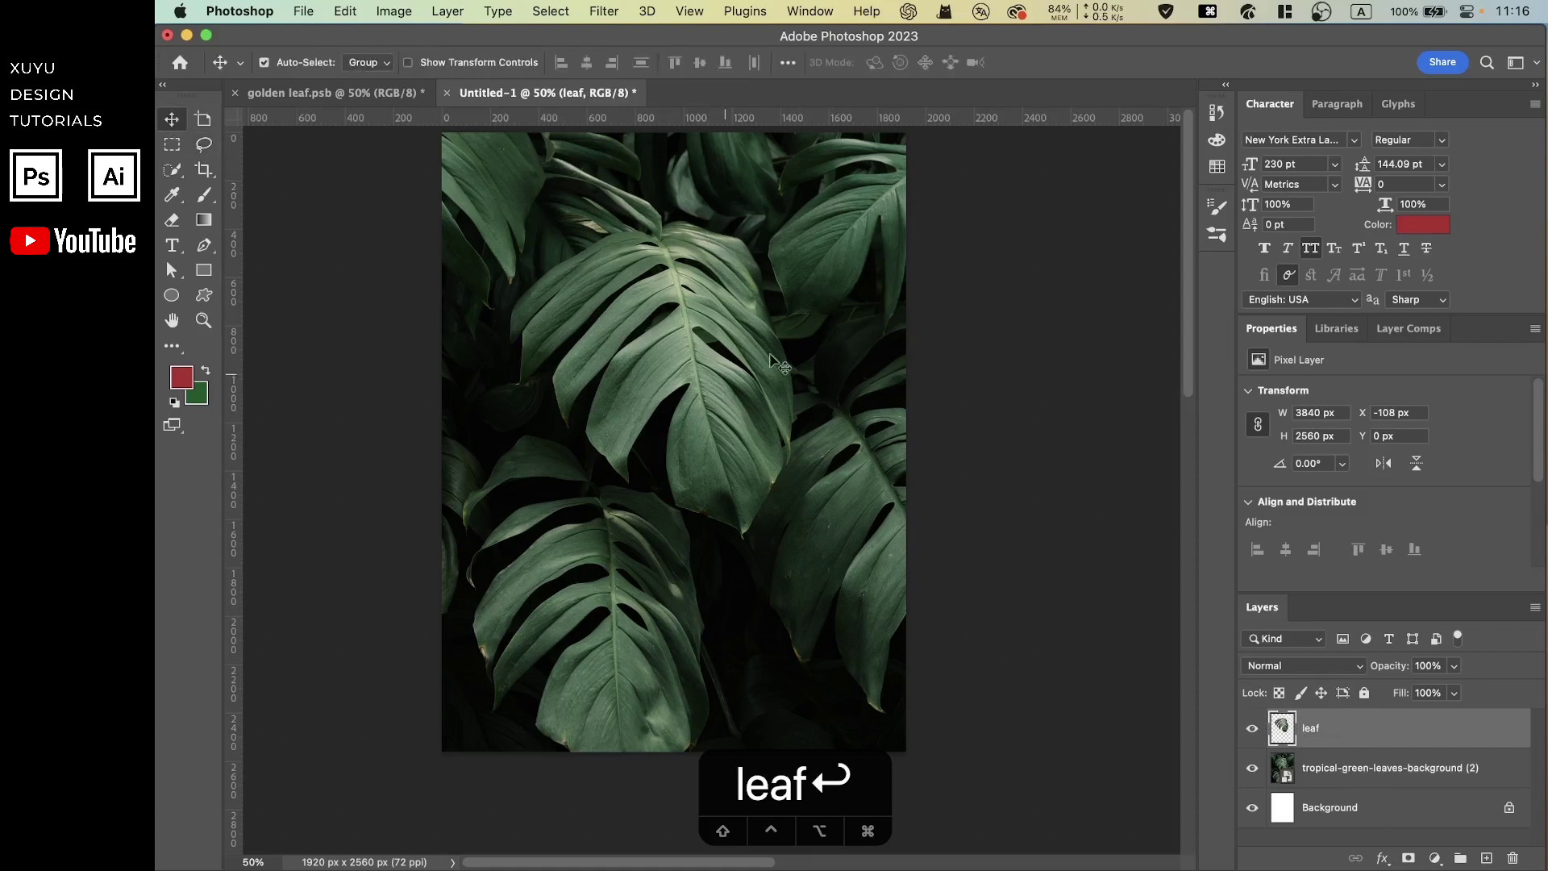
{"action": "left_click", "coordinate": [389, 11]}
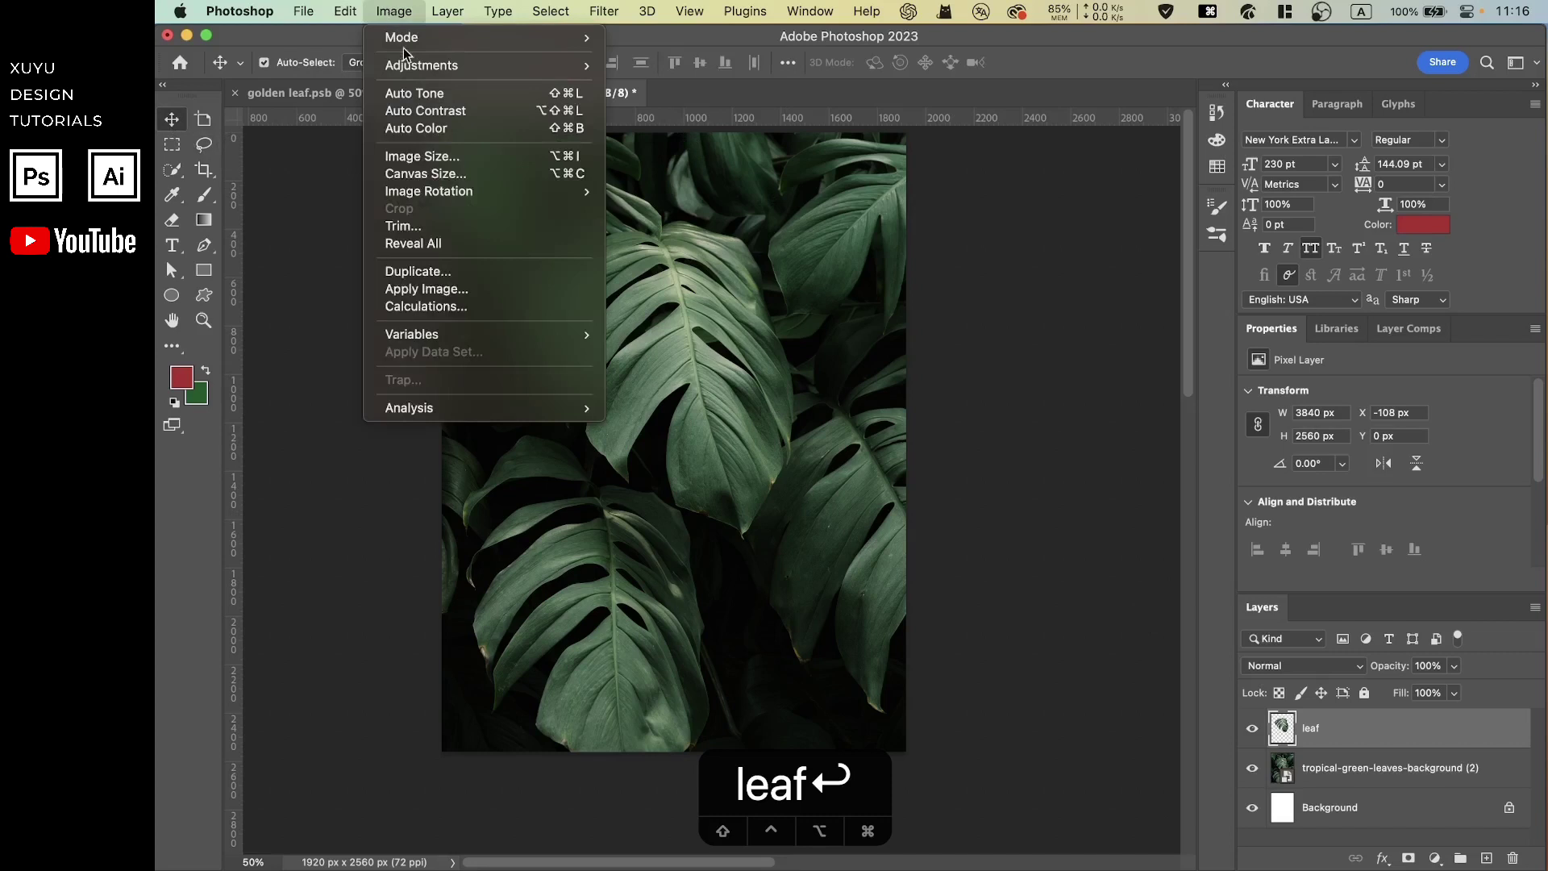
{"action": "mouse_move", "coordinate": [411, 66]}
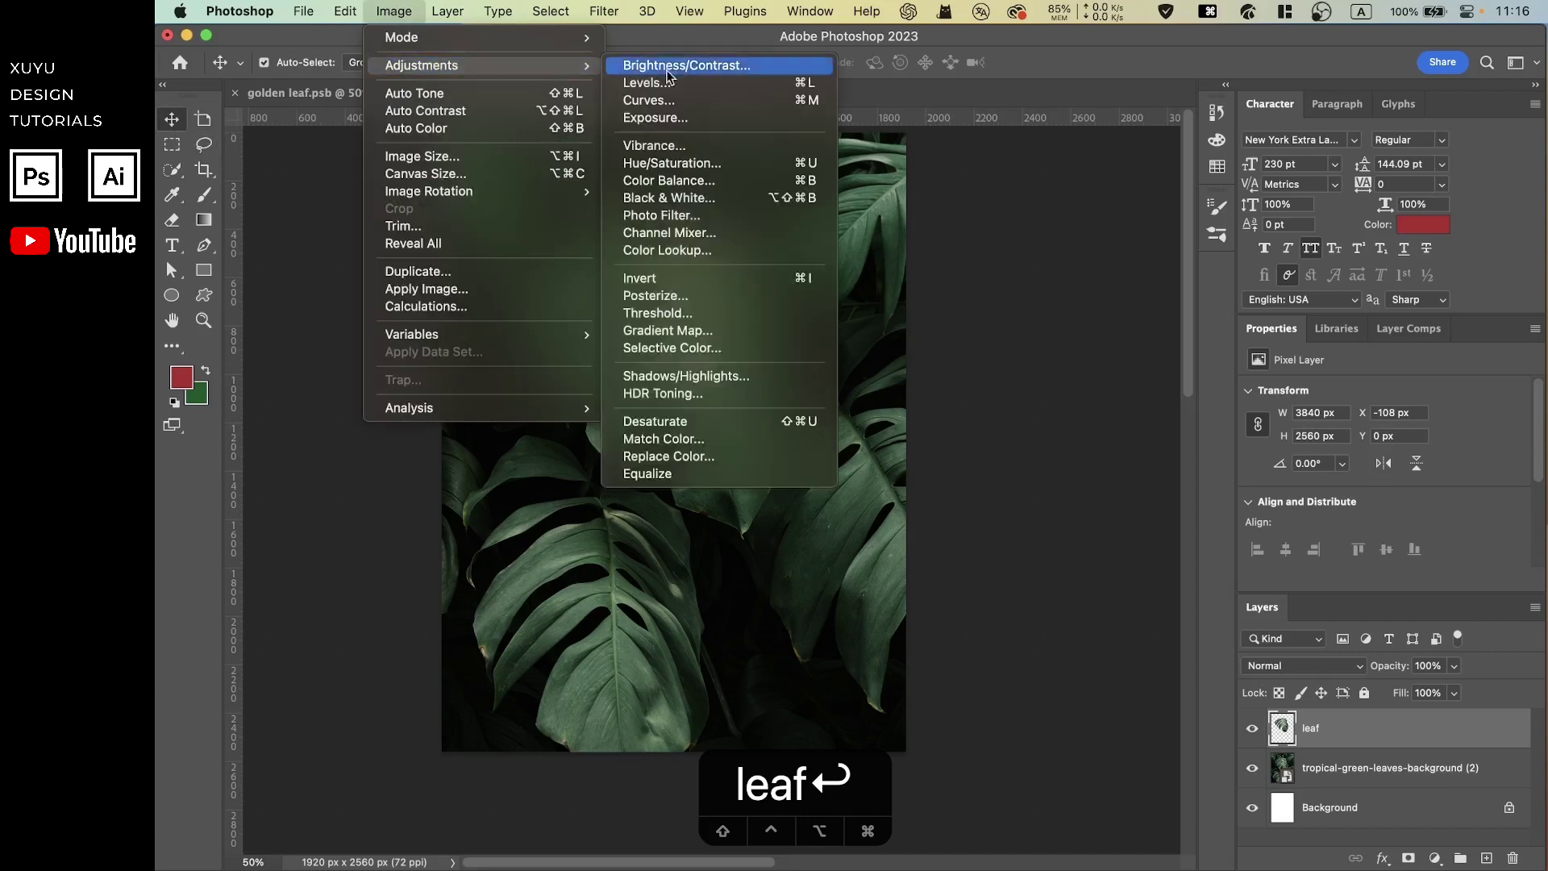
{"action": "left_click", "coordinate": [758, 421]}
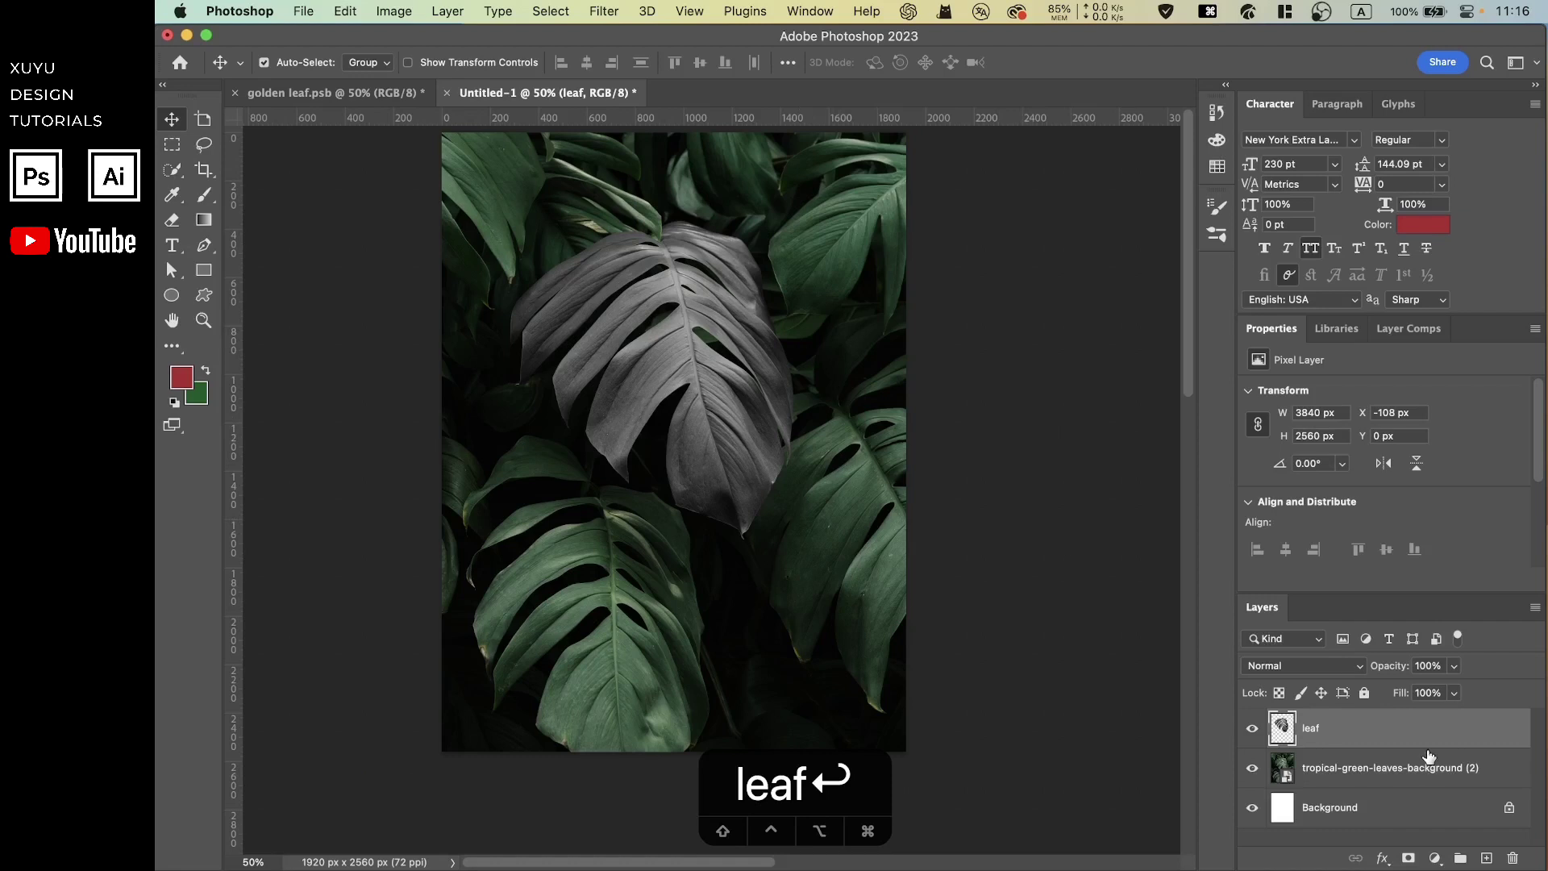
Step: Duplicate the desaturated leaf layer and set the copy's blend mode to Difference
{"action": "key", "text": "super+j"}
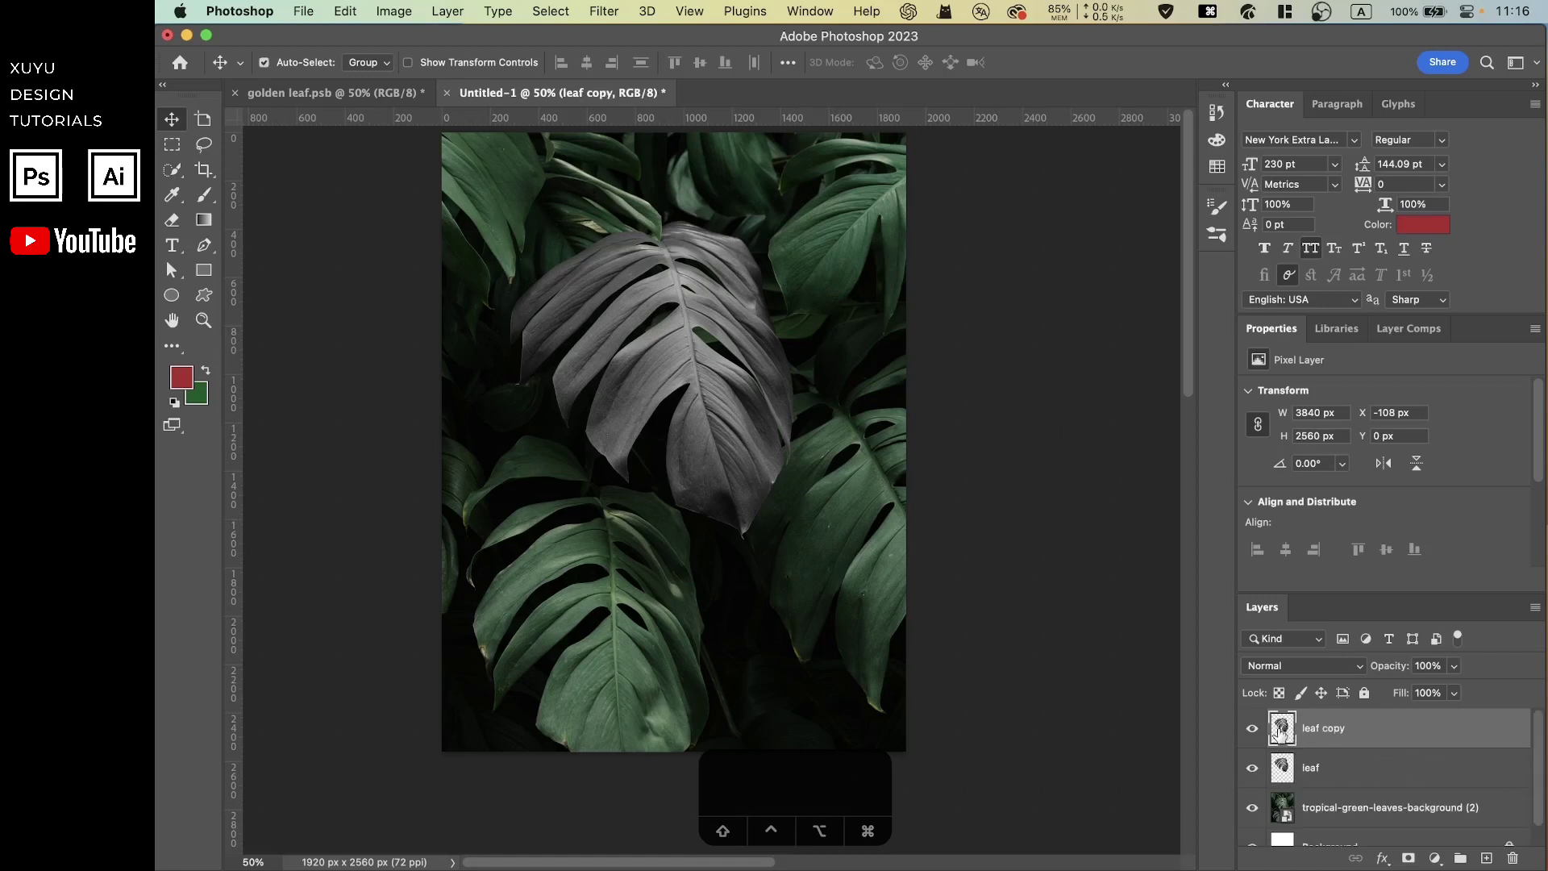
{"action": "left_click", "coordinate": [1353, 669]}
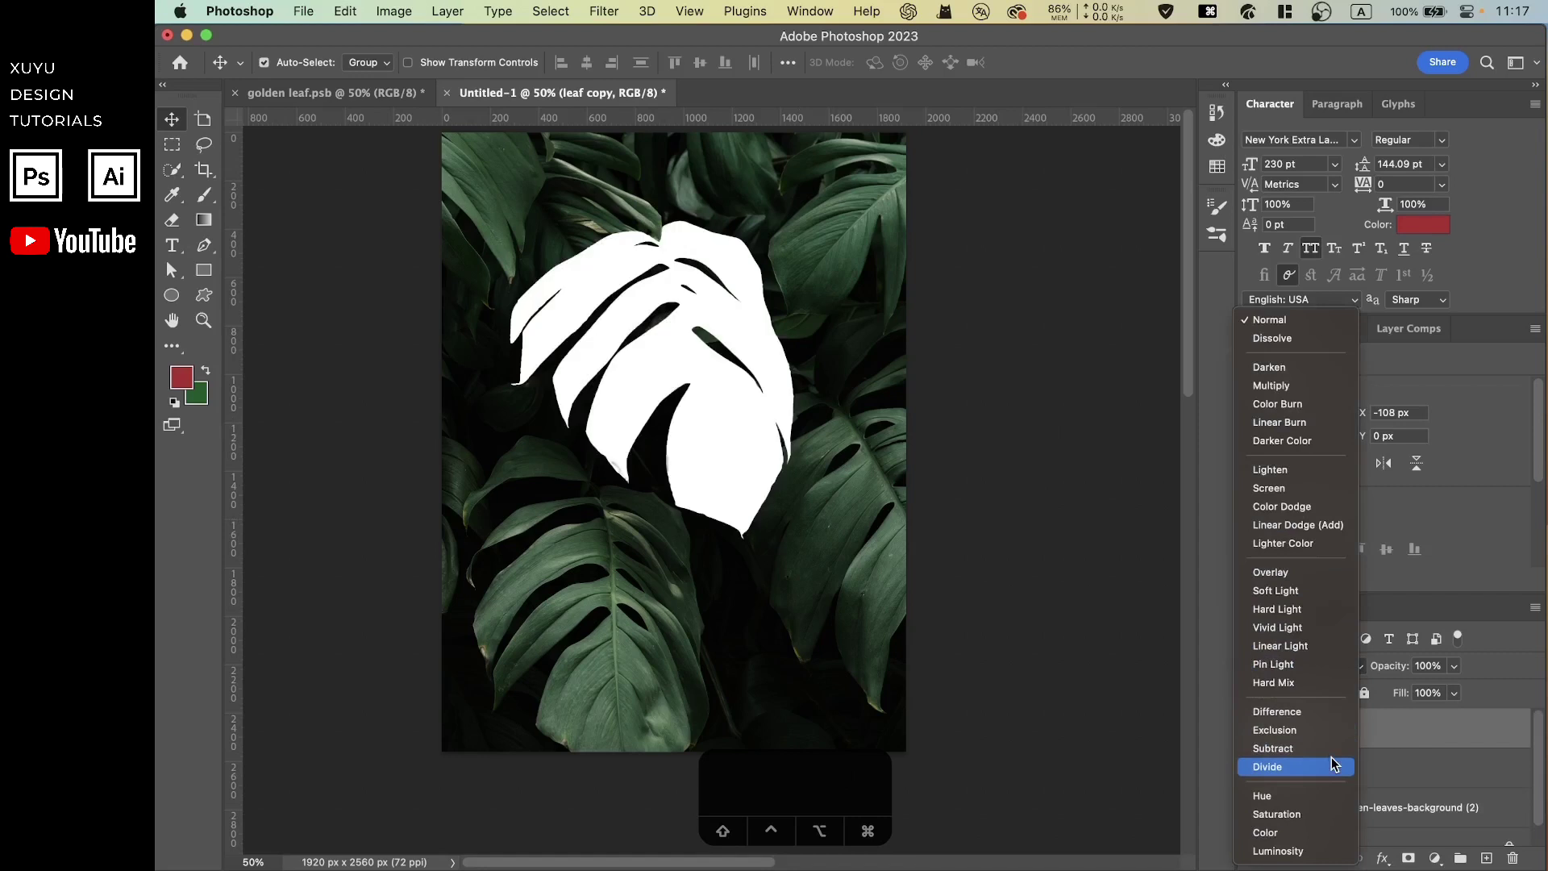
{"action": "left_click", "coordinate": [1307, 713]}
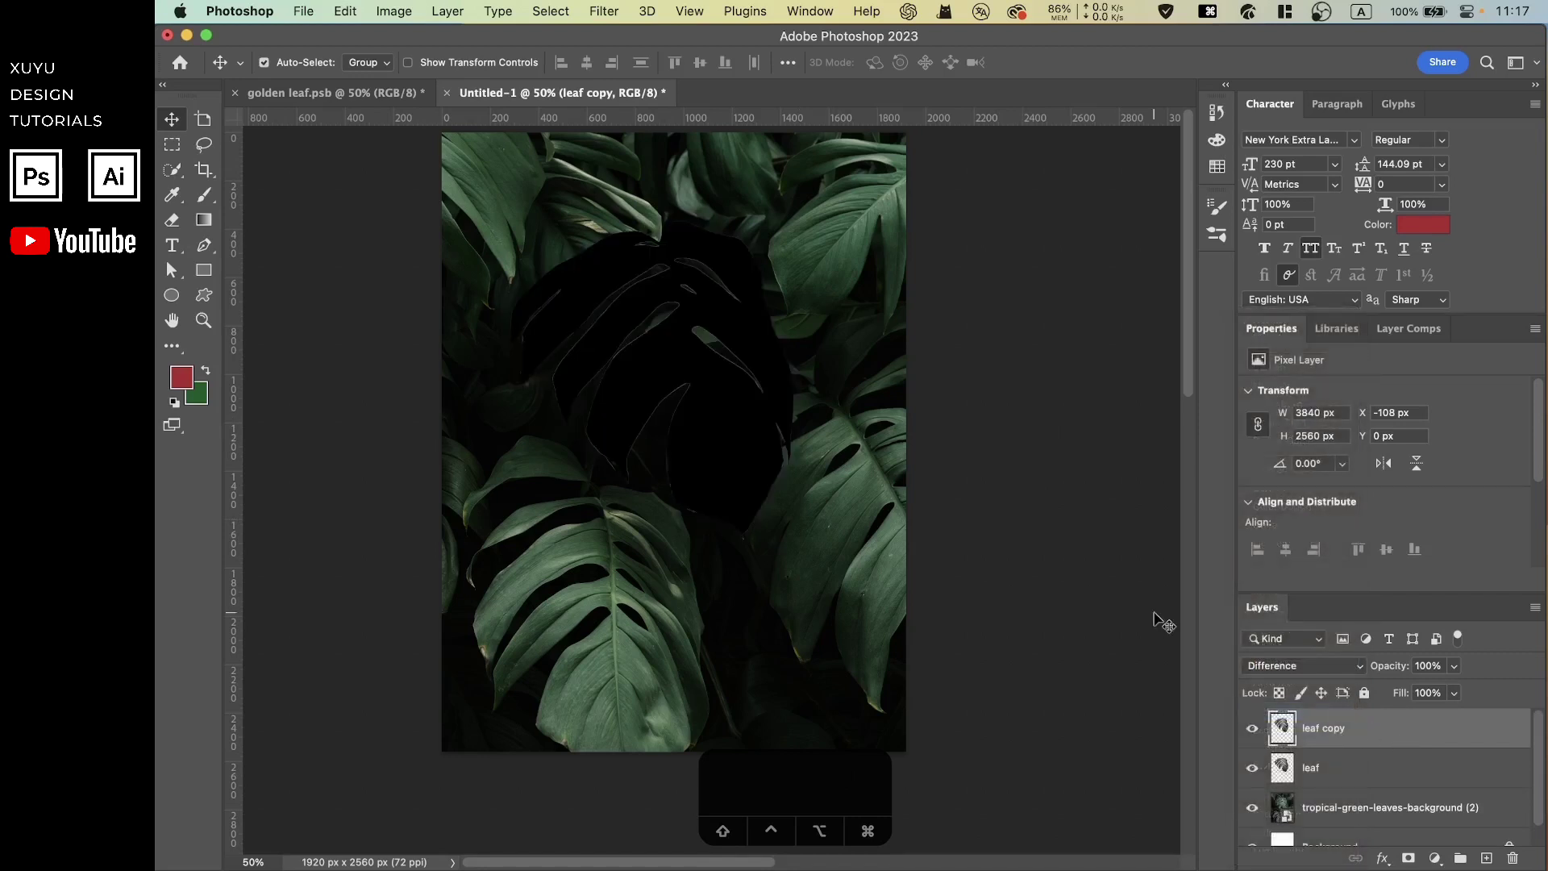
Step: Invert the colours of the leaf copy layer
{"action": "left_click", "coordinate": [394, 11]}
{"action": "mouse_move", "coordinate": [449, 64]}
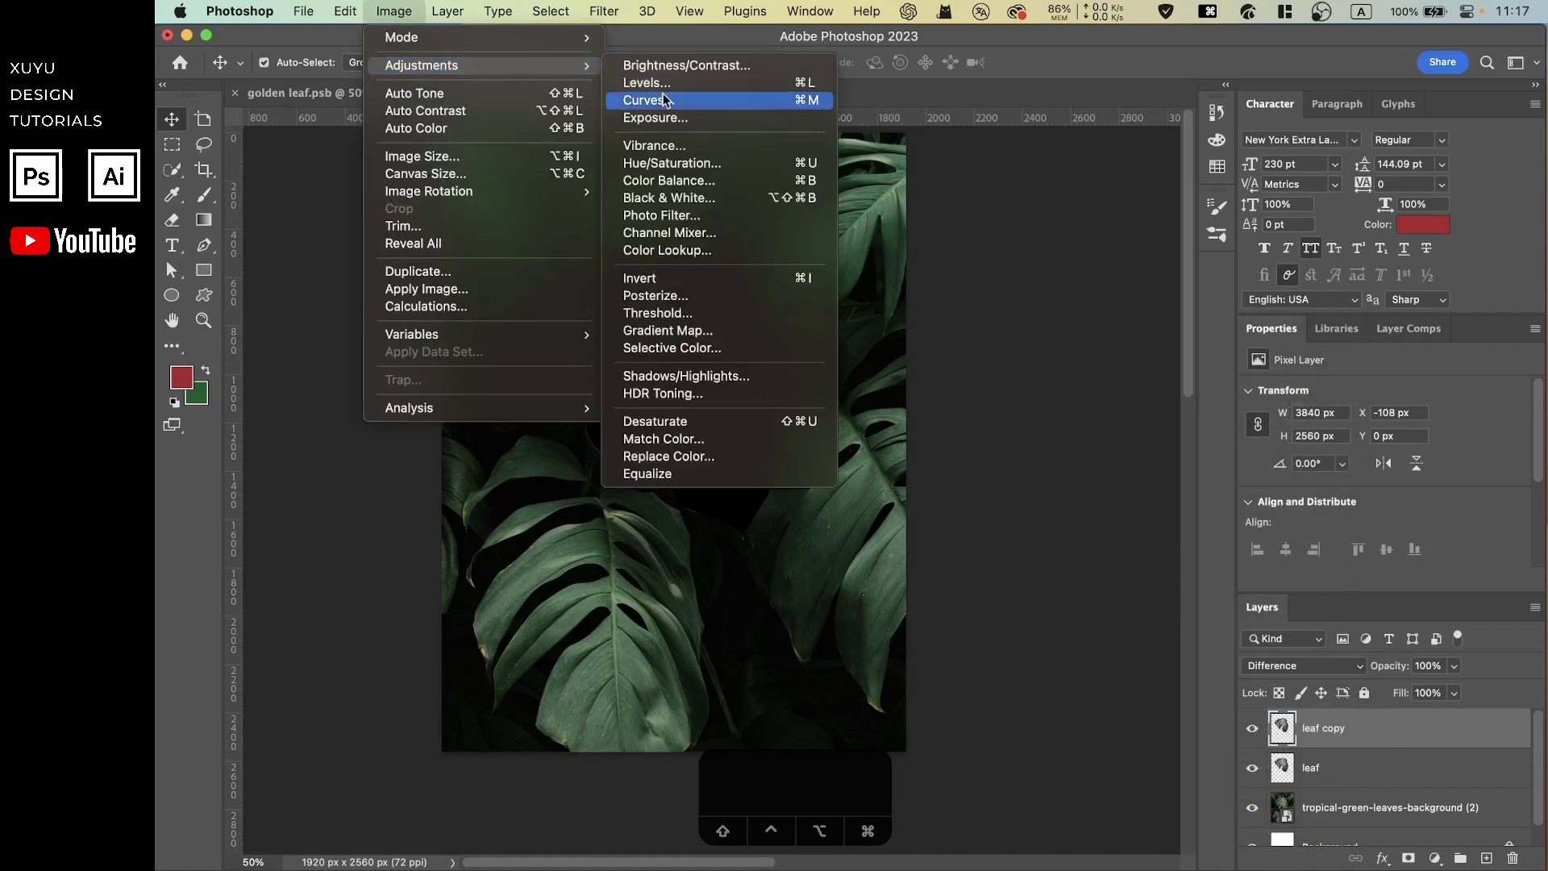
{"action": "left_click", "coordinate": [741, 279]}
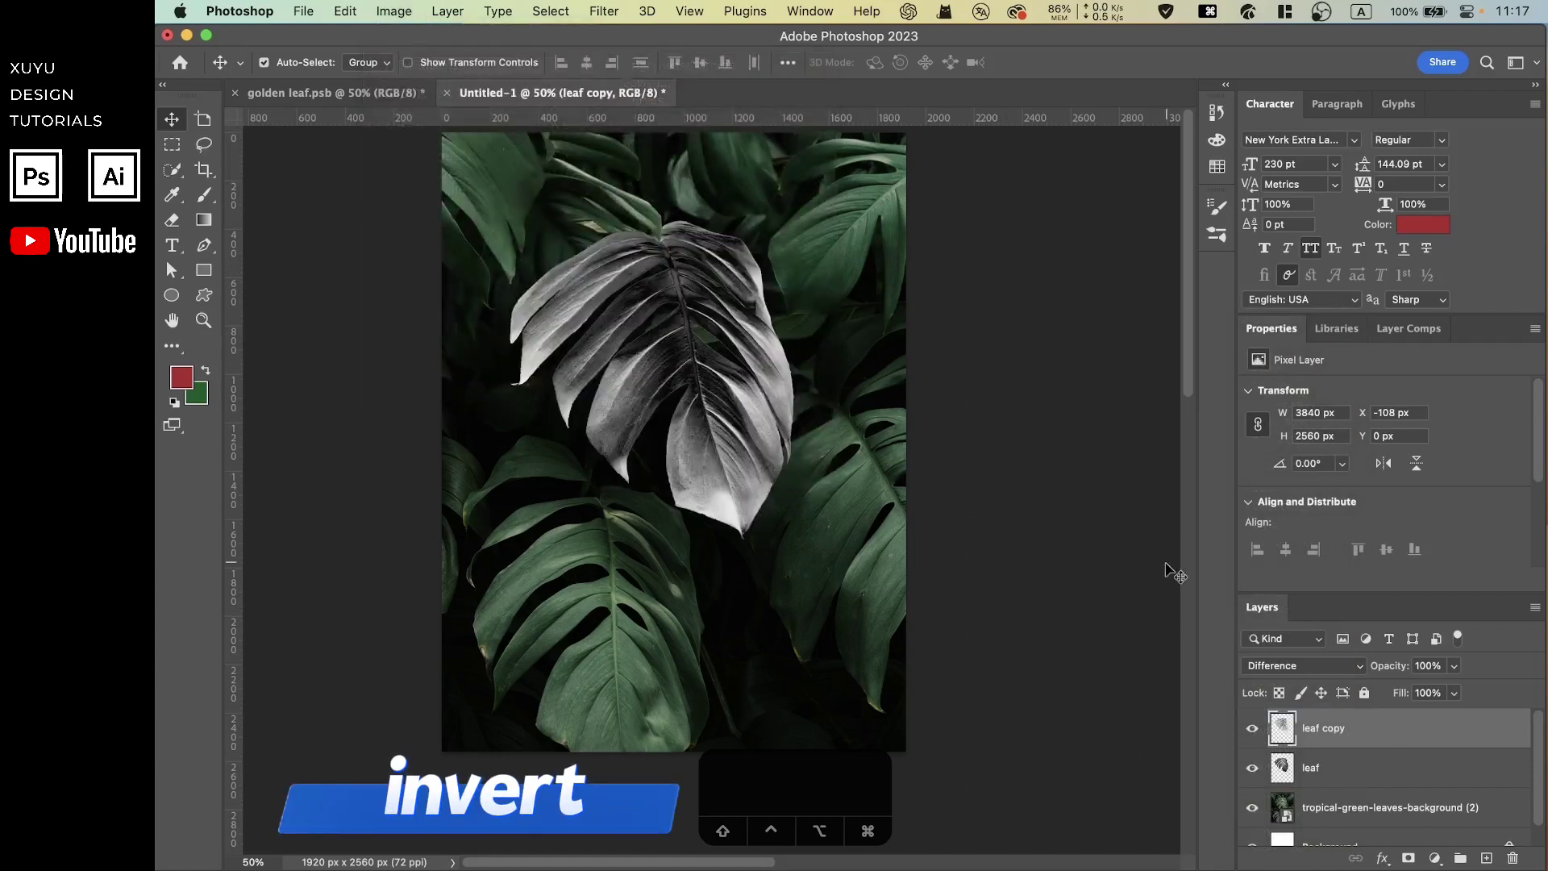
Step: Merge the leaf copy and leaf layers into one layer
{"action": "left_click", "coordinate": [1369, 770], "text": "shift"}
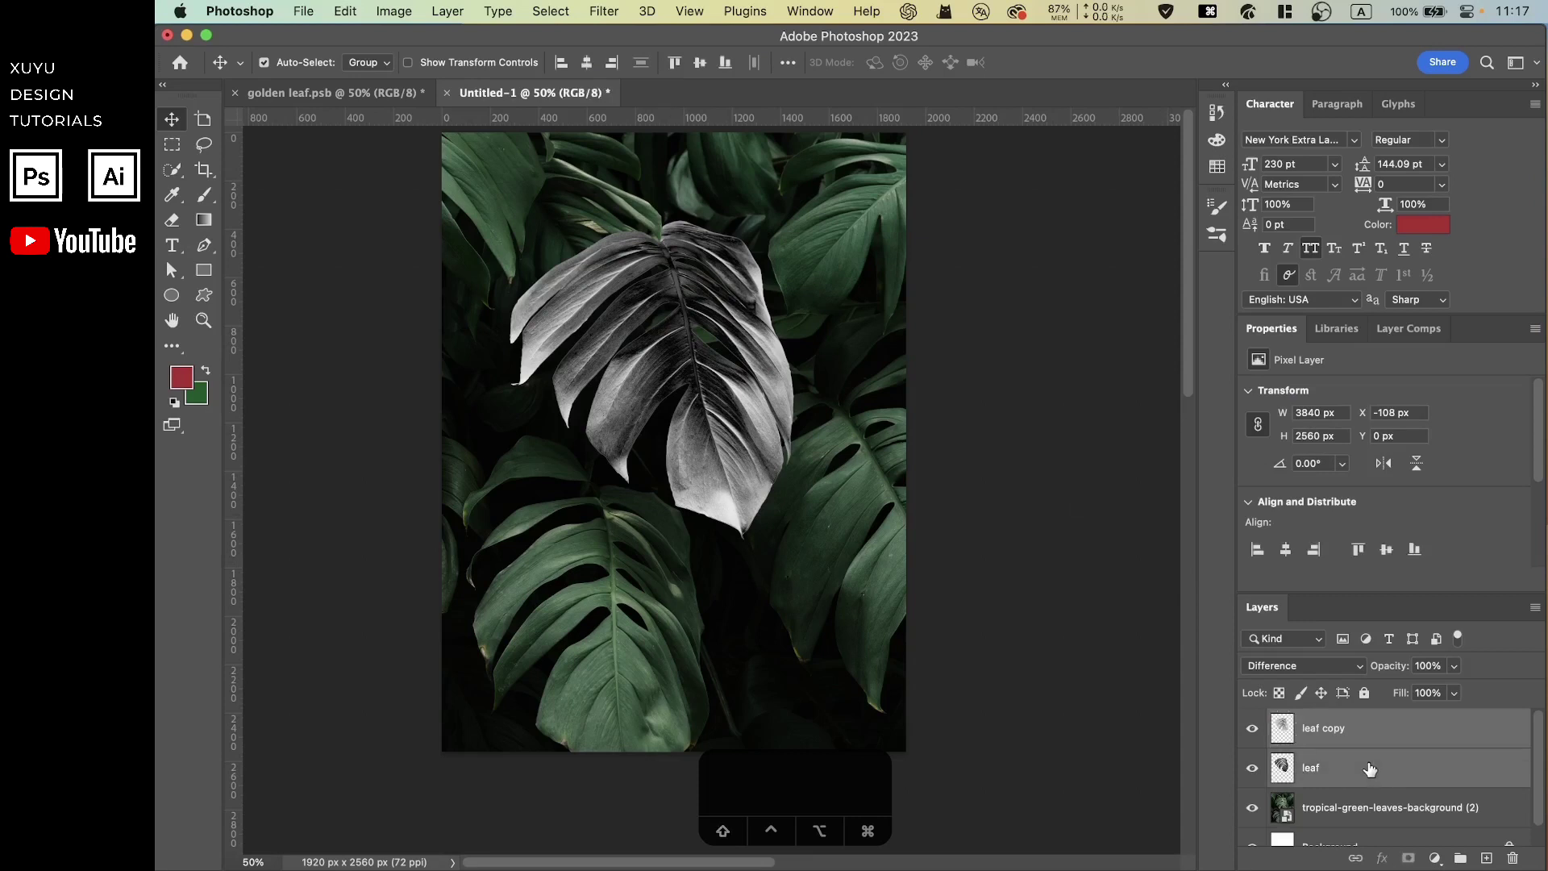
{"action": "right_click", "coordinate": [1369, 768]}
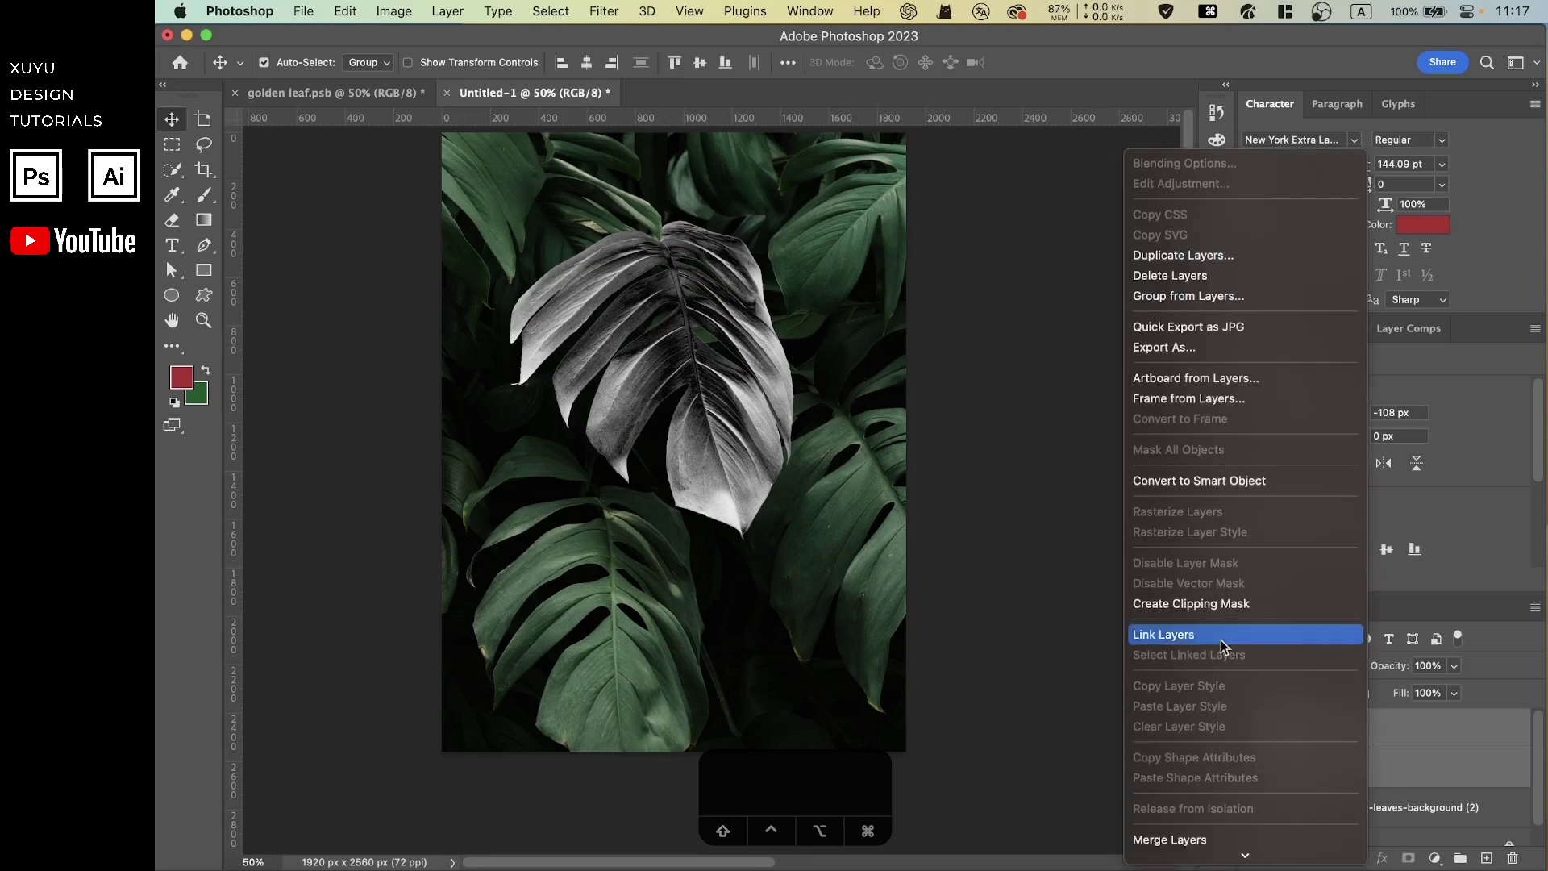
{"action": "scroll", "coordinate": [1250, 760], "scroll_direction": "down", "scroll_amount": 2}
{"action": "scroll", "coordinate": [1249, 759], "scroll_direction": "down", "scroll_amount": 3}
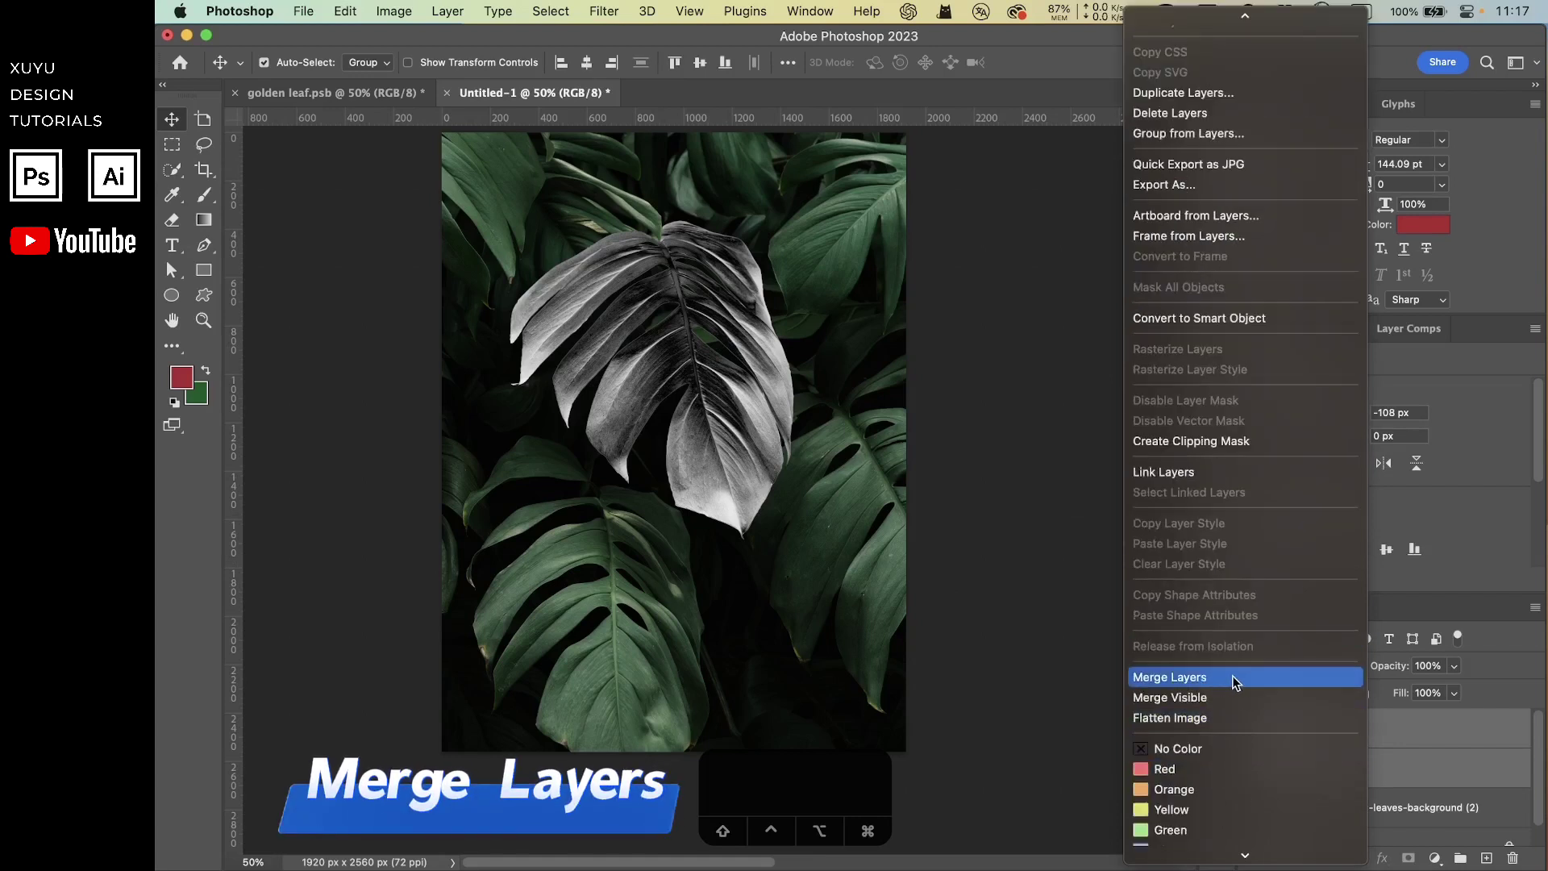
{"action": "left_click", "coordinate": [1212, 676]}
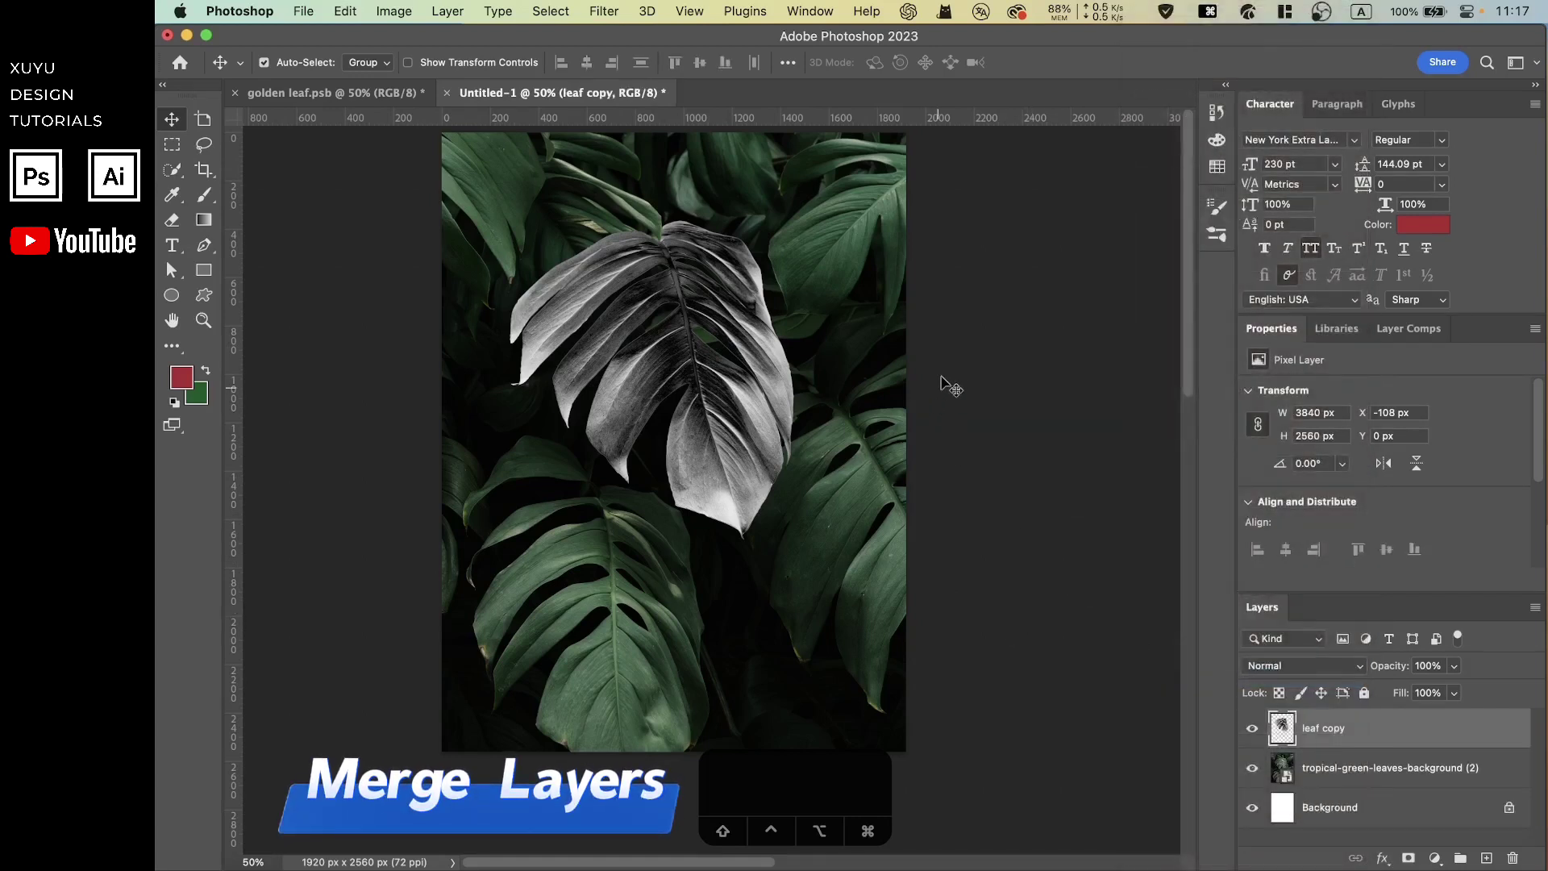
Step: Examine the merged greyscale leaf's surface and edges up close
{"action": "key", "text": "super+equal"}
{"action": "key", "text": "super+equal"}
{"action": "key", "text": "super+equal"}
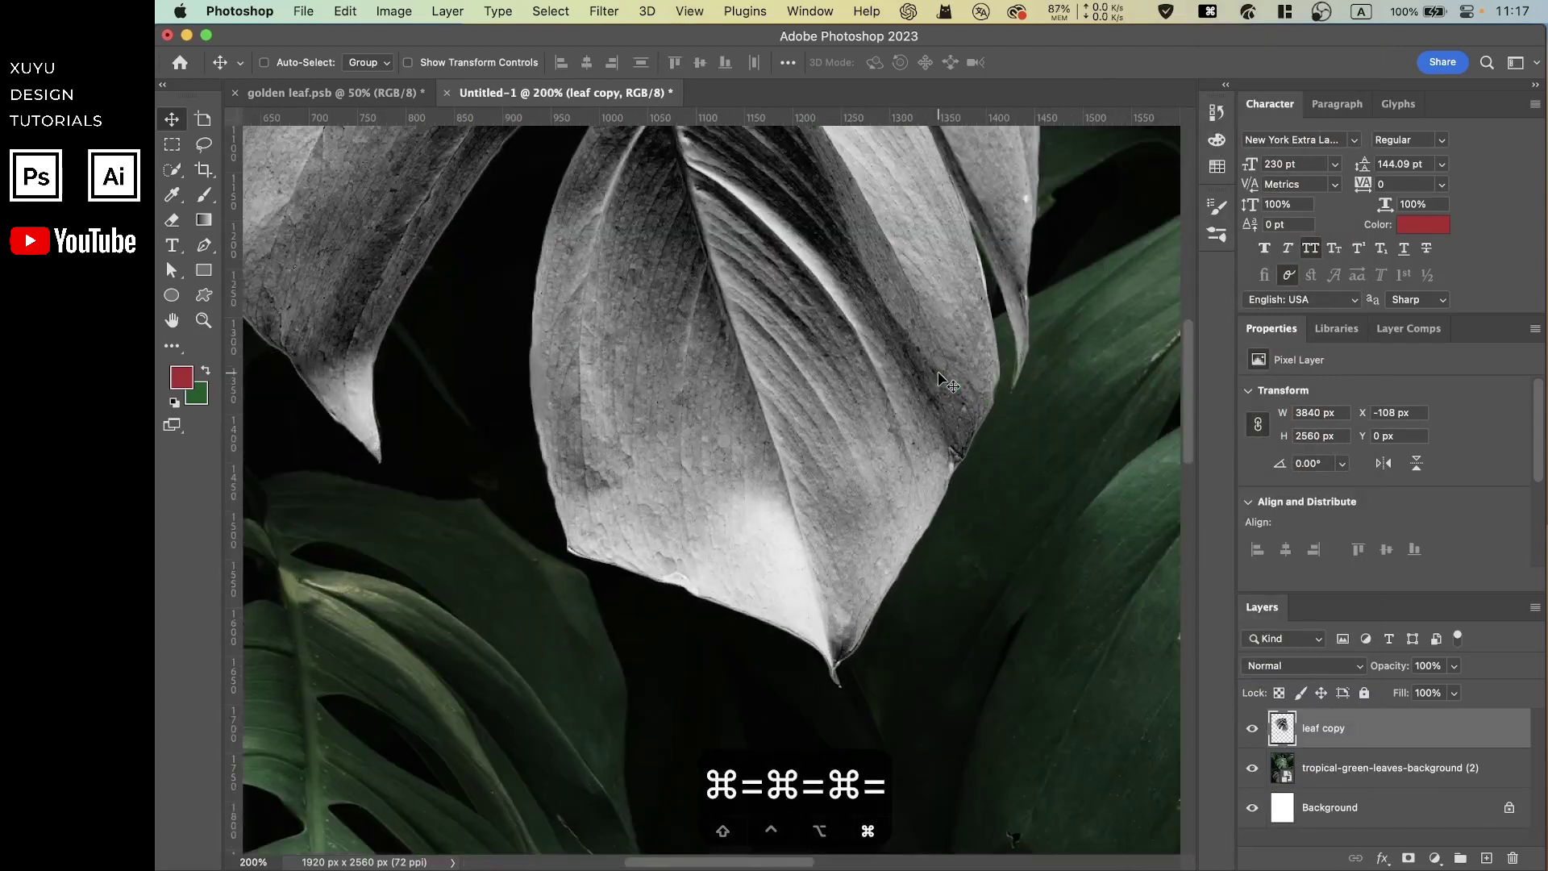
{"action": "key", "text": "super+minus"}
{"action": "key", "text": "super+minus"}
{"action": "key", "text": "super+equal"}
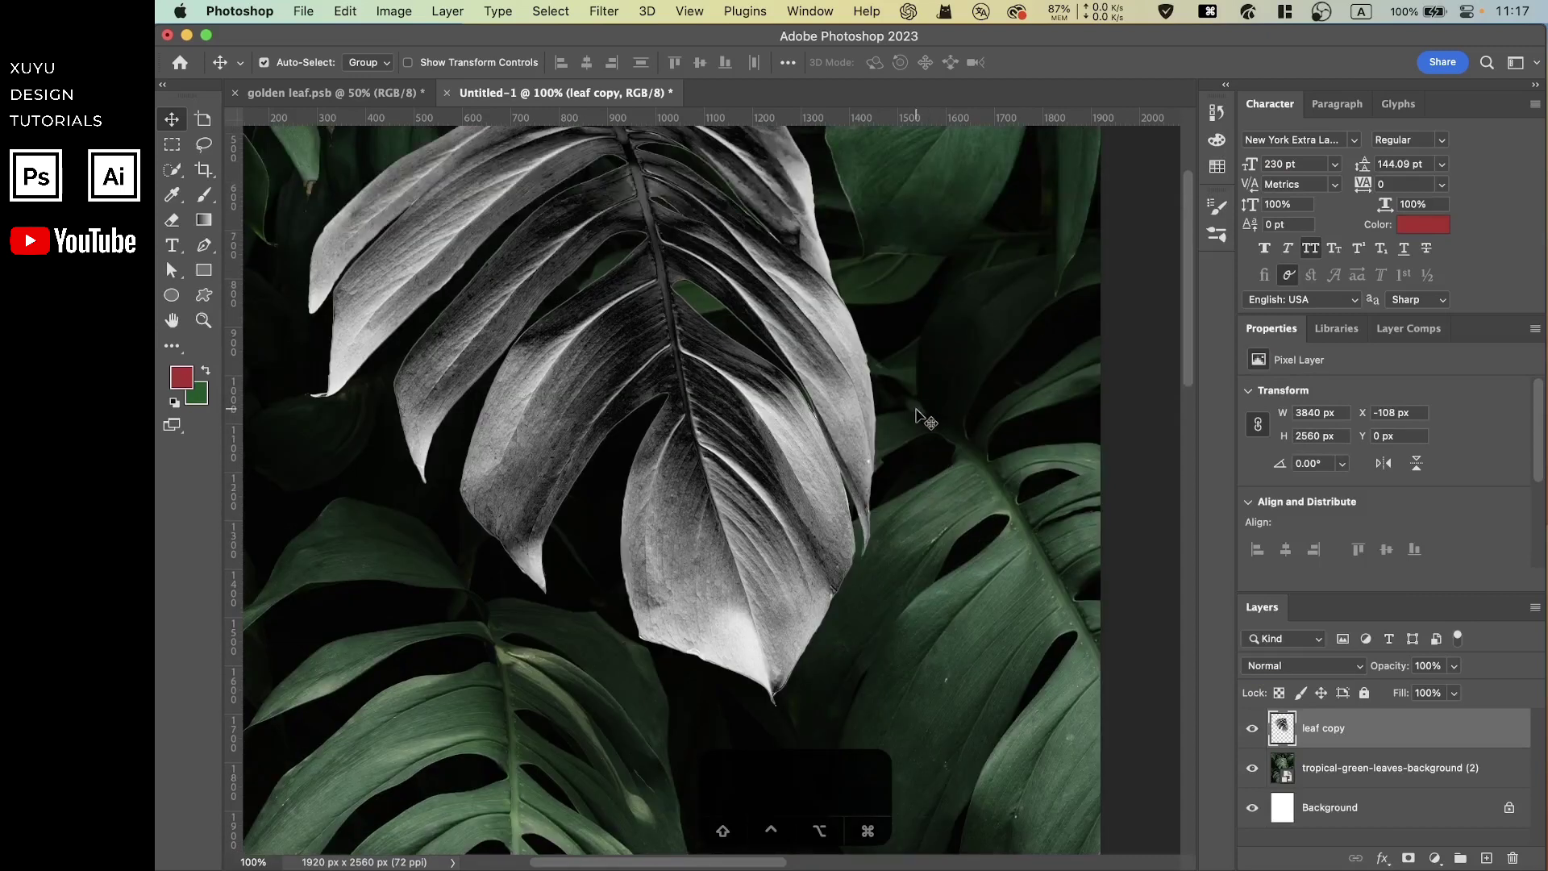
{"action": "key", "text": "super+minus"}
{"action": "key", "text": "super+minus"}
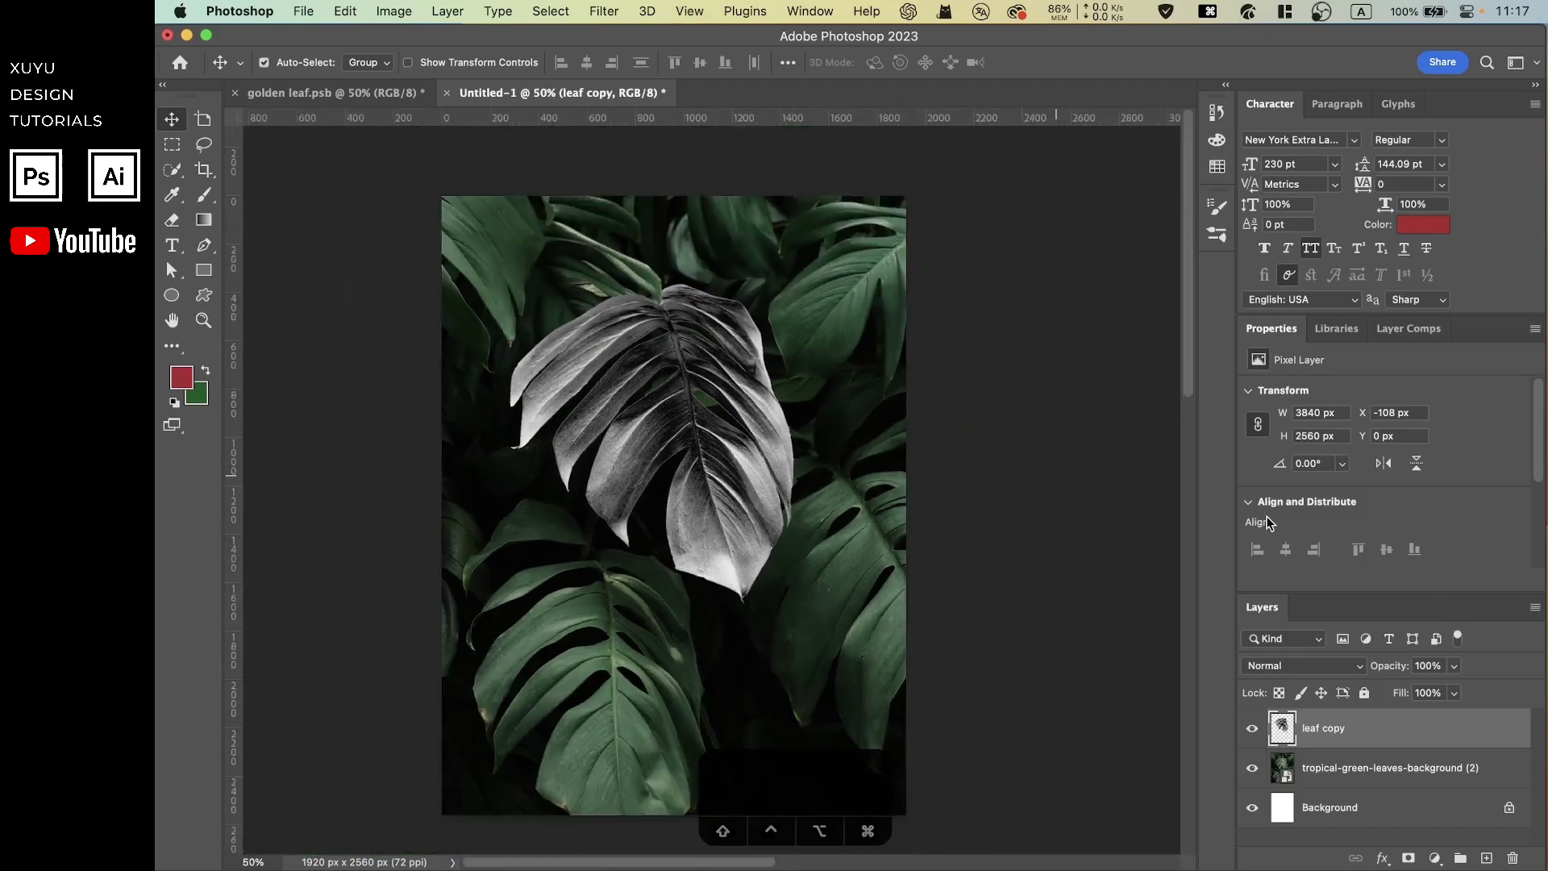
Step: Duplicate the merged leaf layer and set the duplicate's blend mode to Difference
{"action": "key", "text": "super+j"}
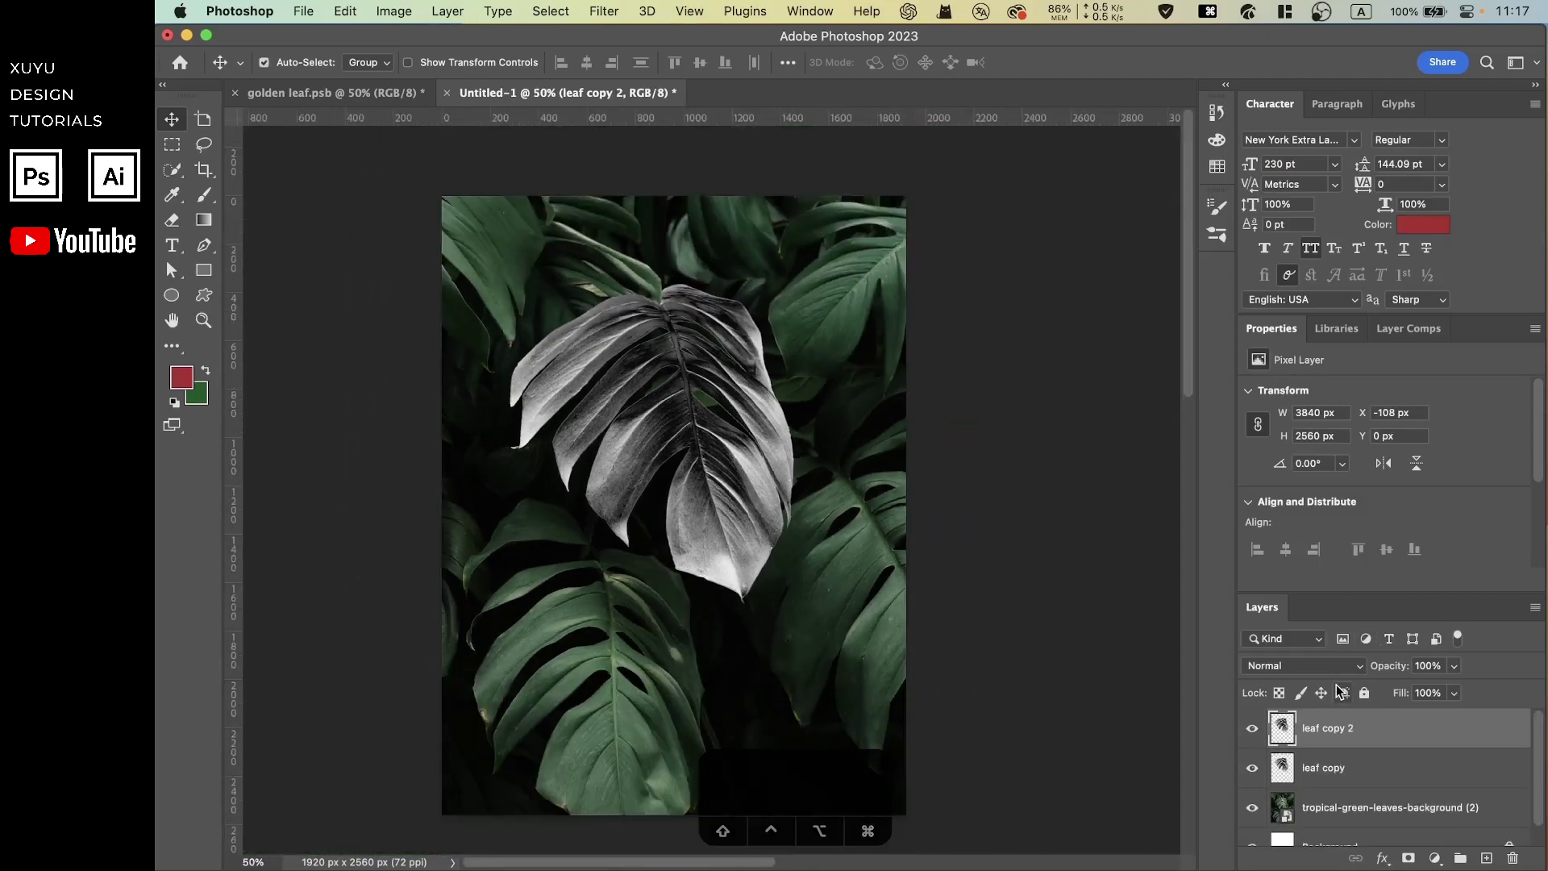
{"action": "left_click", "coordinate": [1334, 668]}
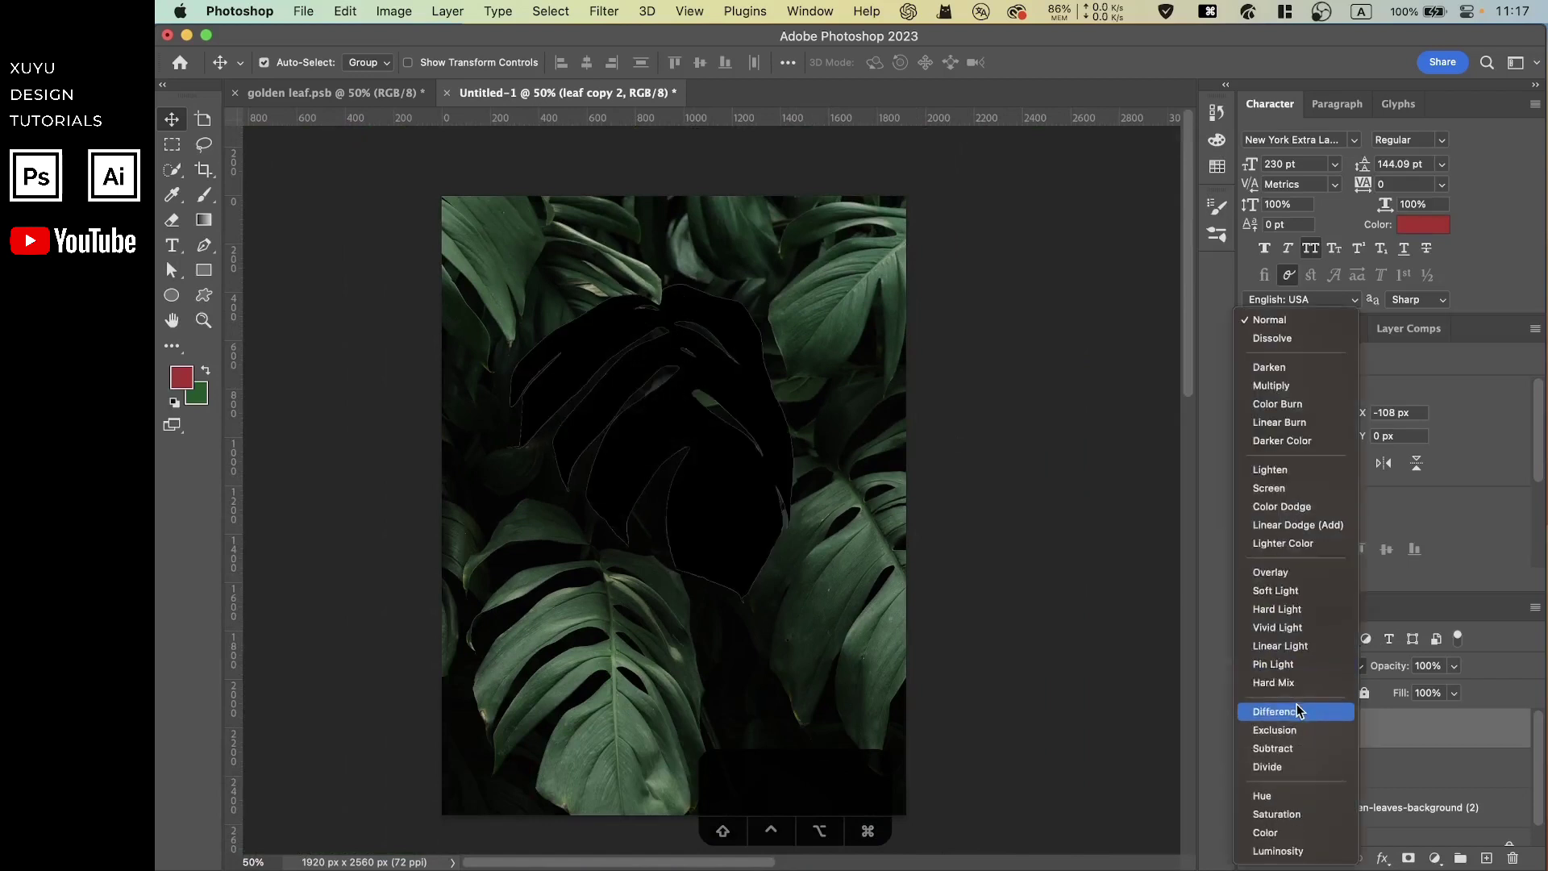
{"action": "left_click", "coordinate": [1296, 711]}
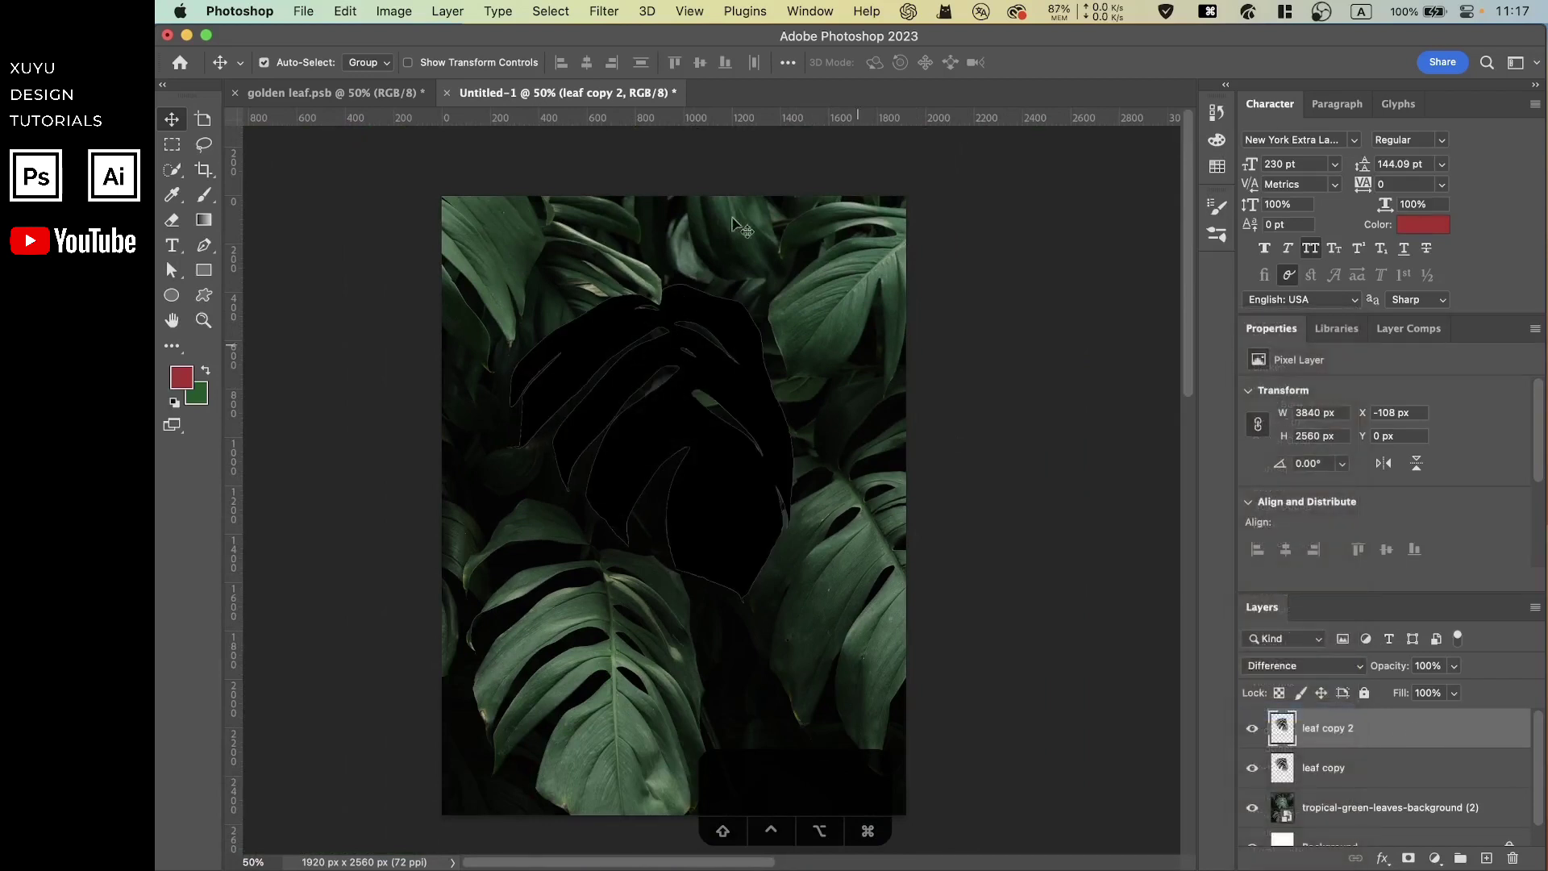
Step: Invert the colours of the duplicated leaf layer to give the leaf a metallic contrast
{"action": "left_click", "coordinate": [394, 11]}
{"action": "mouse_move", "coordinate": [516, 65]}
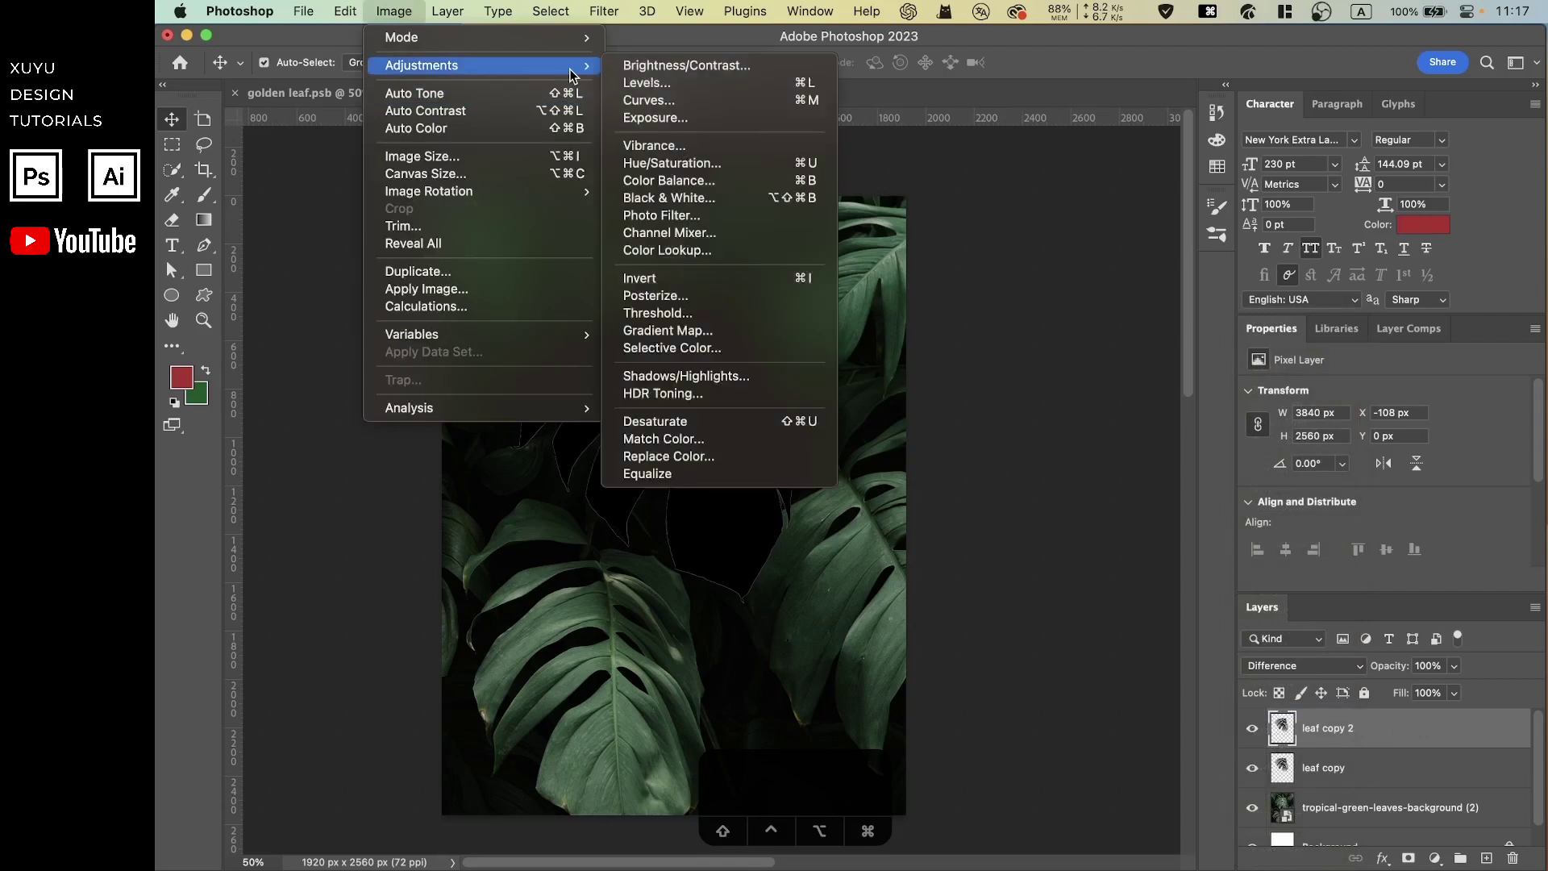
{"action": "left_click", "coordinate": [762, 277]}
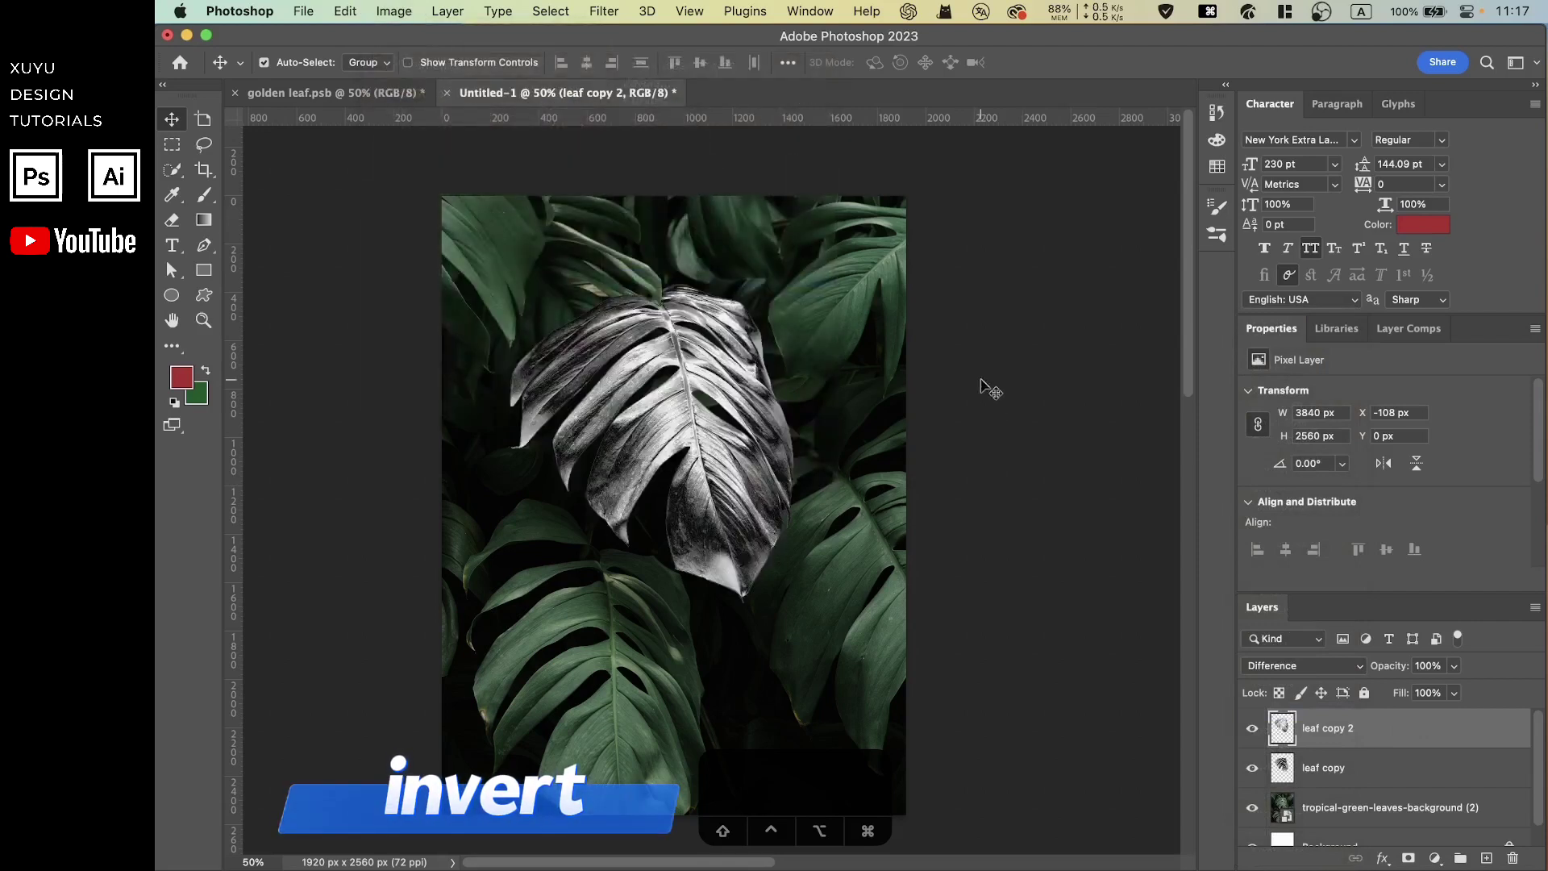
Step: Merge the inverted duplicate with the leaf copy layer beneath it
{"action": "left_click", "coordinate": [1379, 767]}
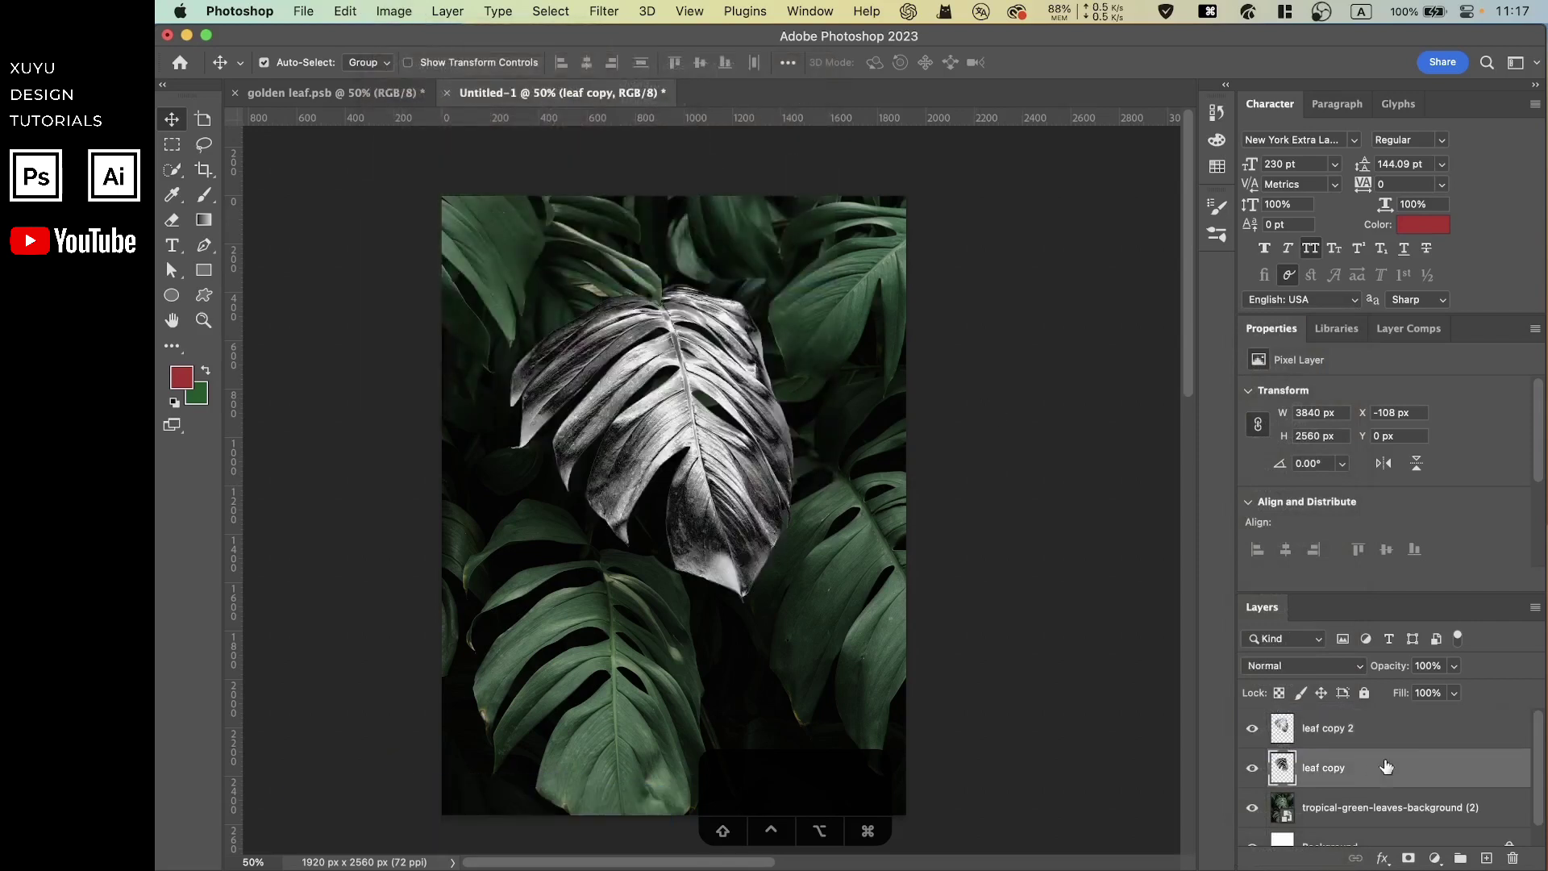
{"action": "left_click", "coordinate": [1379, 734]}
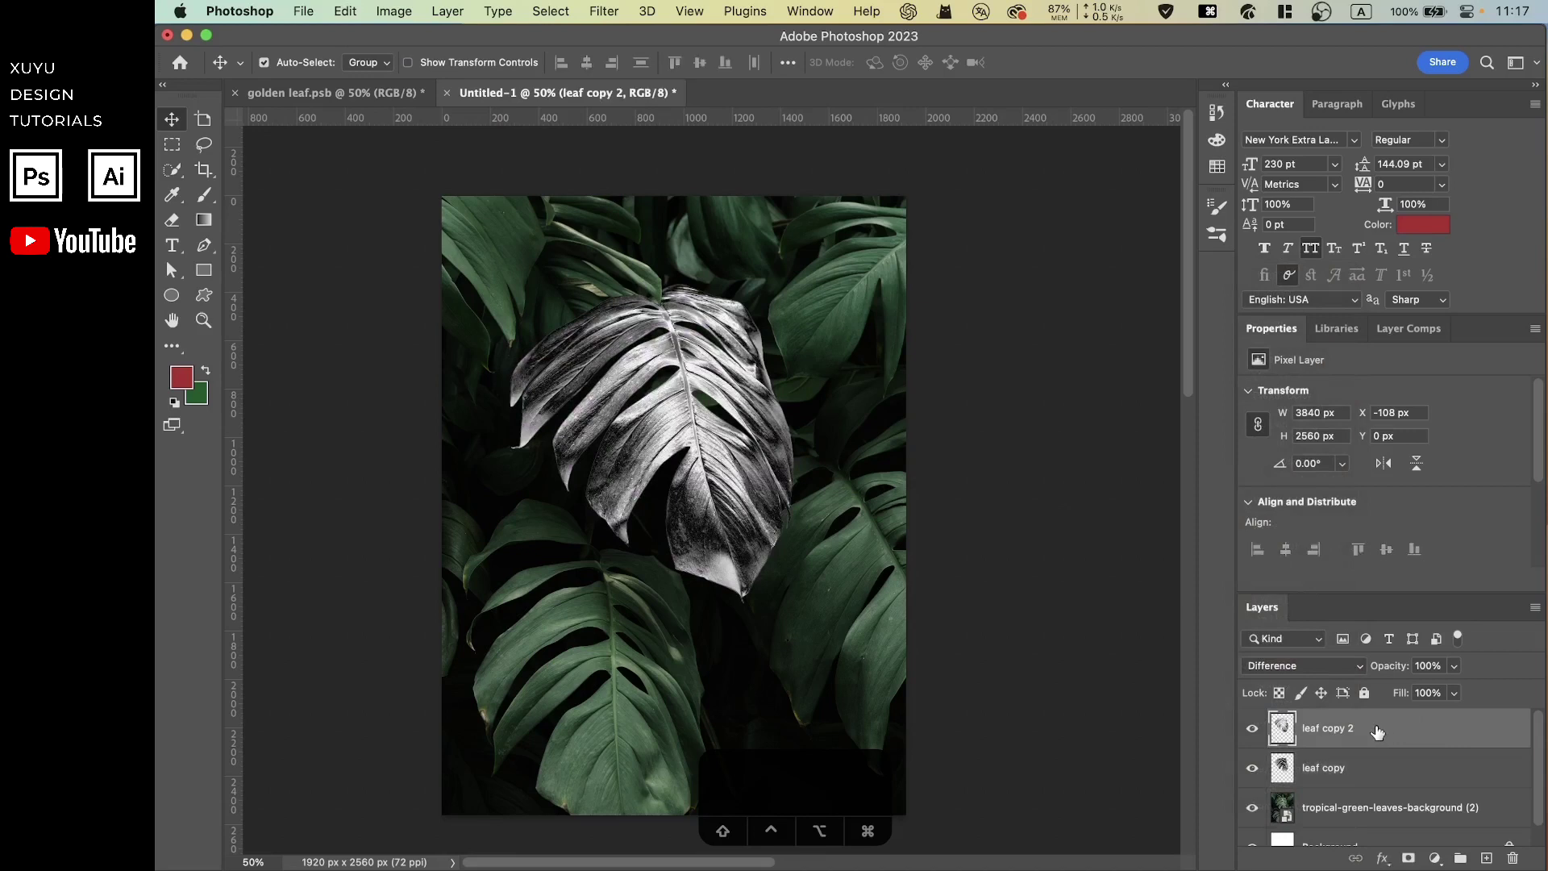
{"action": "right_click", "coordinate": [1377, 775]}
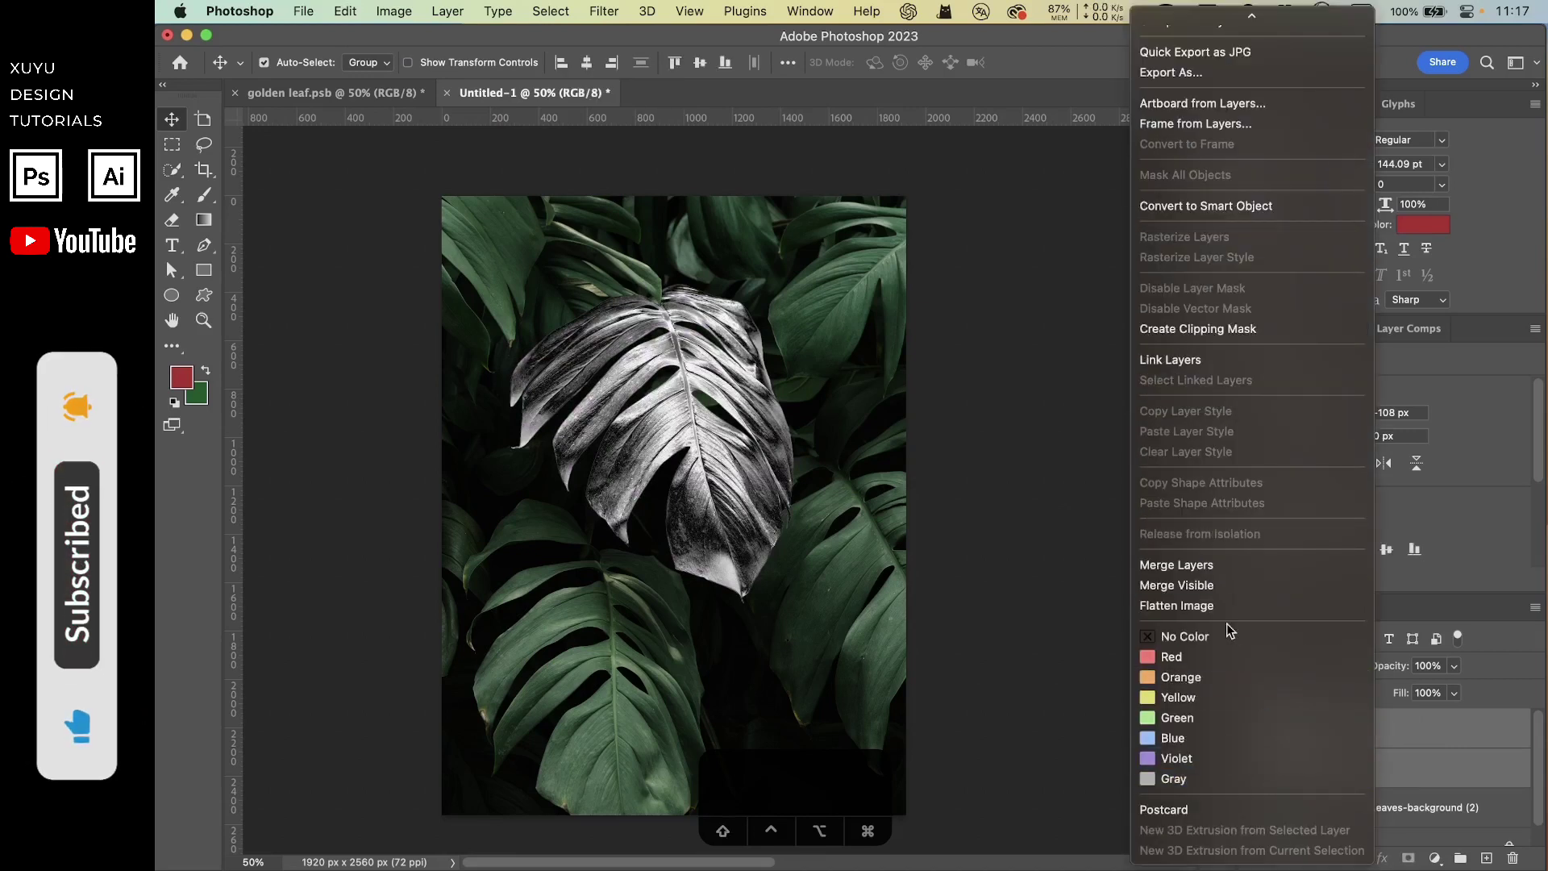
{"action": "left_click", "coordinate": [1242, 565]}
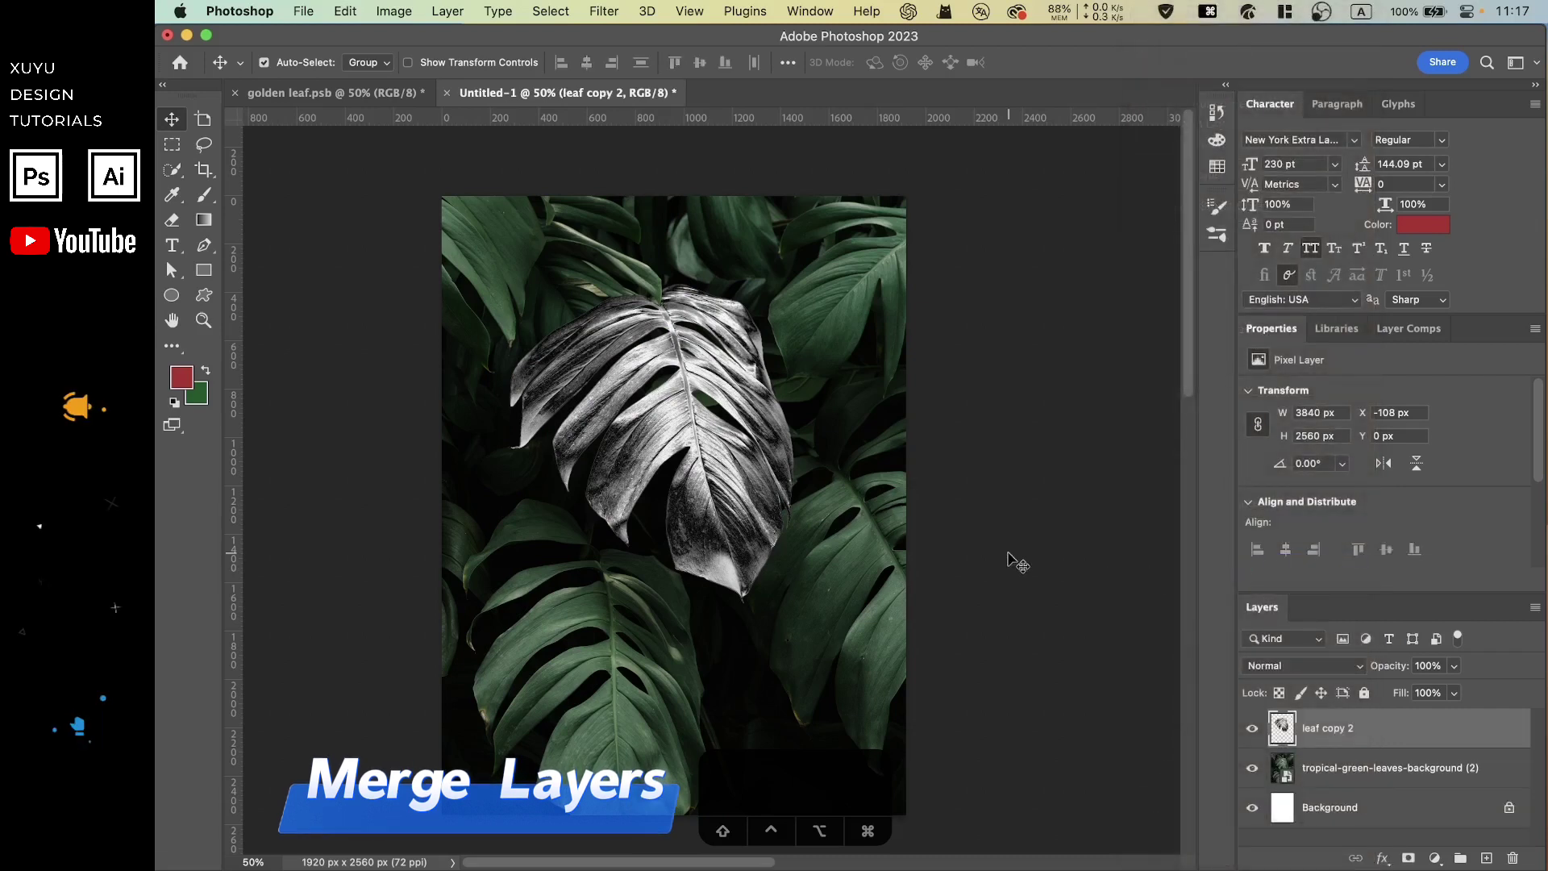
Step: Examine the merged leaf's surface texture and edges up close, then frame the whole leaf
{"action": "key", "text": "super+equal"}
{"action": "key", "text": "super+equal"}
{"action": "key", "text": "super+equal"}
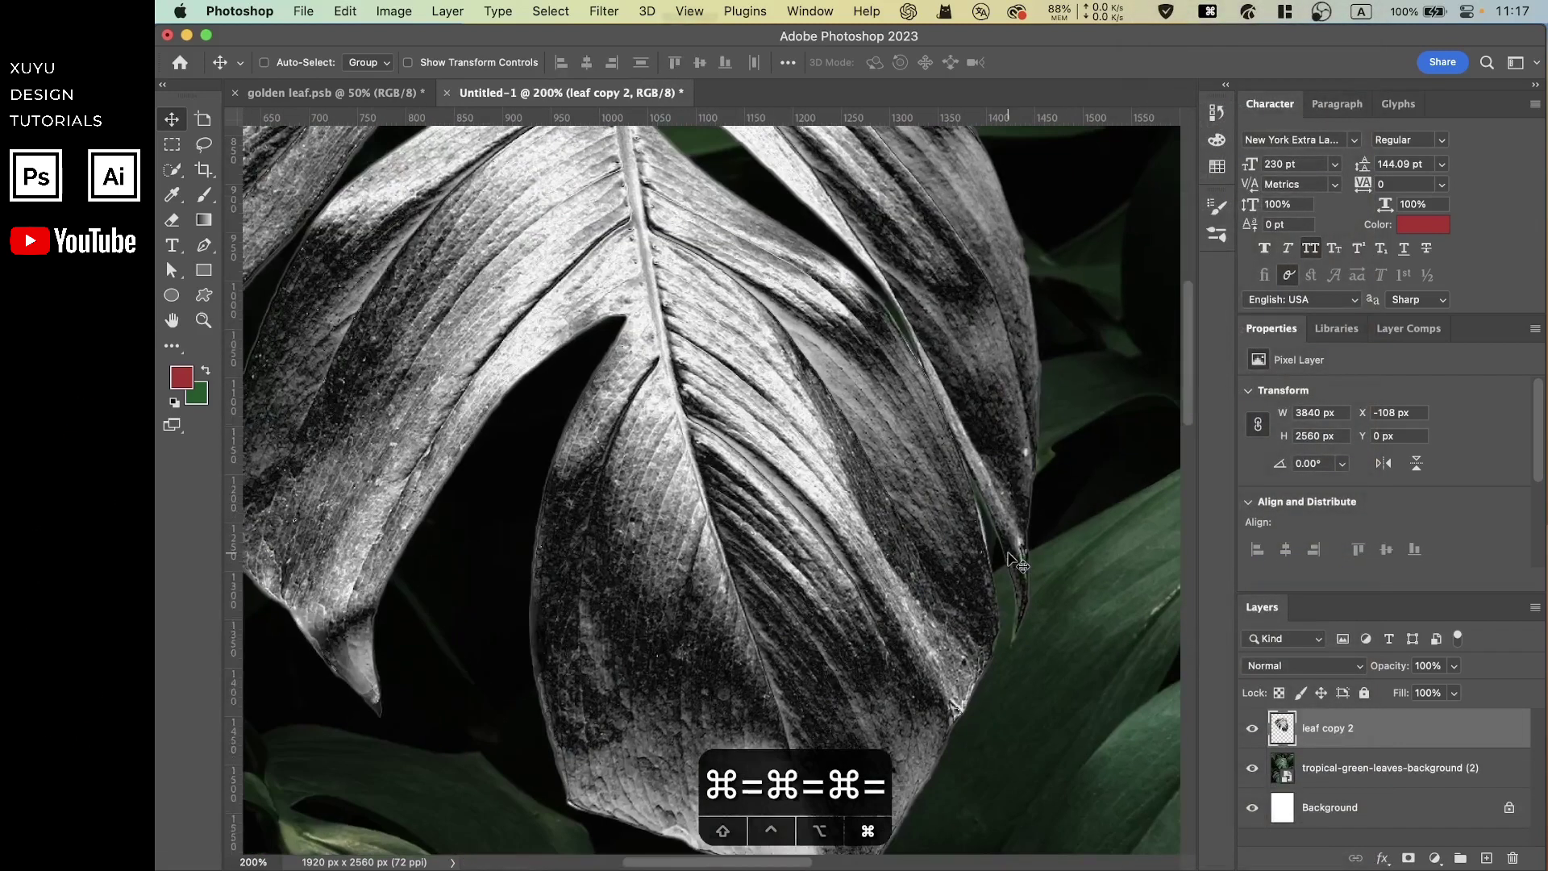
{"action": "key", "text": "super+minus"}
{"action": "key", "text": "space"}
{"action": "left_click_drag", "start_coordinate": [742, 332], "coordinate": [779, 413]}
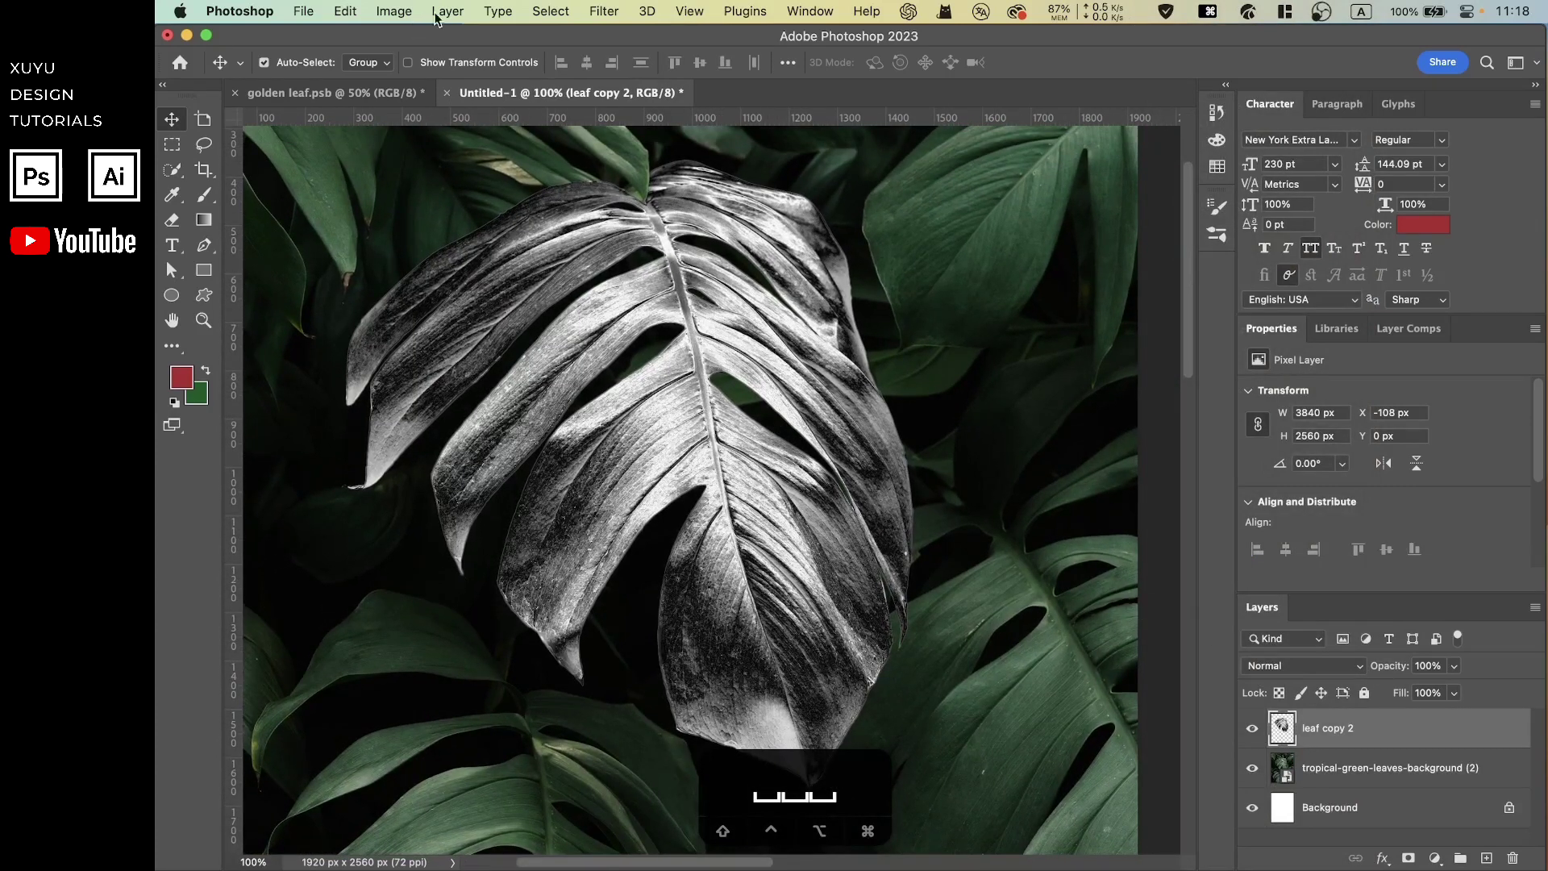
{"action": "left_click", "coordinate": [446, 12]}
{"action": "left_click", "coordinate": [446, 12]}
Step: Apply a Surface Blur to the leaf layer, adjusting radius and threshold to smooth its grainy texture
{"action": "left_click", "coordinate": [603, 12]}
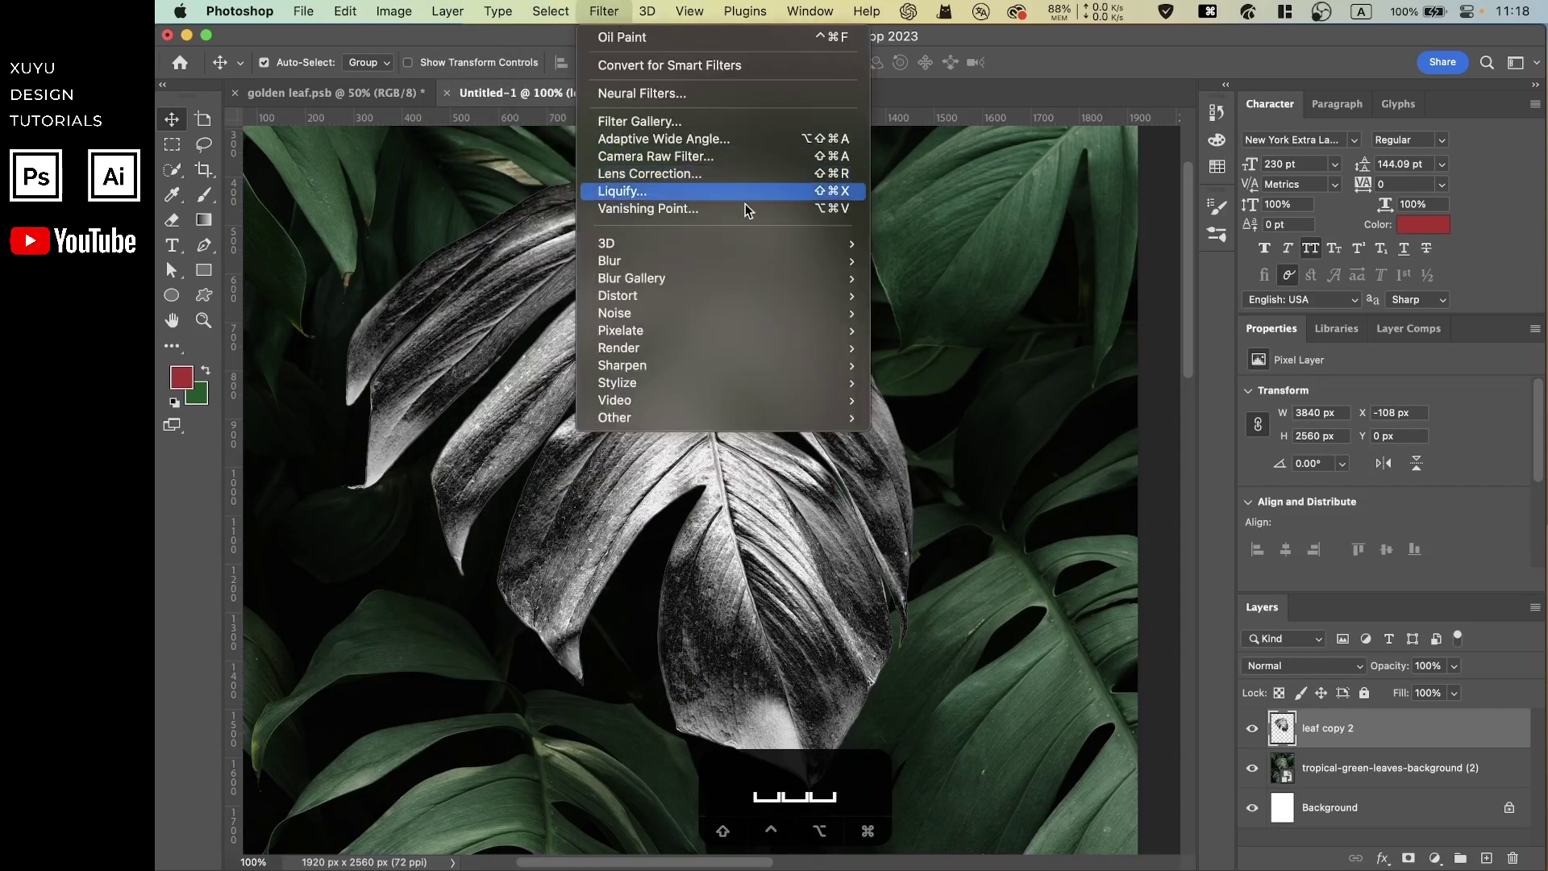
{"action": "mouse_move", "coordinate": [786, 315]}
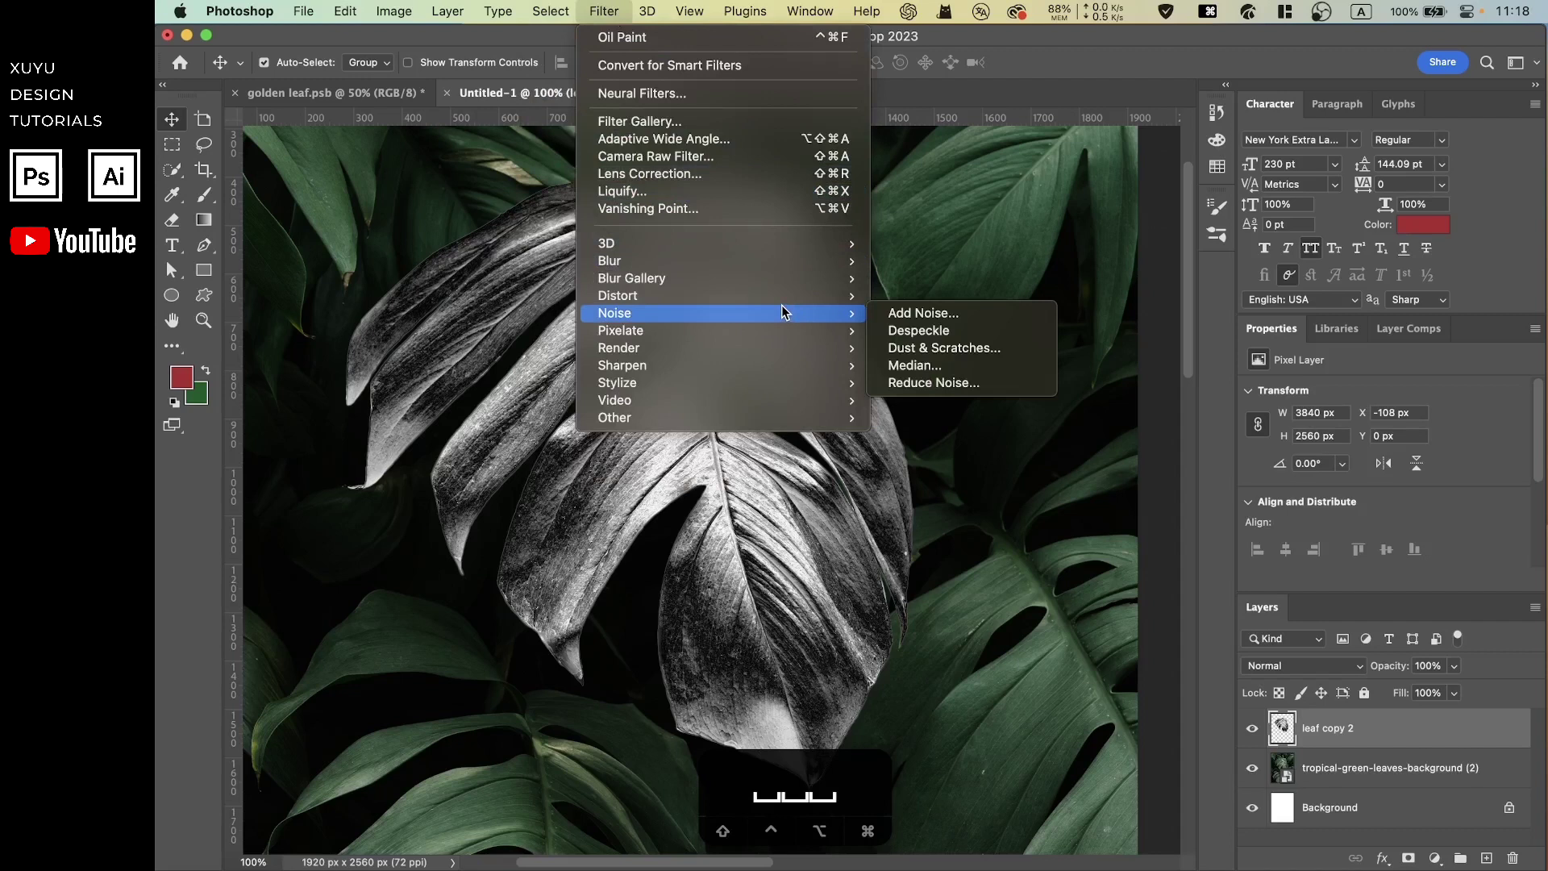
{"action": "mouse_move", "coordinate": [808, 263]}
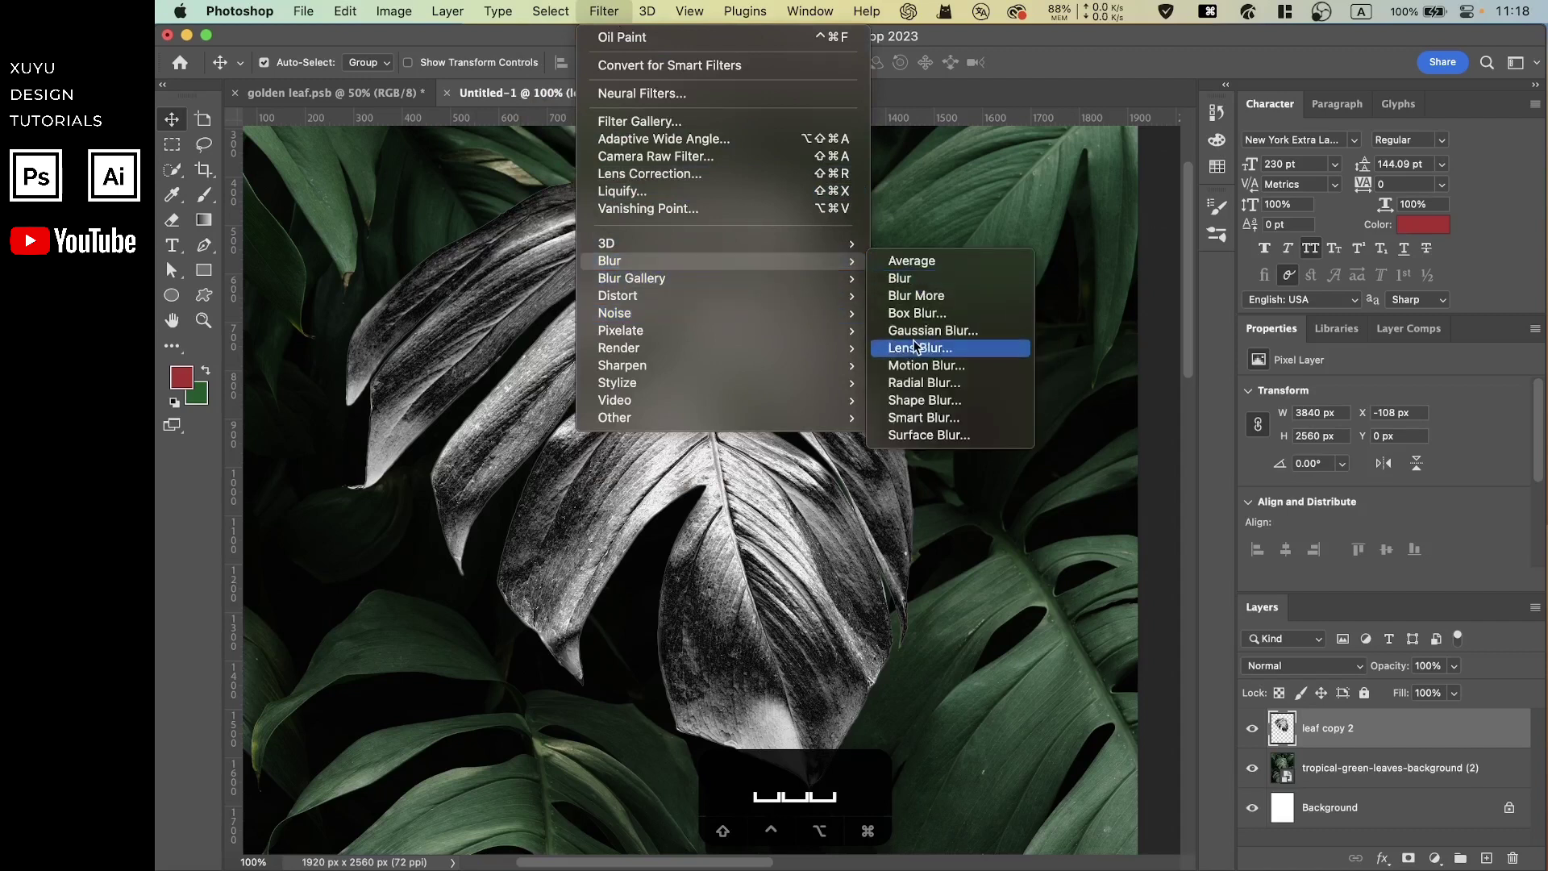
{"action": "left_click", "coordinate": [959, 436]}
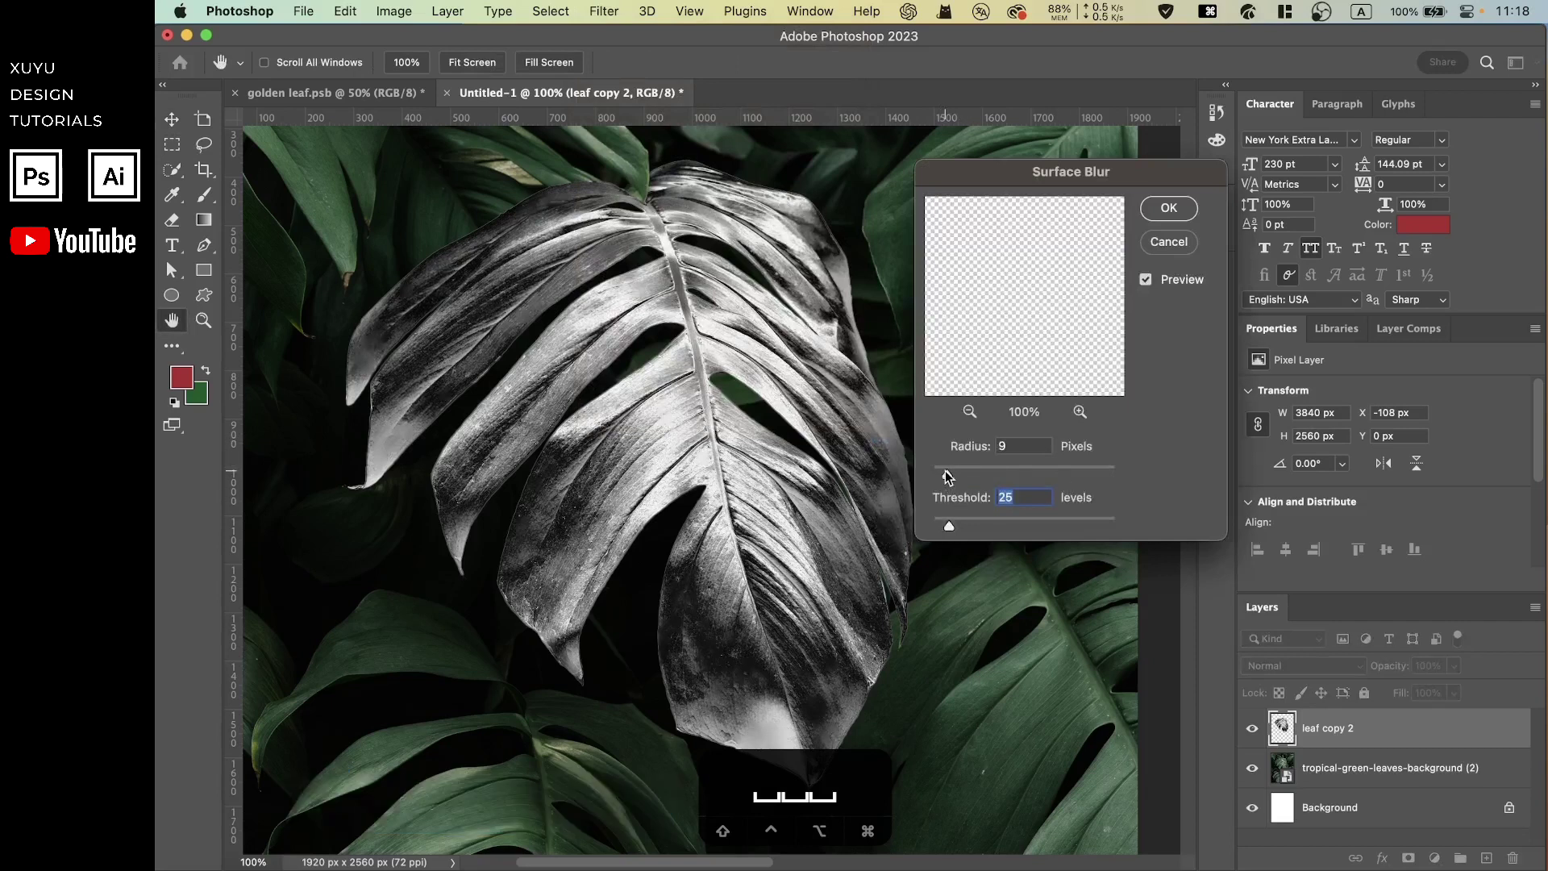
{"action": "key", "text": "shift+Tab"}
{"action": "left_click_drag", "start_coordinate": [1018, 477], "coordinate": [1037, 479]}
{"action": "left_click", "coordinate": [956, 475]}
{"action": "left_click_drag", "start_coordinate": [948, 524], "coordinate": [1013, 528]}
{"action": "left_click", "coordinate": [952, 520]}
{"action": "left_click", "coordinate": [1153, 211]}
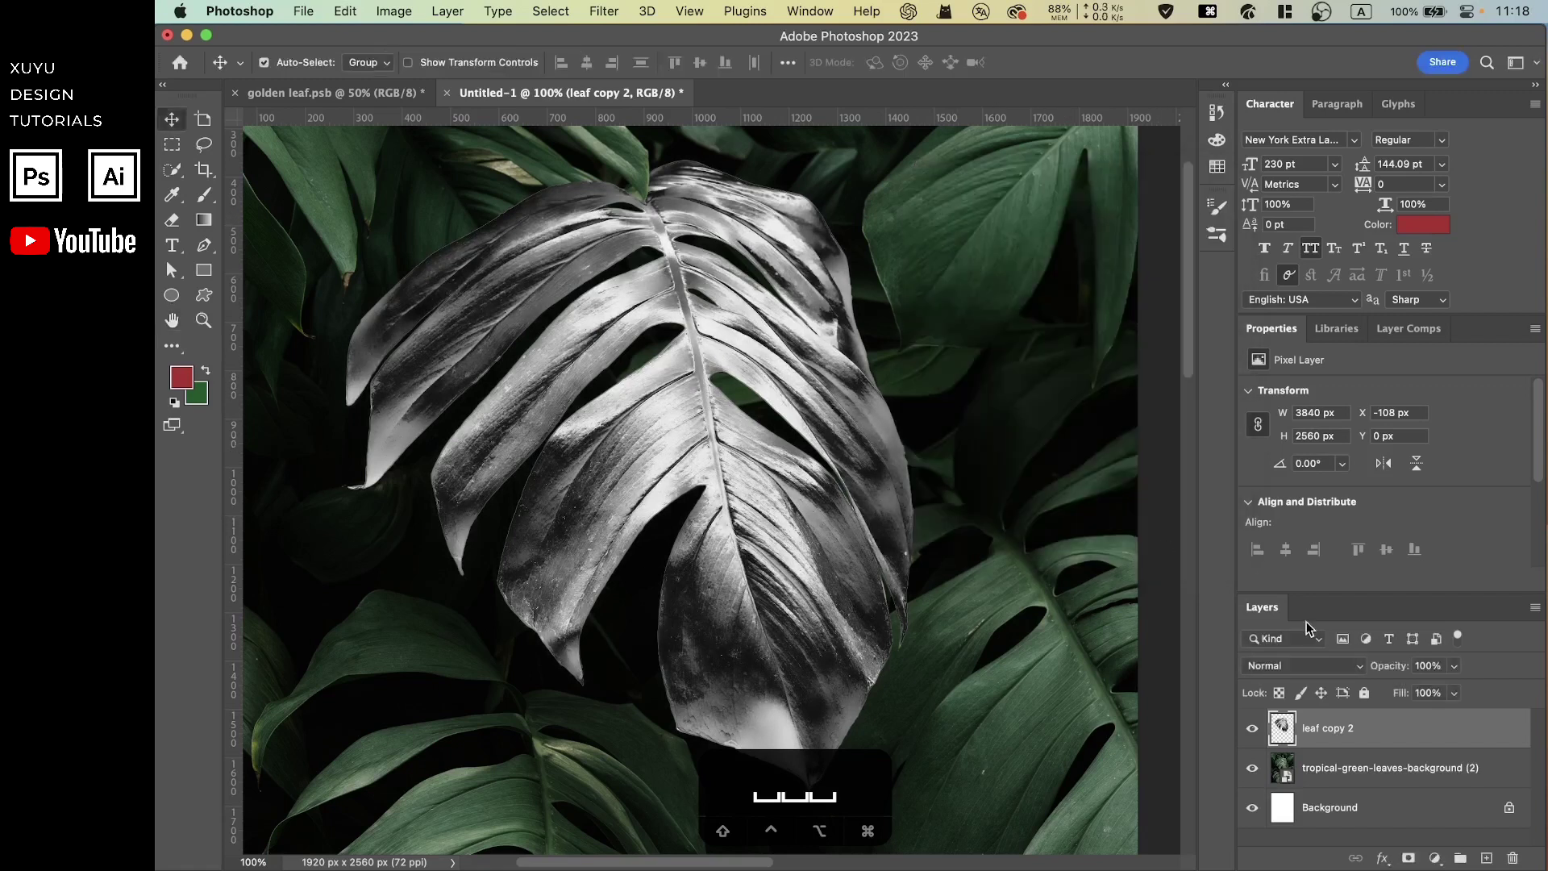
Step: Apply the Oil Paint filter to the blurred leaf with Cleanliness 10.0, Bristle Detail 10.0 and Lighting on
{"action": "left_click", "coordinate": [597, 12]}
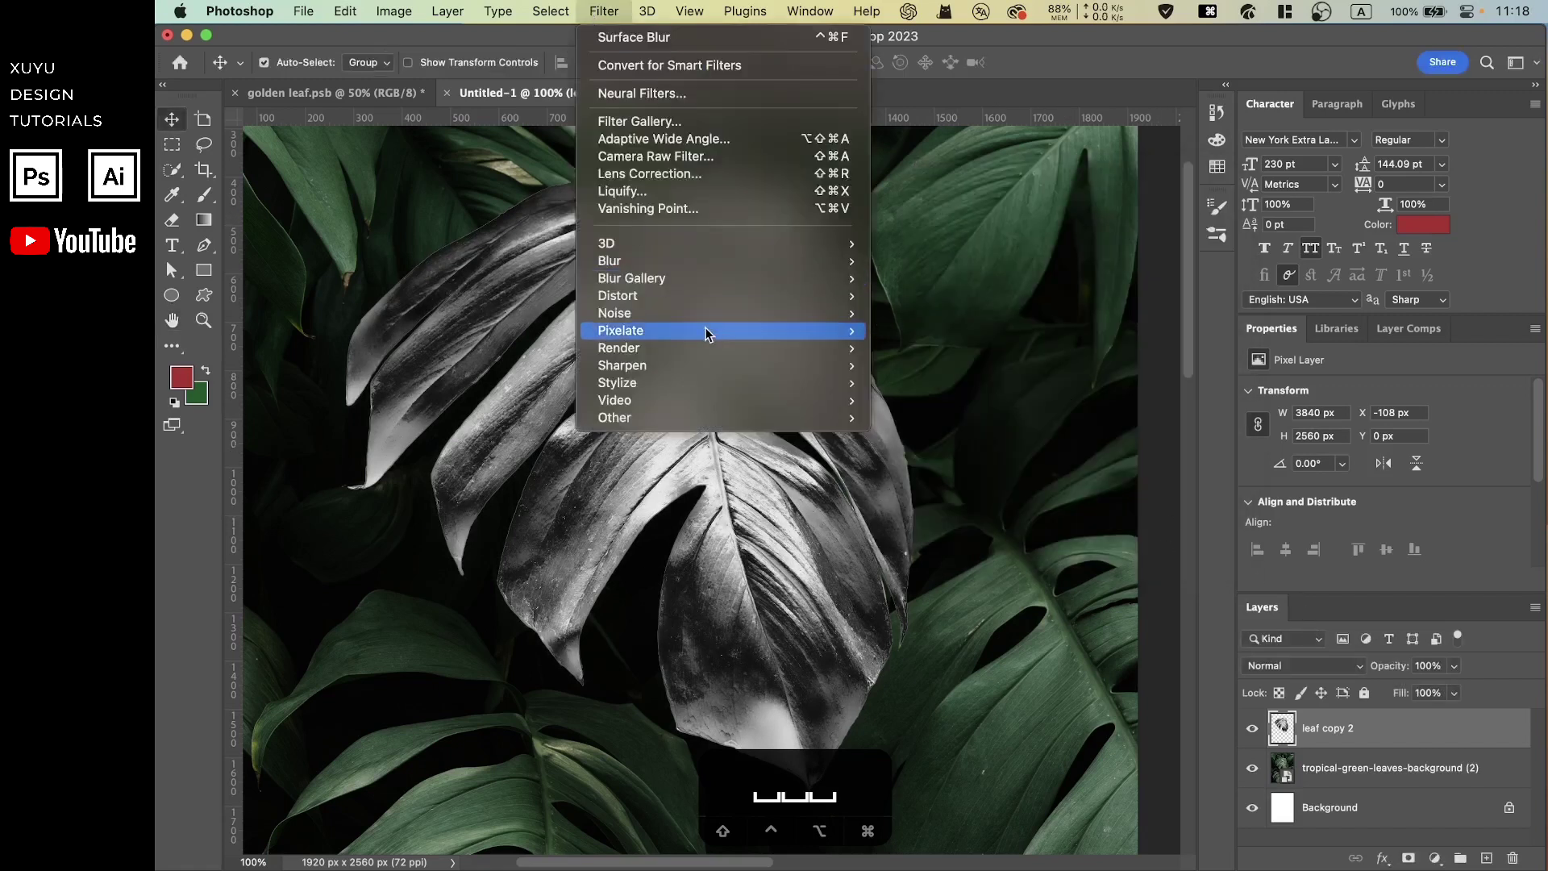
{"action": "mouse_move", "coordinate": [770, 385]}
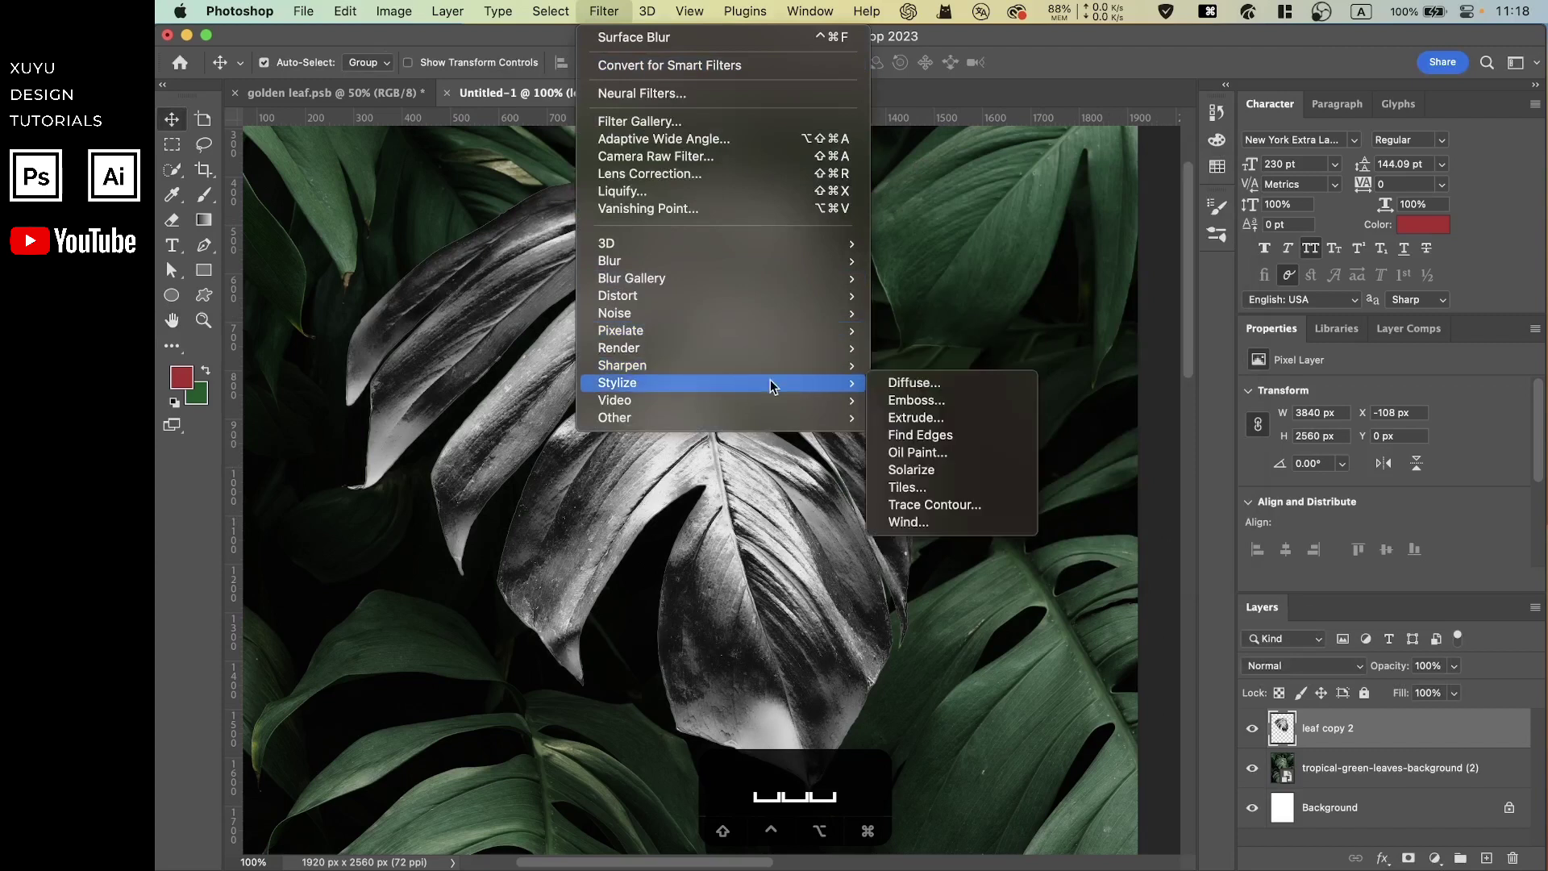
{"action": "left_click", "coordinate": [949, 452]}
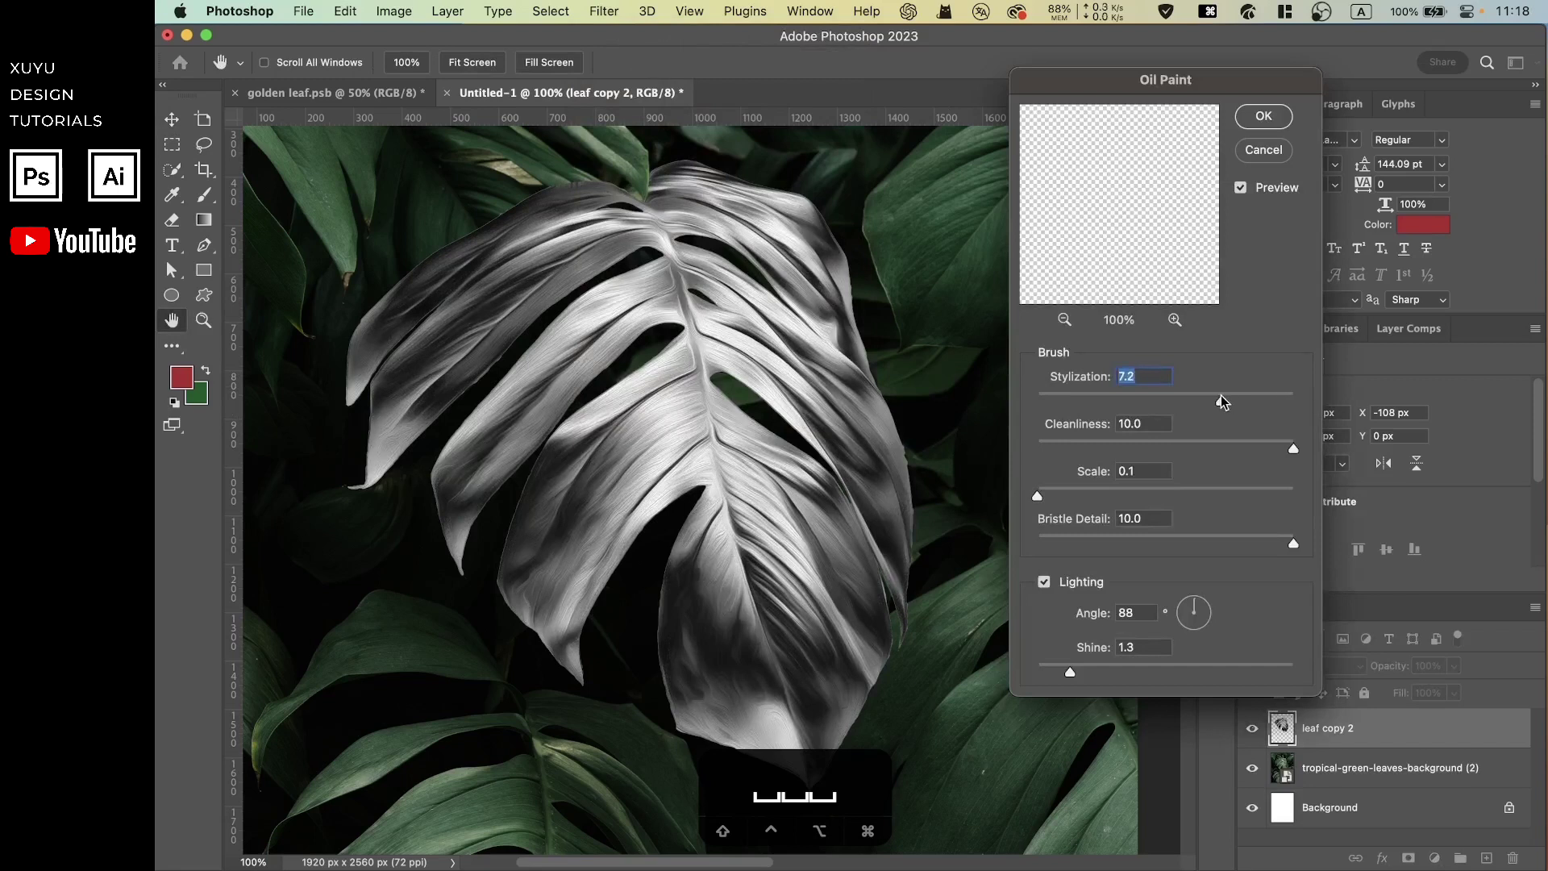
{"action": "left_click_drag", "start_coordinate": [1220, 400], "coordinate": [1354, 473]}
{"action": "left_click_drag", "start_coordinate": [1148, 504], "coordinate": [1061, 495]}
{"action": "mouse_move", "coordinate": [1293, 540]}
{"action": "left_mouse_down"}
{"action": "mouse_move", "coordinate": [1066, 540]}
{"action": "mouse_move", "coordinate": [1318, 550]}
{"action": "left_mouse_up"}
{"action": "left_click", "coordinate": [1264, 117]}
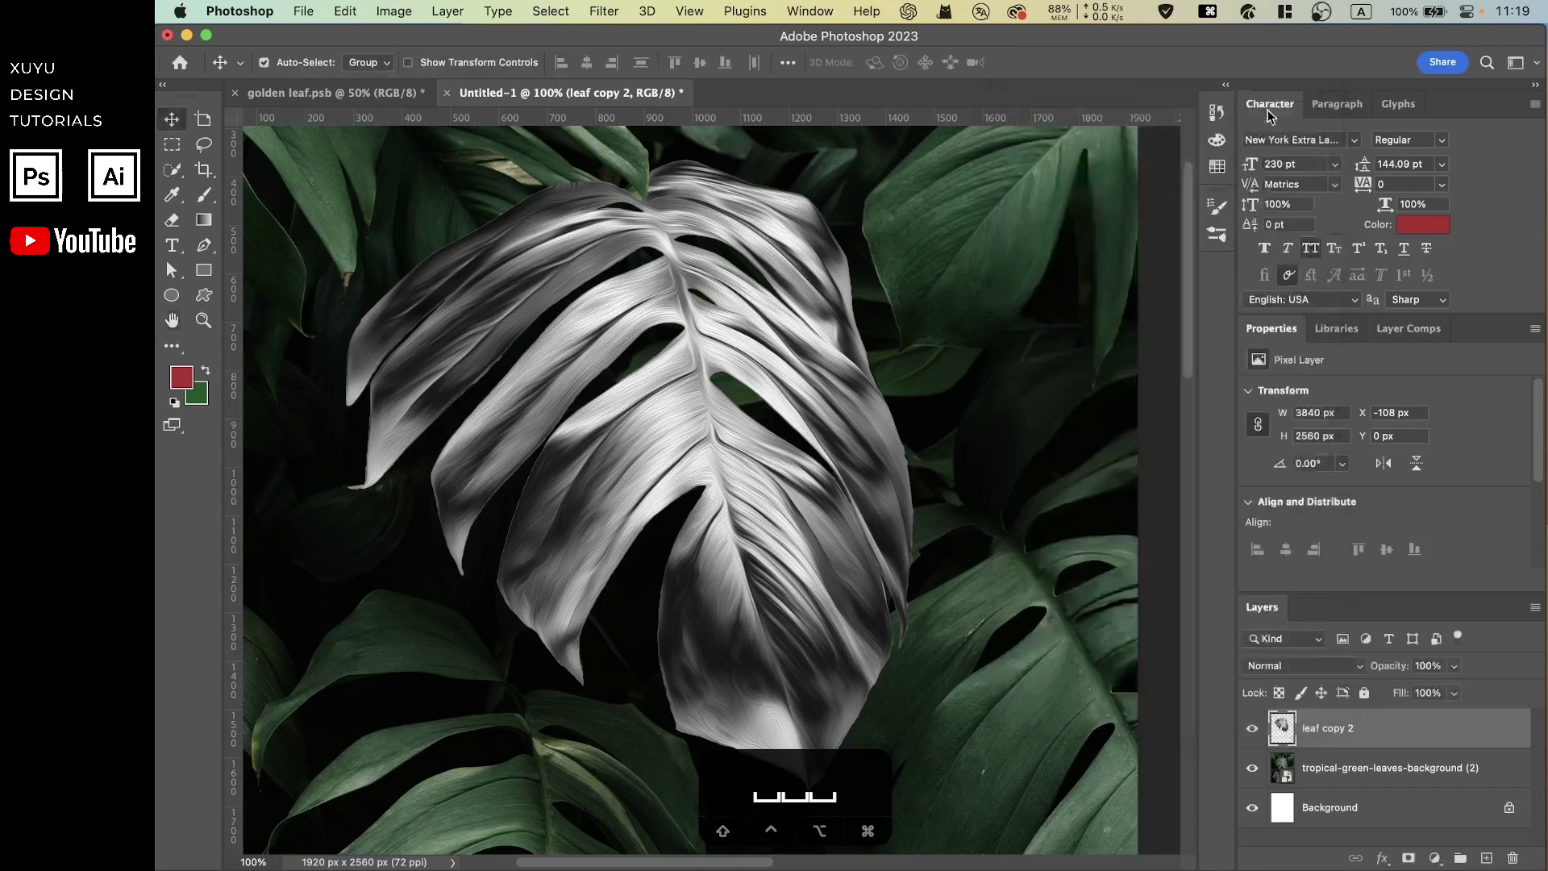
Step: Add 4.80% uniform, monochromatic noise to the leaf layer
{"action": "left_click", "coordinate": [591, 10]}
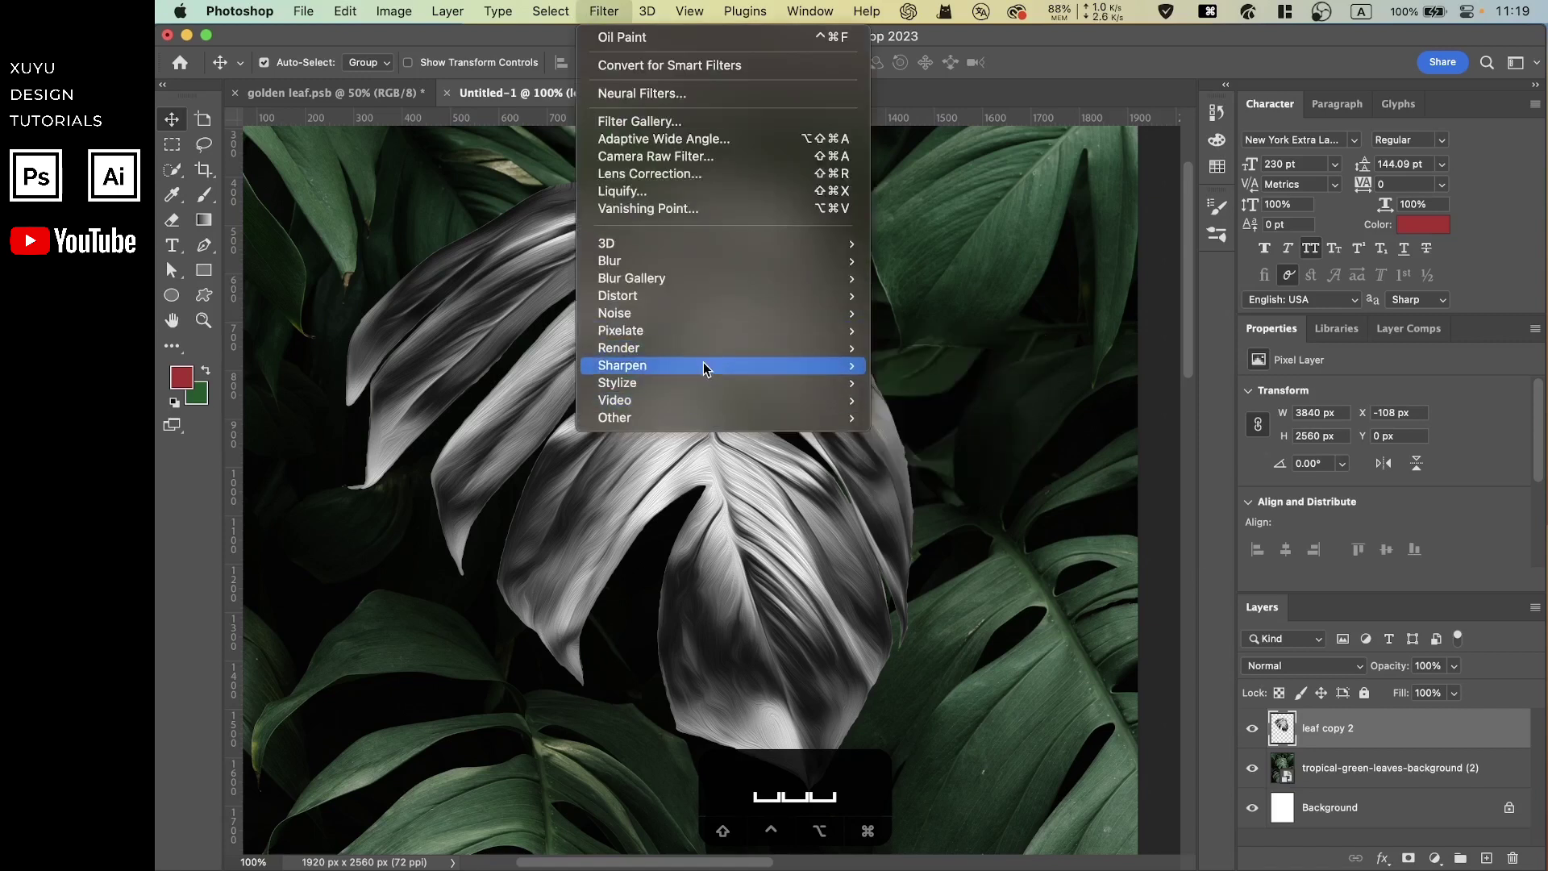
{"action": "mouse_move", "coordinate": [693, 315]}
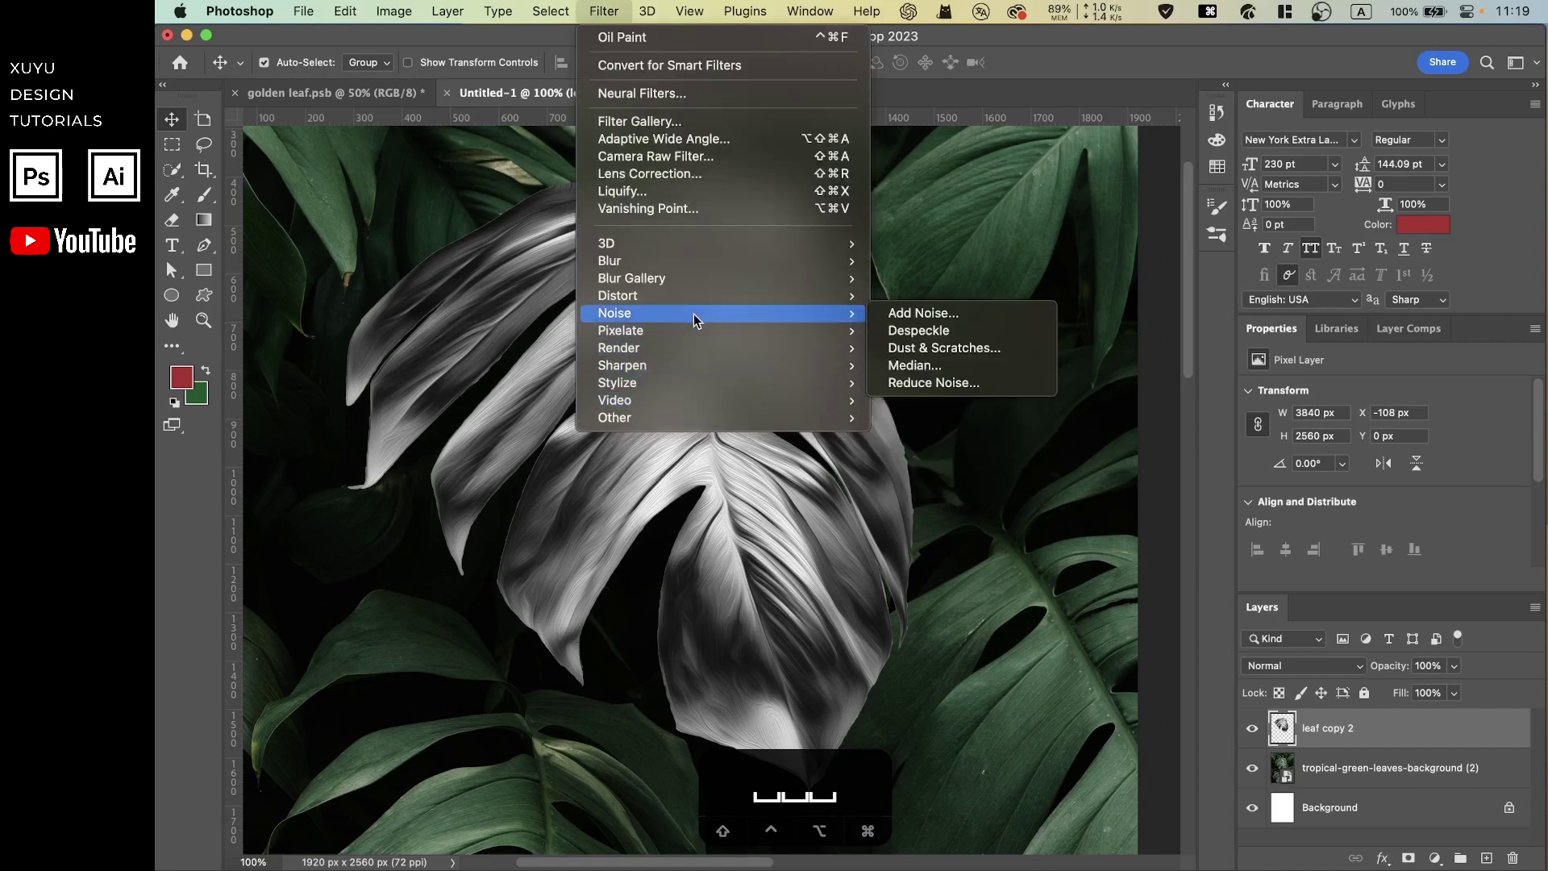
{"action": "left_click", "coordinate": [919, 313]}
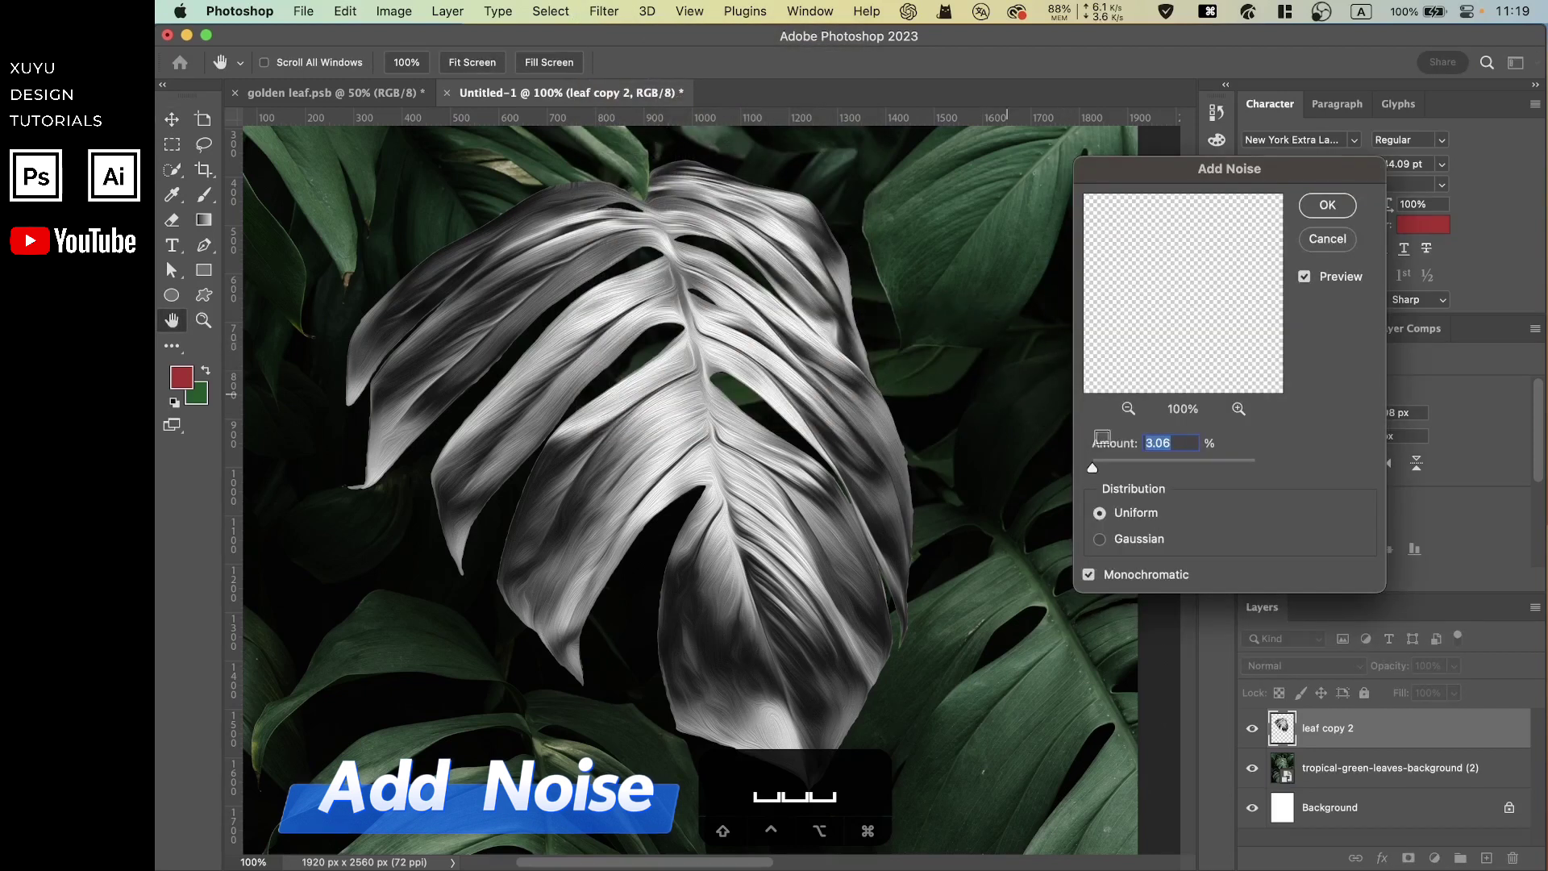
{"action": "mouse_move", "coordinate": [1093, 465]}
{"action": "left_mouse_down"}
{"action": "mouse_move", "coordinate": [1173, 467]}
{"action": "mouse_move", "coordinate": [1093, 463]}
{"action": "left_mouse_up"}
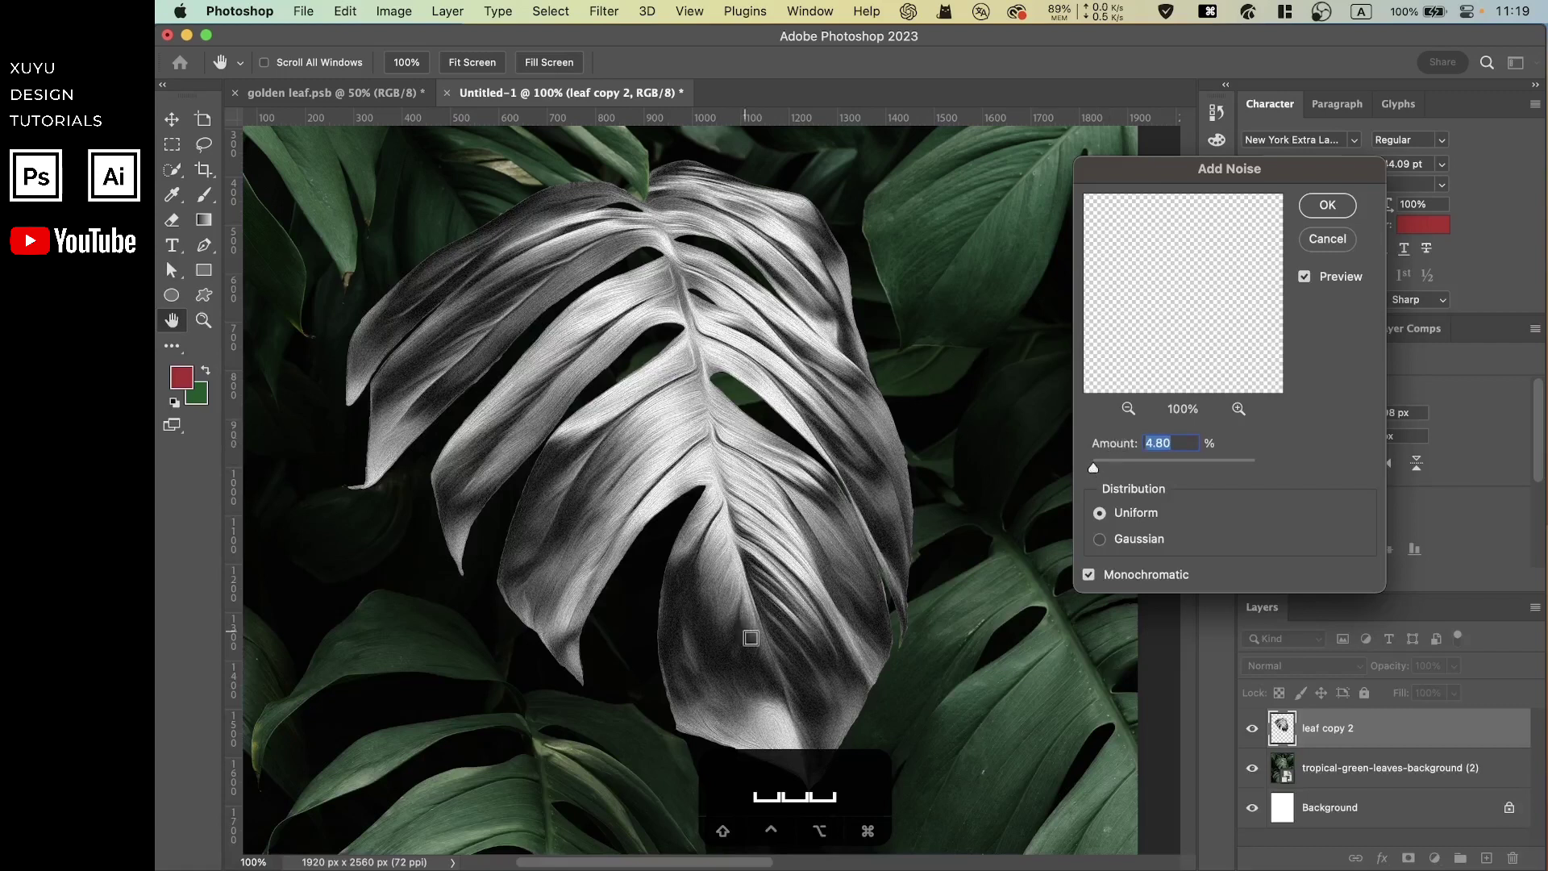
{"action": "left_click", "coordinate": [1327, 206]}
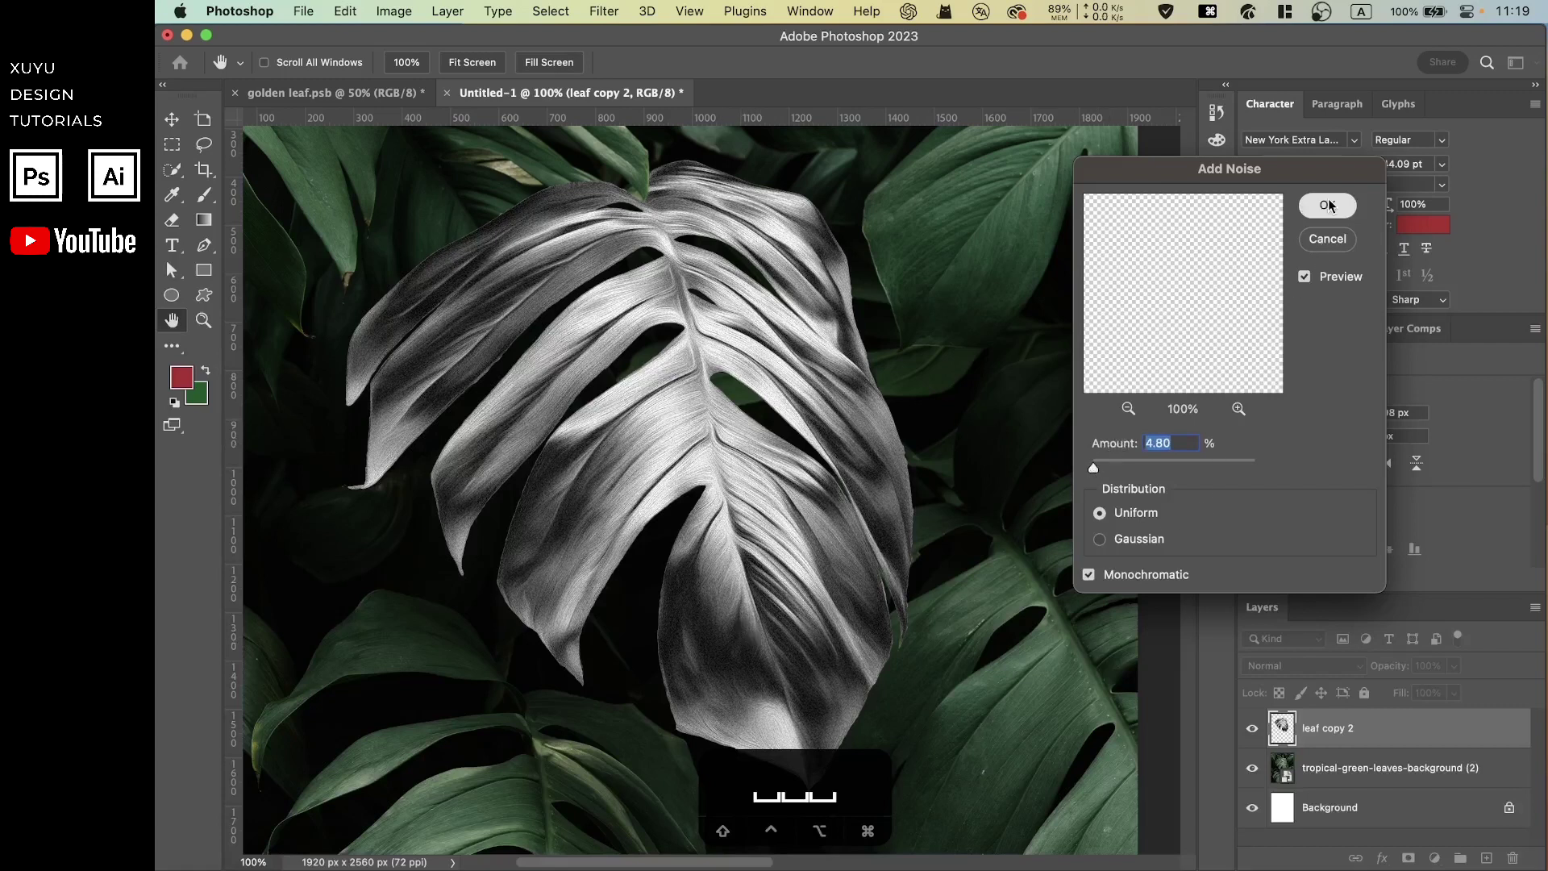
Step: Add a Gradient Map adjustment layer above the leaf and clip it to the leaf layer only
{"action": "key", "text": "super+minus"}
{"action": "key", "text": "super+equal"}
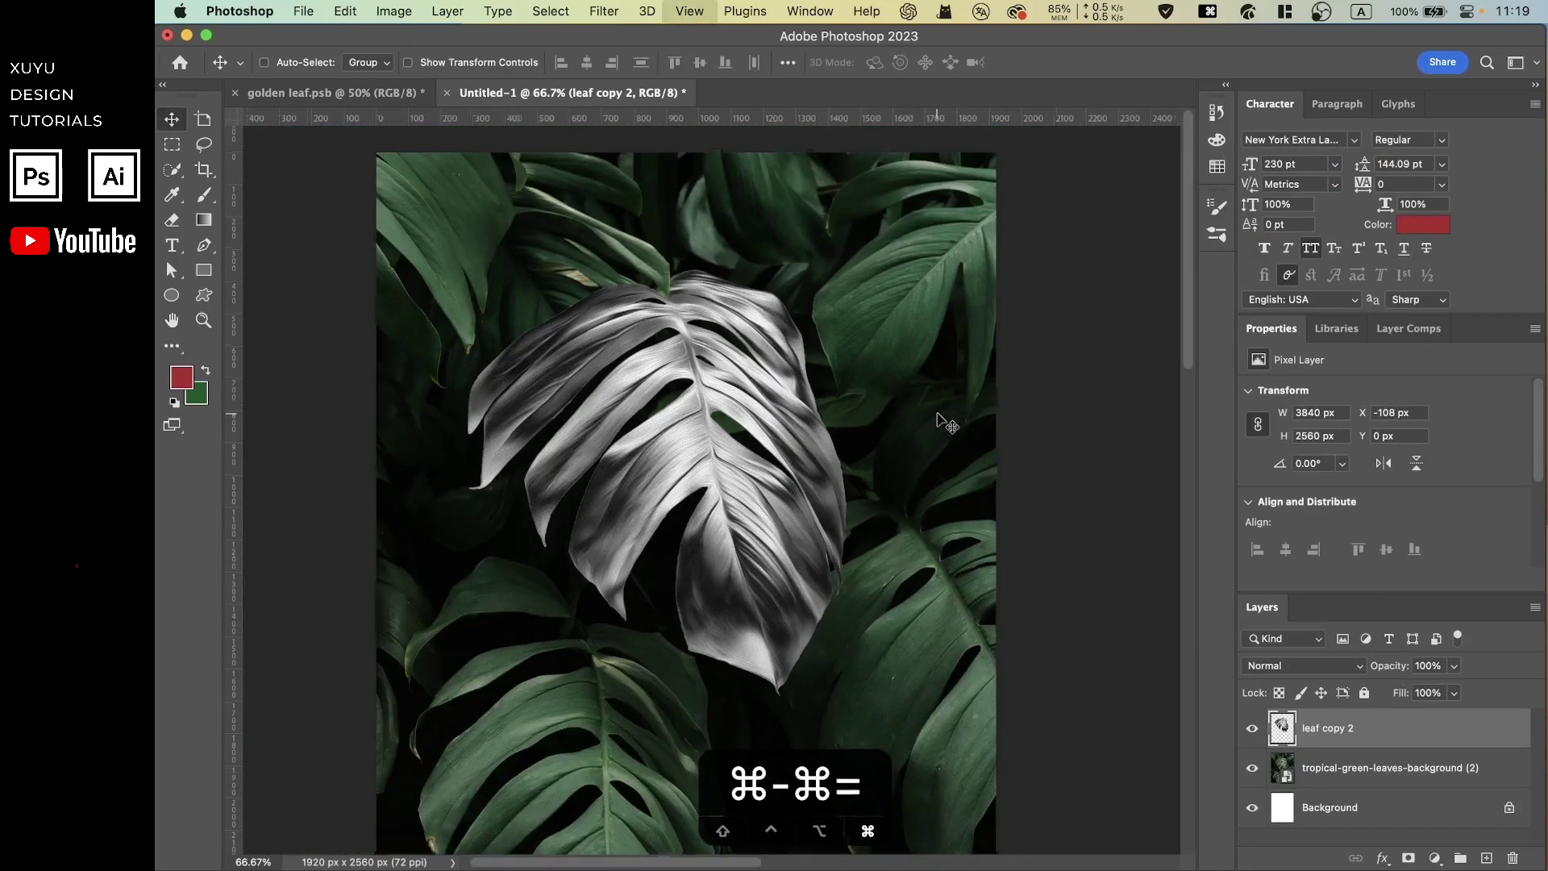
{"action": "left_click_drag", "start_coordinate": [898, 414], "coordinate": [900, 336]}
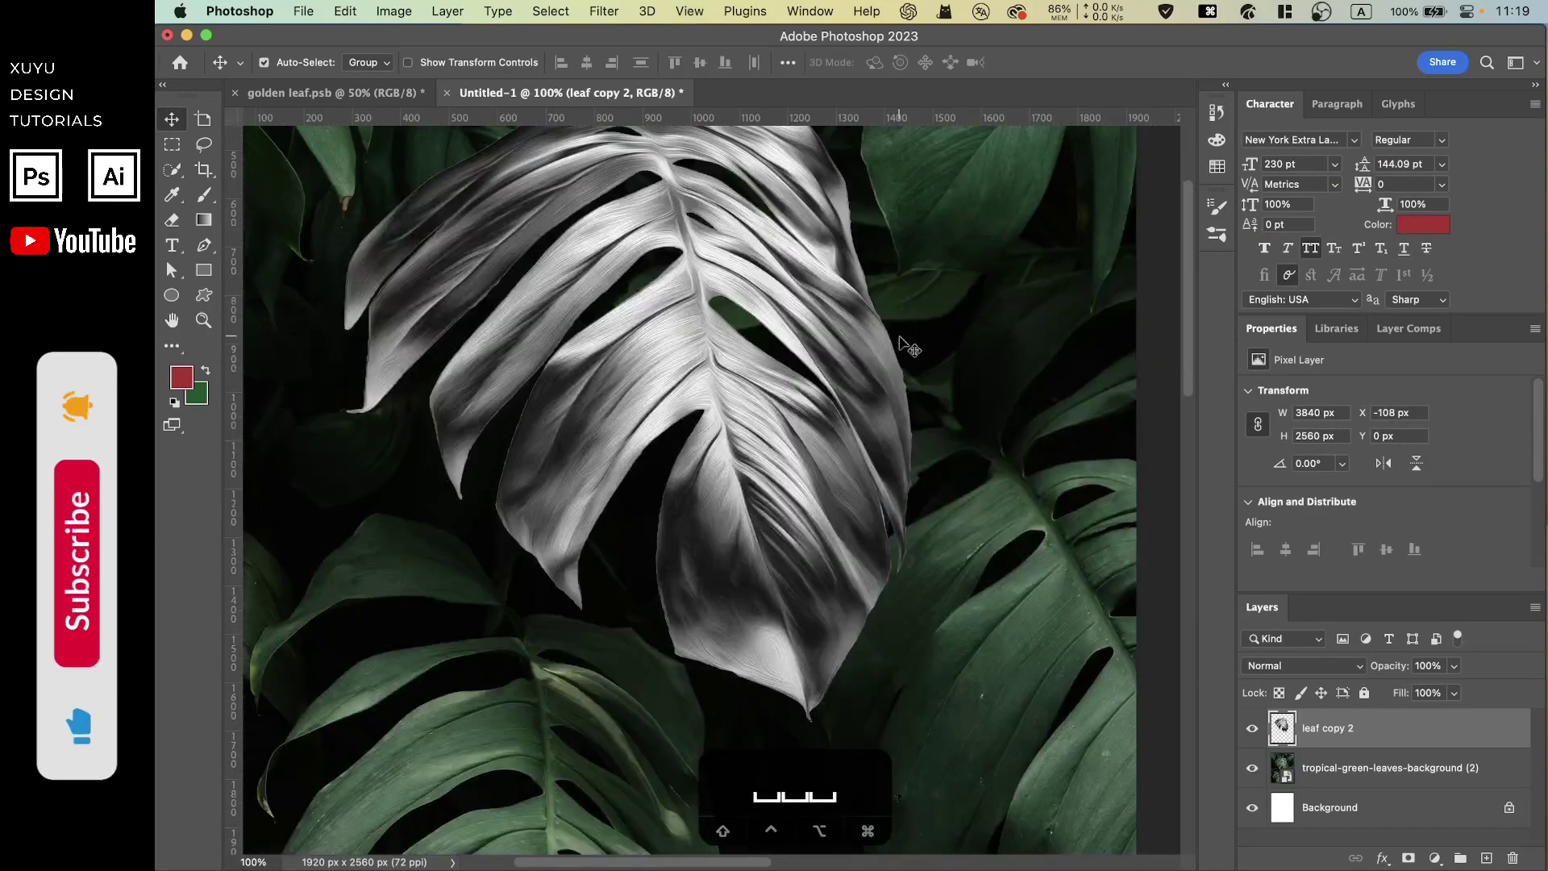
{"action": "left_click", "coordinate": [1435, 857]}
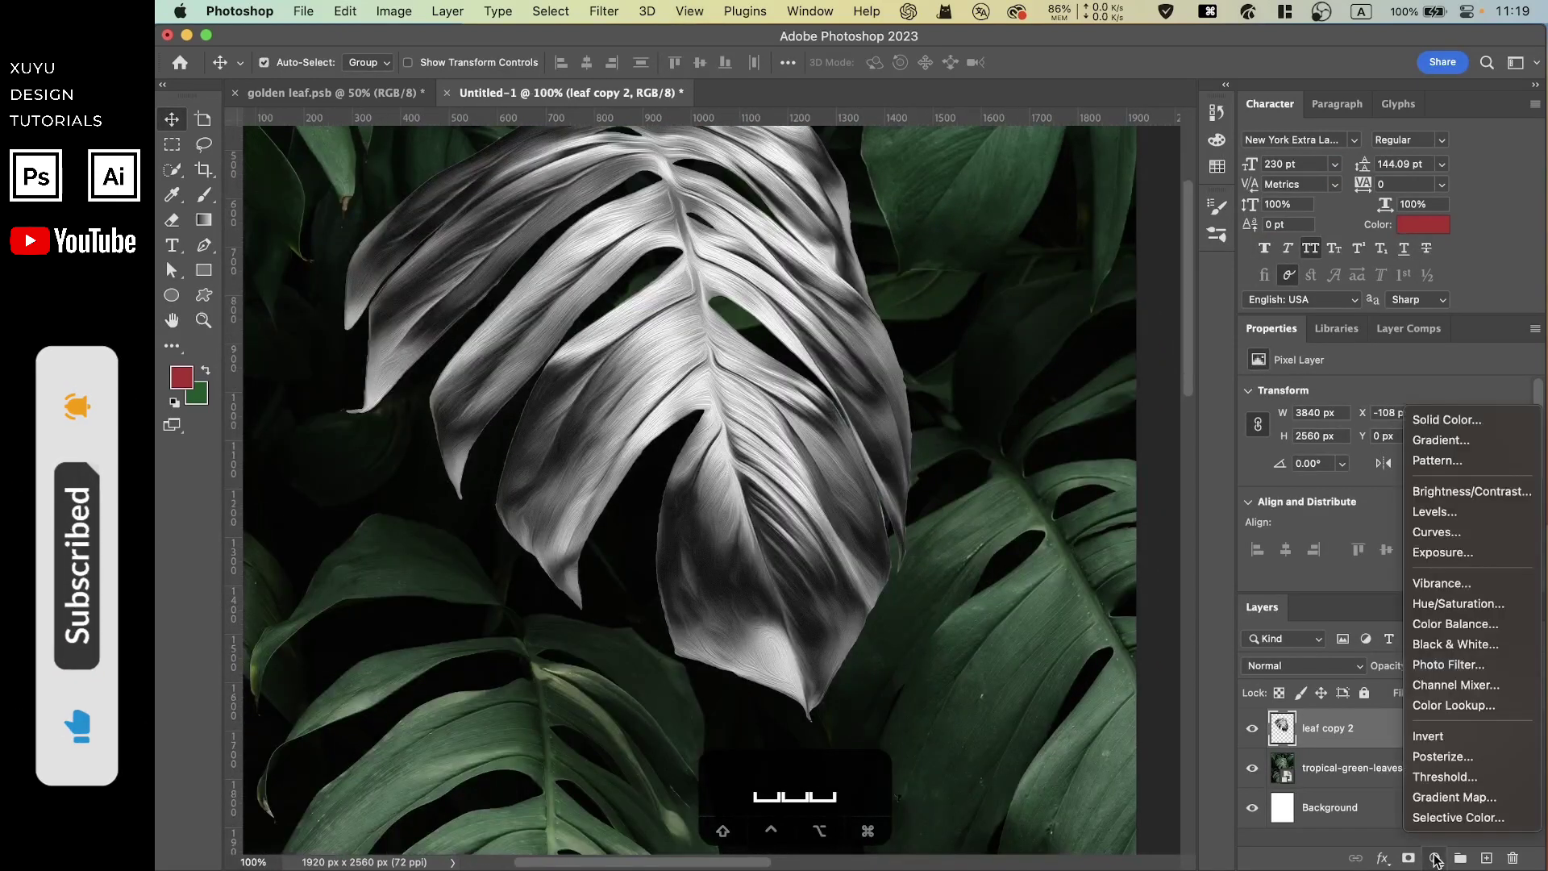
{"action": "left_click", "coordinate": [1436, 808]}
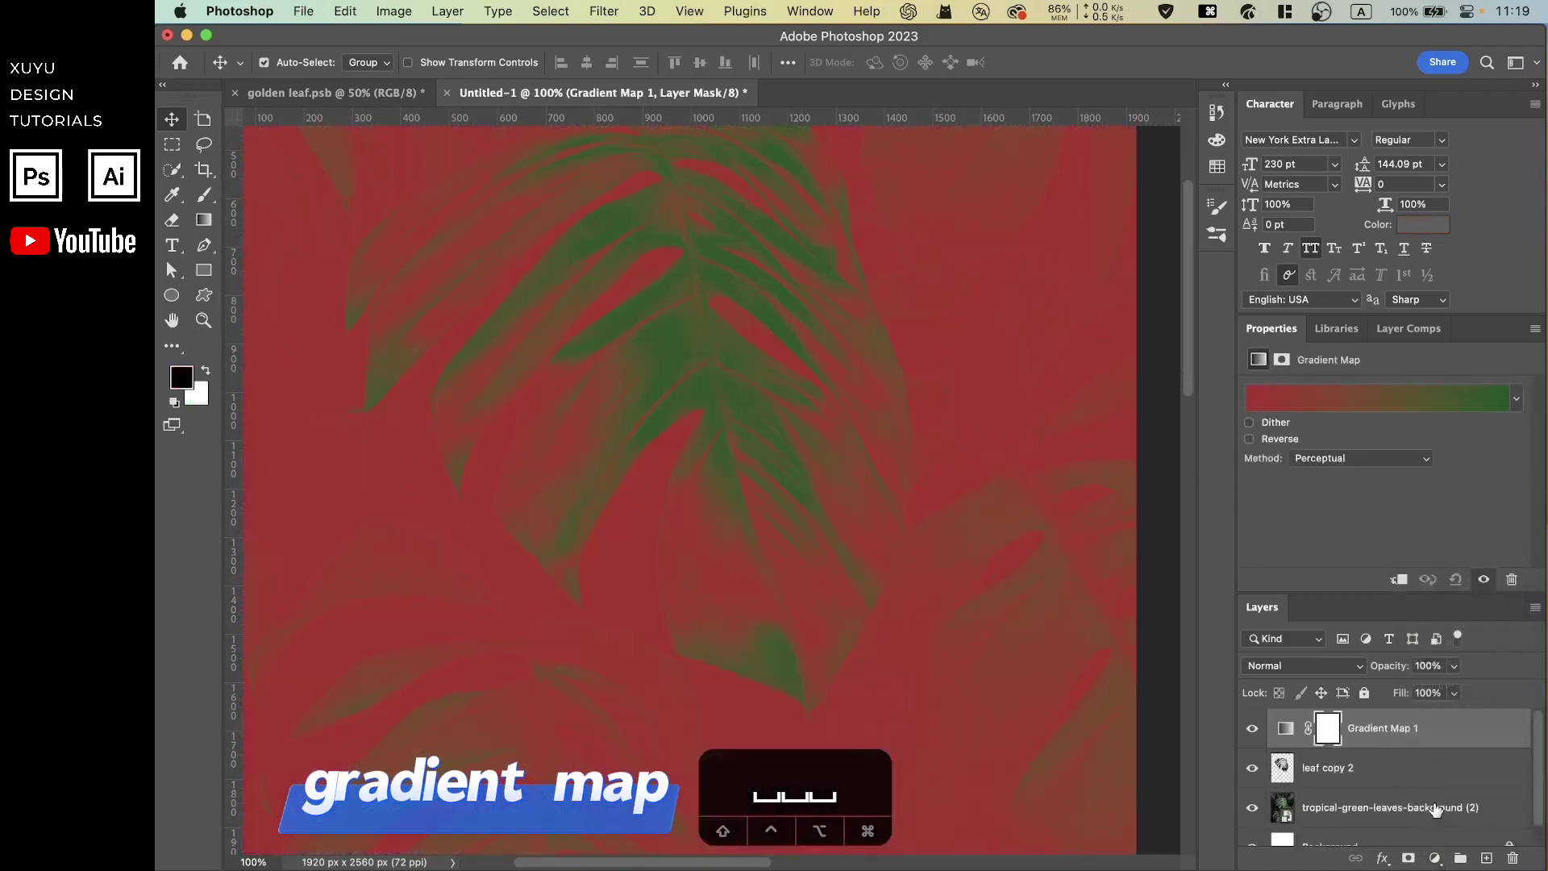
{"action": "left_click", "coordinate": [1423, 749], "text": "alt"}
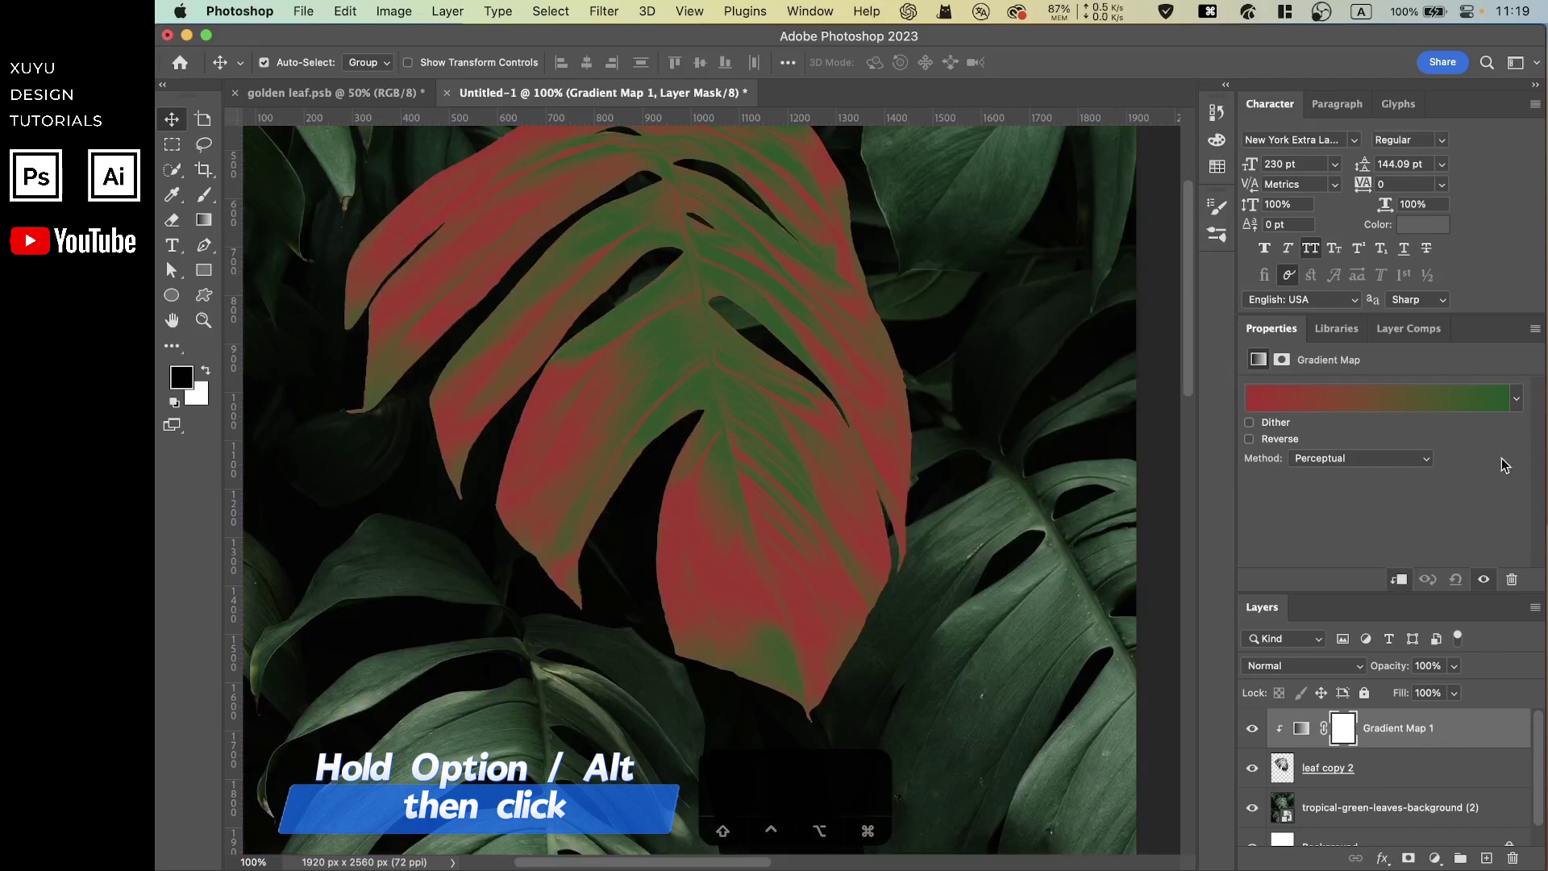
Step: Find the Resource Boy Gold Gradients presets for the Gradient Map and view the 200 Gold Photoshop Gradients page in Chrome
{"action": "left_click", "coordinate": [1517, 397]}
{"action": "scroll", "coordinate": [1402, 460], "scroll_direction": "up", "scroll_amount": 5}
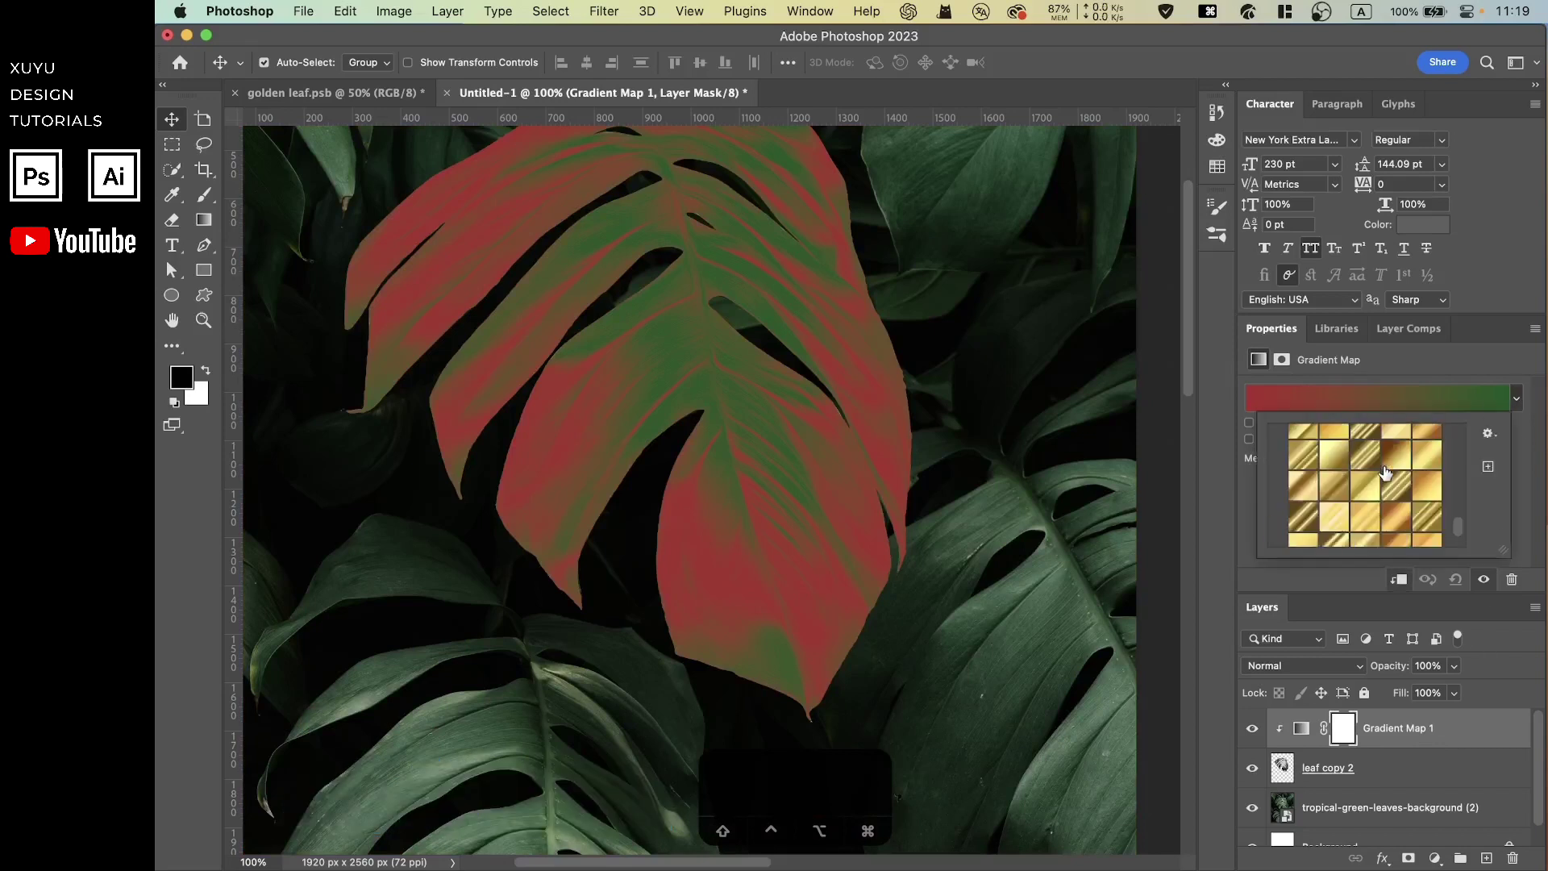
{"action": "scroll", "coordinate": [1384, 474], "scroll_direction": "up", "scroll_amount": 3}
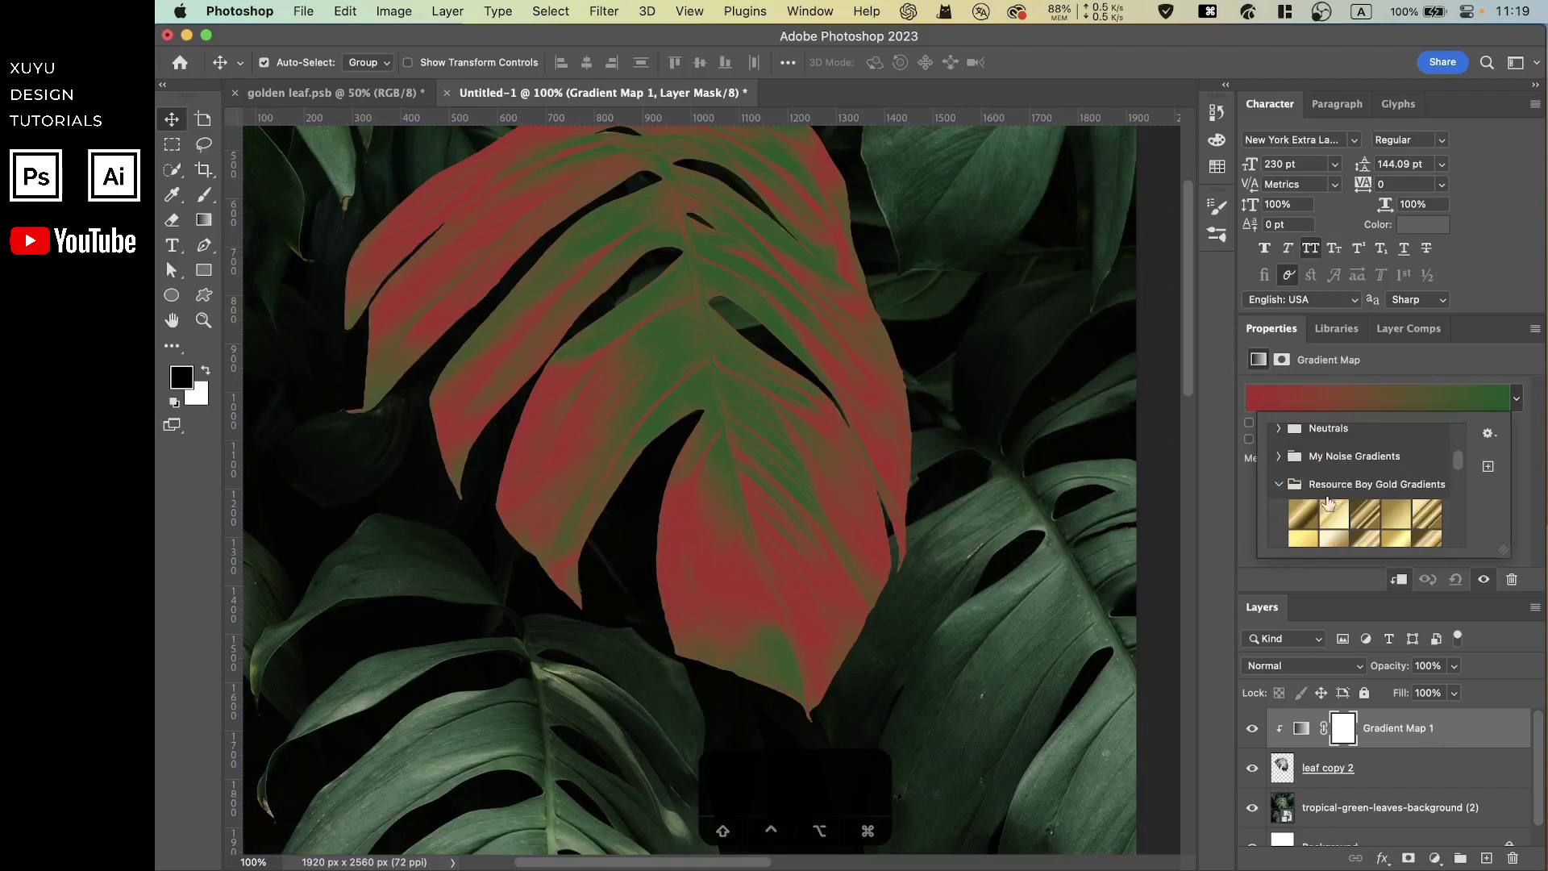
{"action": "mouse_move", "coordinate": [800, 863]}
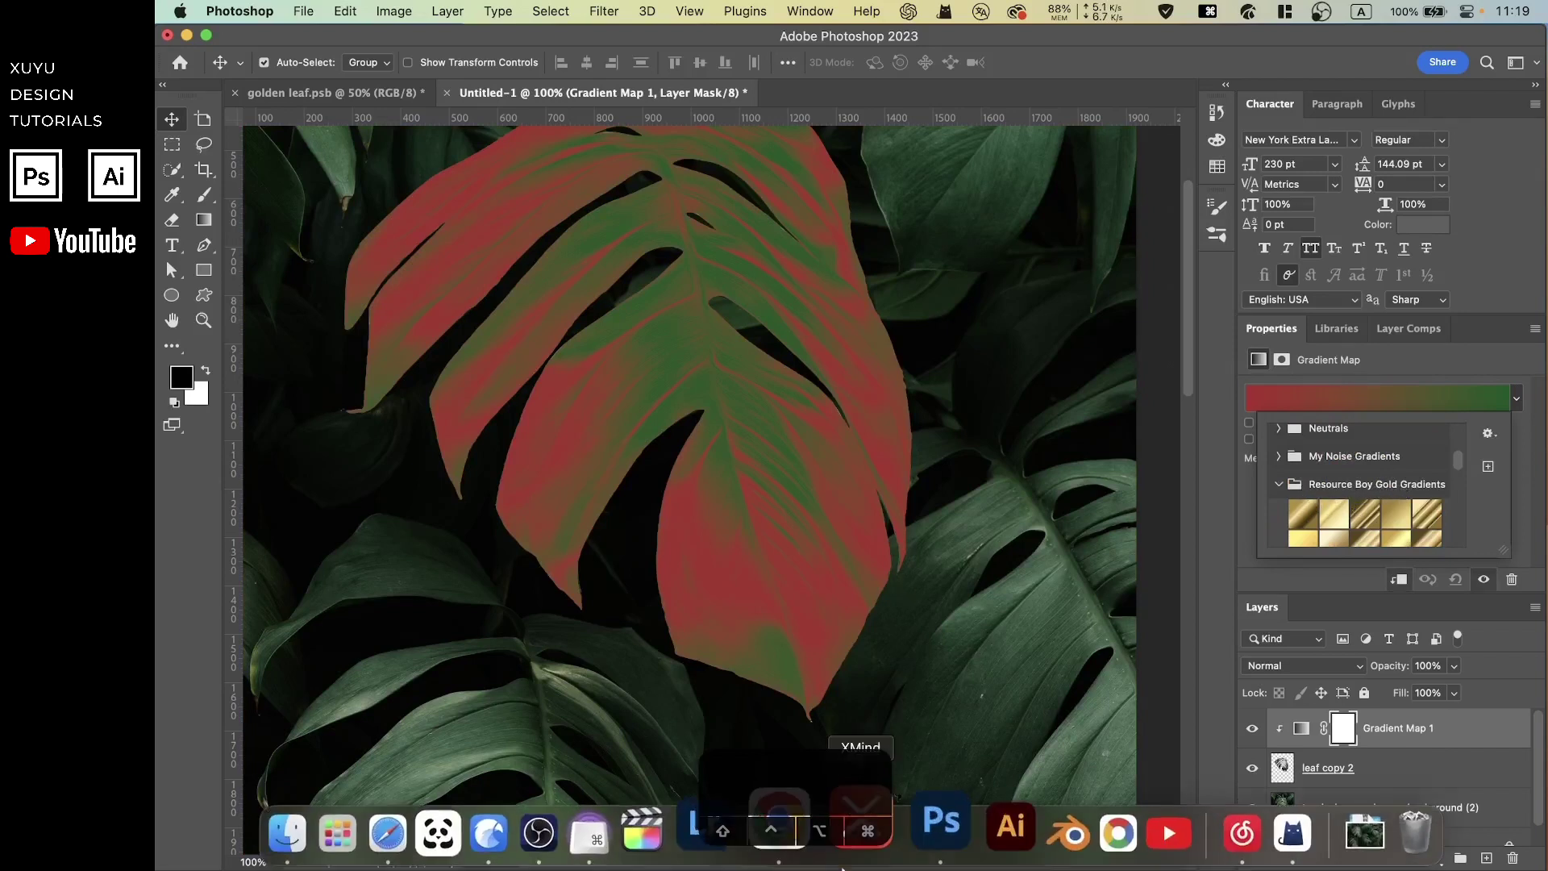
{"action": "left_click", "coordinate": [803, 831]}
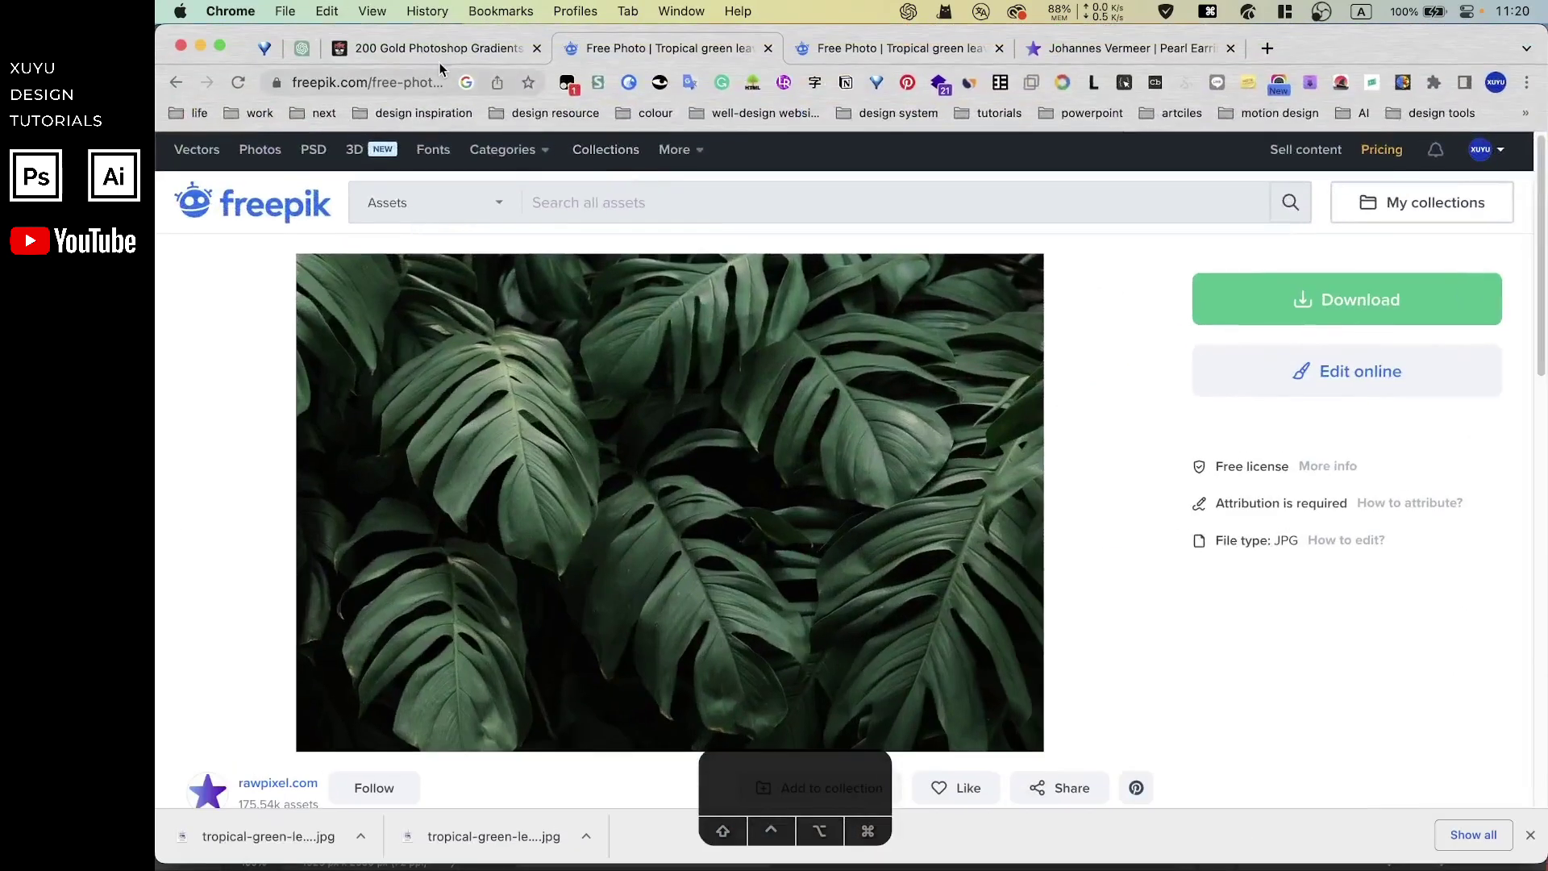
{"action": "left_click", "coordinate": [439, 50]}
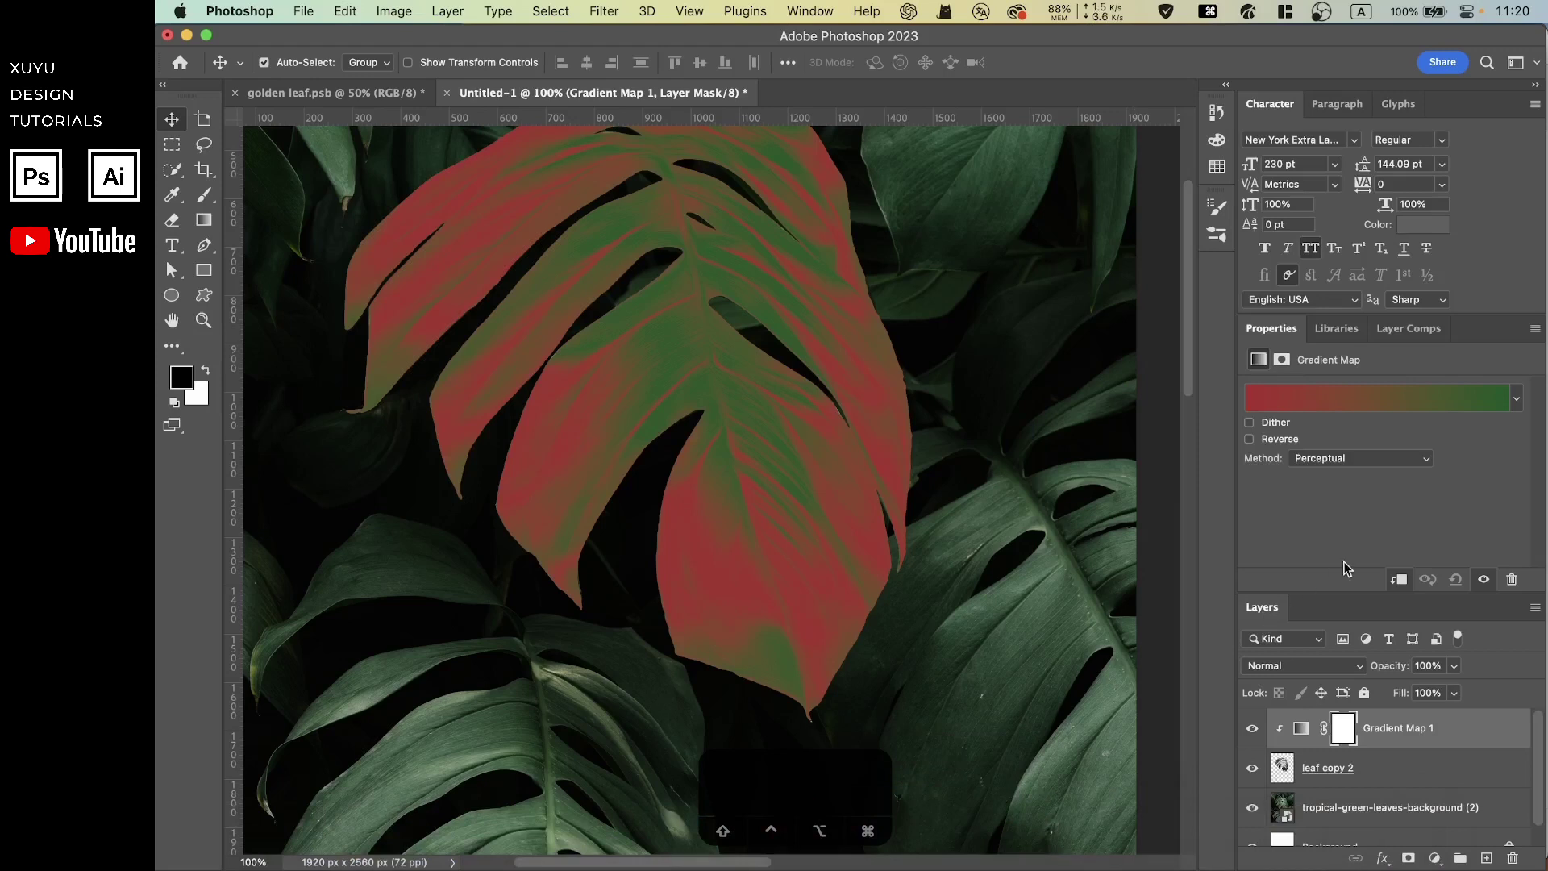
Step: Try out various presets from the Resource Boy Gold Gradients group on the leaf's Gradient Map
{"action": "left_click", "coordinate": [1518, 400]}
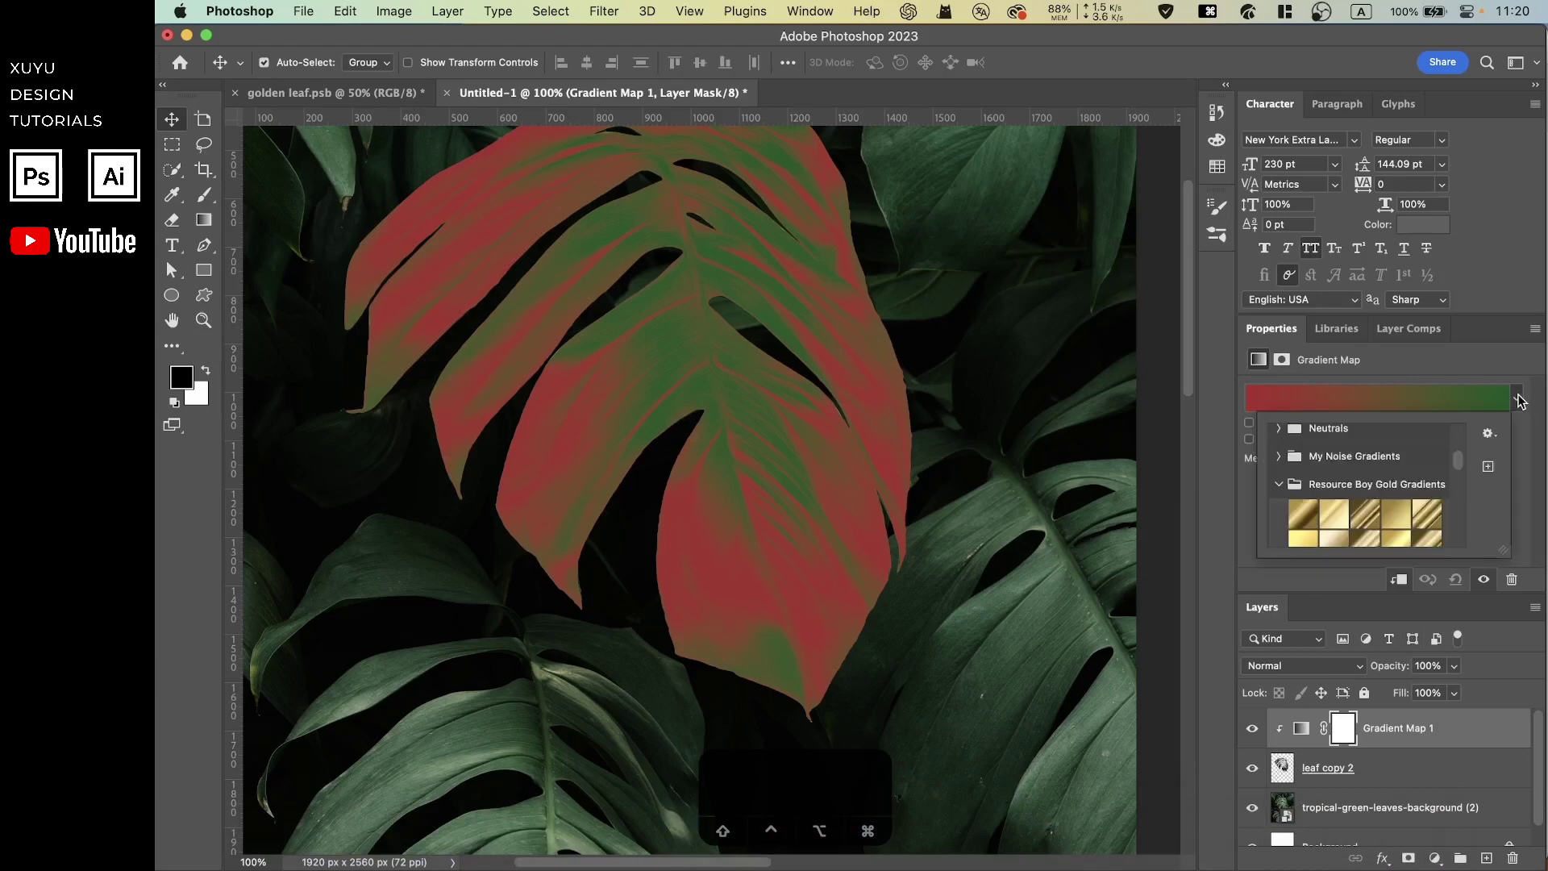
{"action": "left_click", "coordinate": [1309, 520]}
{"action": "left_click", "coordinate": [1332, 515]}
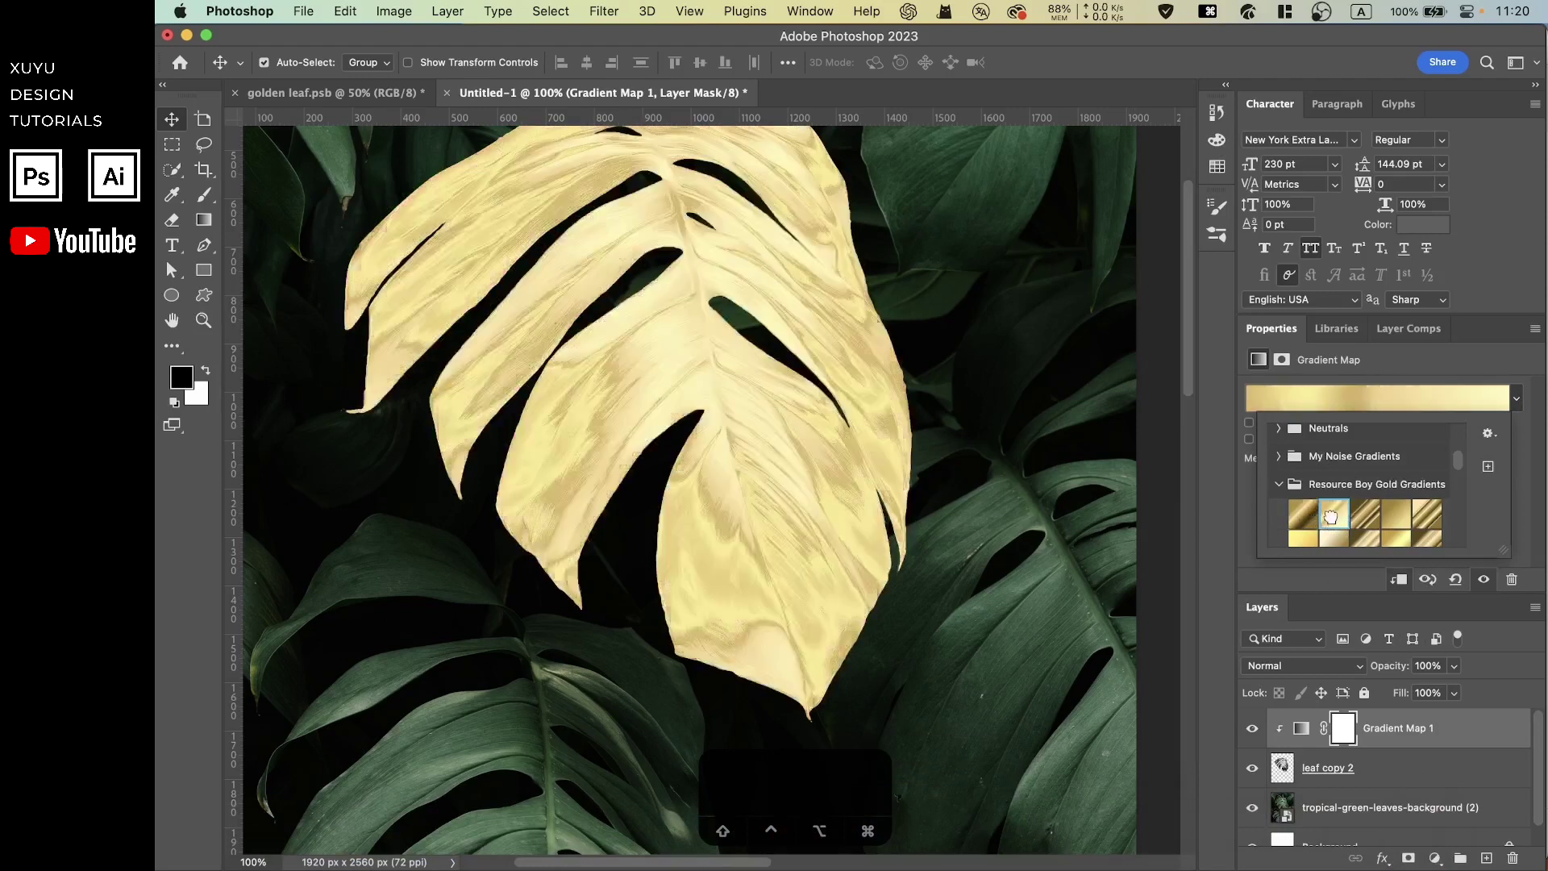
{"action": "scroll", "coordinate": [1395, 524], "scroll_direction": "down", "scroll_amount": 3}
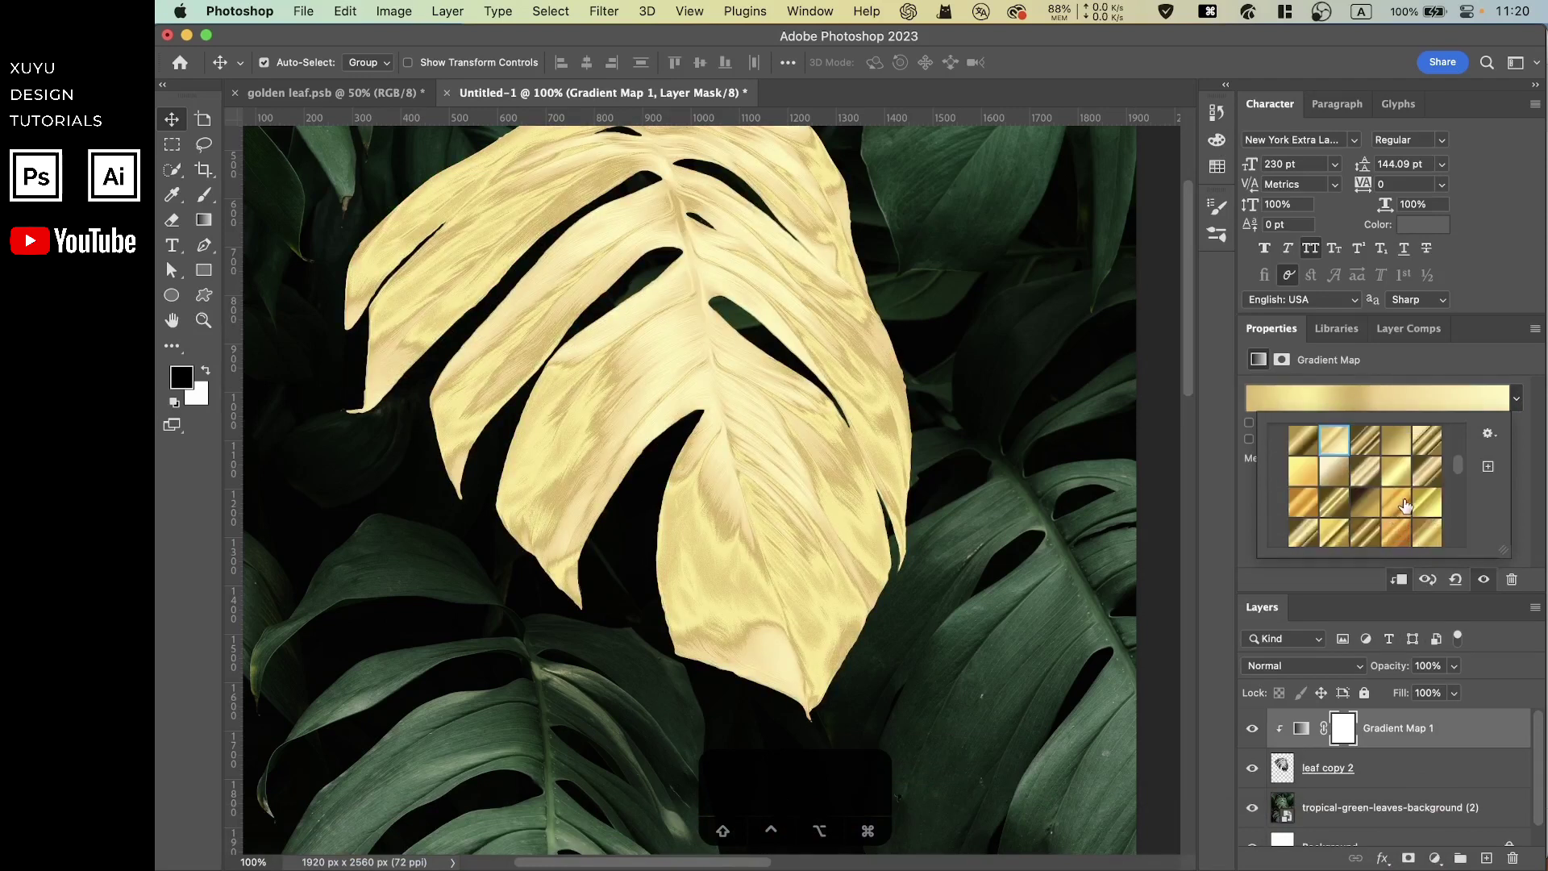
{"action": "left_click", "coordinate": [1420, 504]}
{"action": "scroll", "coordinate": [1422, 514], "scroll_direction": "down", "scroll_amount": 1}
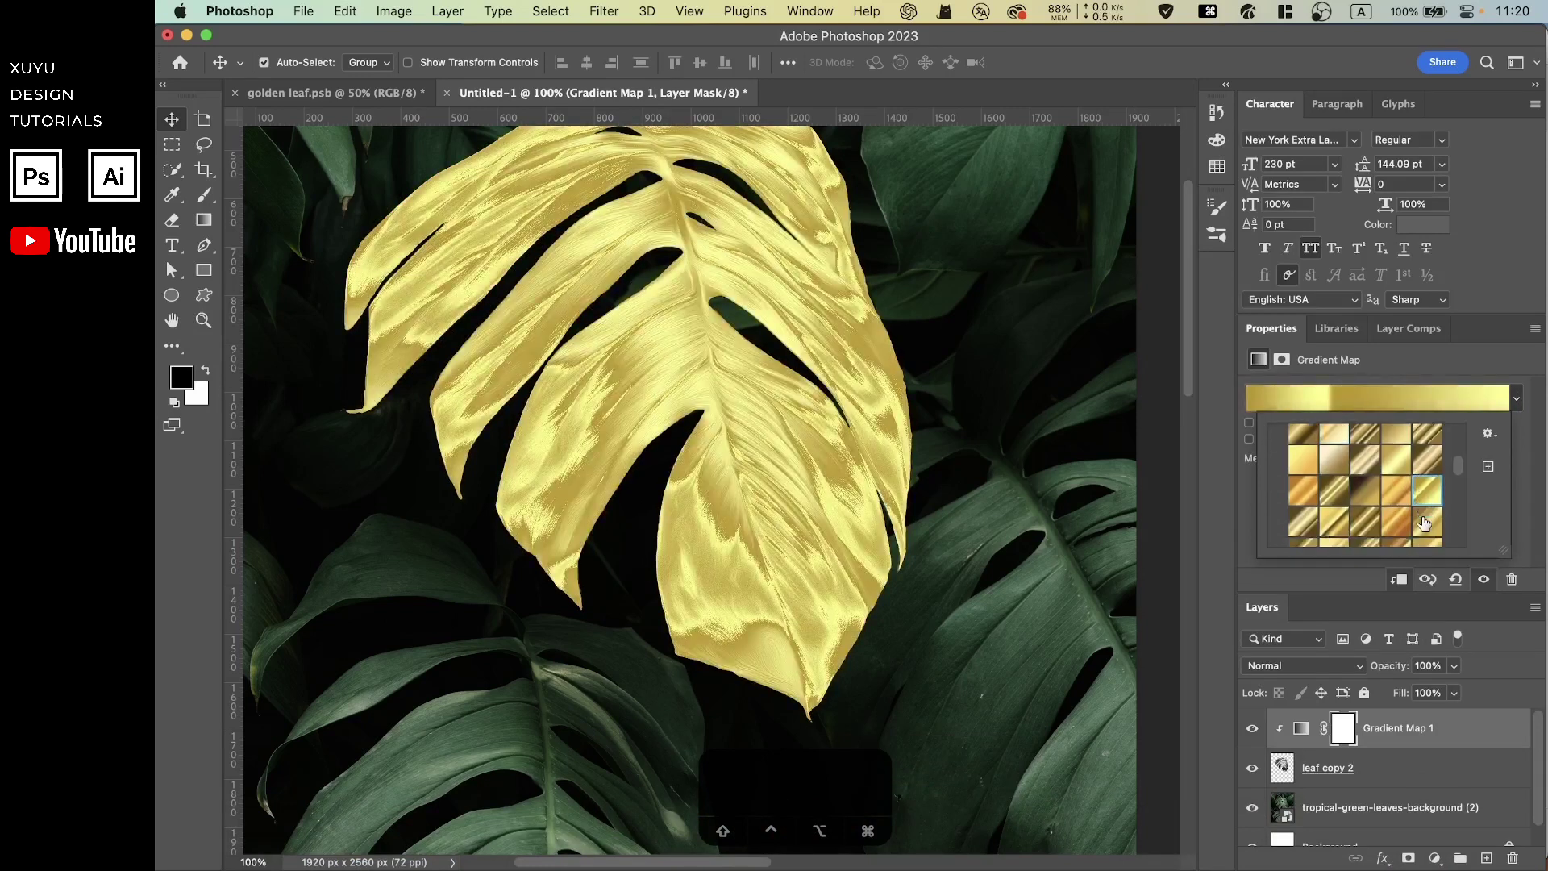
{"action": "left_click", "coordinate": [1422, 521]}
{"action": "left_click", "coordinate": [1398, 523]}
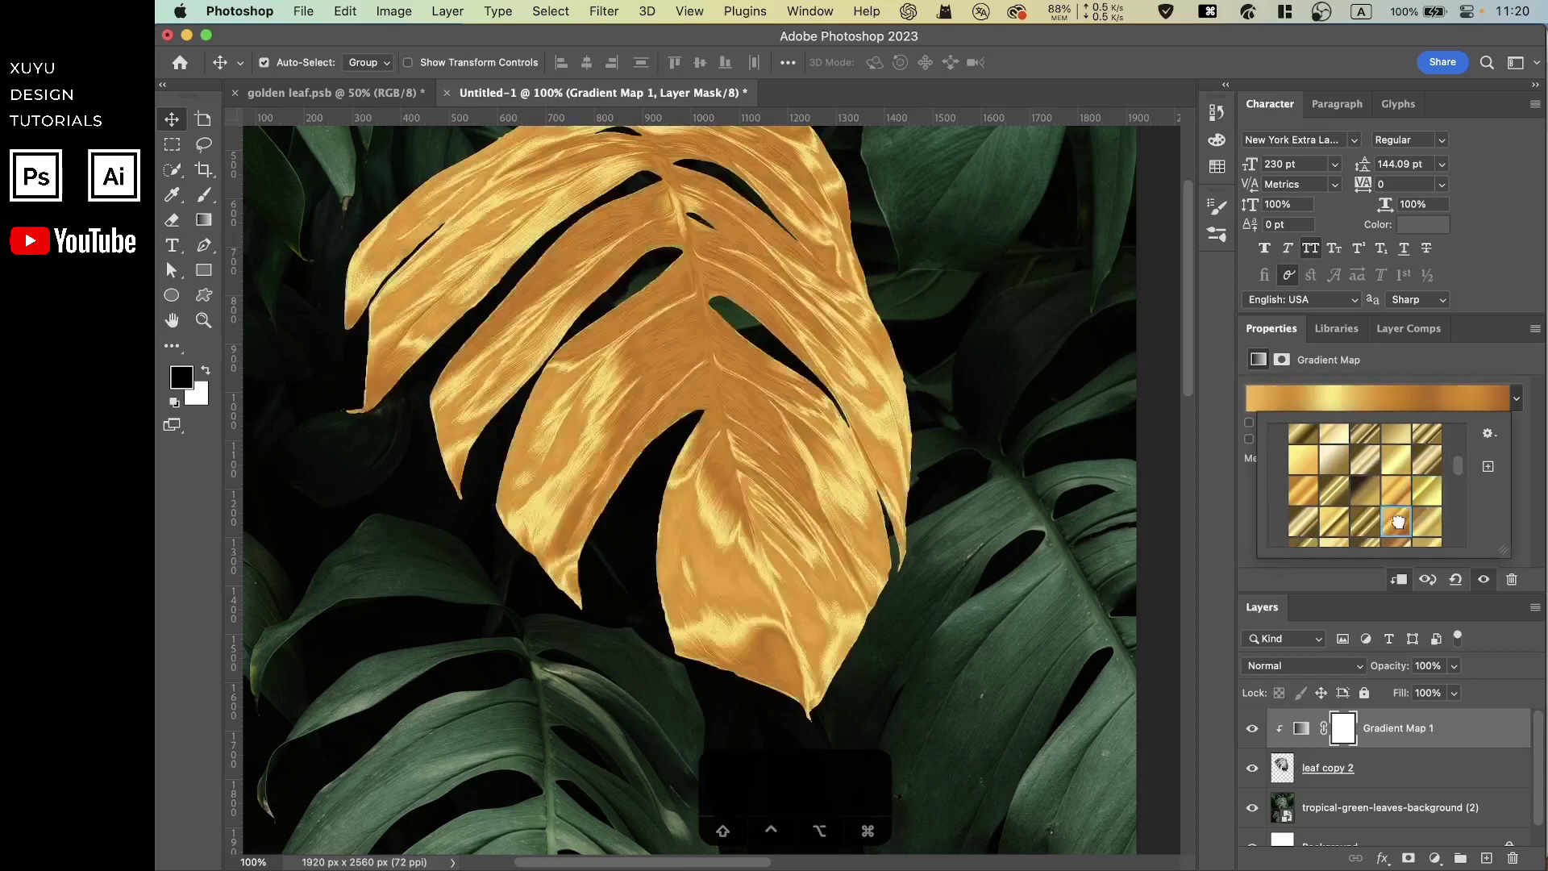
{"action": "left_click", "coordinate": [1398, 495]}
{"action": "scroll", "coordinate": [1403, 496], "scroll_direction": "down", "scroll_amount": 2}
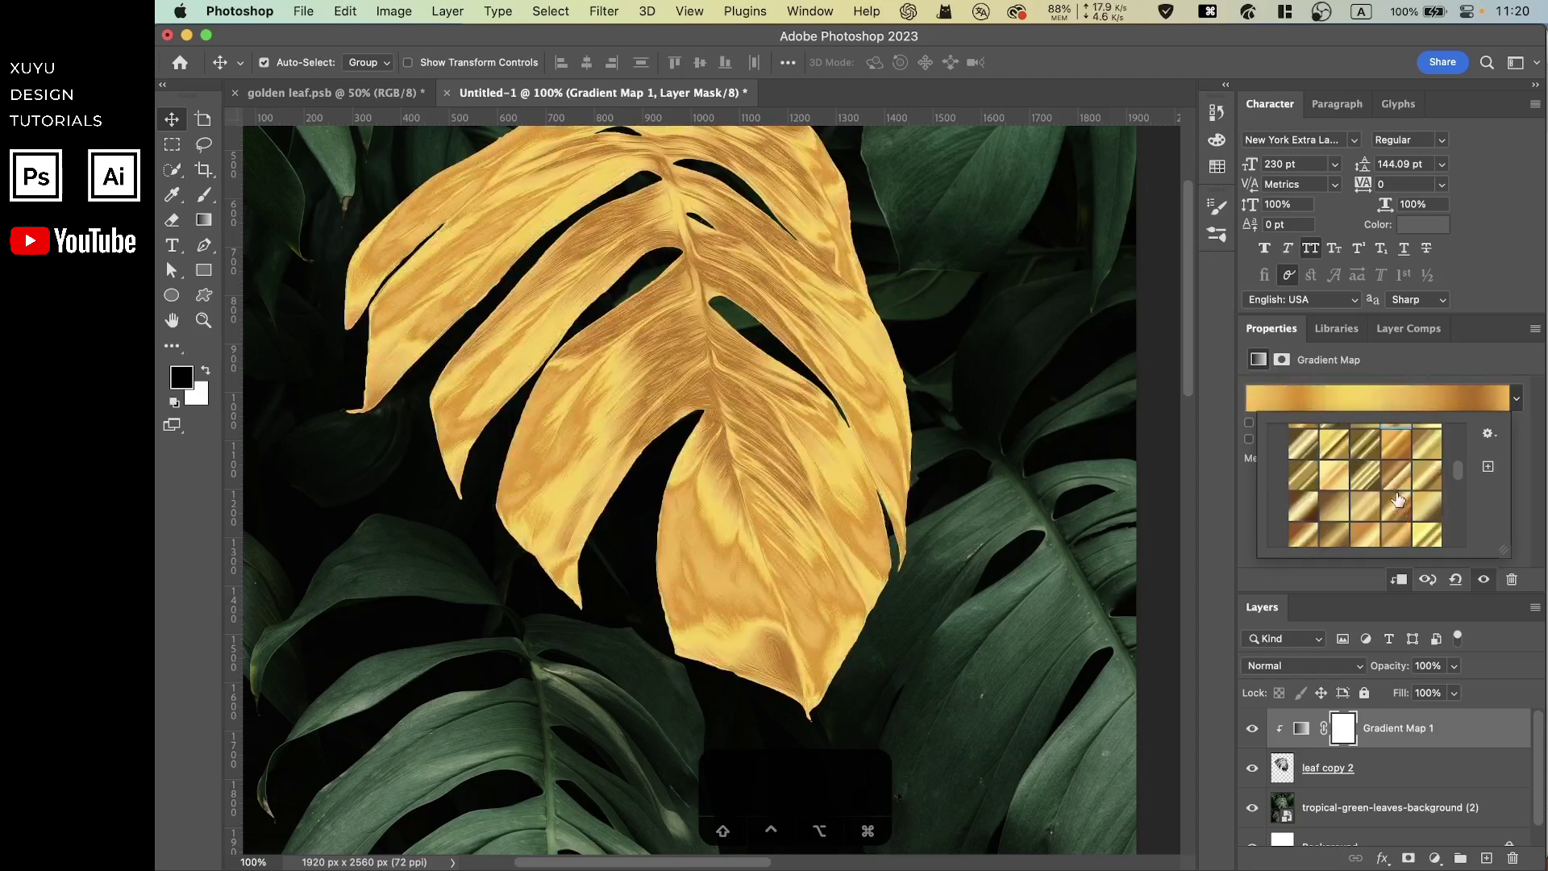
{"action": "left_click", "coordinate": [1430, 476]}
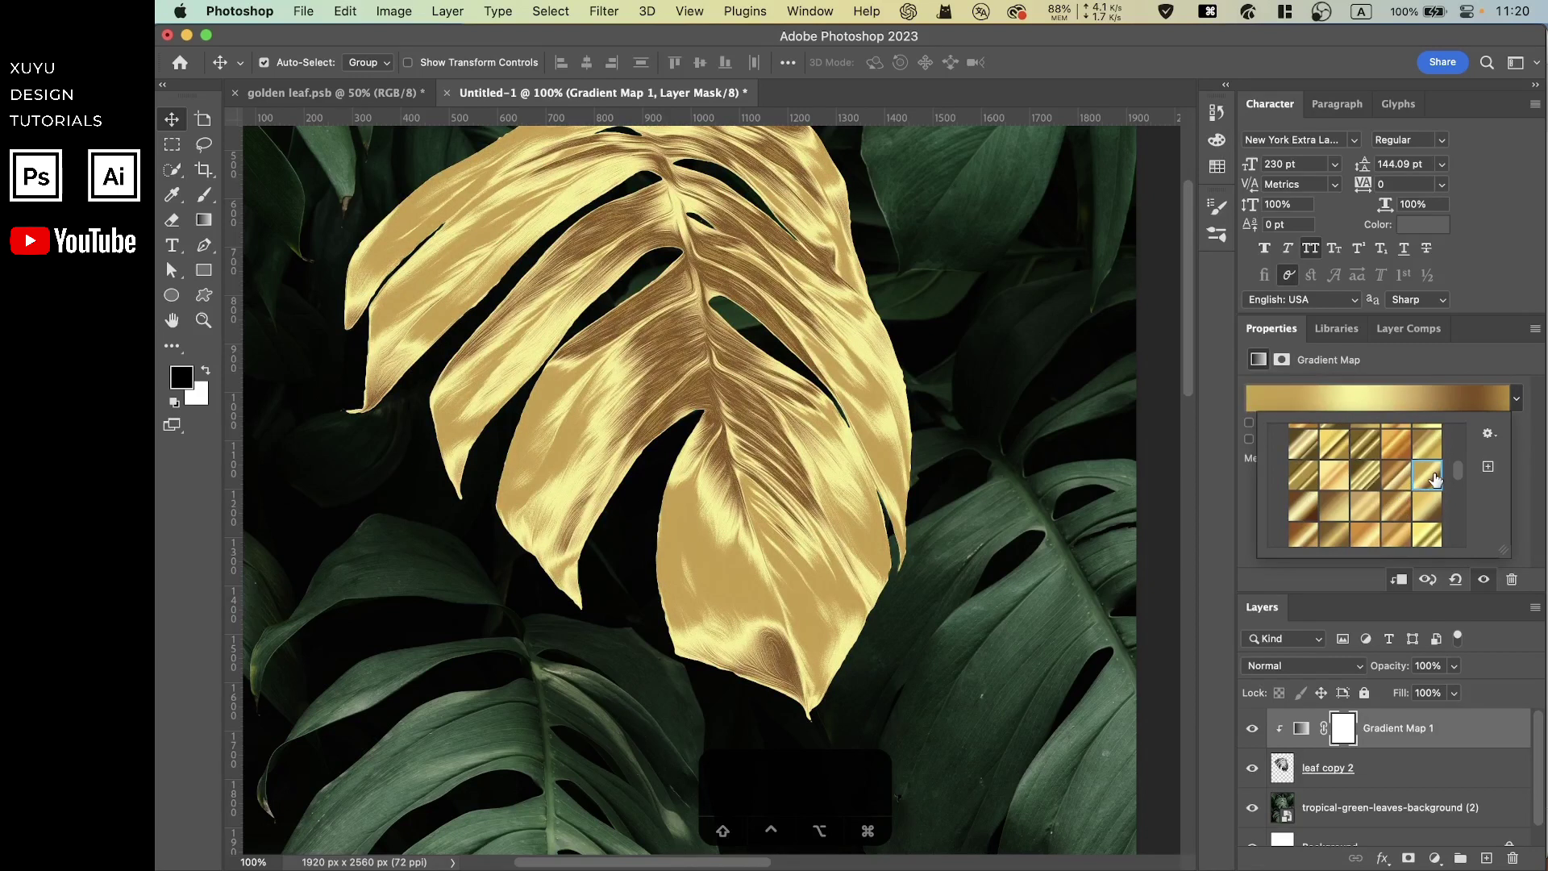
{"action": "scroll", "coordinate": [1412, 496], "scroll_direction": "down", "scroll_amount": 2}
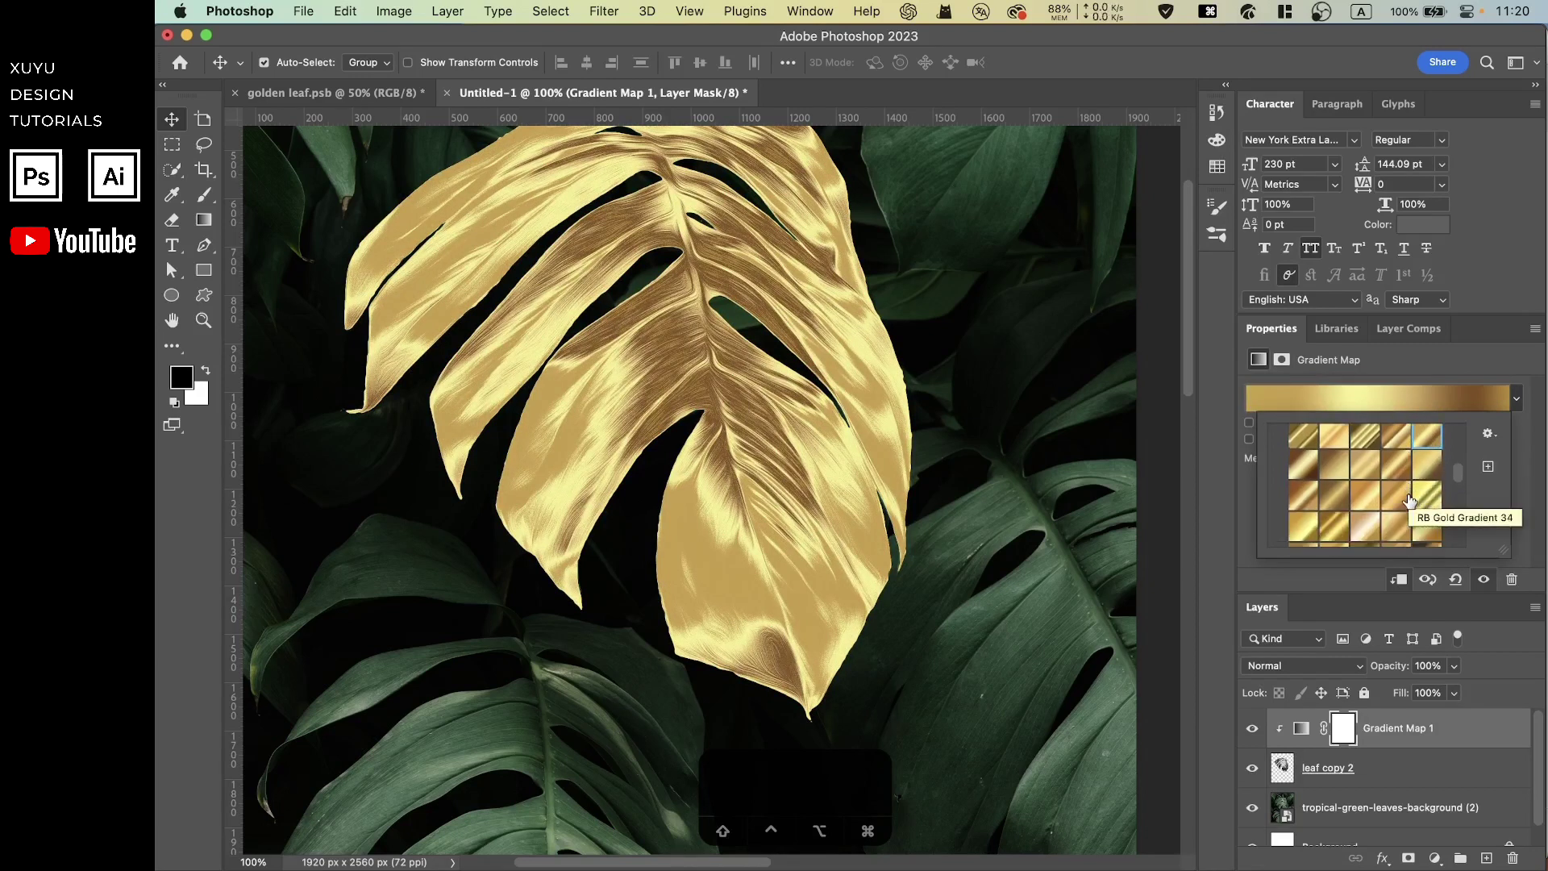
{"action": "scroll", "coordinate": [1409, 501], "scroll_direction": "down", "scroll_amount": 2}
{"action": "scroll", "coordinate": [1427, 467], "scroll_direction": "up", "scroll_amount": 2}
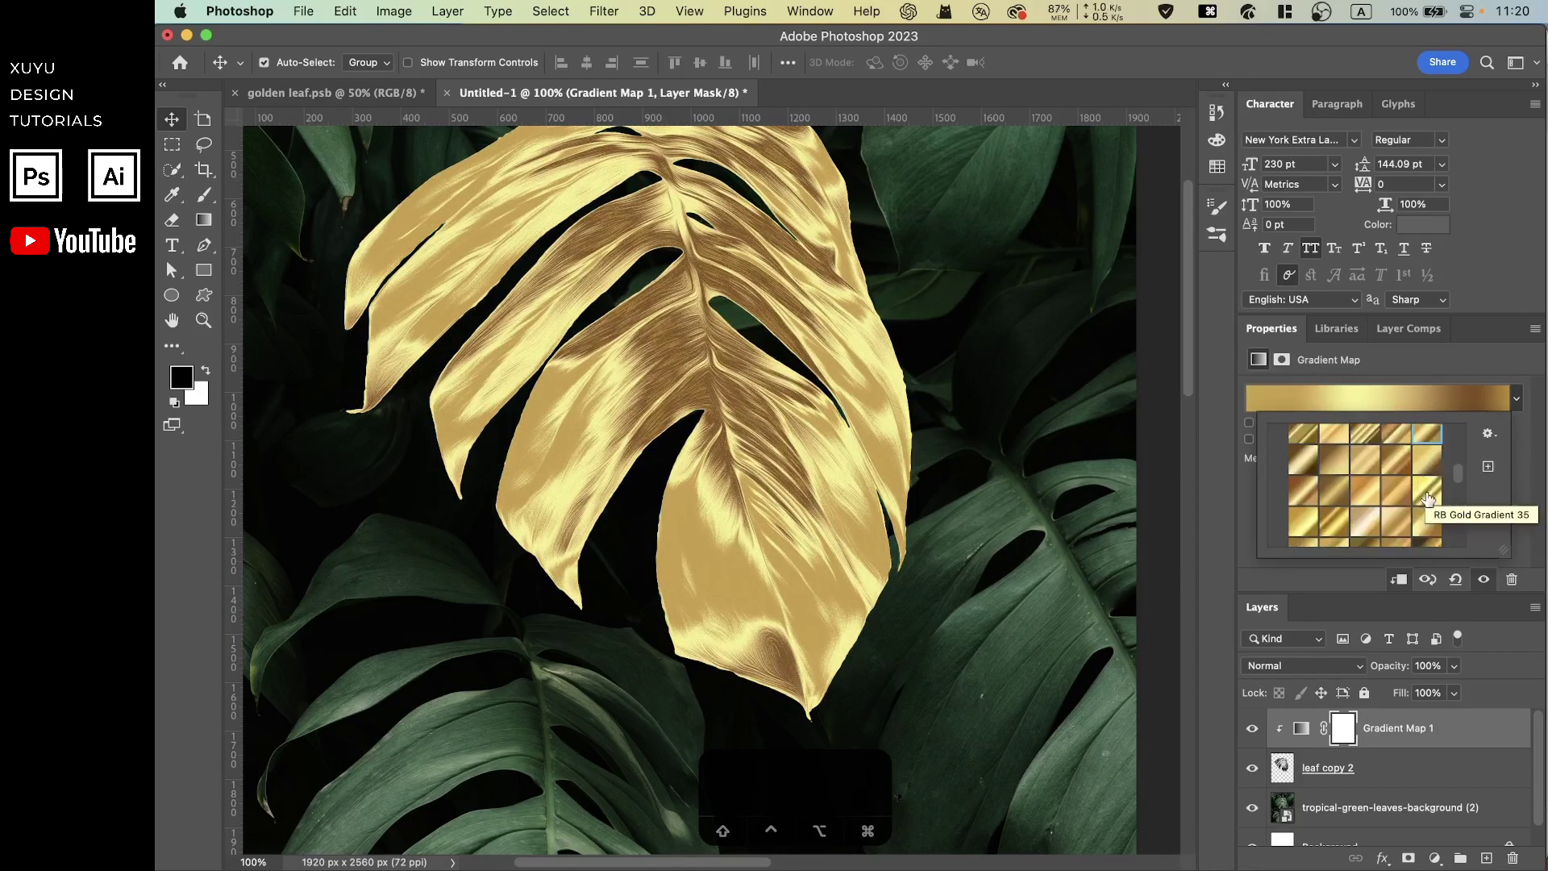
{"action": "left_click", "coordinate": [1427, 497]}
{"action": "left_click", "coordinate": [1363, 493]}
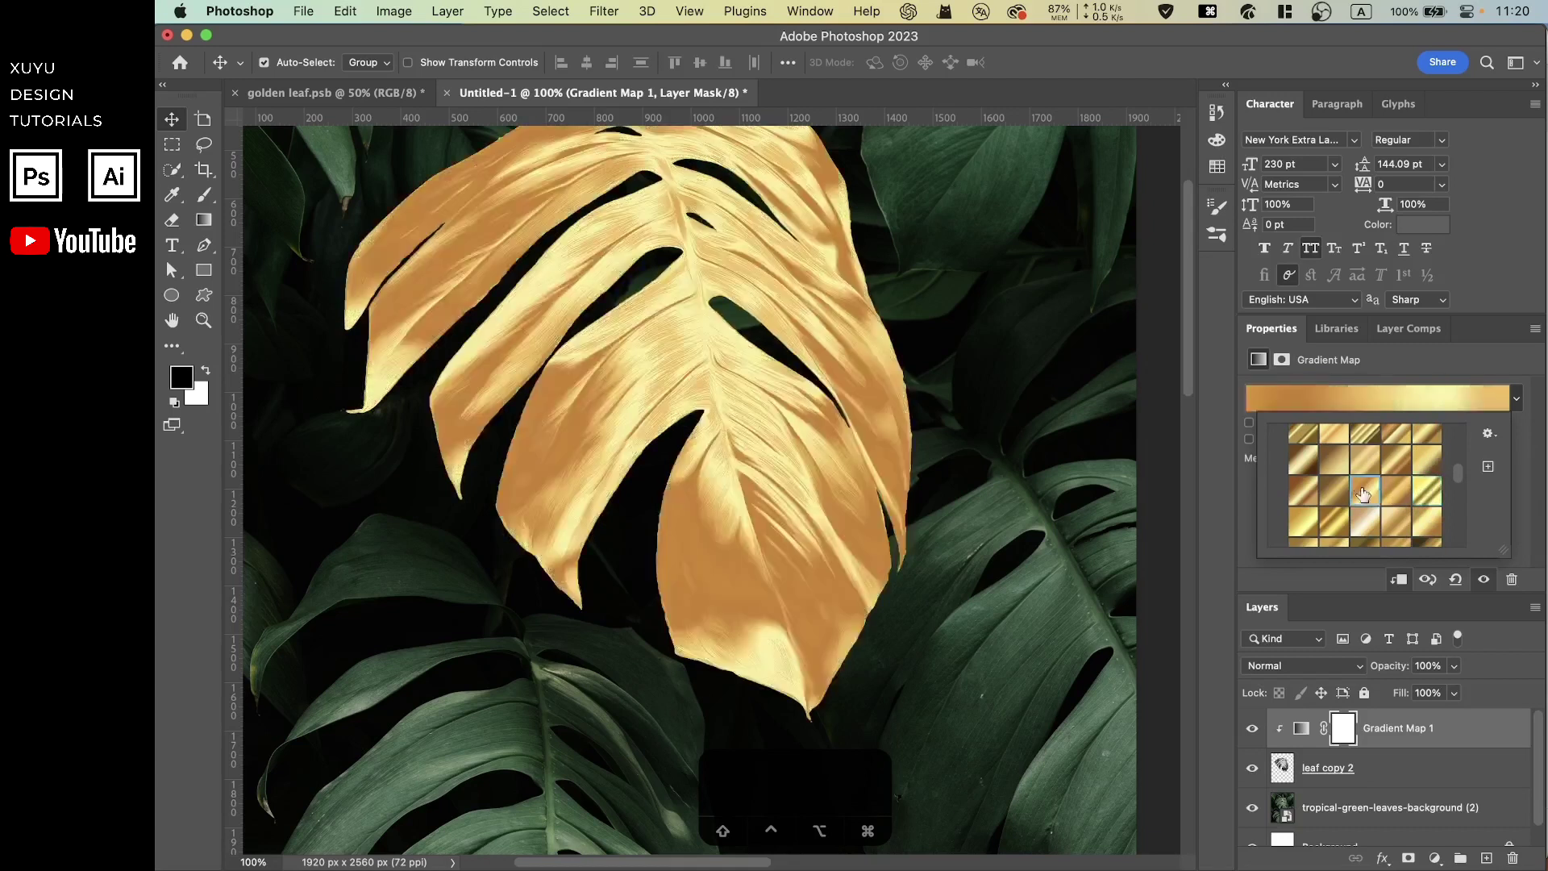
{"action": "scroll", "coordinate": [1388, 498], "scroll_direction": "down", "scroll_amount": 4}
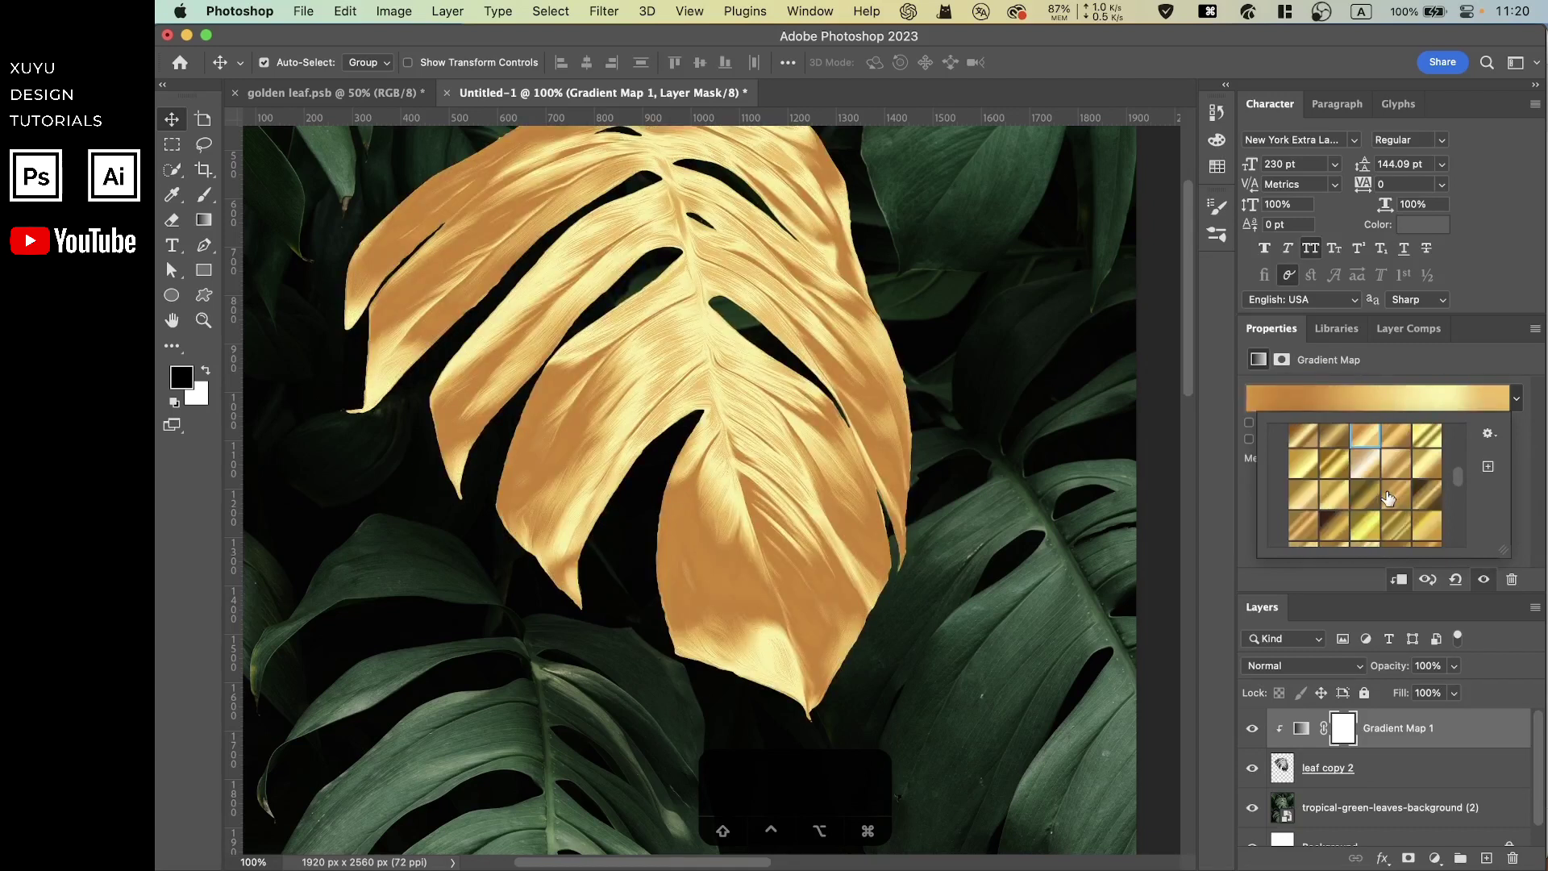
{"action": "scroll", "coordinate": [1387, 497], "scroll_direction": "down", "scroll_amount": 3}
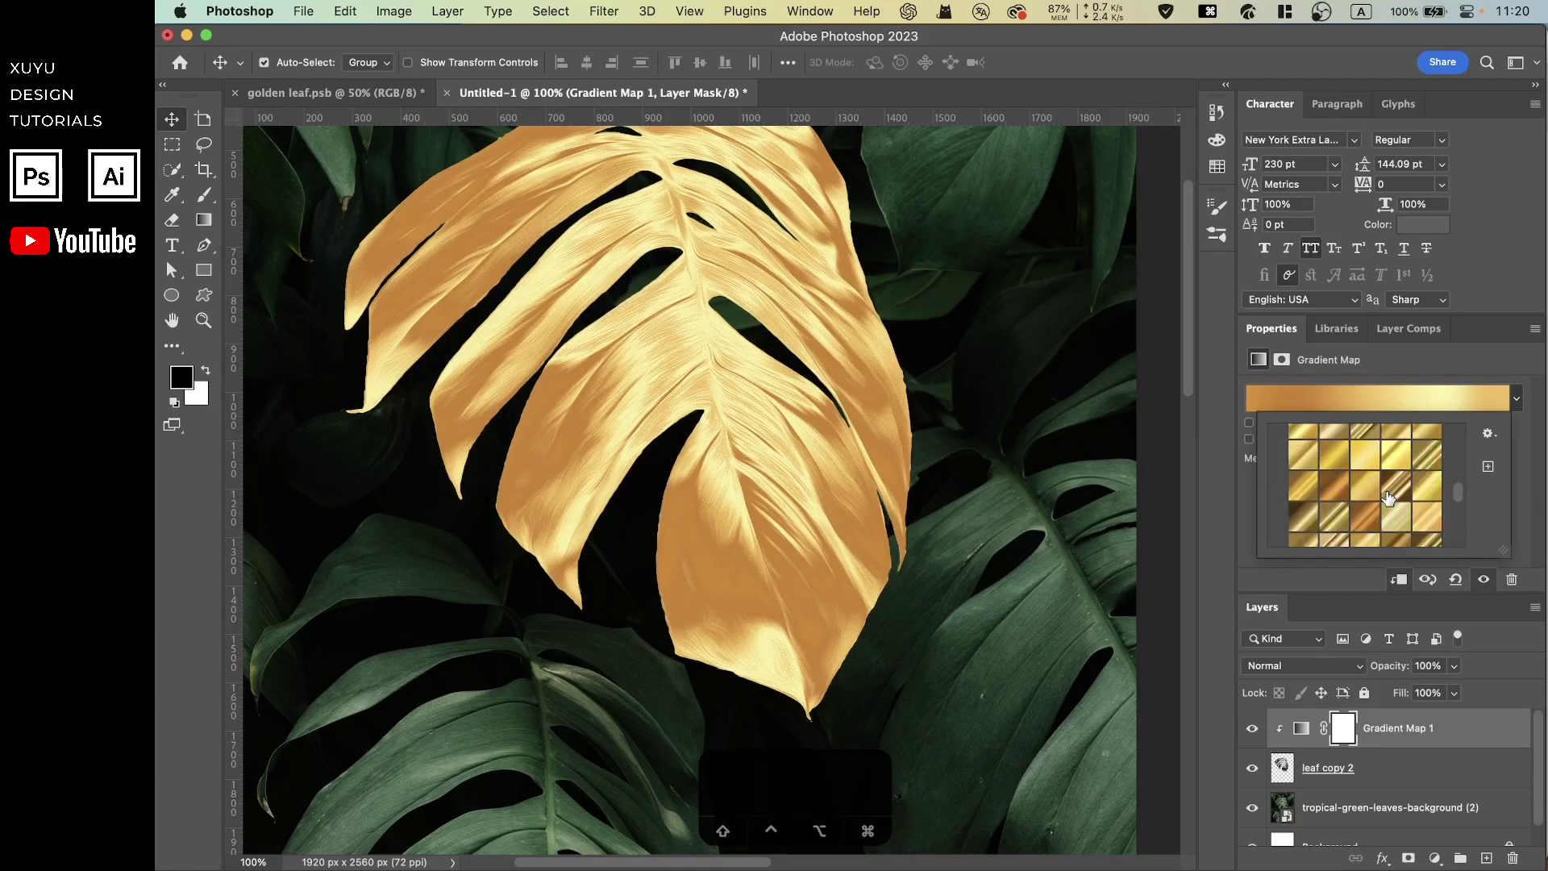
{"action": "left_click", "coordinate": [1420, 491]}
{"action": "scroll", "coordinate": [1424, 497], "scroll_direction": "down", "scroll_amount": 2}
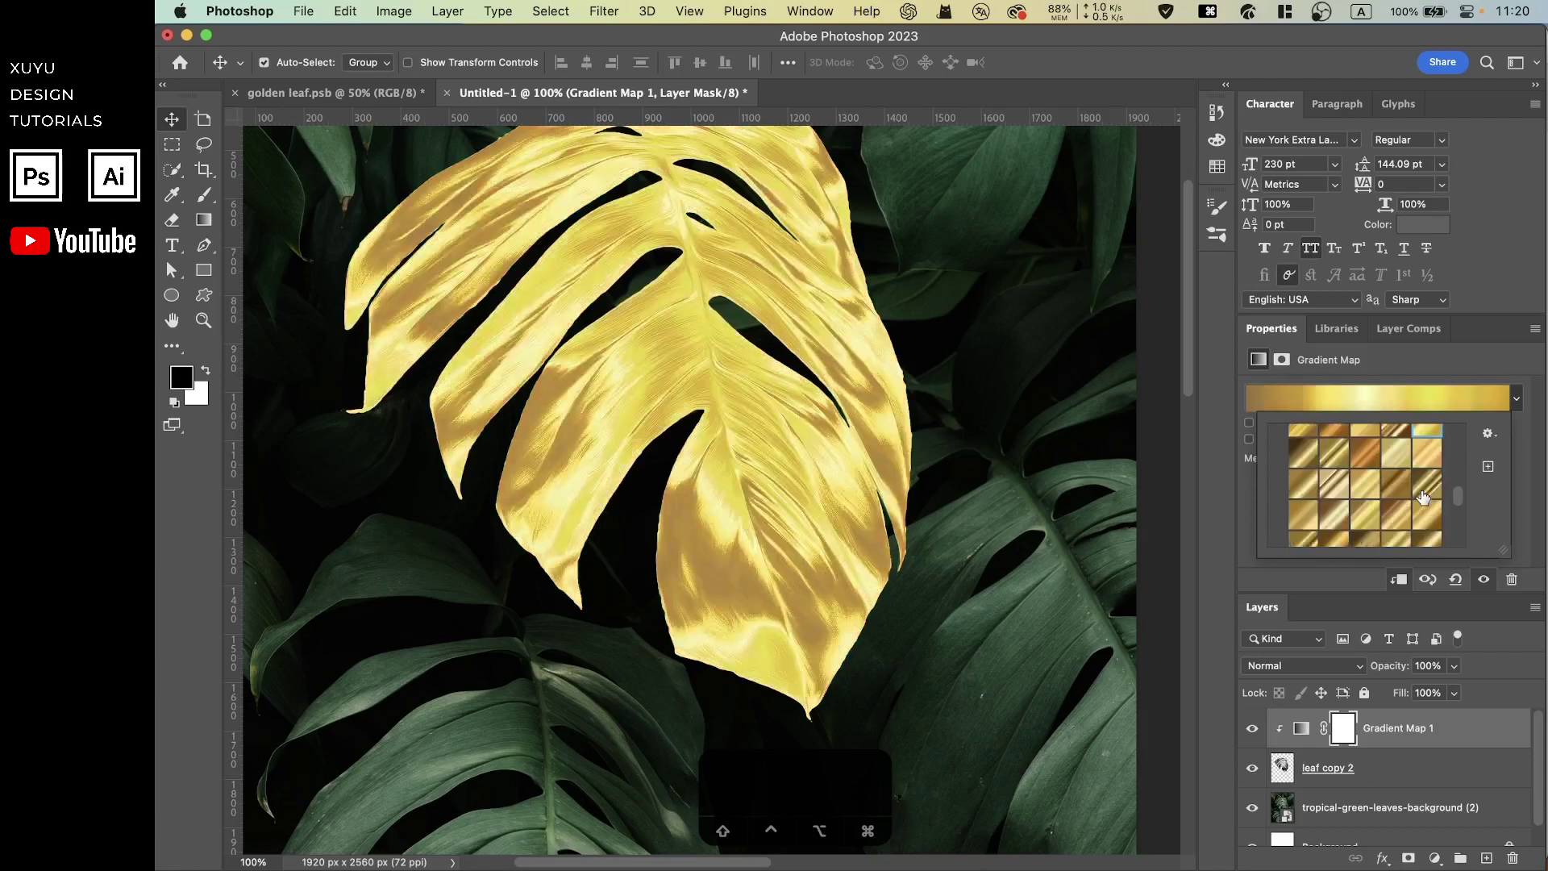
{"action": "left_click", "coordinate": [1389, 512]}
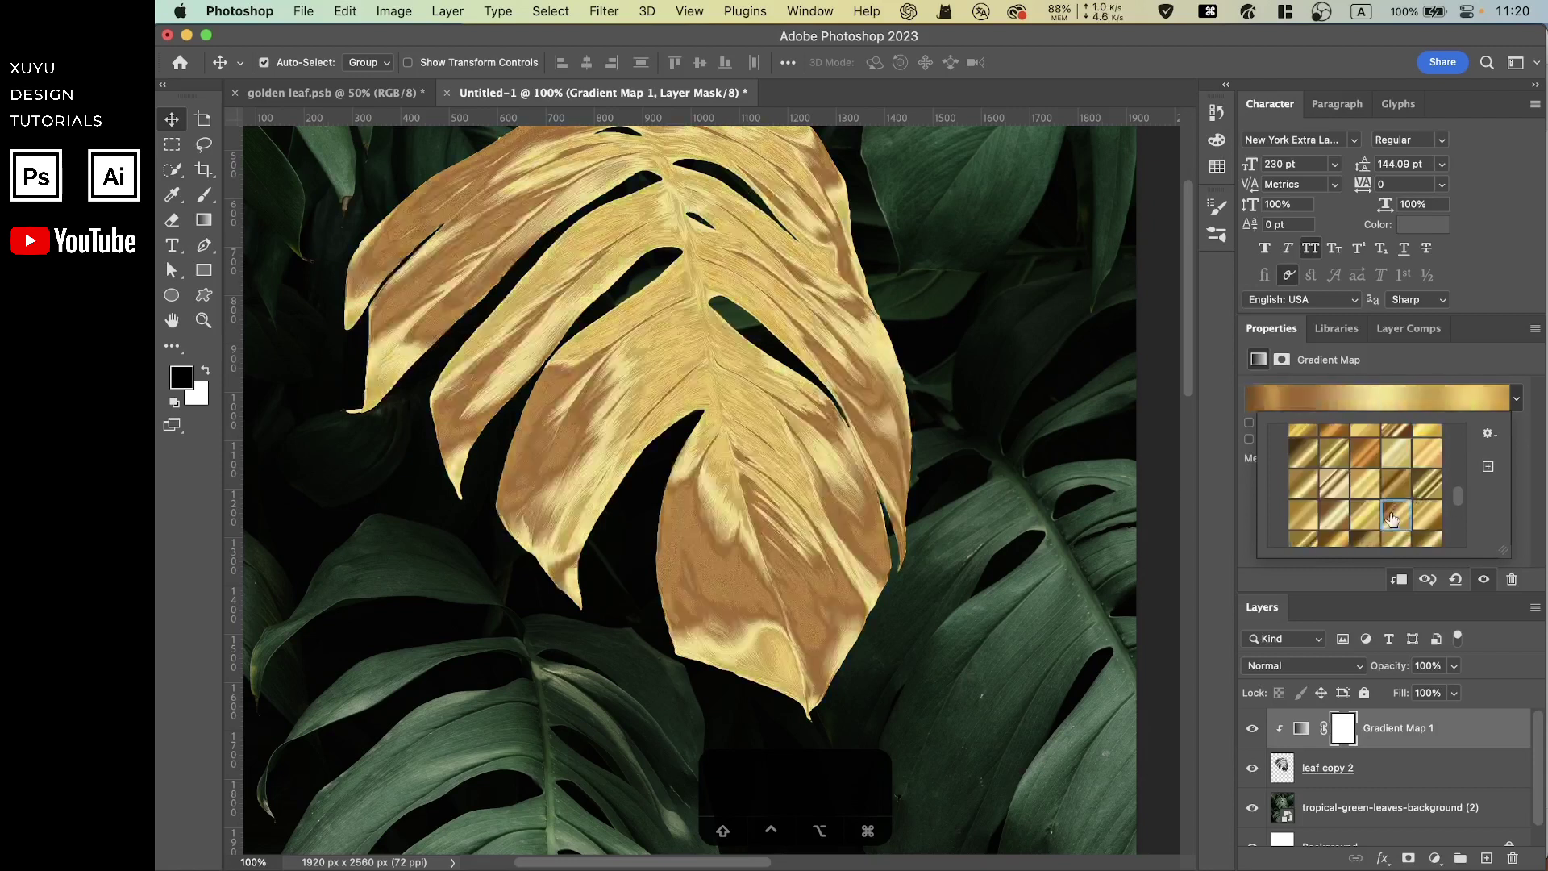
{"action": "scroll", "coordinate": [1396, 518], "scroll_direction": "down", "scroll_amount": 1}
{"action": "scroll", "coordinate": [1386, 515], "scroll_direction": "down", "scroll_amount": 1}
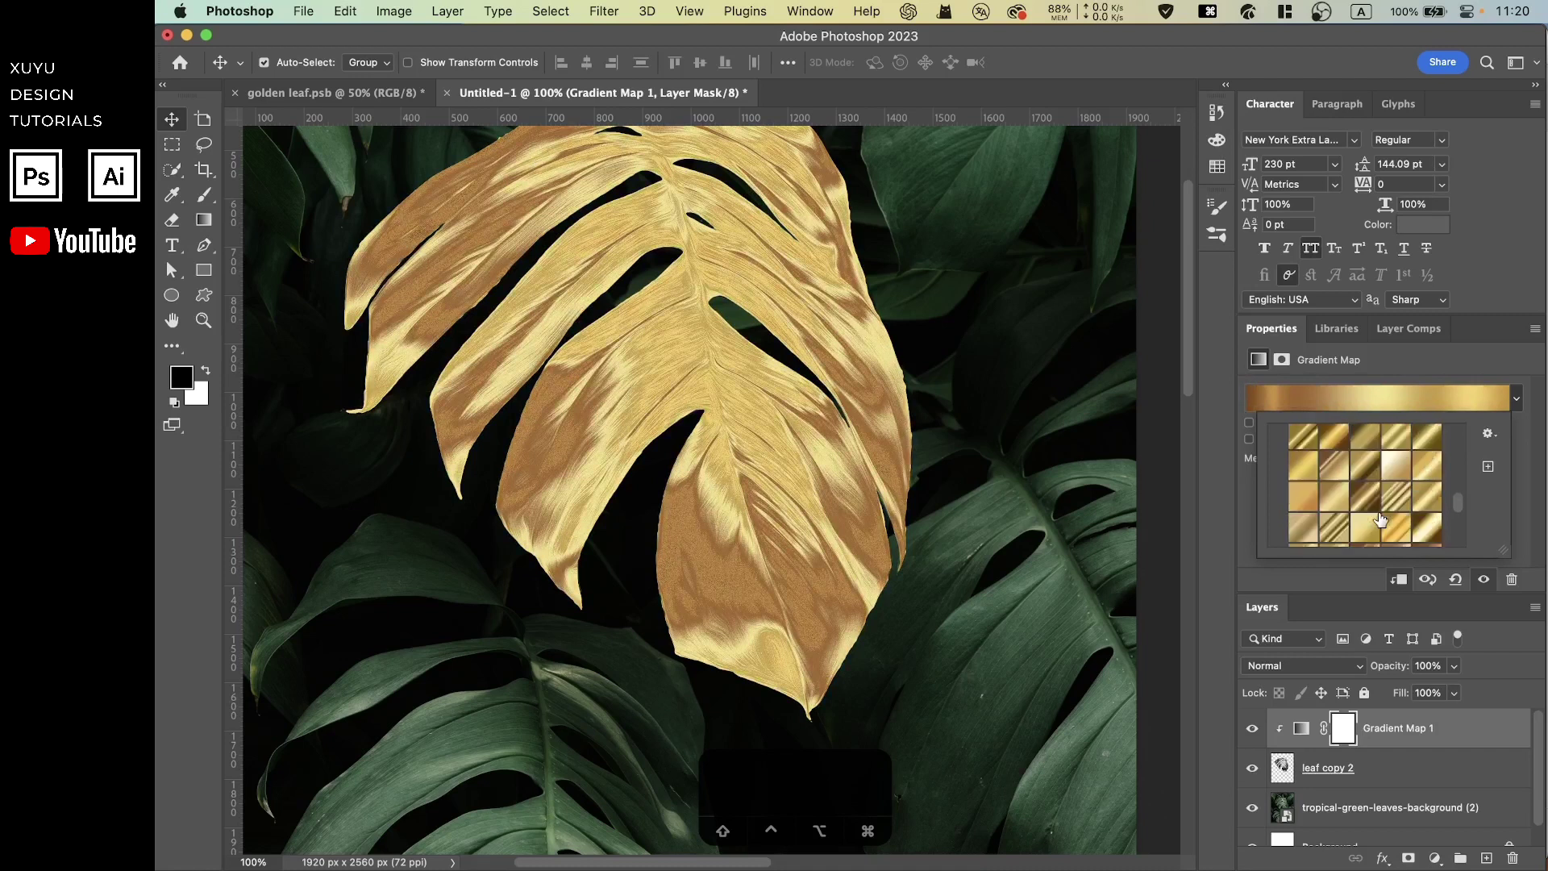
{"action": "left_click", "coordinate": [1429, 470]}
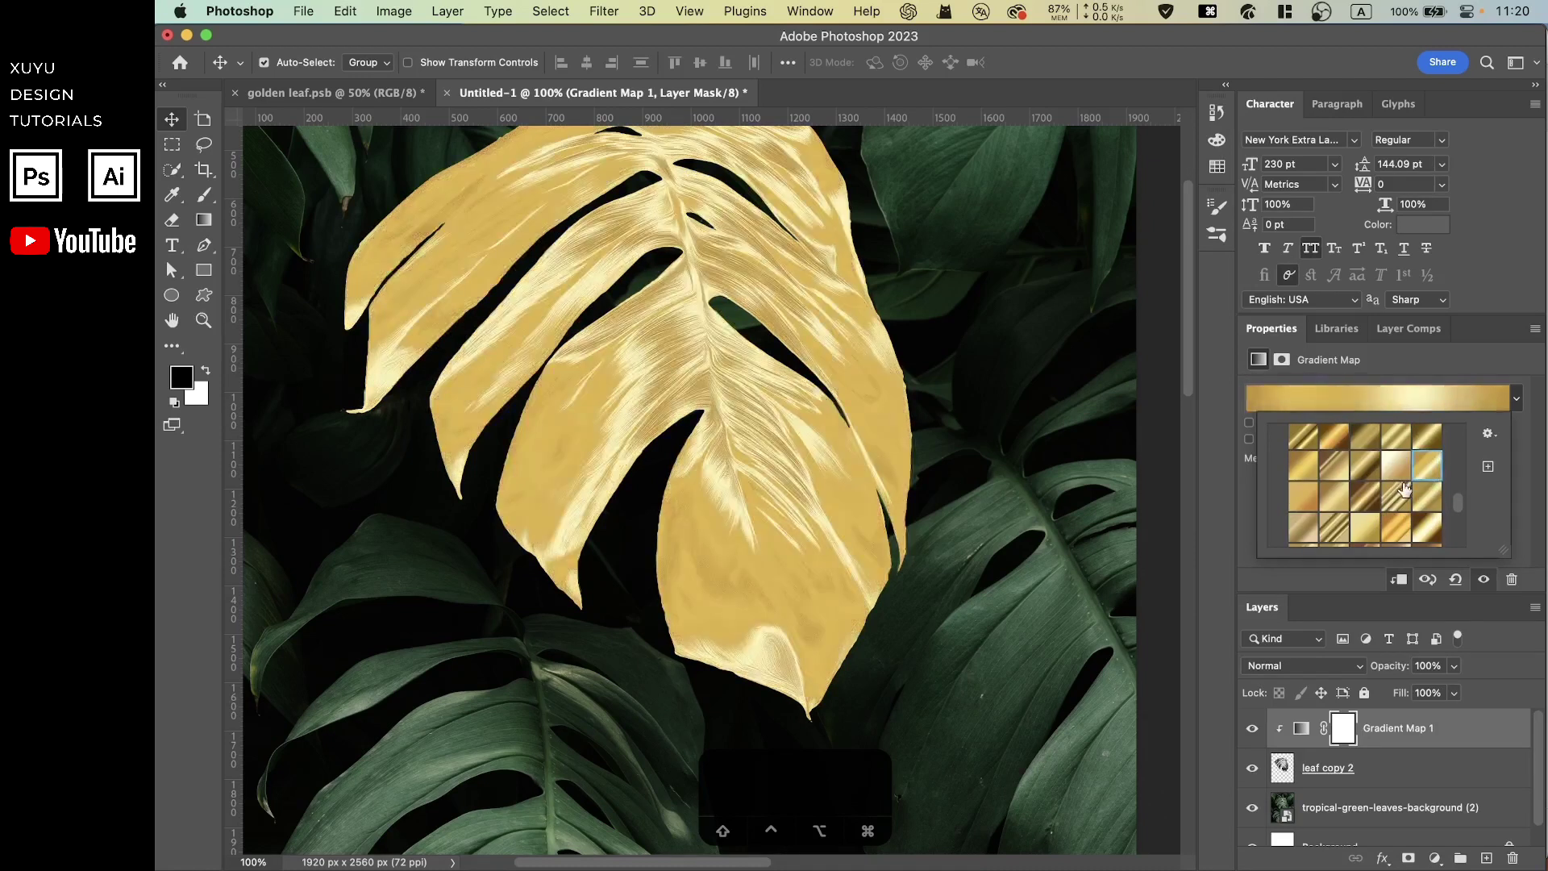
{"action": "scroll", "coordinate": [1404, 490], "scroll_direction": "down", "scroll_amount": 2}
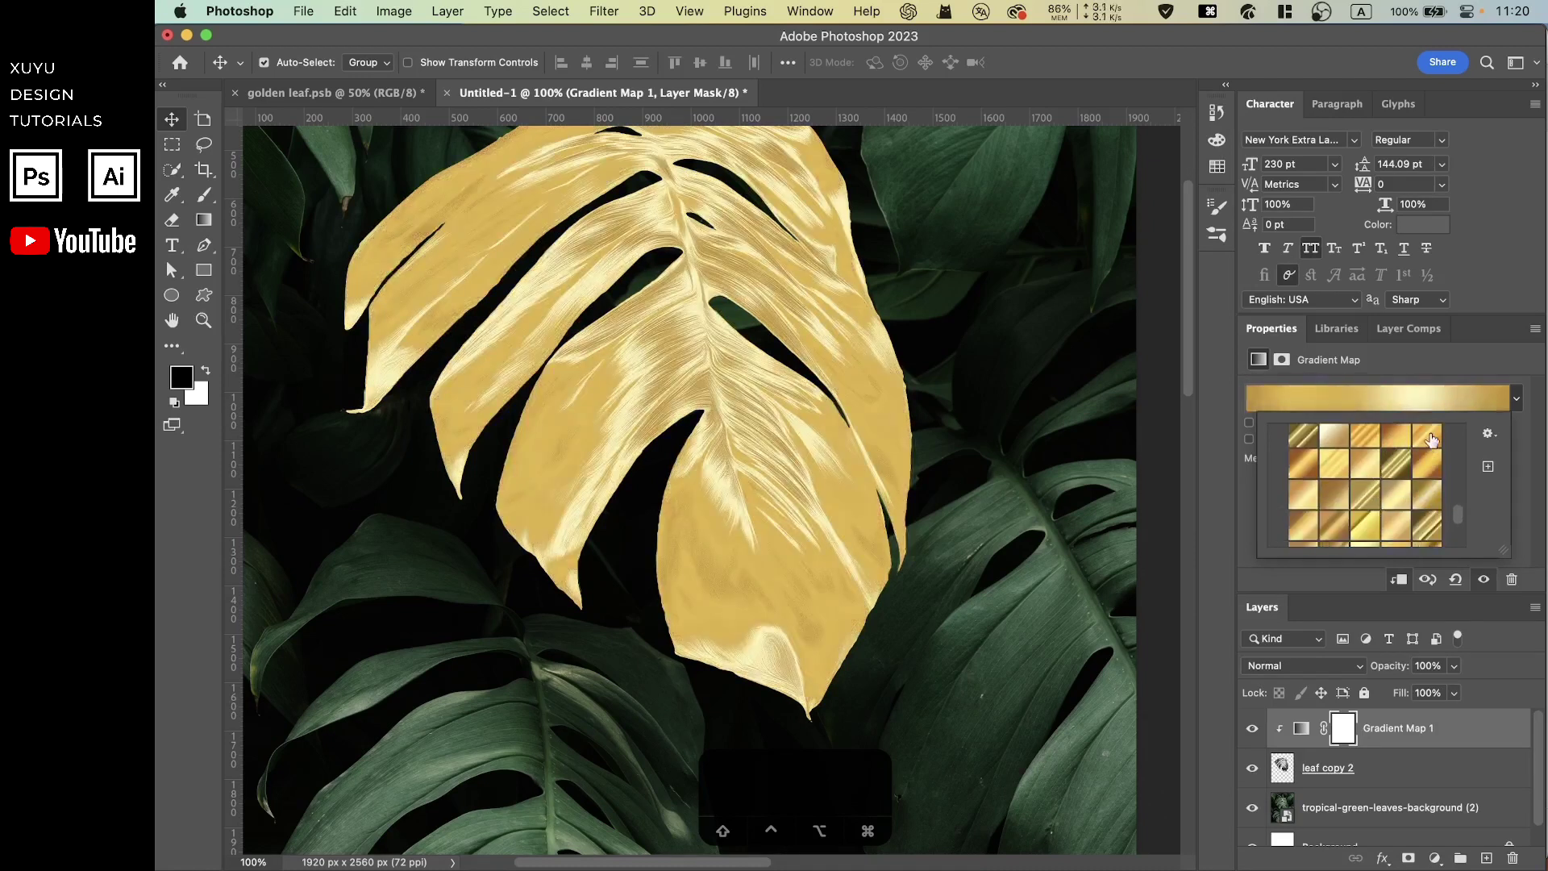
{"action": "left_click", "coordinate": [1428, 435]}
{"action": "left_click", "coordinate": [1427, 464]}
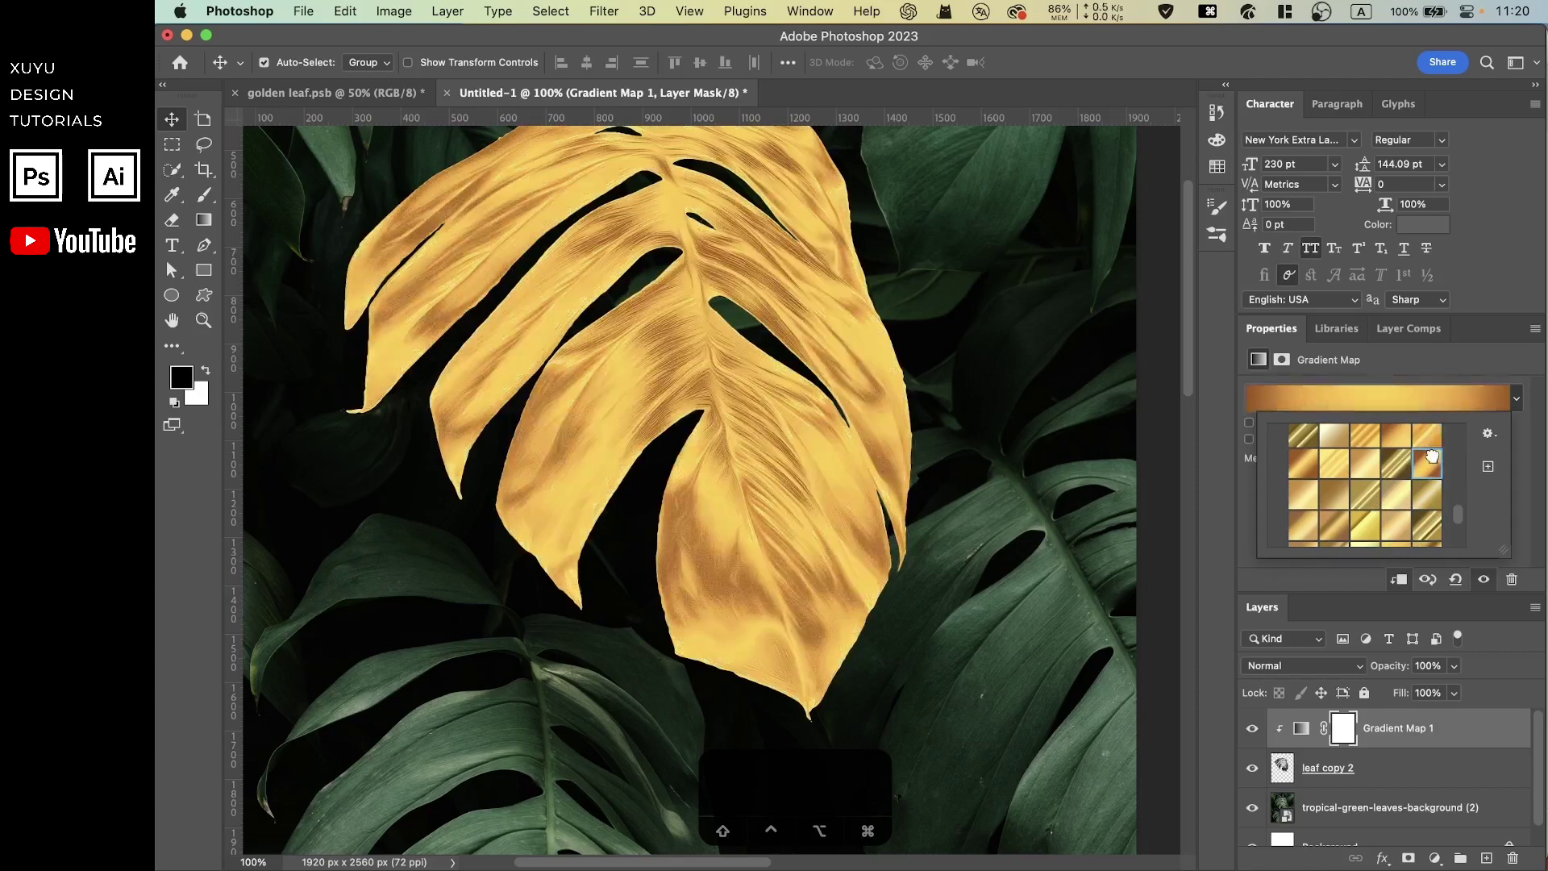
{"action": "left_click", "coordinate": [1330, 469]}
{"action": "left_click", "coordinate": [1304, 464]}
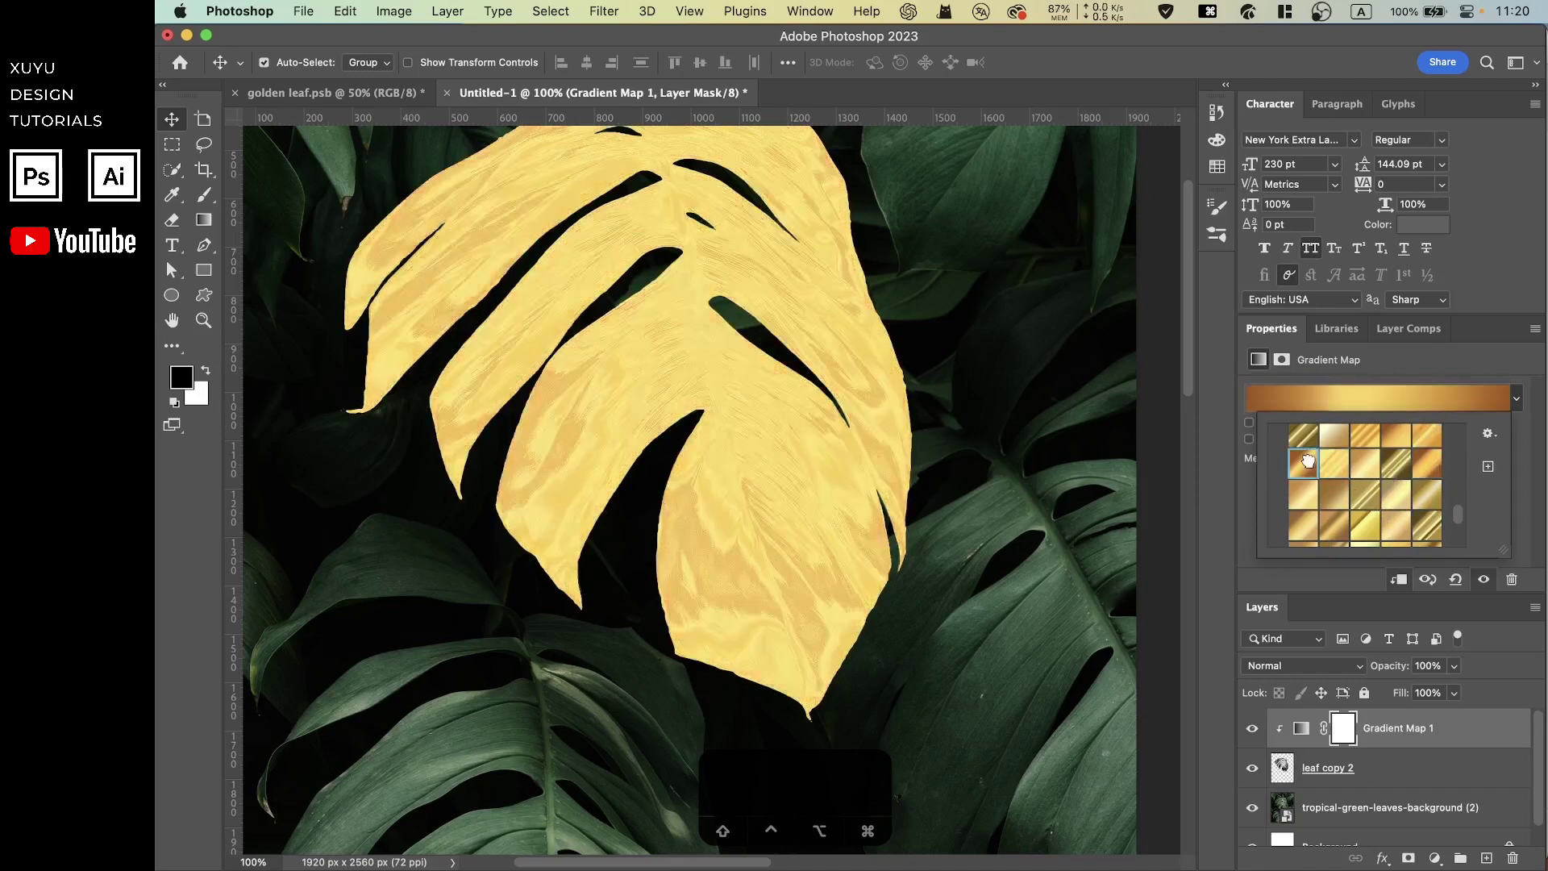
{"action": "scroll", "coordinate": [1371, 495], "scroll_direction": "down", "scroll_amount": 1}
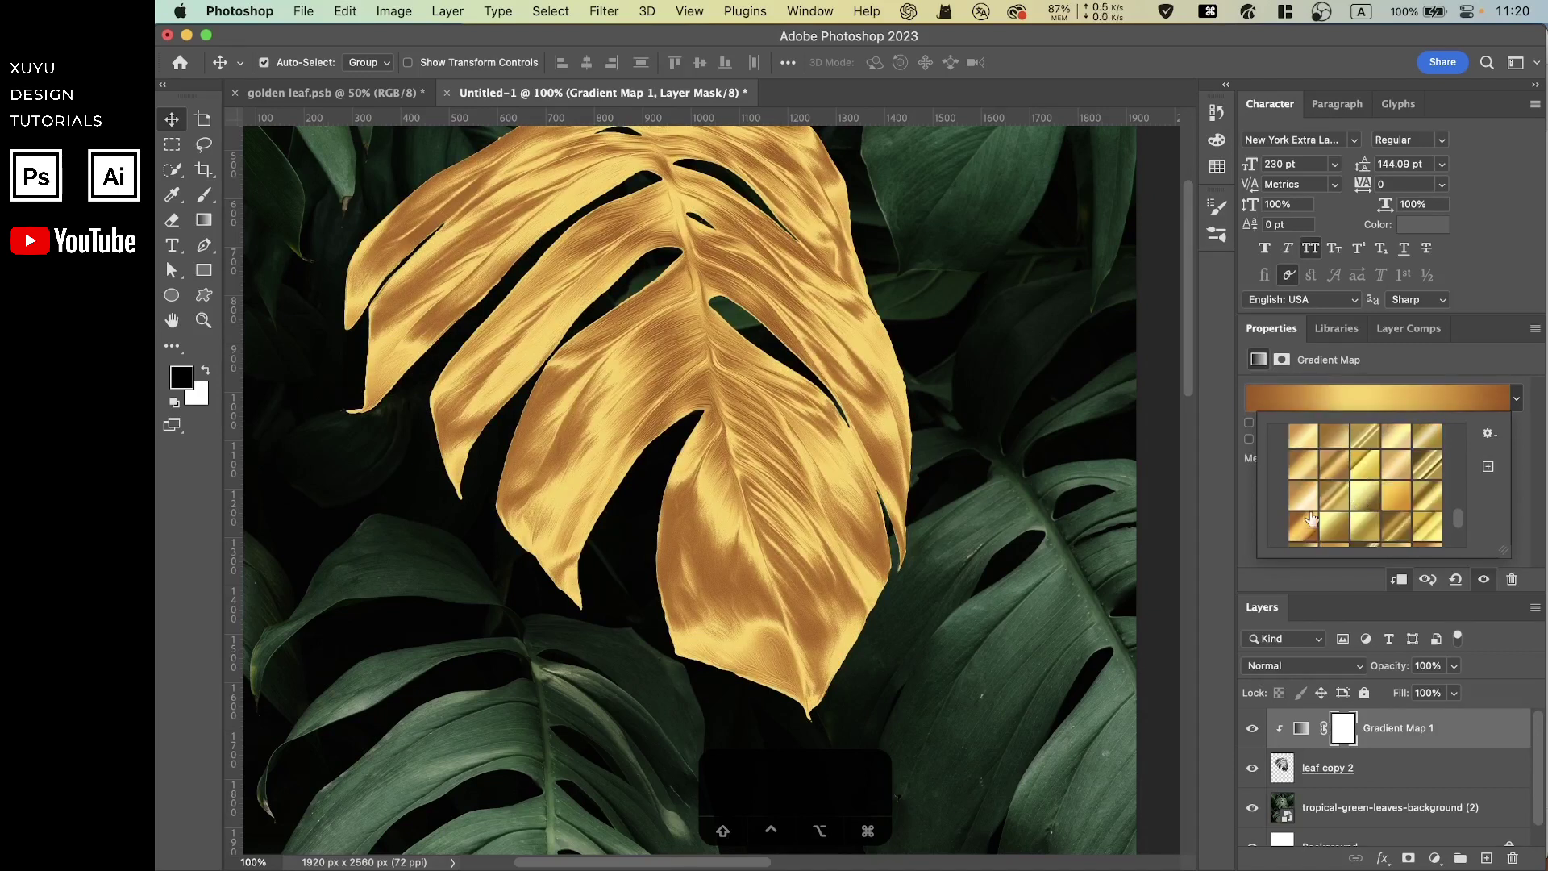
{"action": "scroll", "coordinate": [1313, 520], "scroll_direction": "down", "scroll_amount": 2}
{"action": "scroll", "coordinate": [1324, 498], "scroll_direction": "down", "scroll_amount": 3}
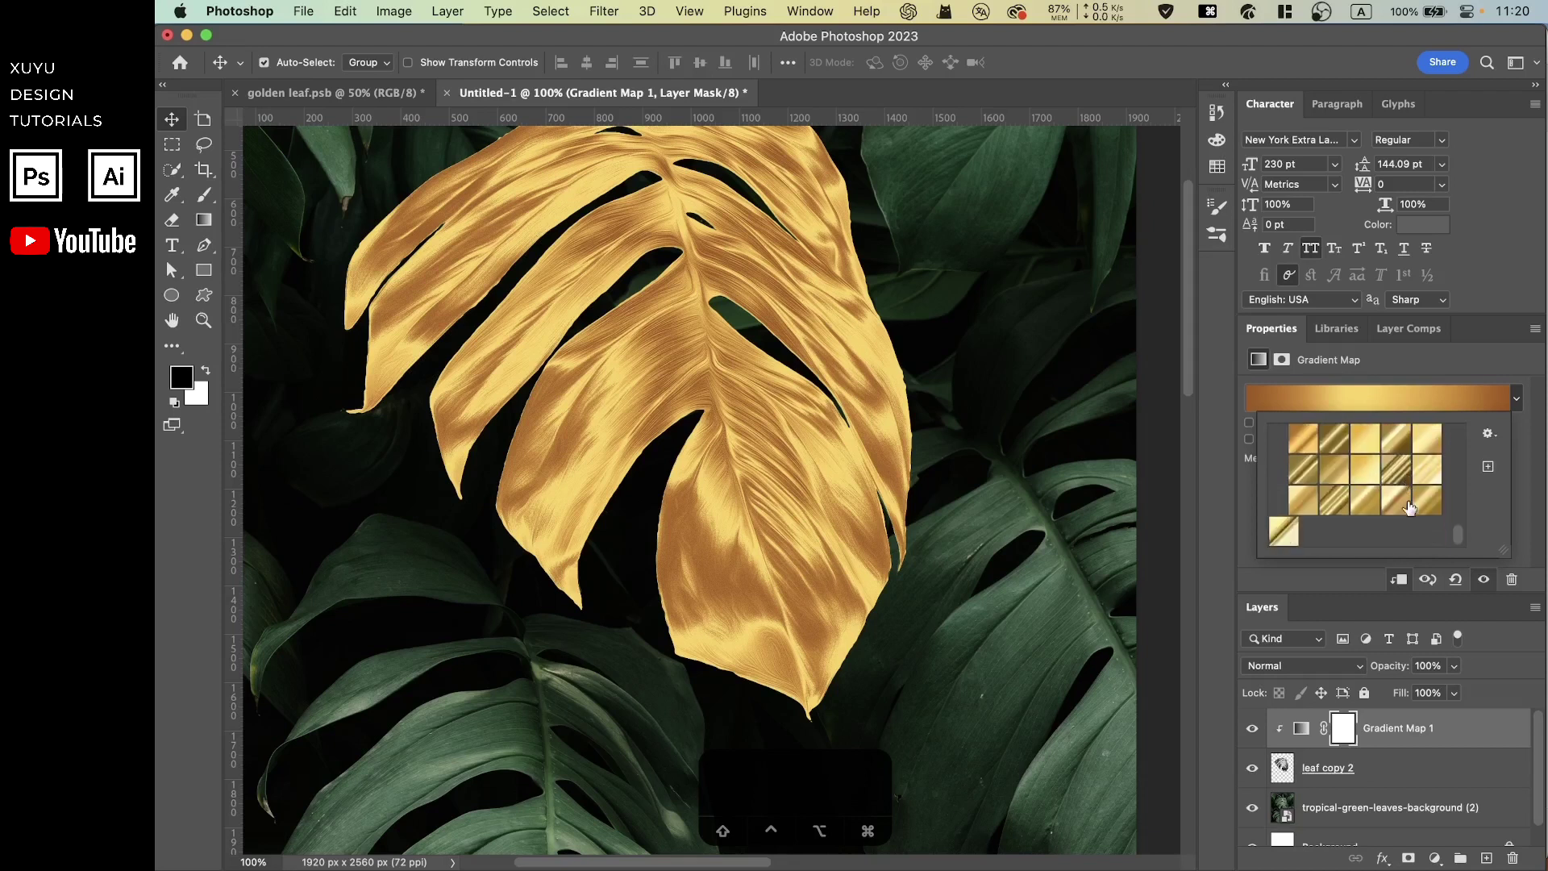
Step: Compare the last presets in the Resource Boy Gold Gradients group and apply RB Gold Gradient 198 to the Gradient Map
{"action": "left_click", "coordinate": [1395, 500]}
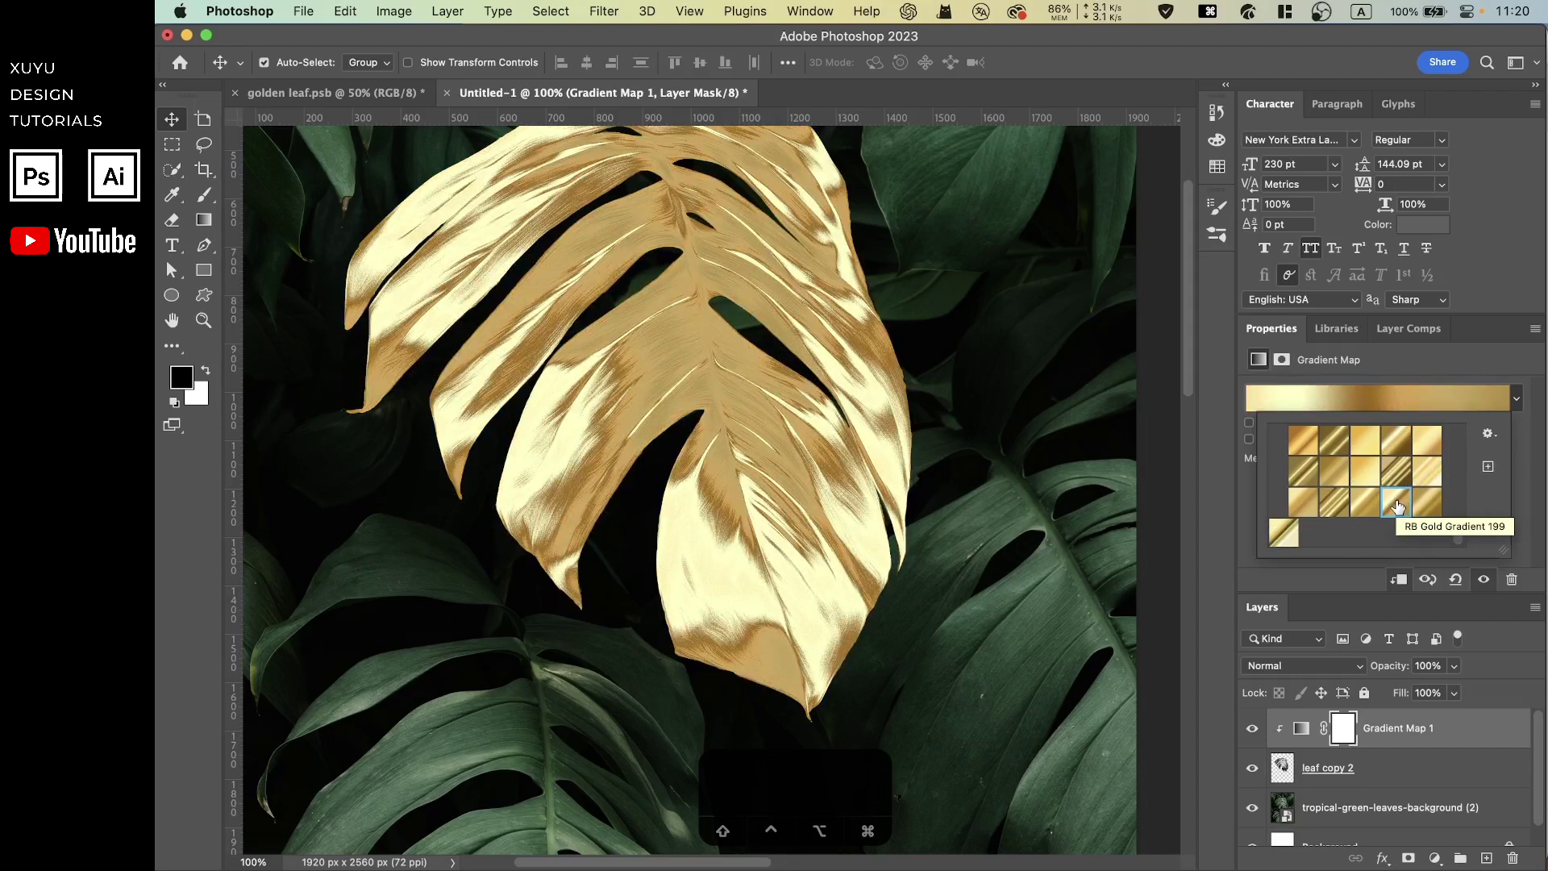
{"action": "left_click", "coordinate": [1424, 478]}
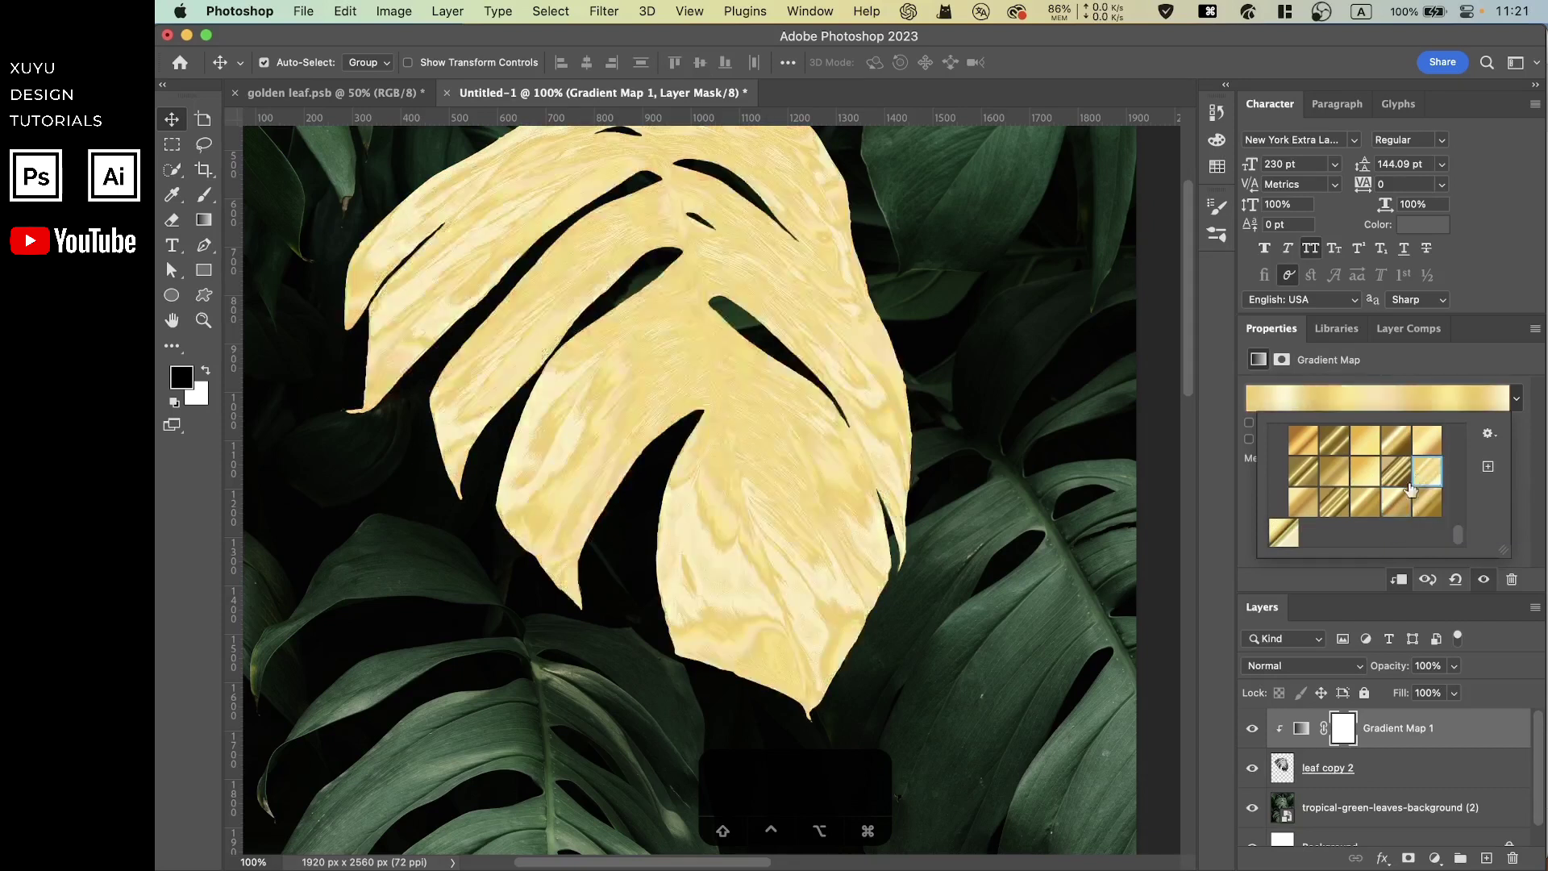
{"action": "left_click", "coordinate": [1392, 499]}
{"action": "left_click", "coordinate": [1365, 502]}
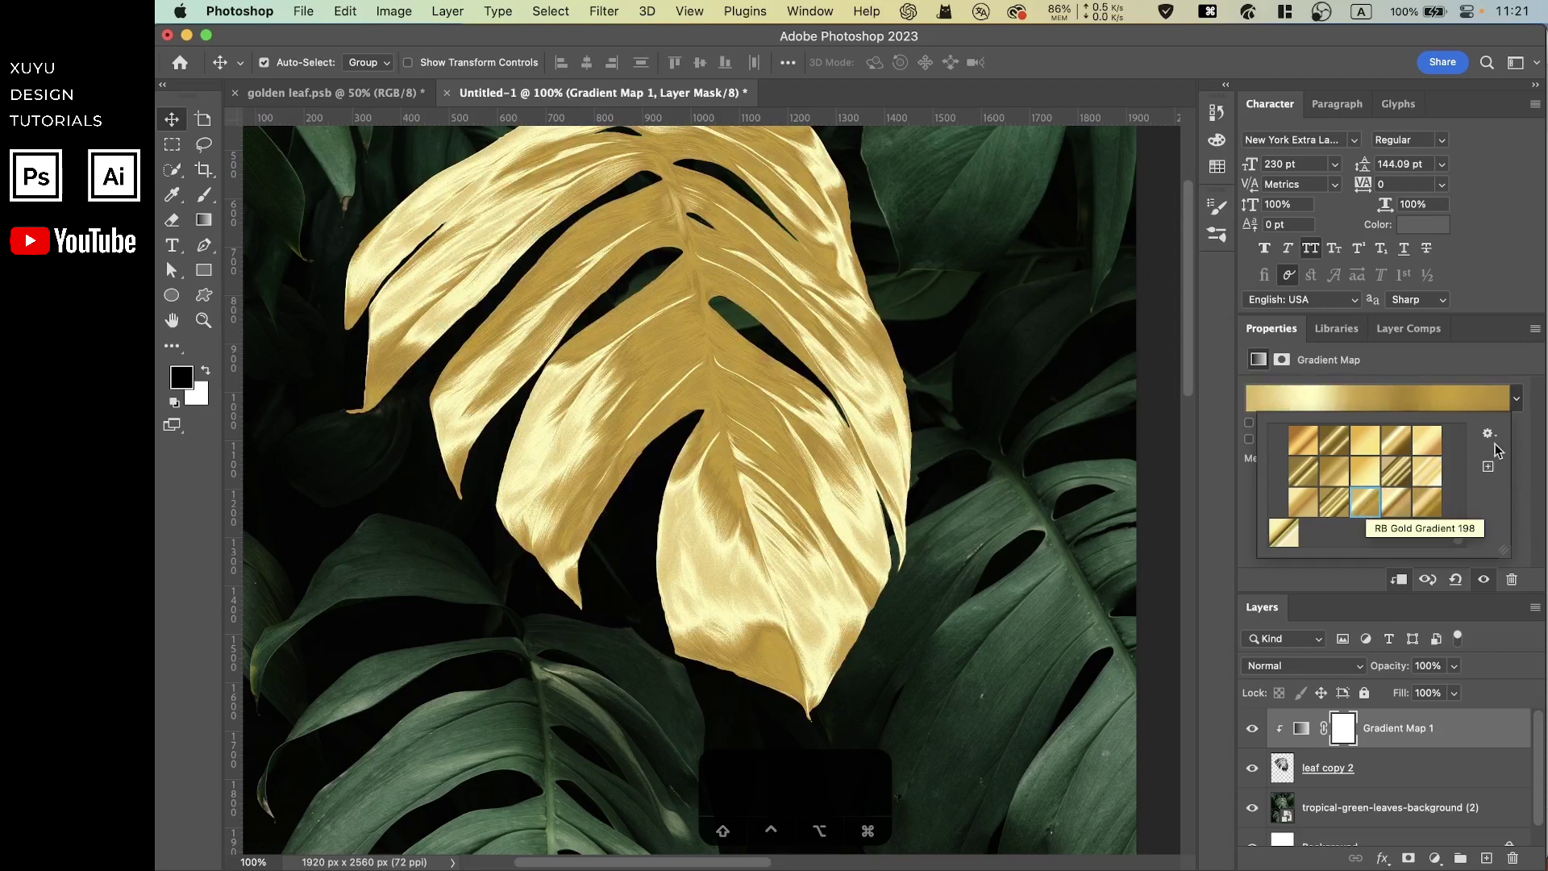
{"action": "left_click", "coordinate": [1501, 326]}
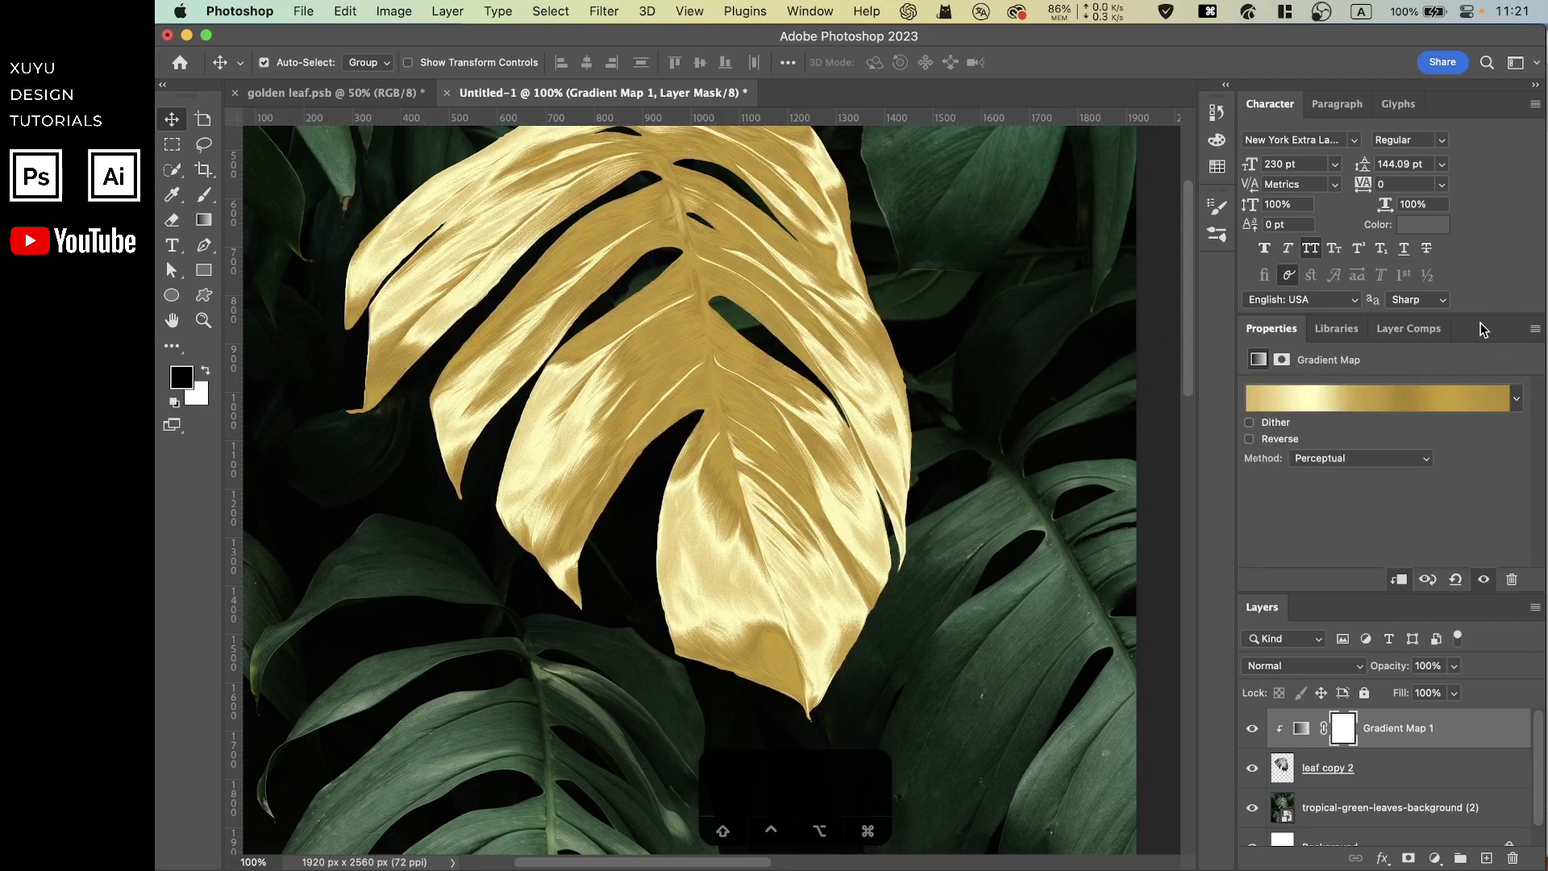
Step: Create an 80 × 80 px square with the Rectangle tool near the poster's upper-left area, above the Gradient Map layer
{"action": "key", "text": "super+minus"}
{"action": "key", "text": "super+minus"}
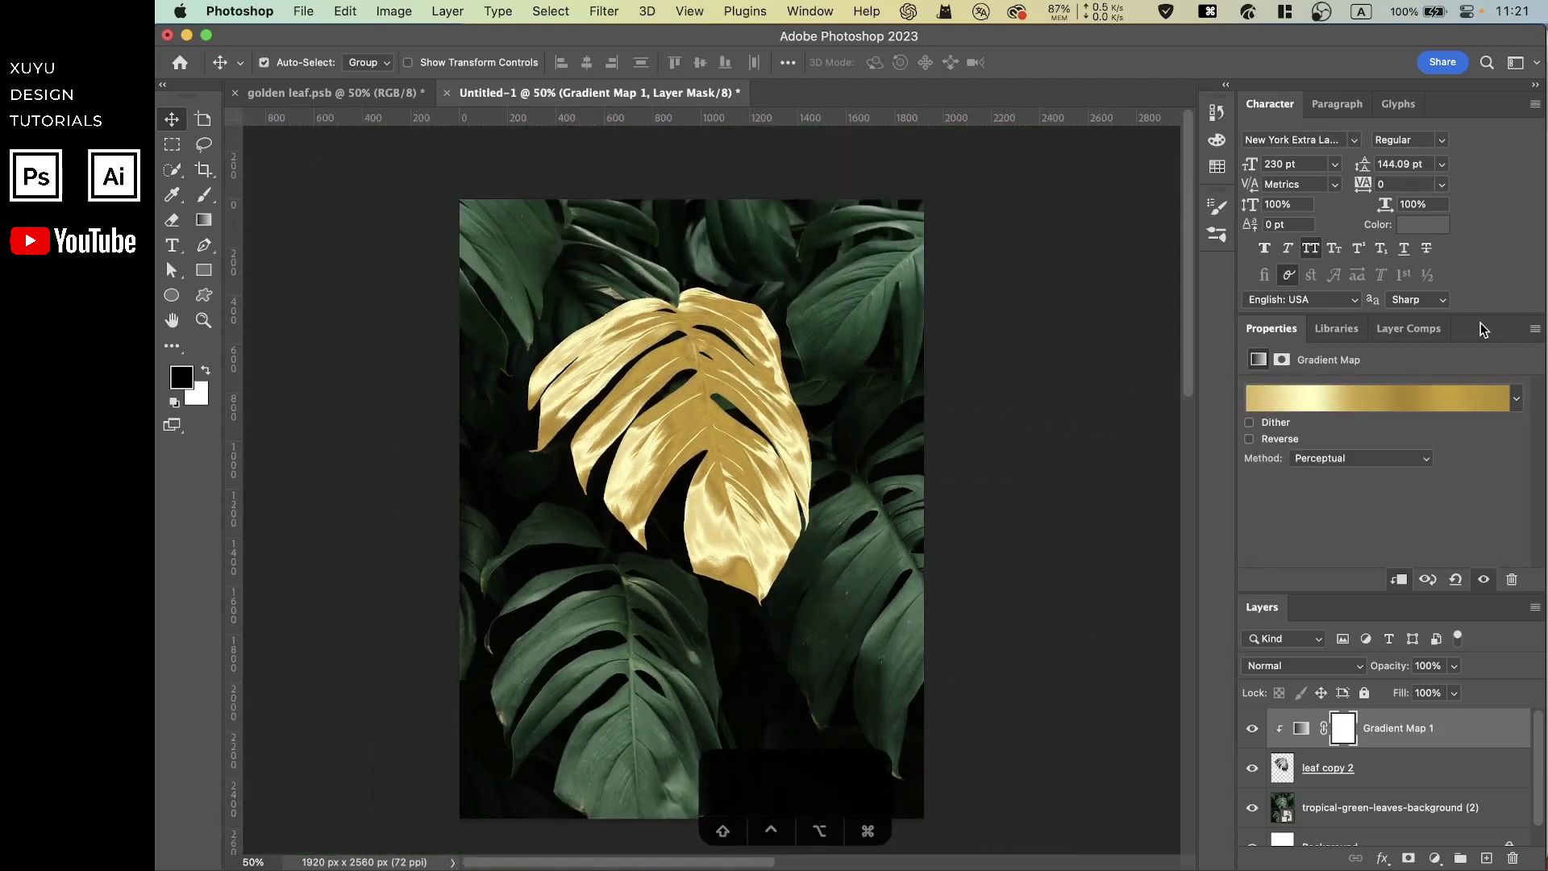
{"action": "left_click_drag", "start_coordinate": [999, 445], "coordinate": [923, 459]}
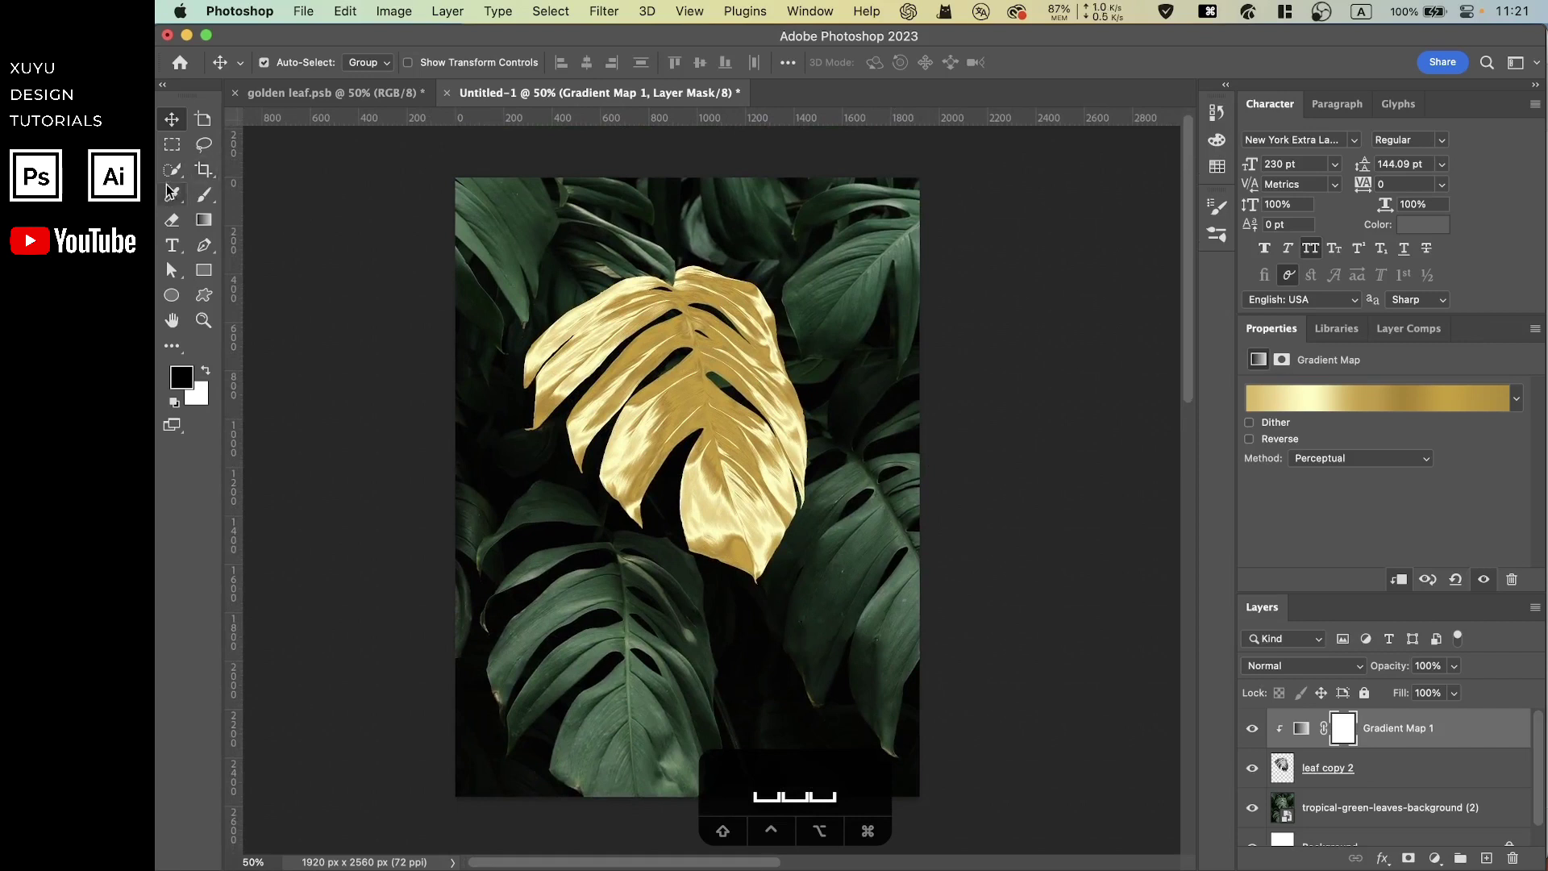
{"action": "left_click", "coordinate": [205, 274]}
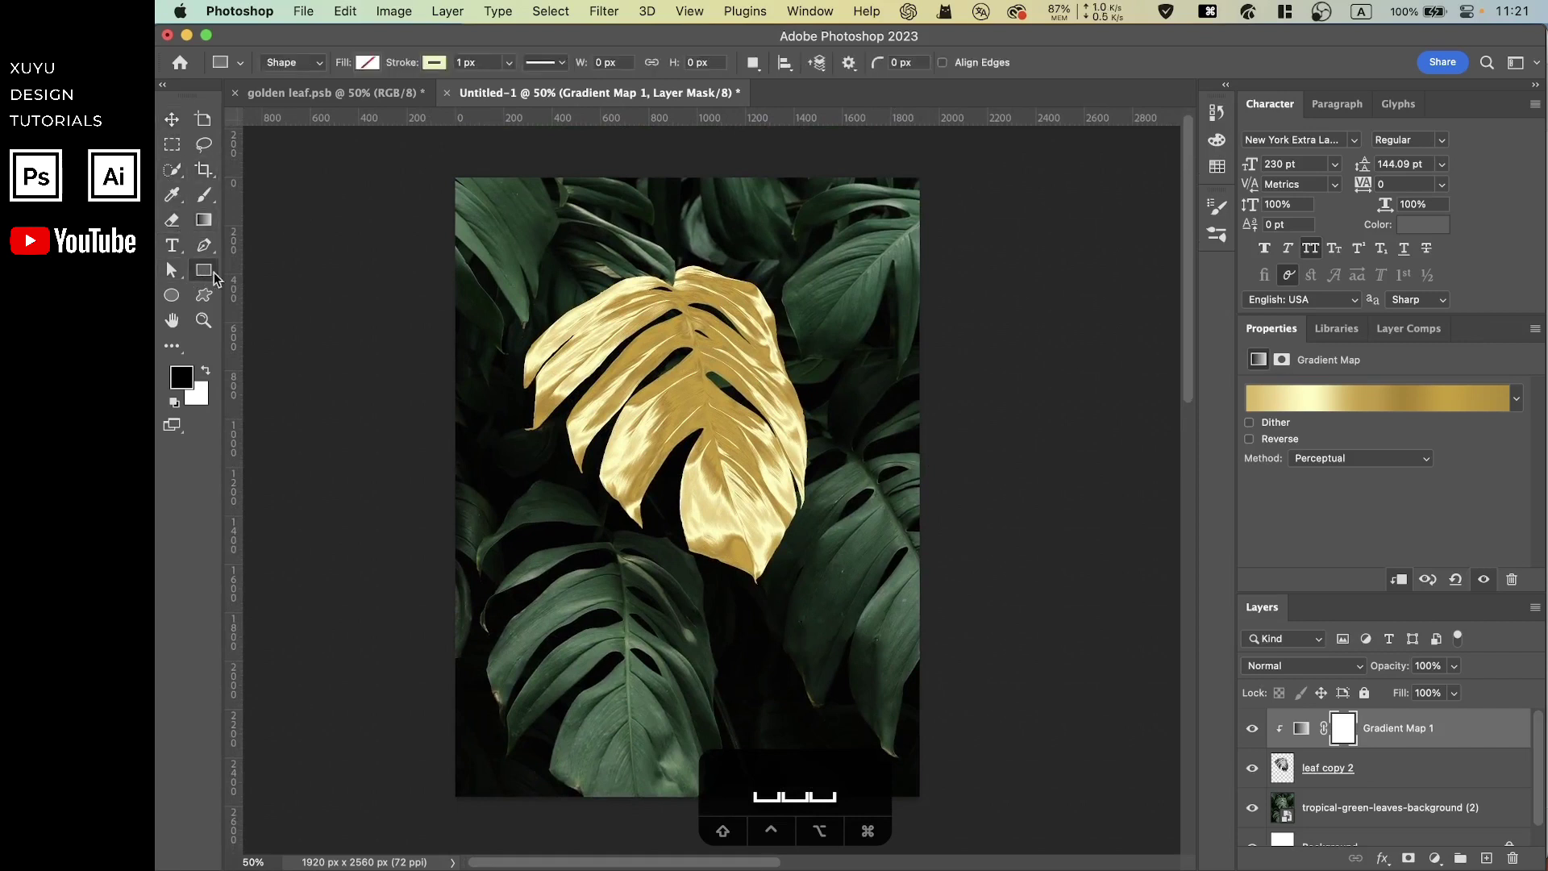
{"action": "left_click", "coordinate": [487, 276]}
{"action": "type", "text": "80"}
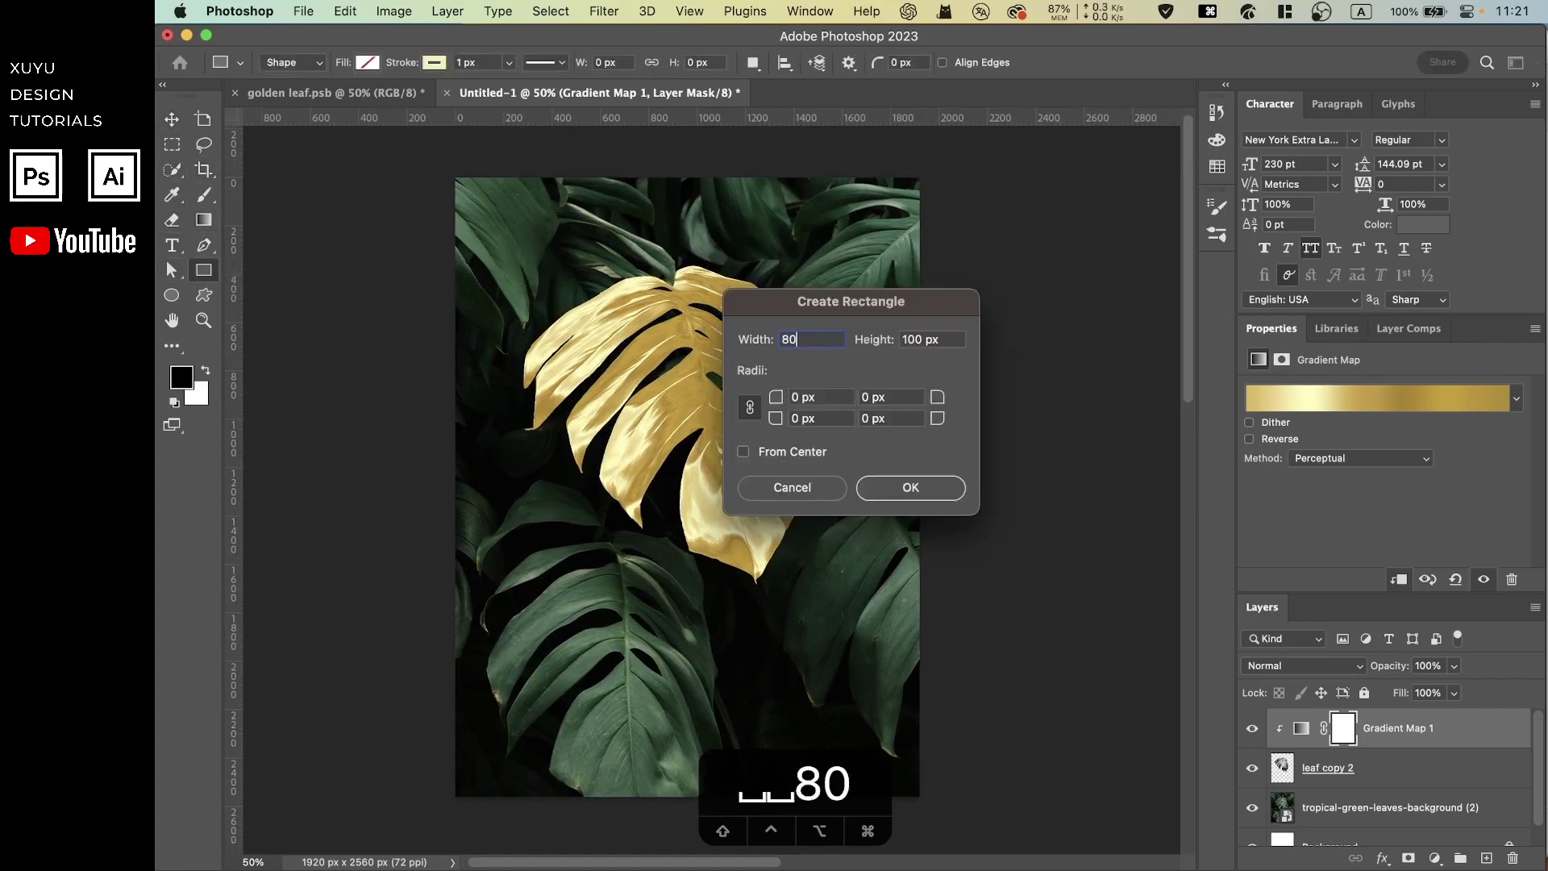
{"action": "key", "text": "Tab"}
{"action": "type", "text": "80"}
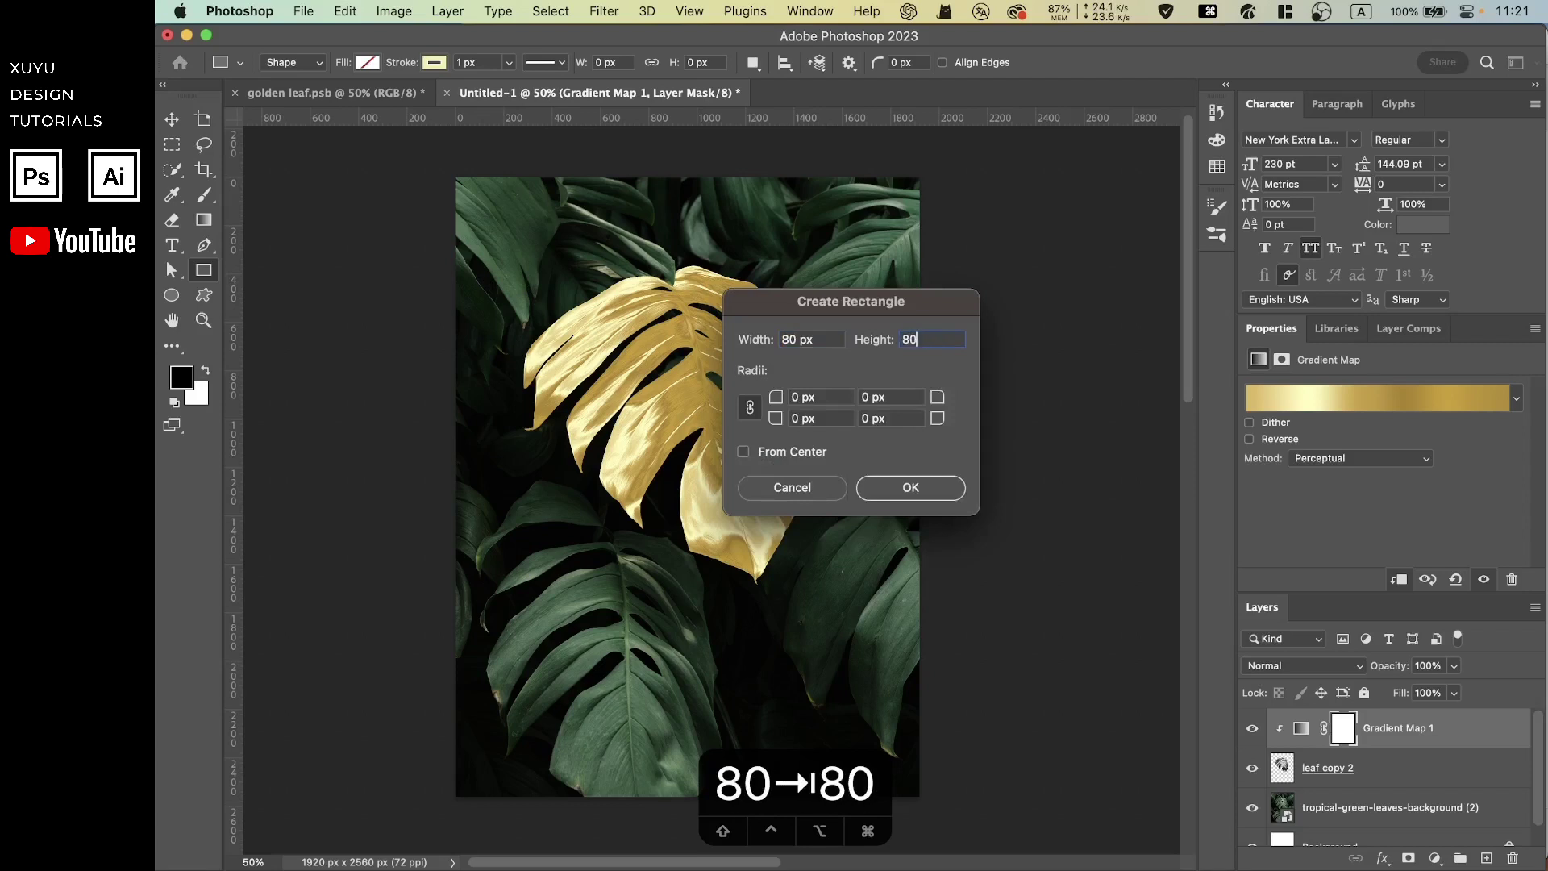
{"action": "left_click", "coordinate": [909, 487]}
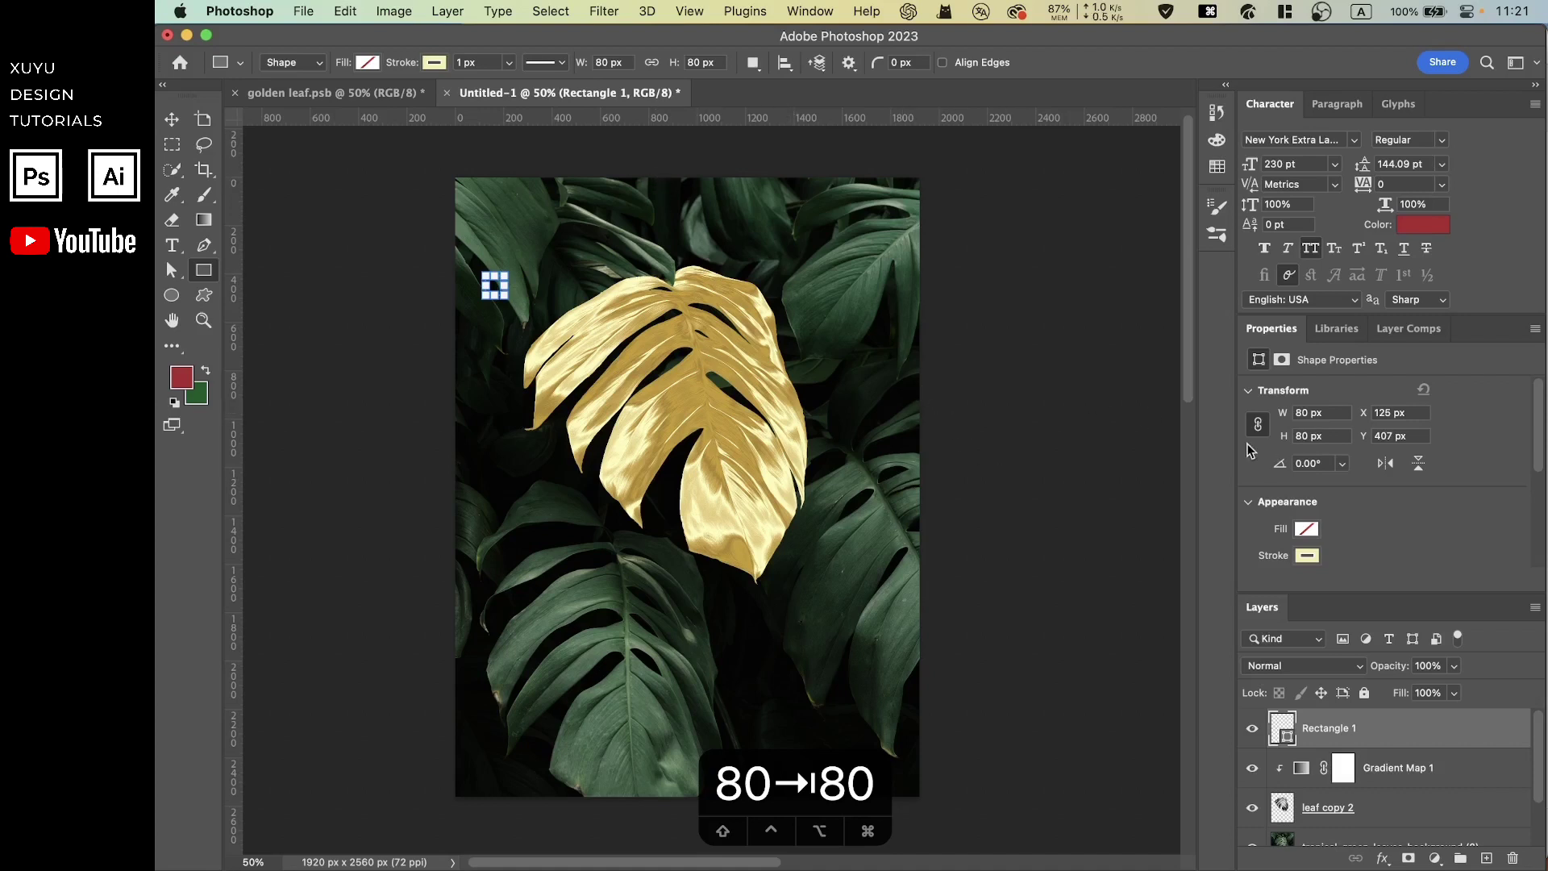
Step: Align the small square to the left and top edges of the canvas
{"action": "key", "text": "v"}
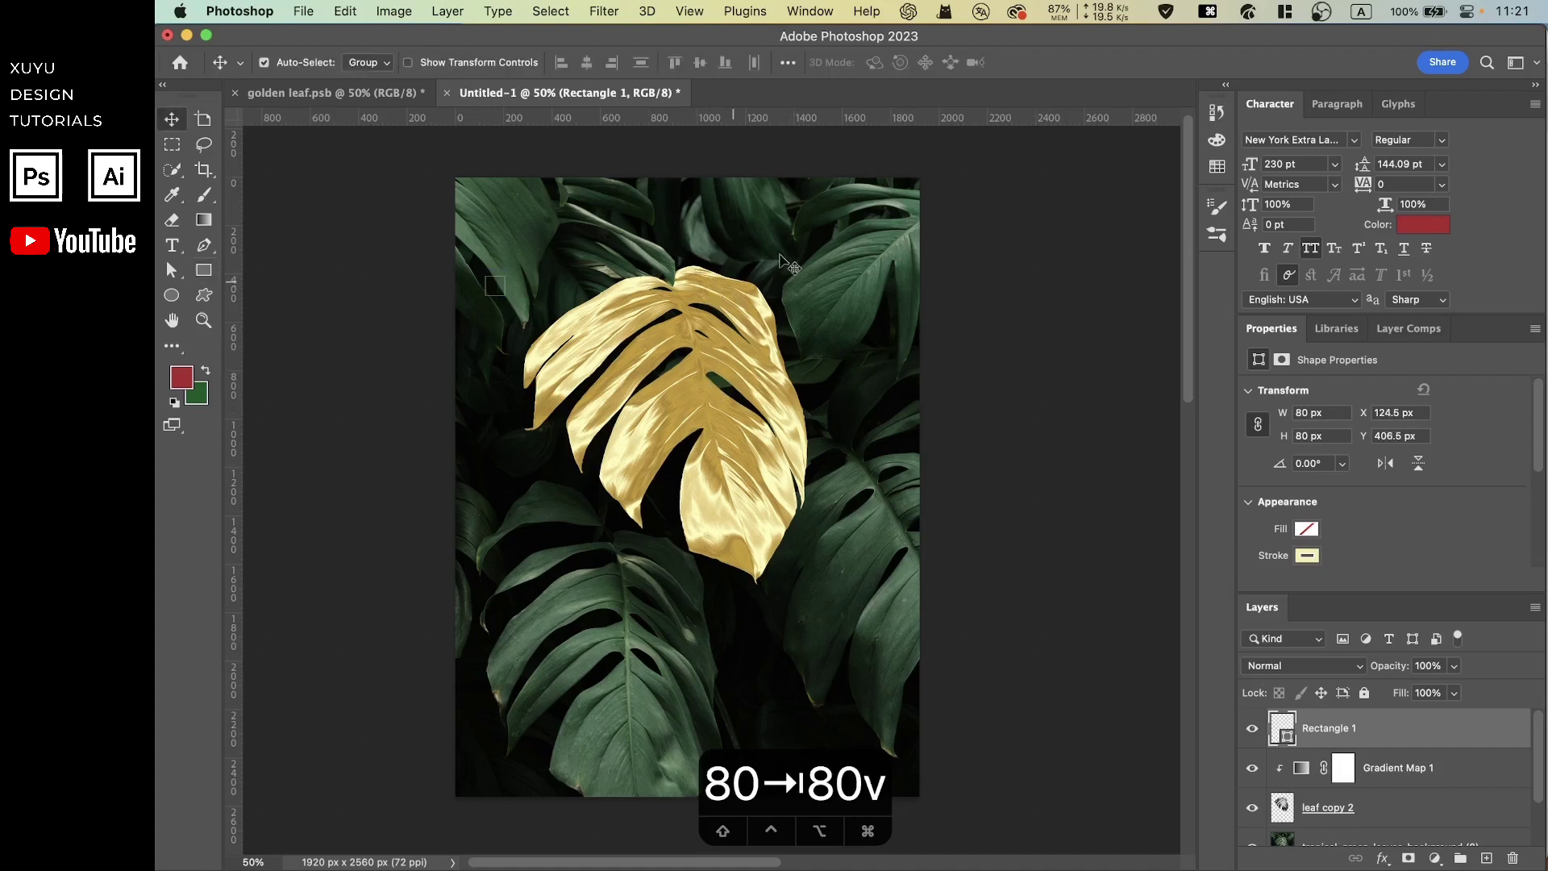
{"action": "left_click", "coordinate": [786, 63]}
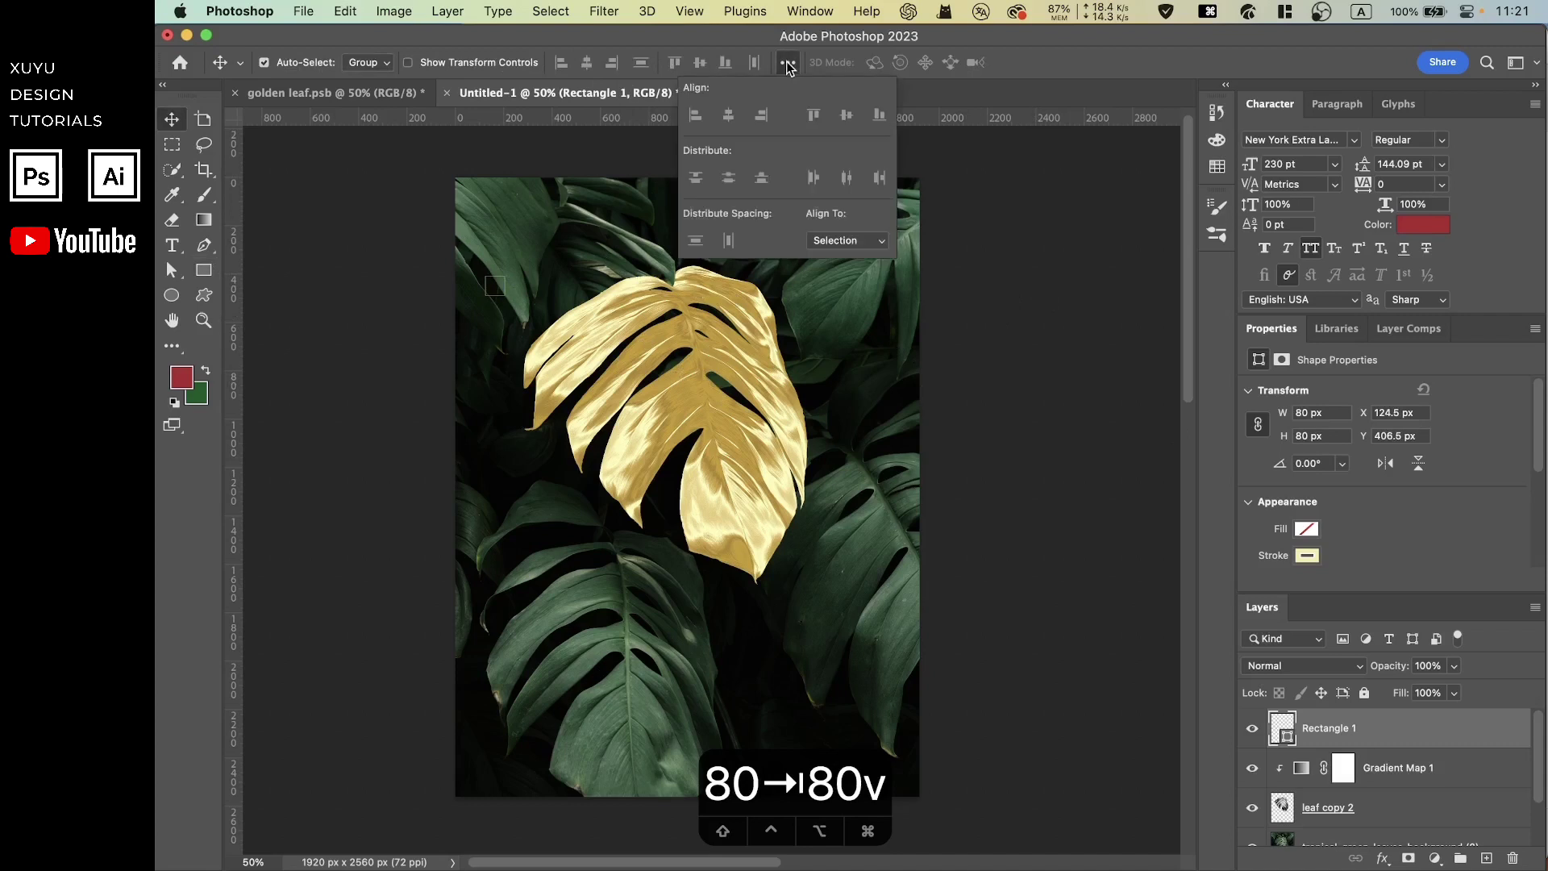
{"action": "left_click", "coordinate": [839, 260]}
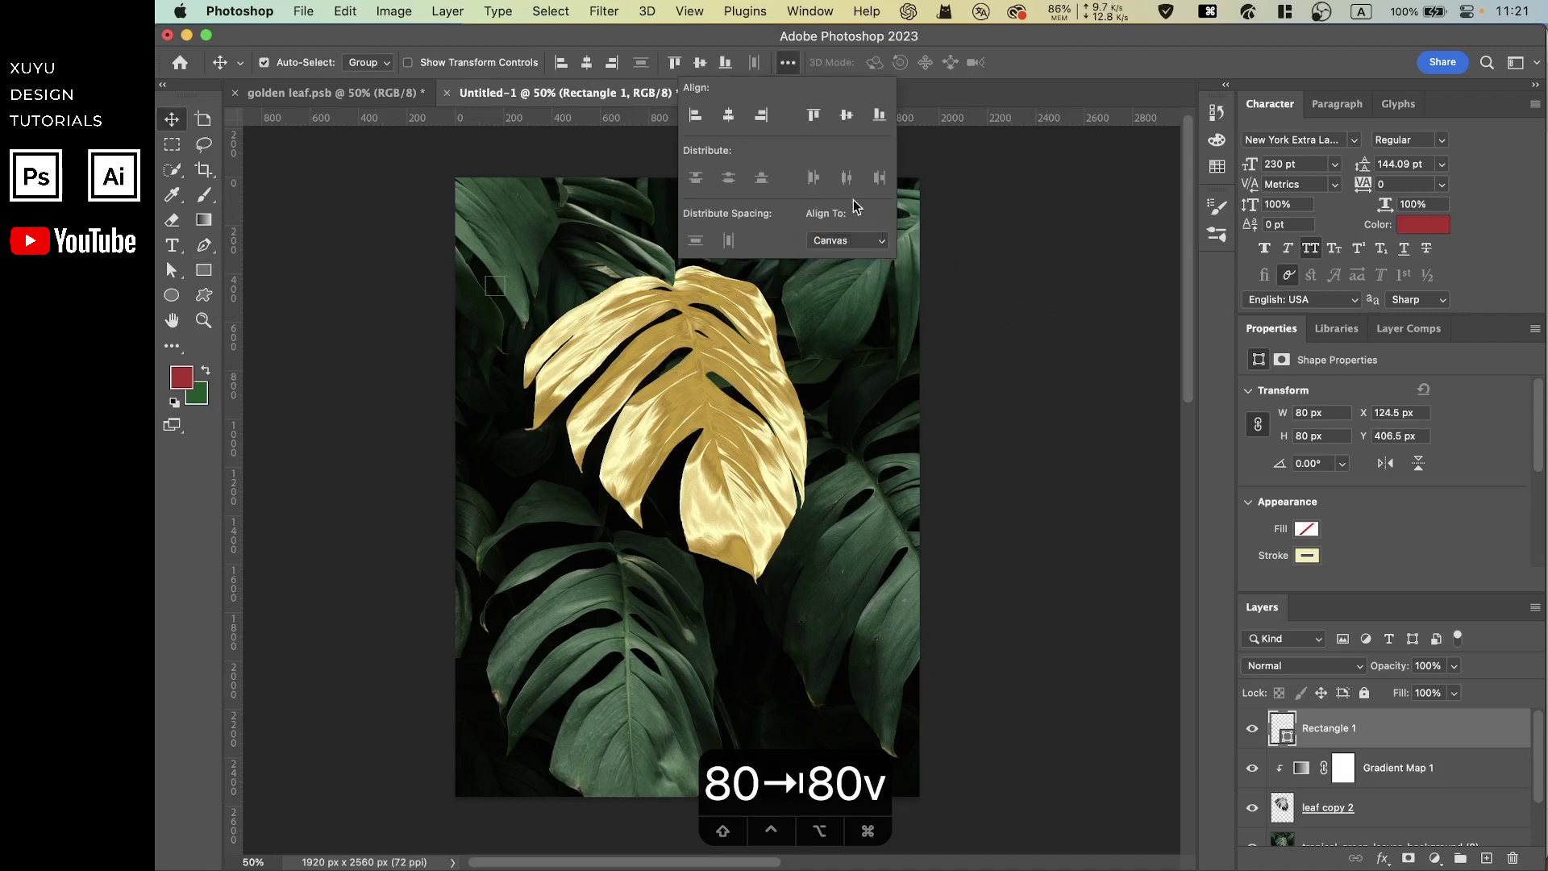
{"action": "left_click", "coordinate": [558, 62]}
{"action": "left_click", "coordinate": [674, 62]}
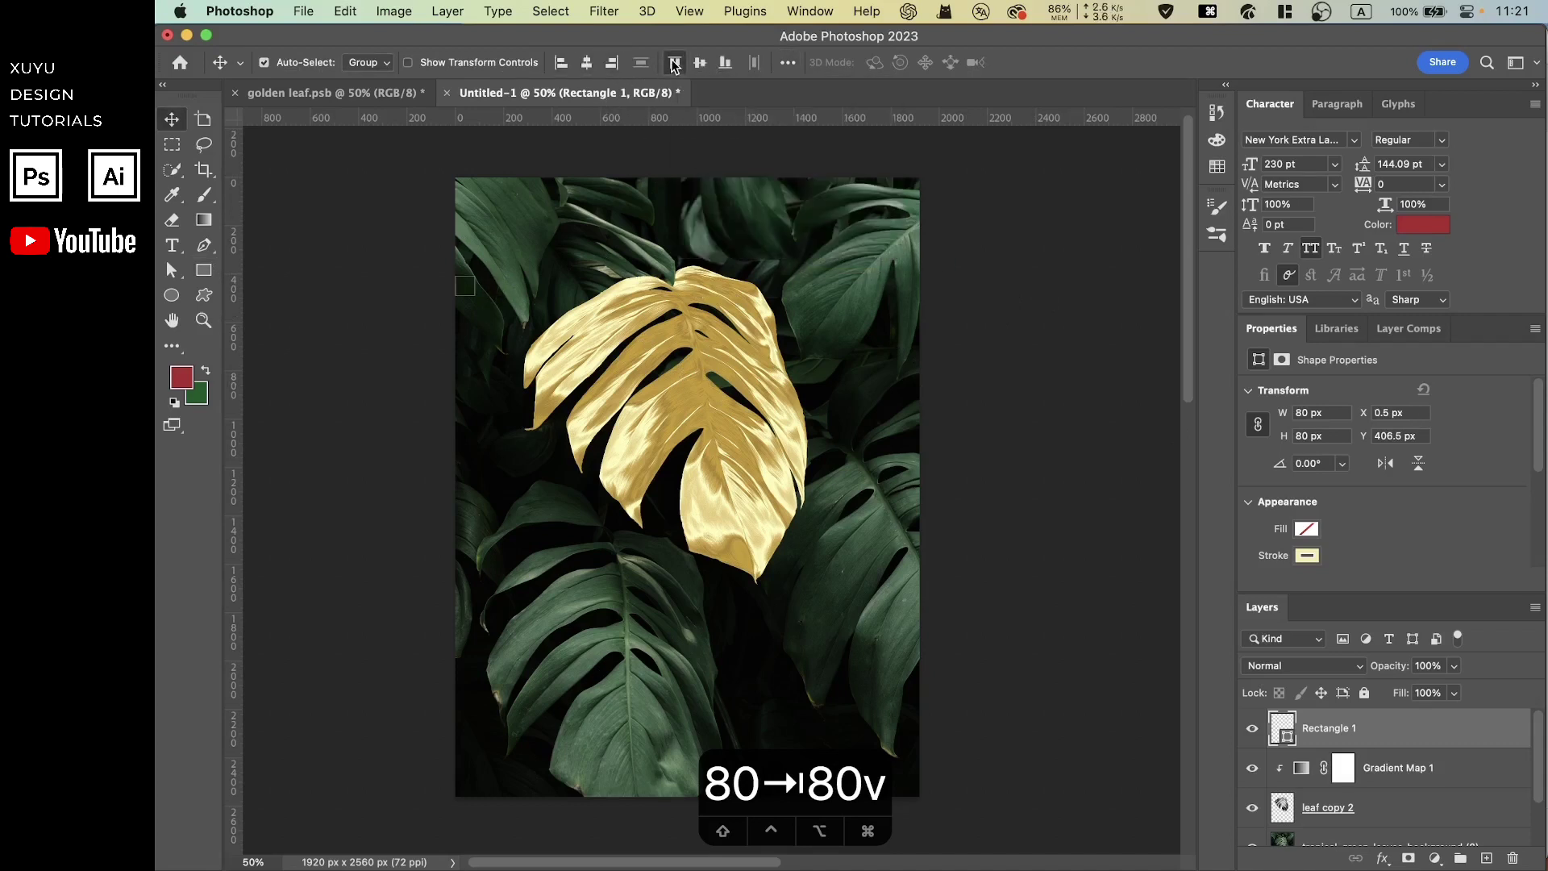
Step: Place margin guides inside all four canvas edges using the 80 px square as a gauge, realigning it for each side, and delete the square
{"action": "left_click_drag", "start_coordinate": [234, 218], "coordinate": [474, 282]}
{"action": "left_click_drag", "start_coordinate": [530, 121], "coordinate": [529, 194]}
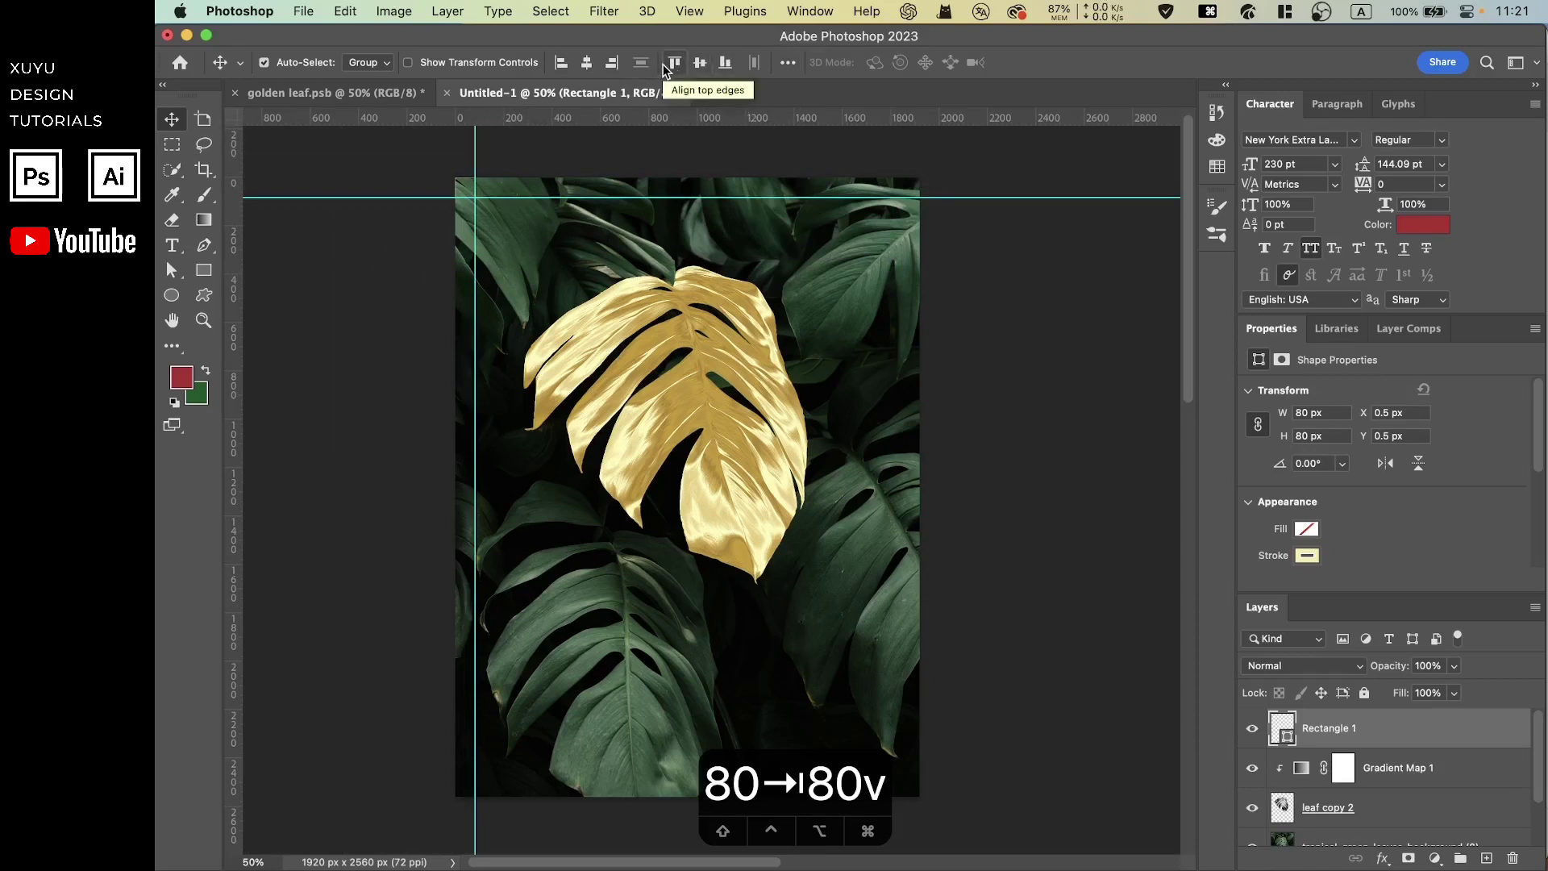
{"action": "left_click", "coordinate": [725, 63]}
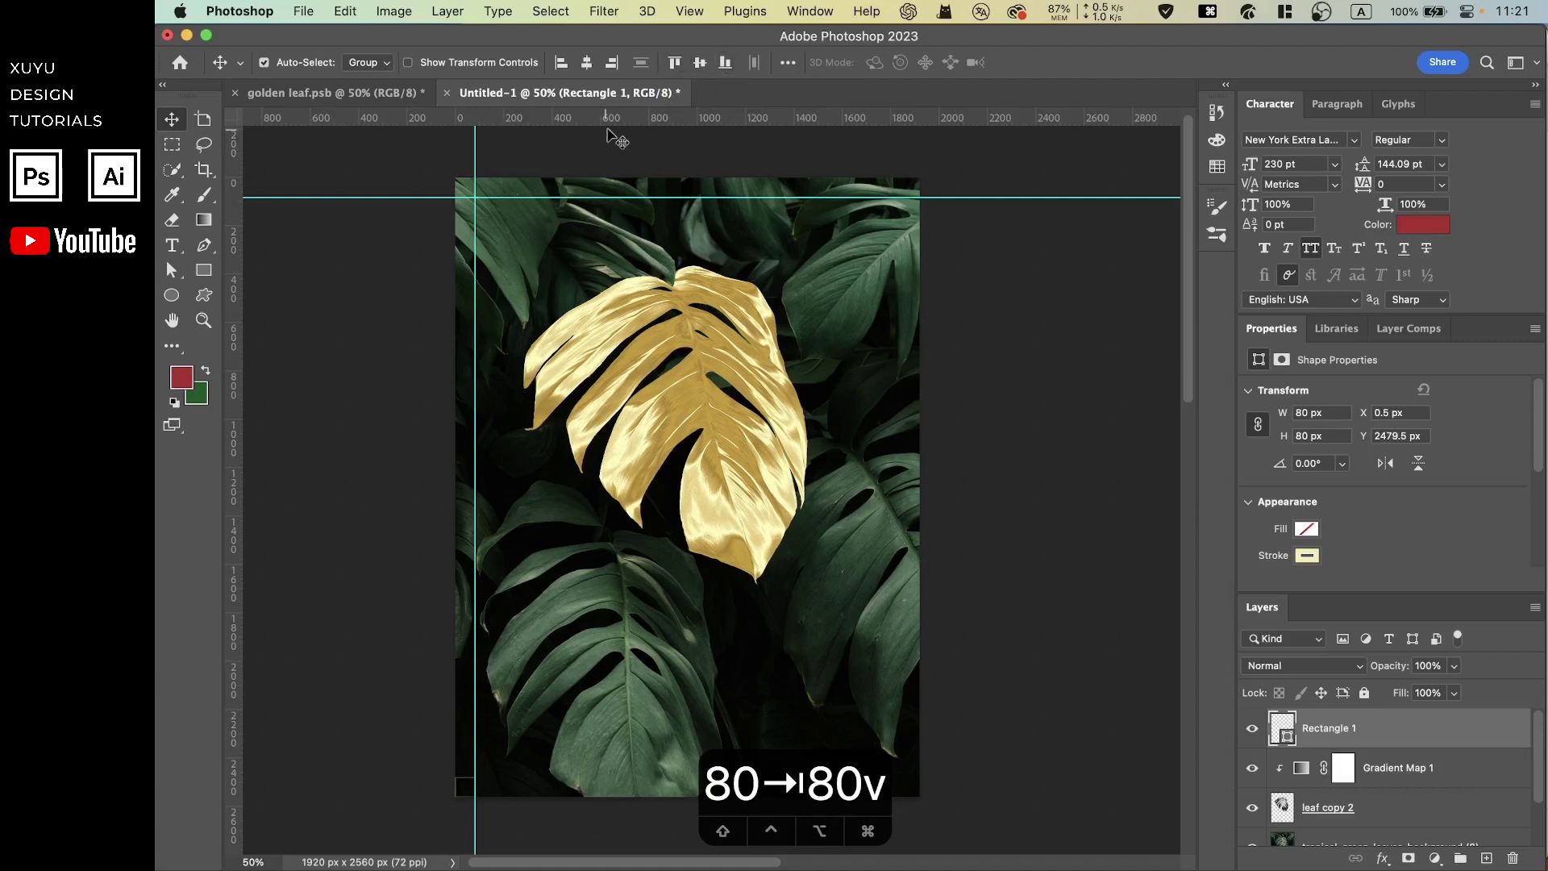
{"action": "left_click_drag", "start_coordinate": [613, 121], "coordinate": [600, 771]}
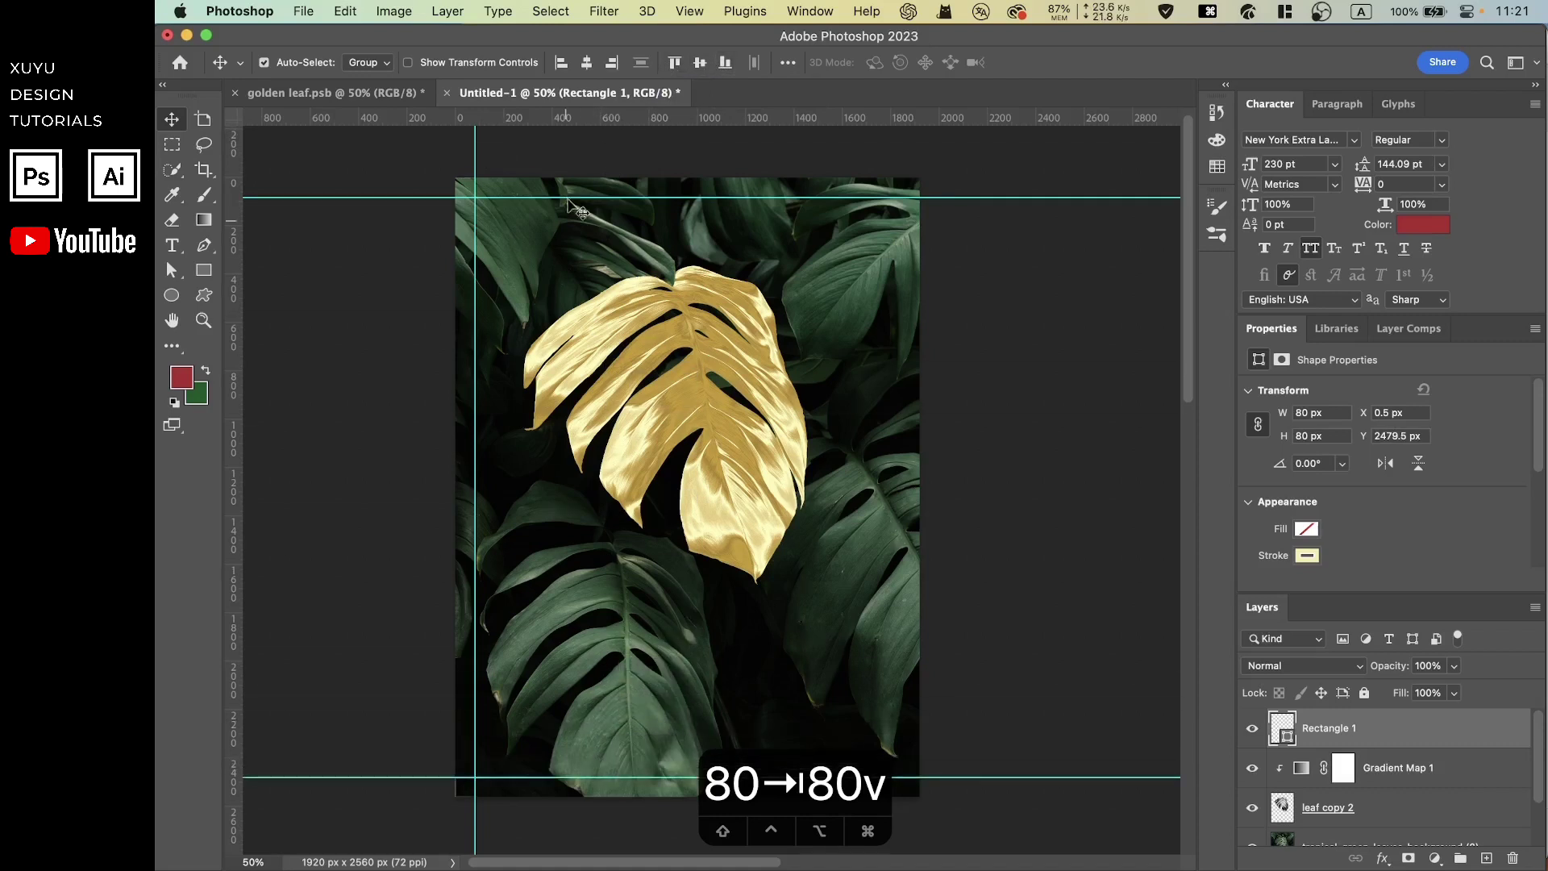
{"action": "left_click", "coordinate": [612, 63]}
{"action": "left_click_drag", "start_coordinate": [240, 207], "coordinate": [901, 345]}
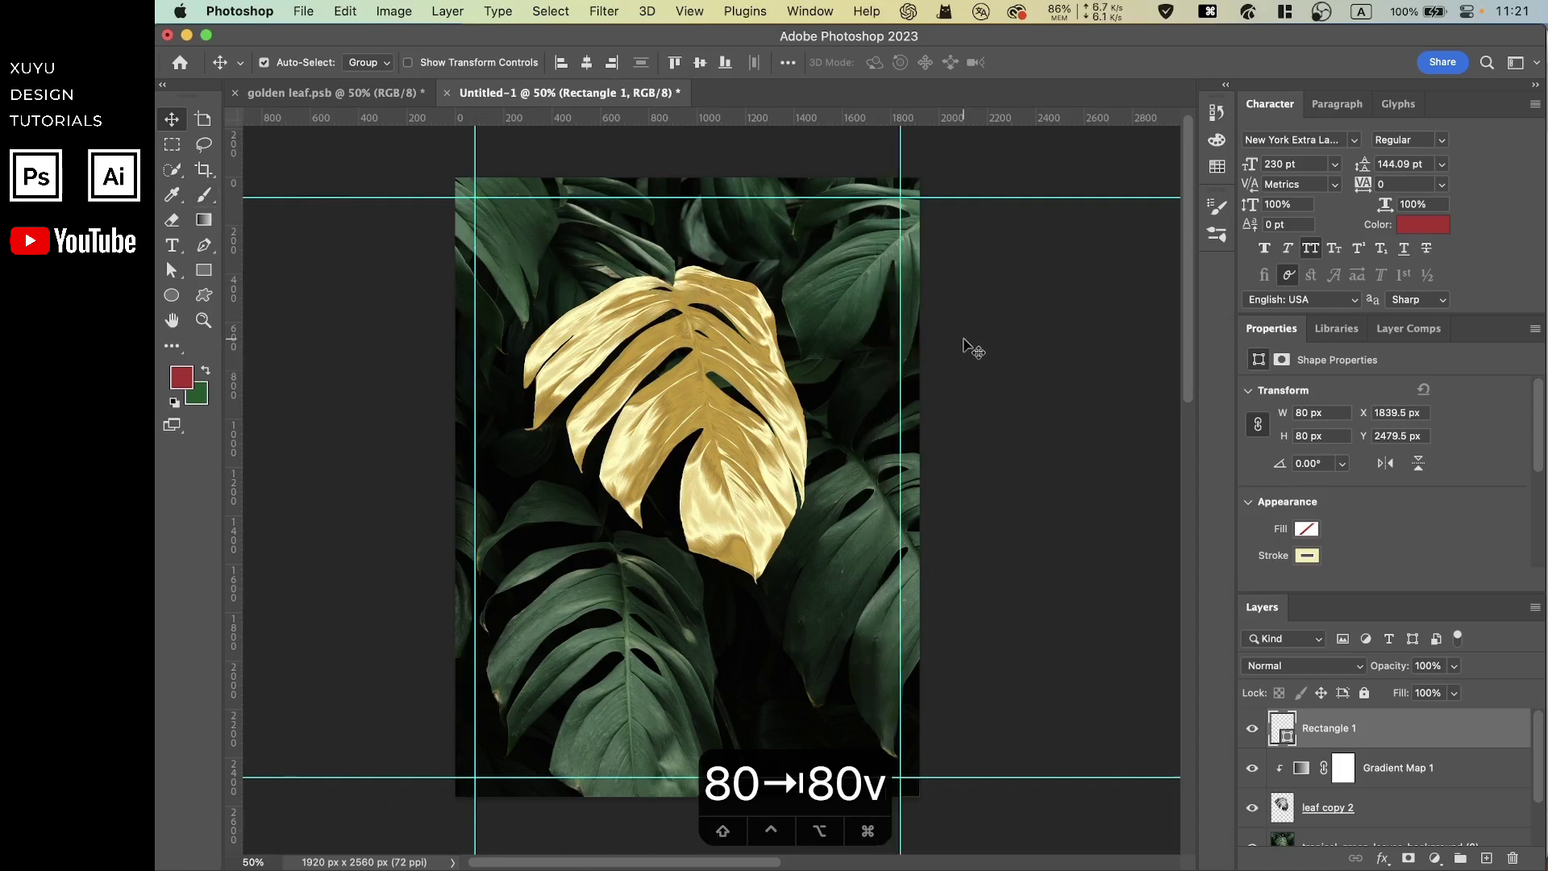
{"action": "key", "text": "BackSpace"}
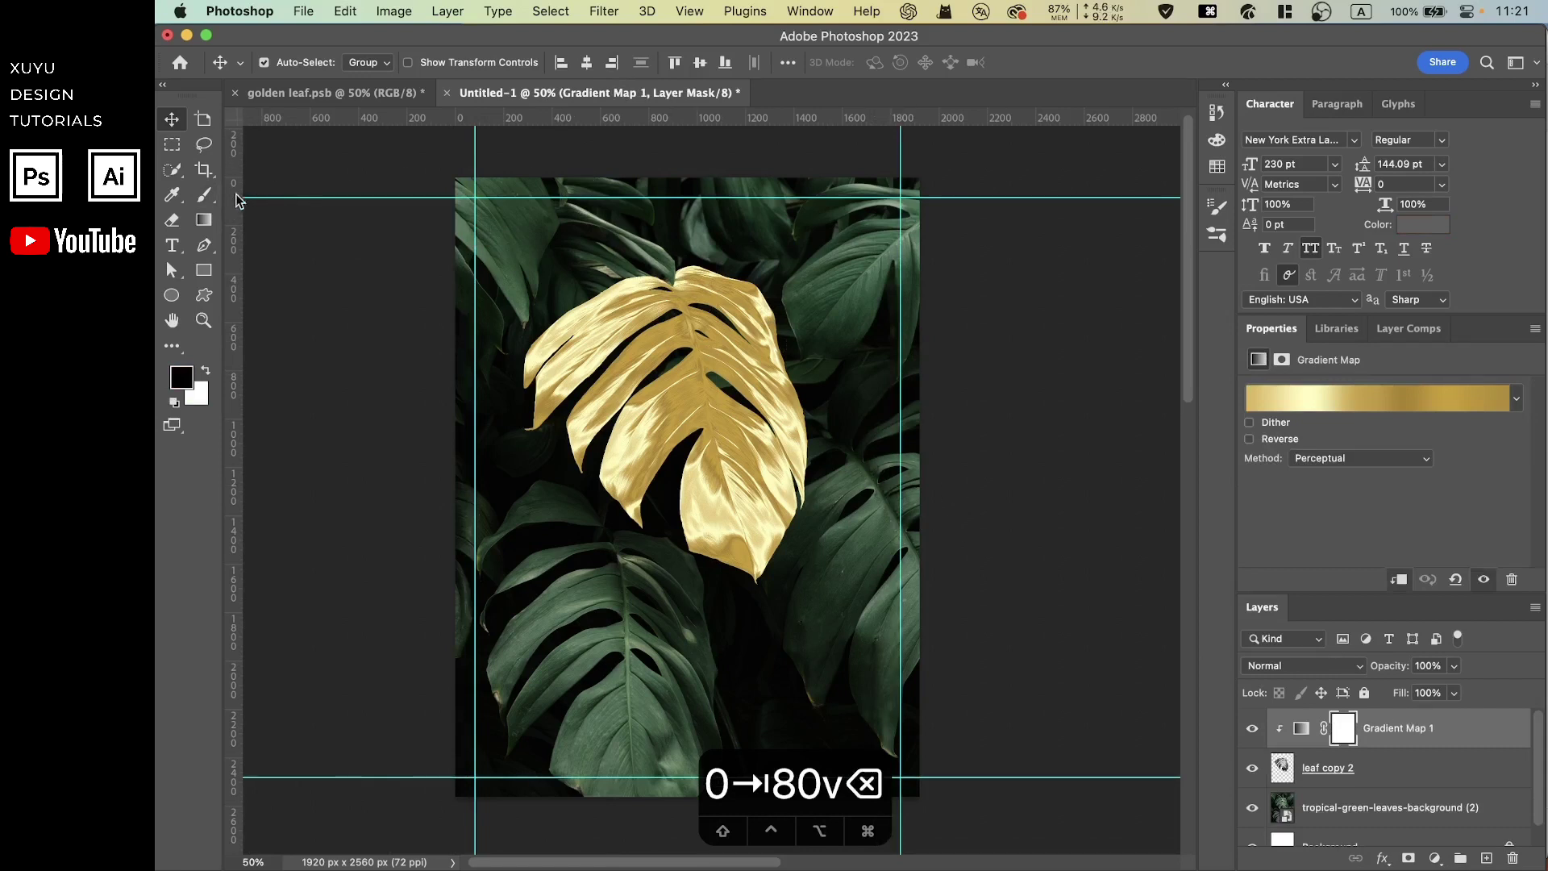
Step: Draw a rectangle of about 1759 × 2399 px along the margin guides and set its stroke width to 20 px
{"action": "left_click", "coordinate": [205, 270]}
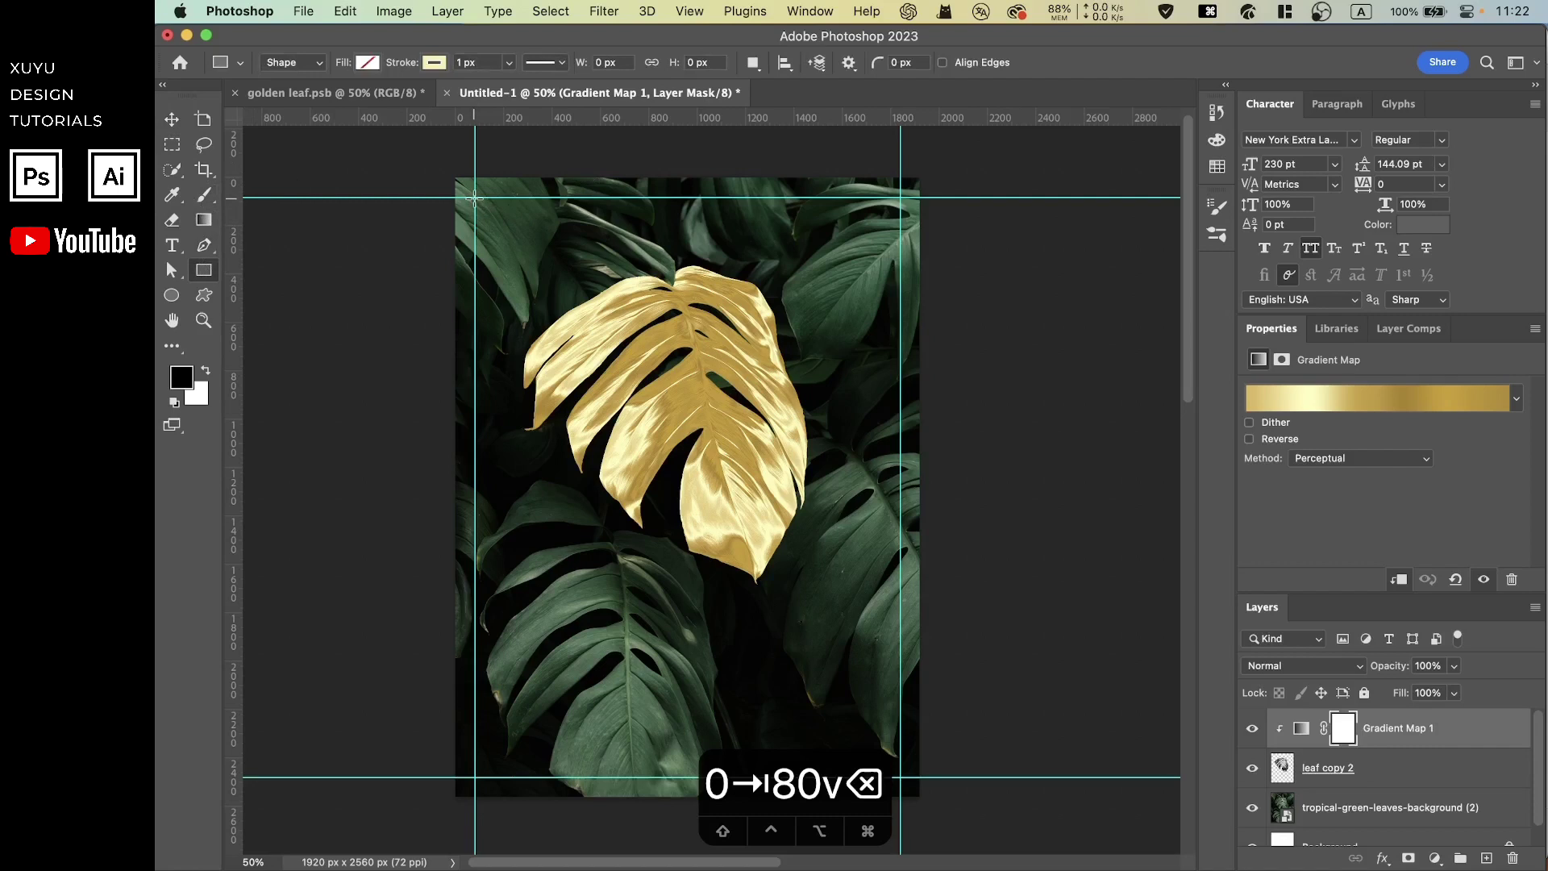
{"action": "left_click_drag", "start_coordinate": [474, 197], "coordinate": [901, 777]}
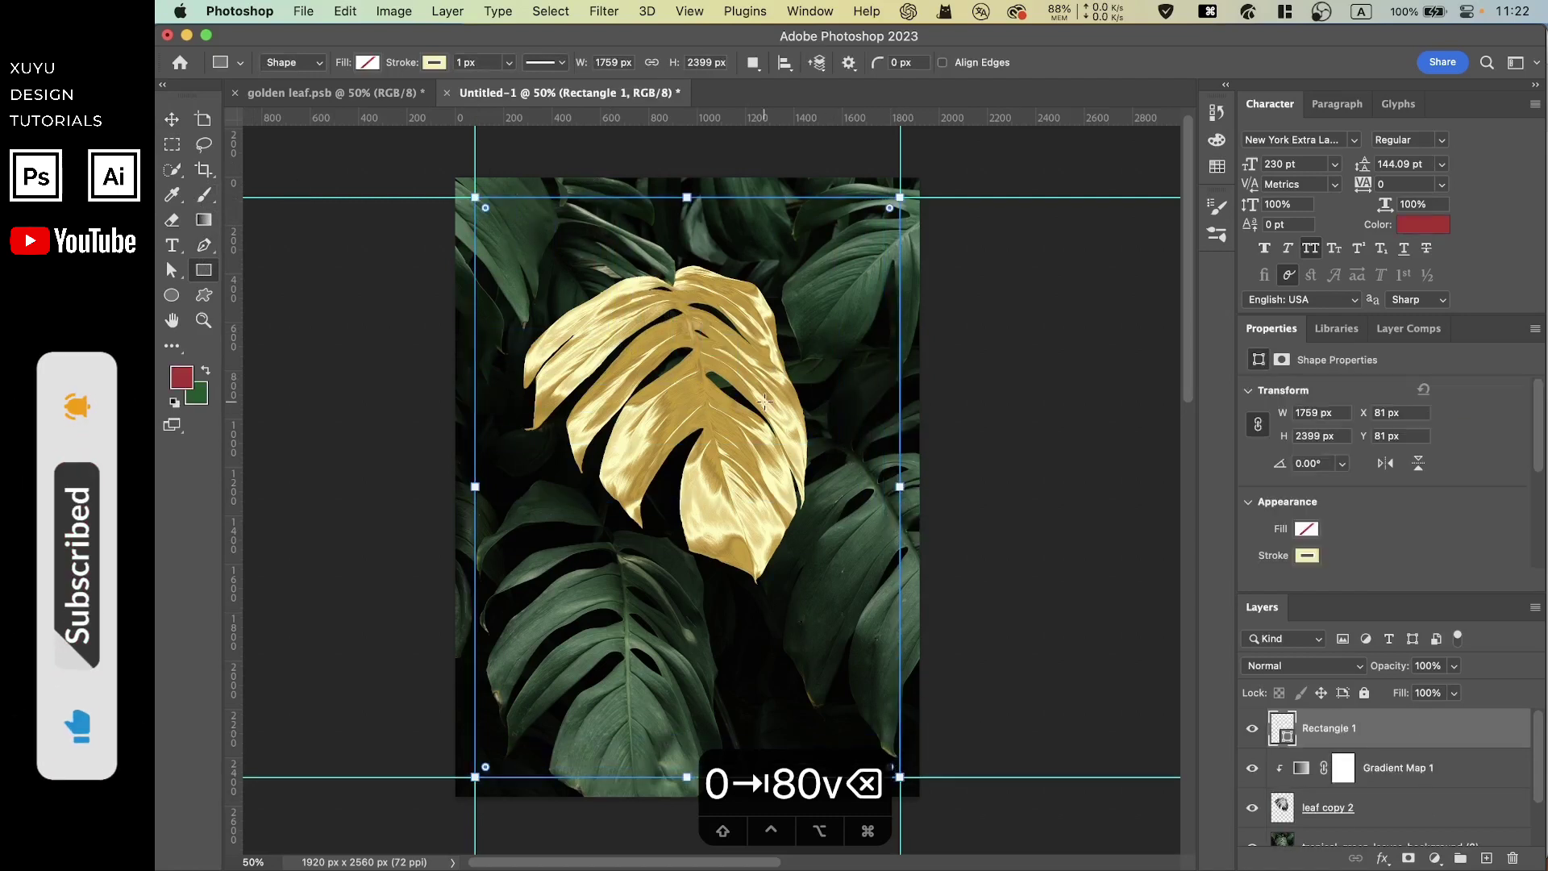
{"action": "left_click", "coordinate": [490, 62]}
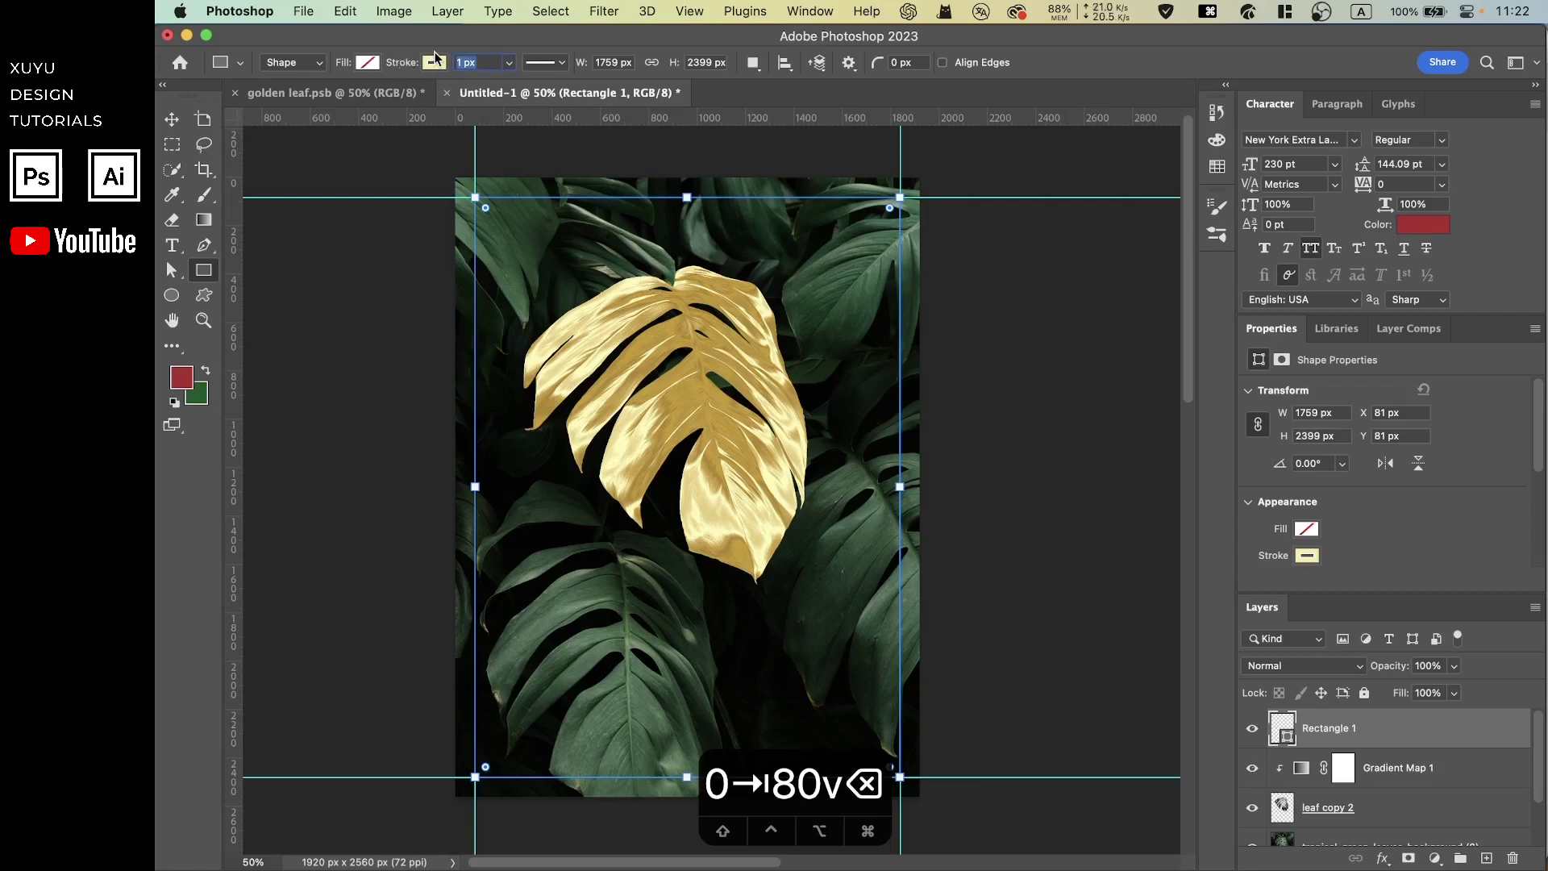
{"action": "type", "text": "20"}
{"action": "key", "text": "Return"}
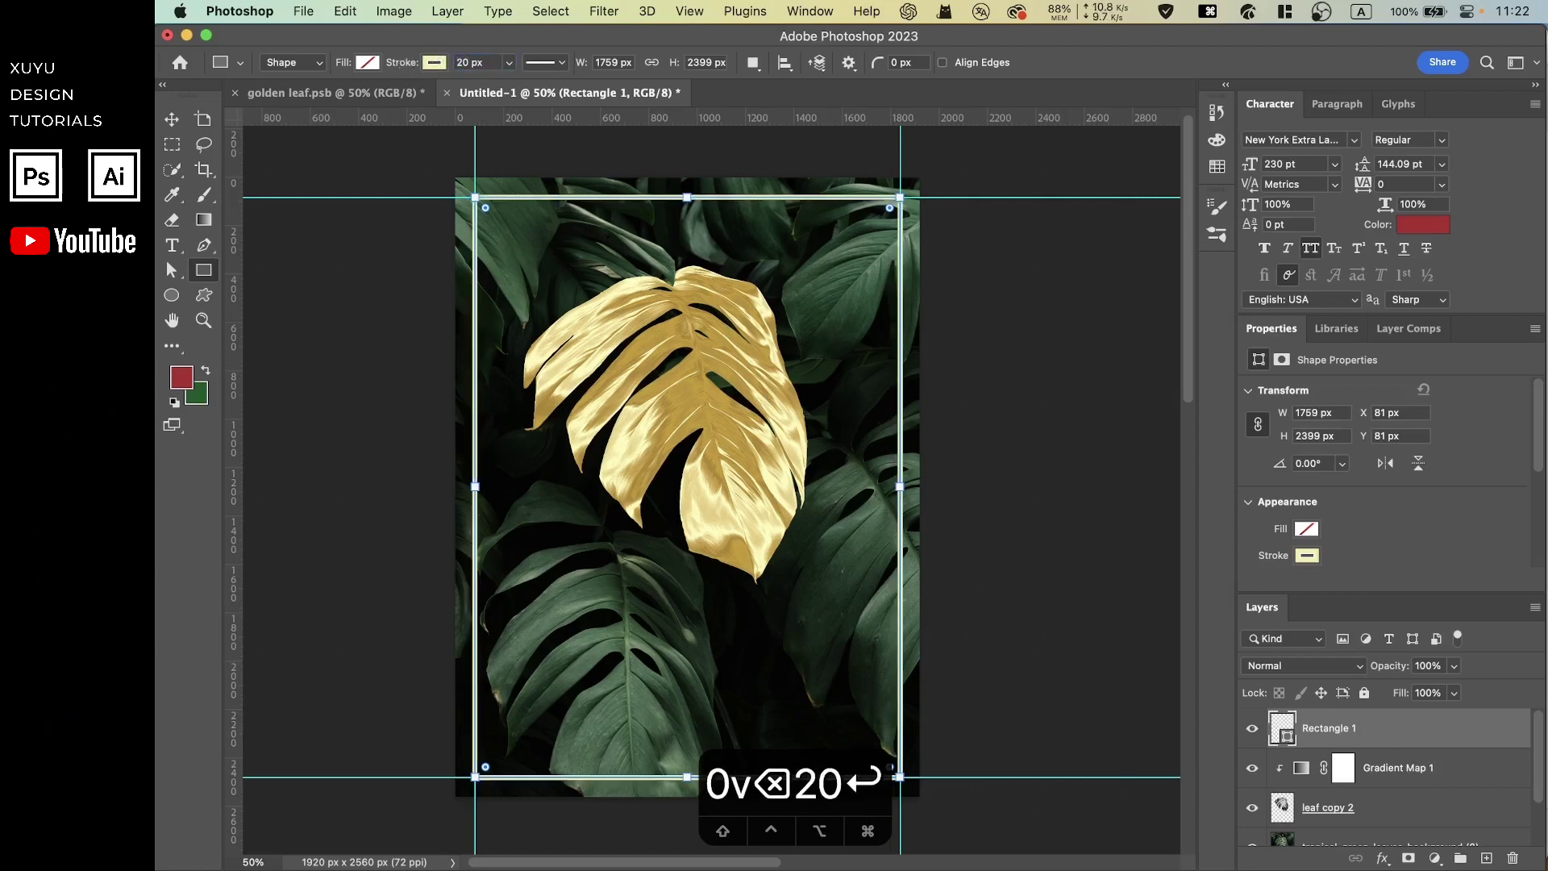
Step: Align the rectangle's stroke to the inside of its path
{"action": "left_click", "coordinate": [562, 63]}
{"action": "left_click", "coordinate": [569, 272]}
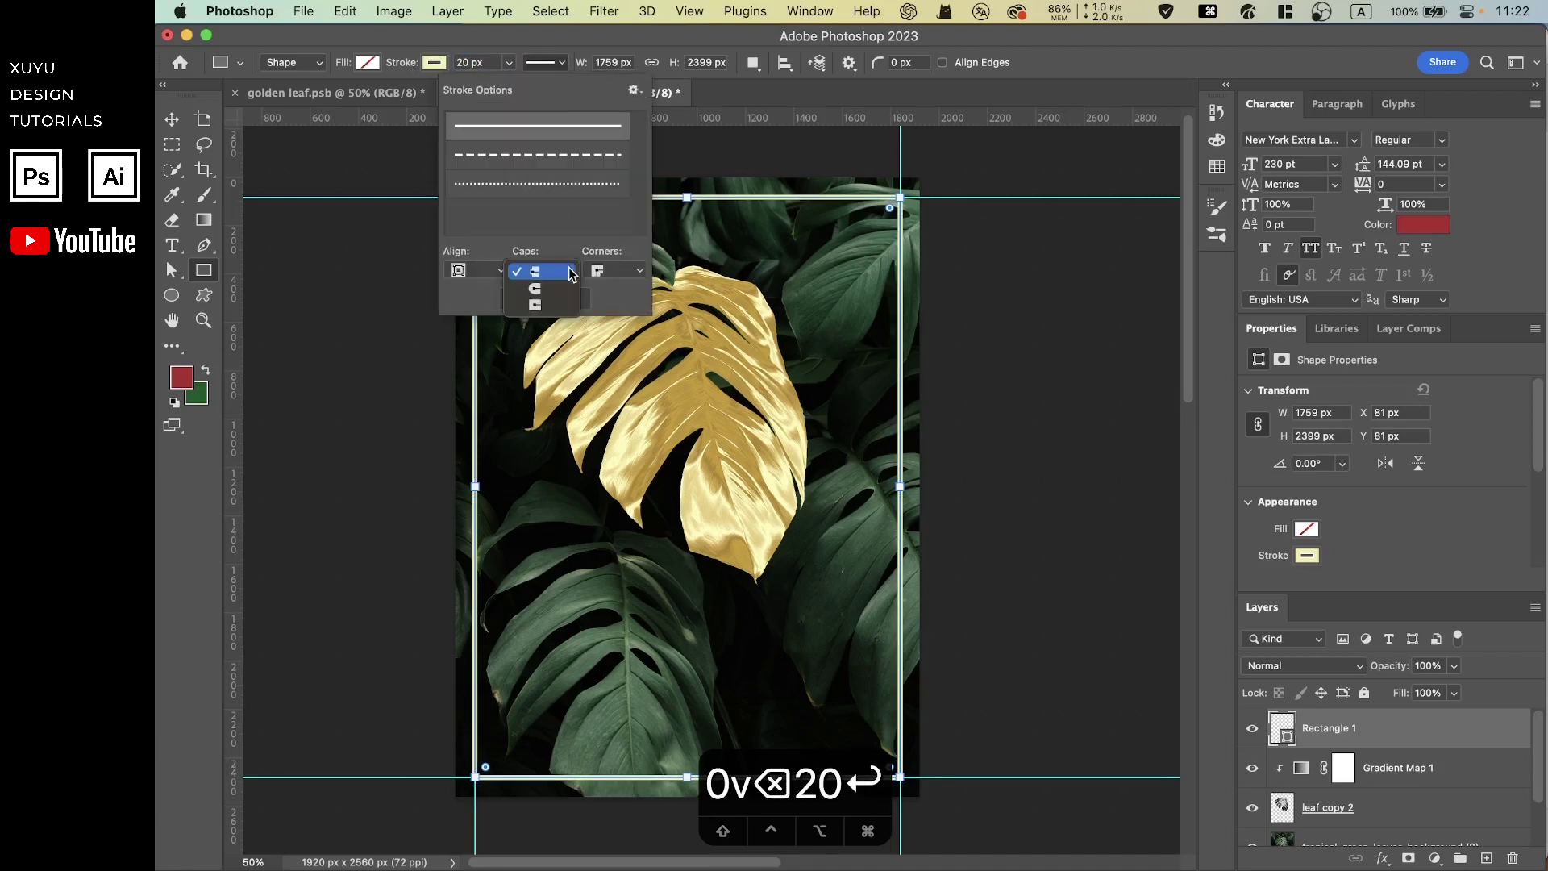
{"action": "left_click", "coordinate": [485, 272]}
{"action": "left_click", "coordinate": [486, 272]}
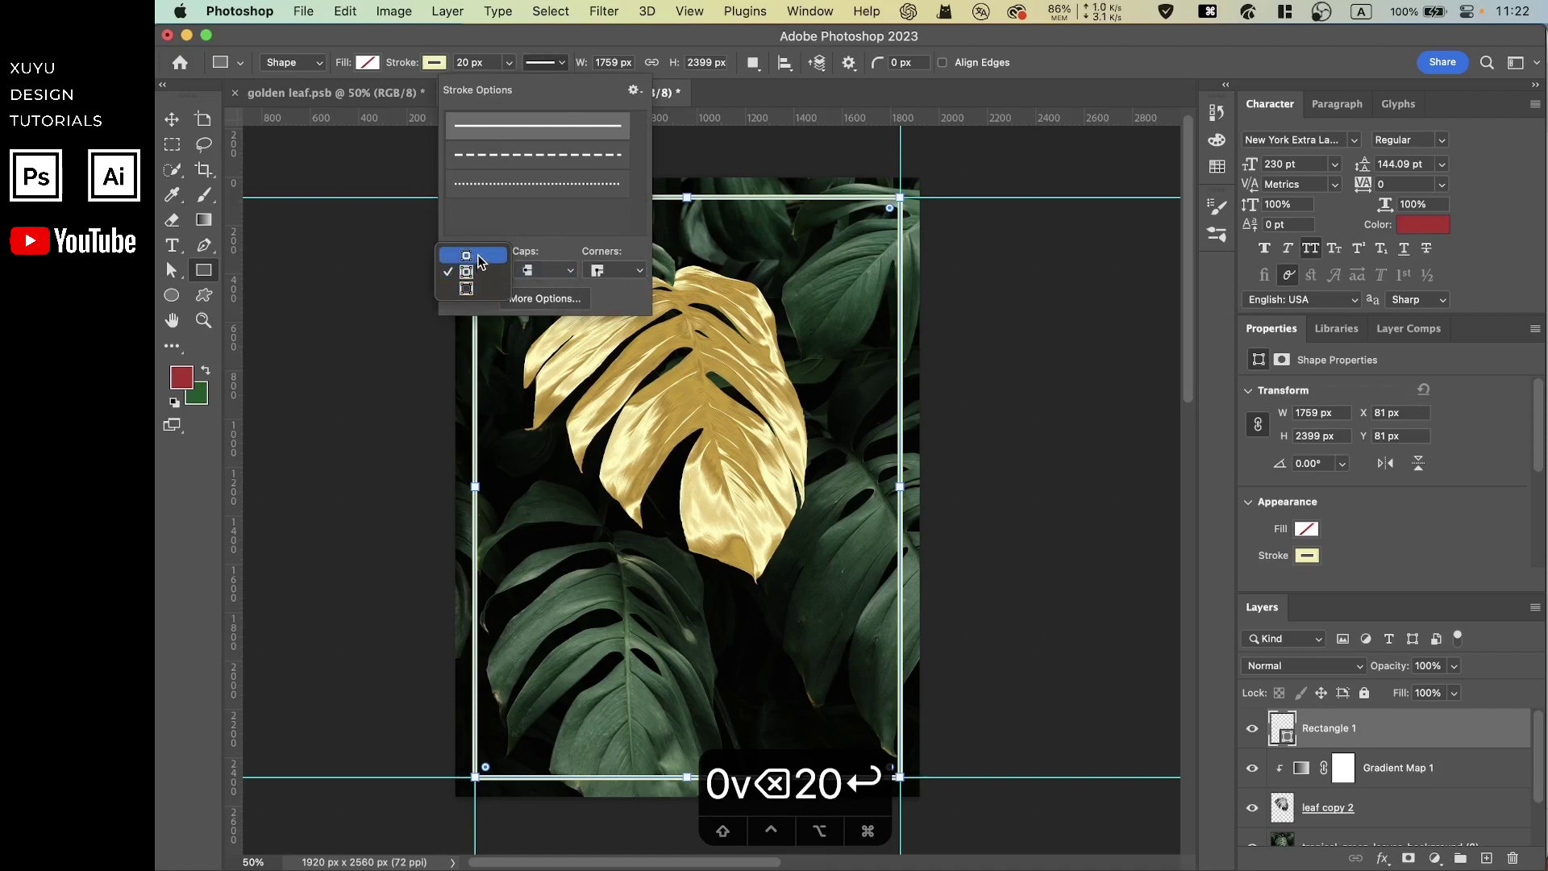
{"action": "left_click", "coordinate": [481, 257]}
{"action": "left_click", "coordinate": [1086, 62]}
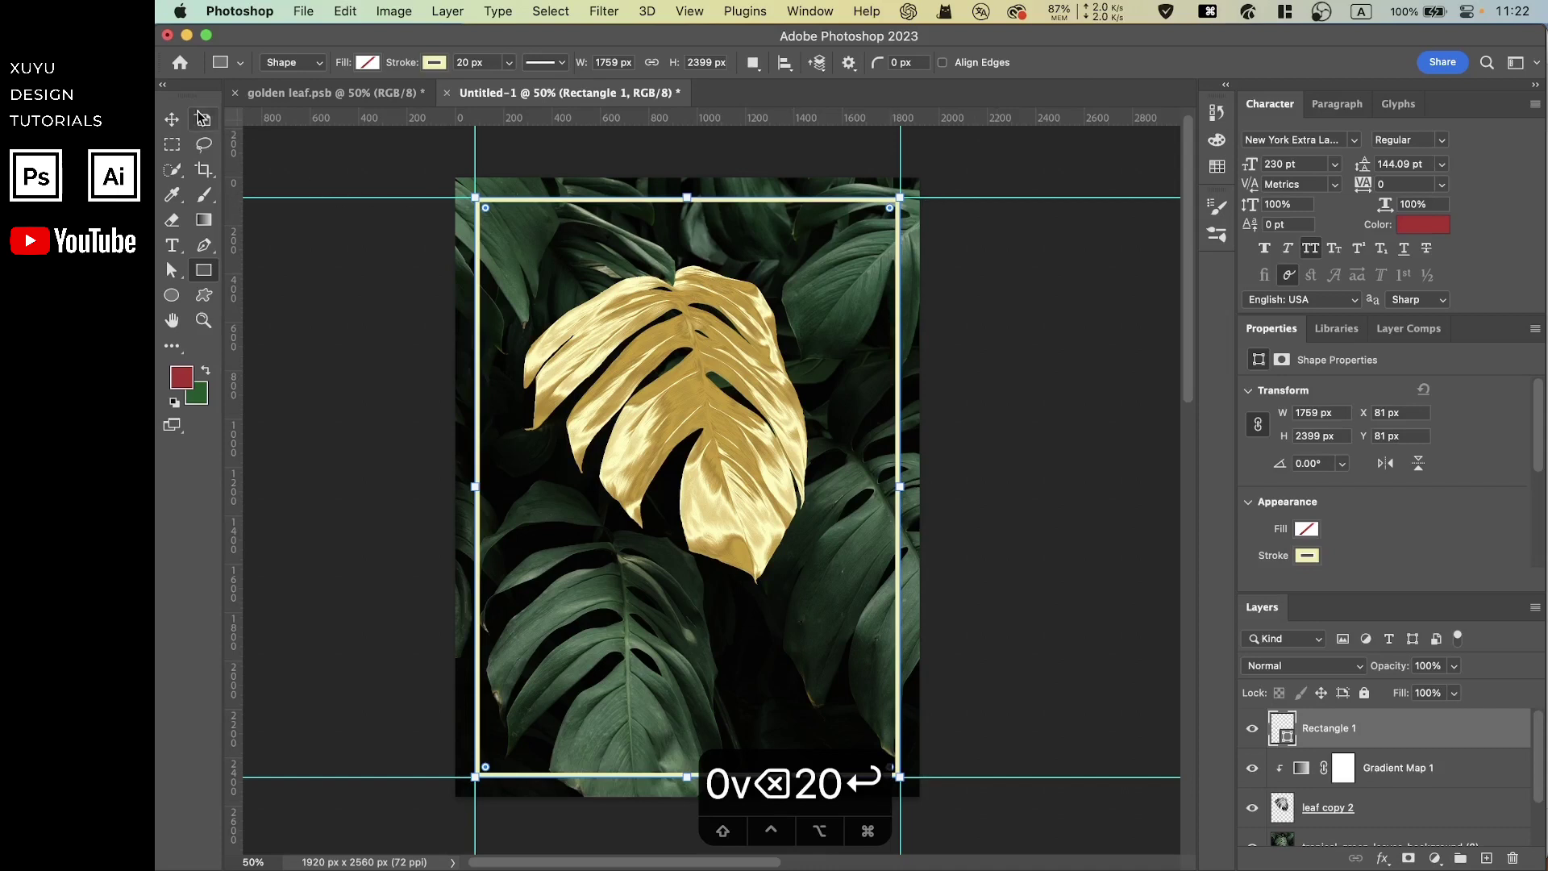
Step: Deselect the rectangular frame and hide the guides
{"action": "left_click", "coordinate": [172, 119]}
{"action": "left_click", "coordinate": [415, 300]}
{"action": "scroll", "coordinate": [735, 422], "scroll_direction": "down", "scroll_amount": 2}
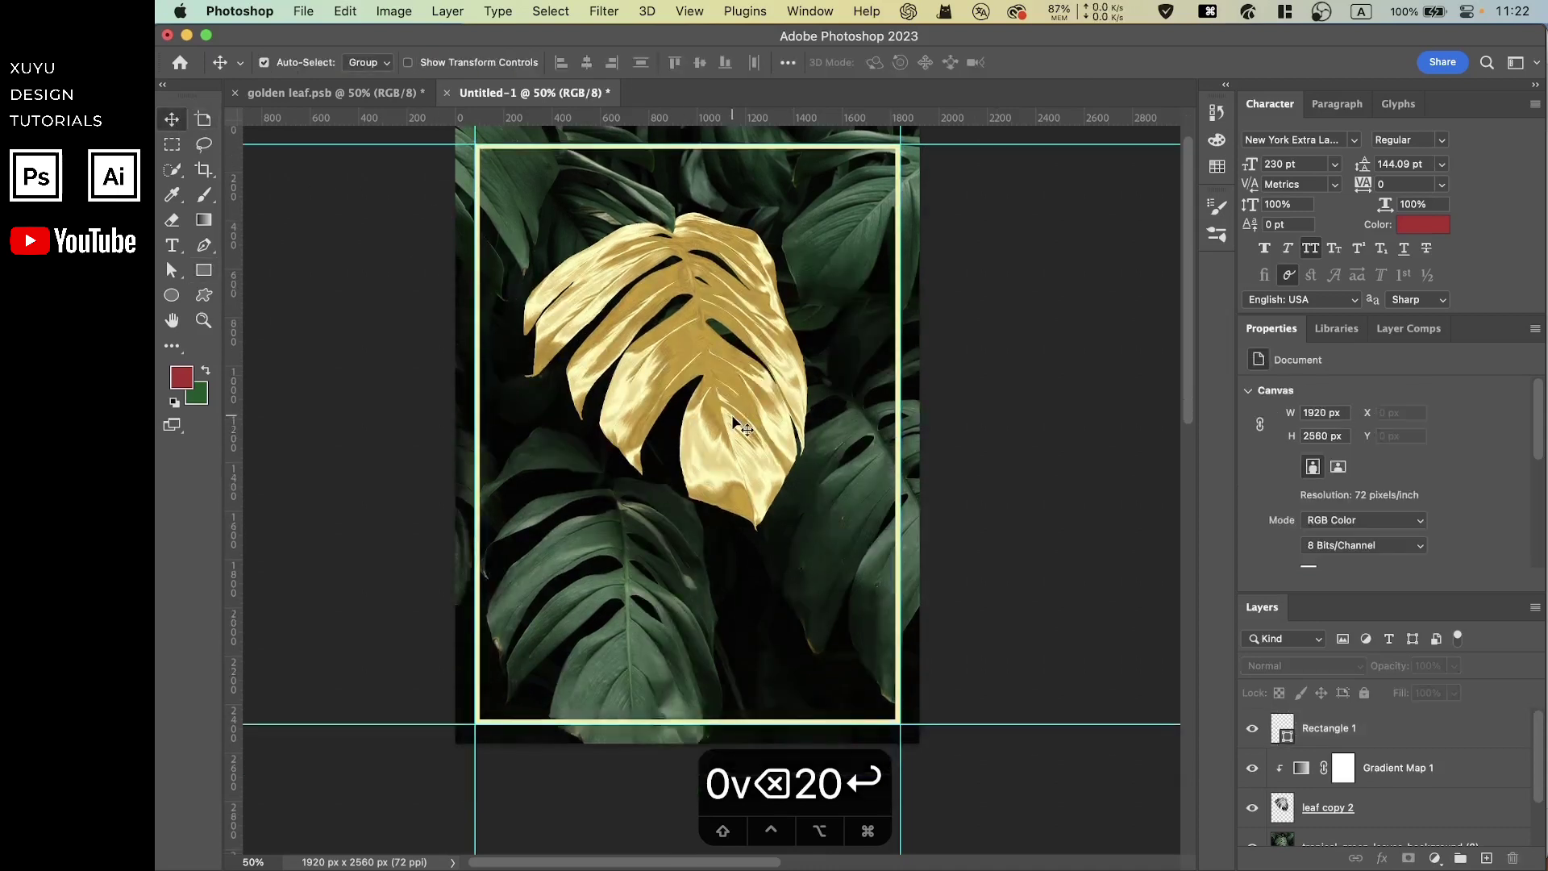
{"action": "key", "text": "super+semicolon"}
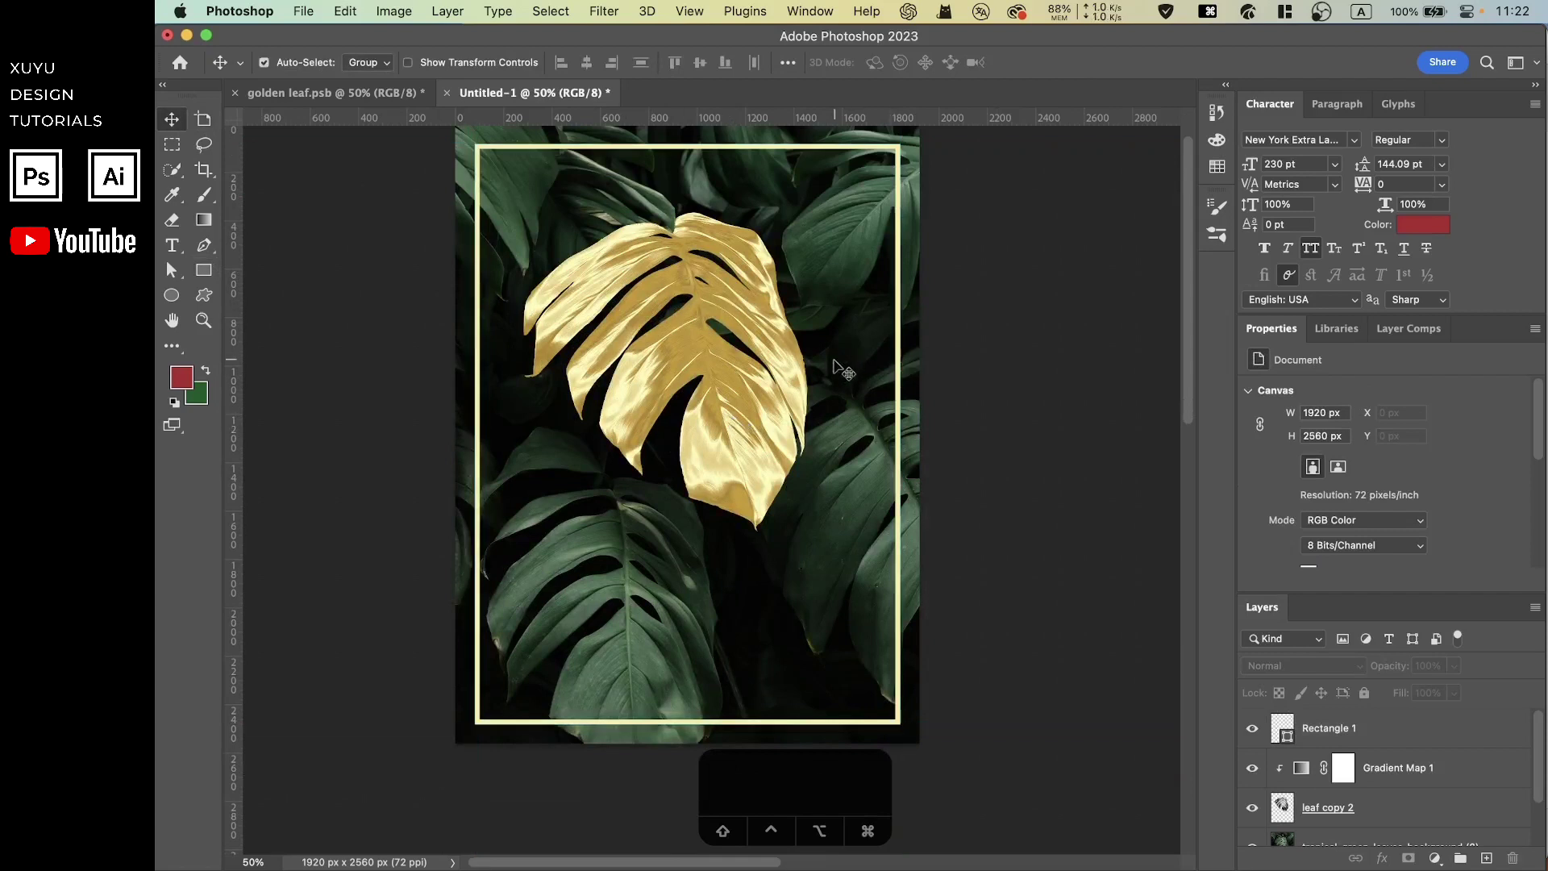
Step: Add a Gradient Overlay effect with the linear gold gradient at 60° and 150% scale to the Rectangle 1 layer
{"action": "left_click", "coordinate": [1326, 728]}
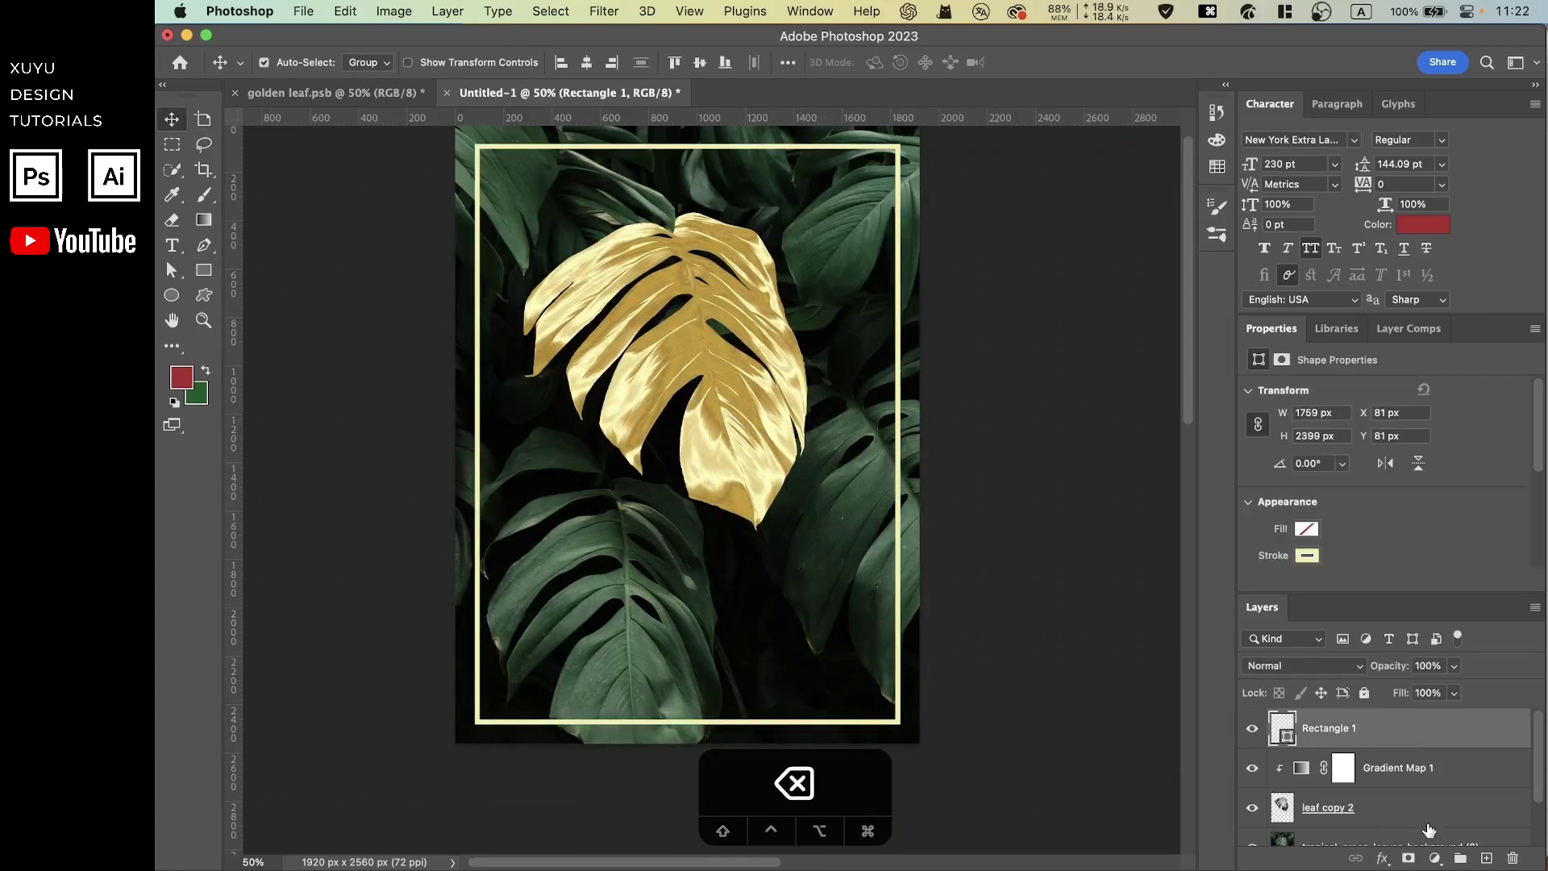
{"action": "left_click", "coordinate": [1381, 858]}
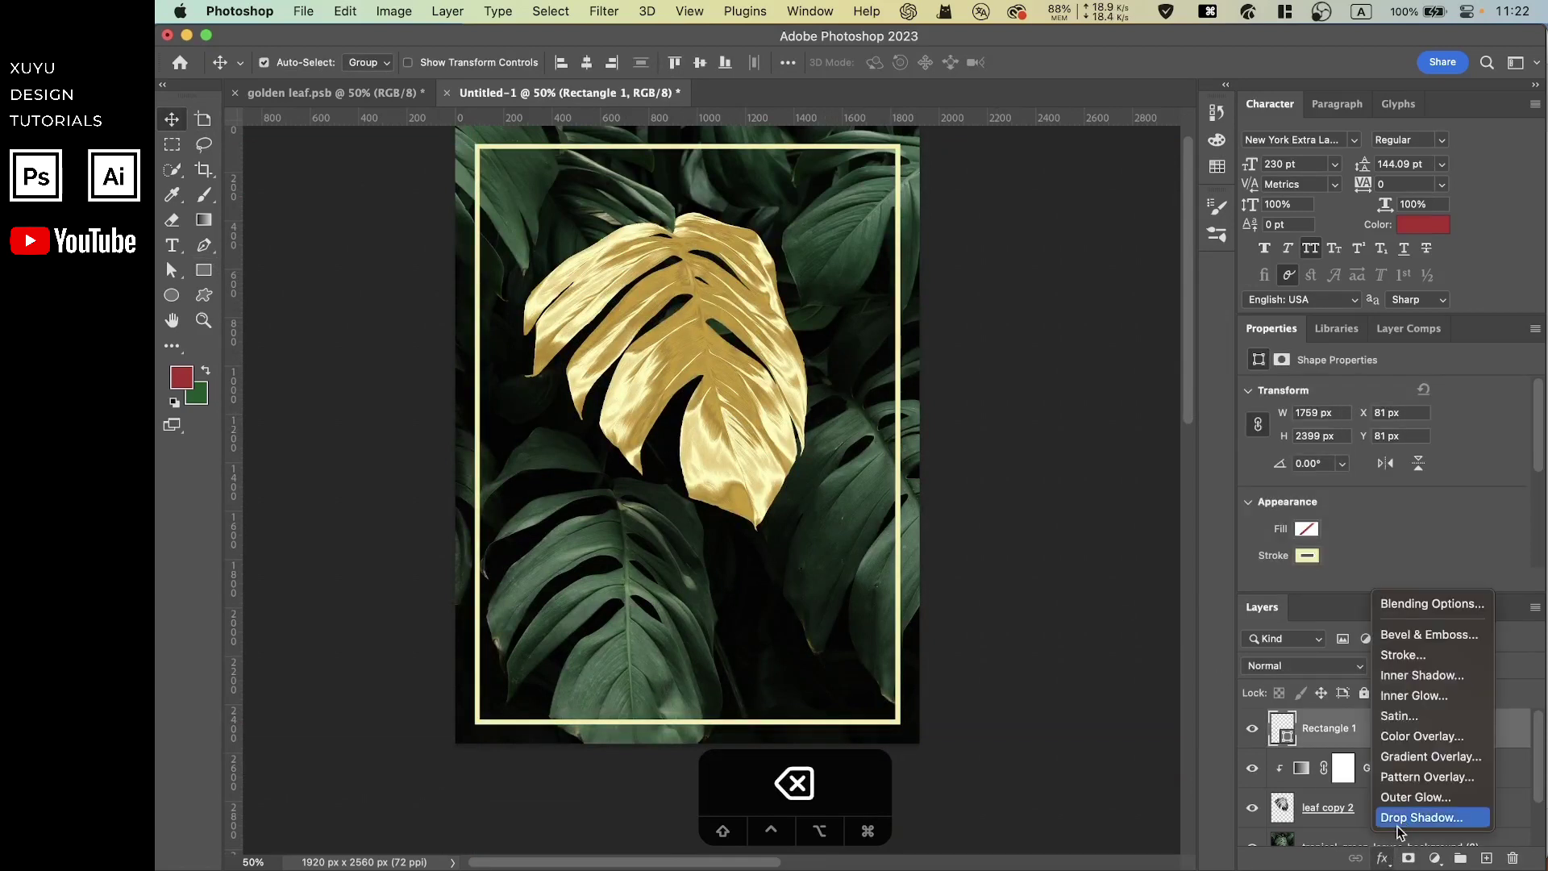
{"action": "left_click", "coordinate": [1427, 757]}
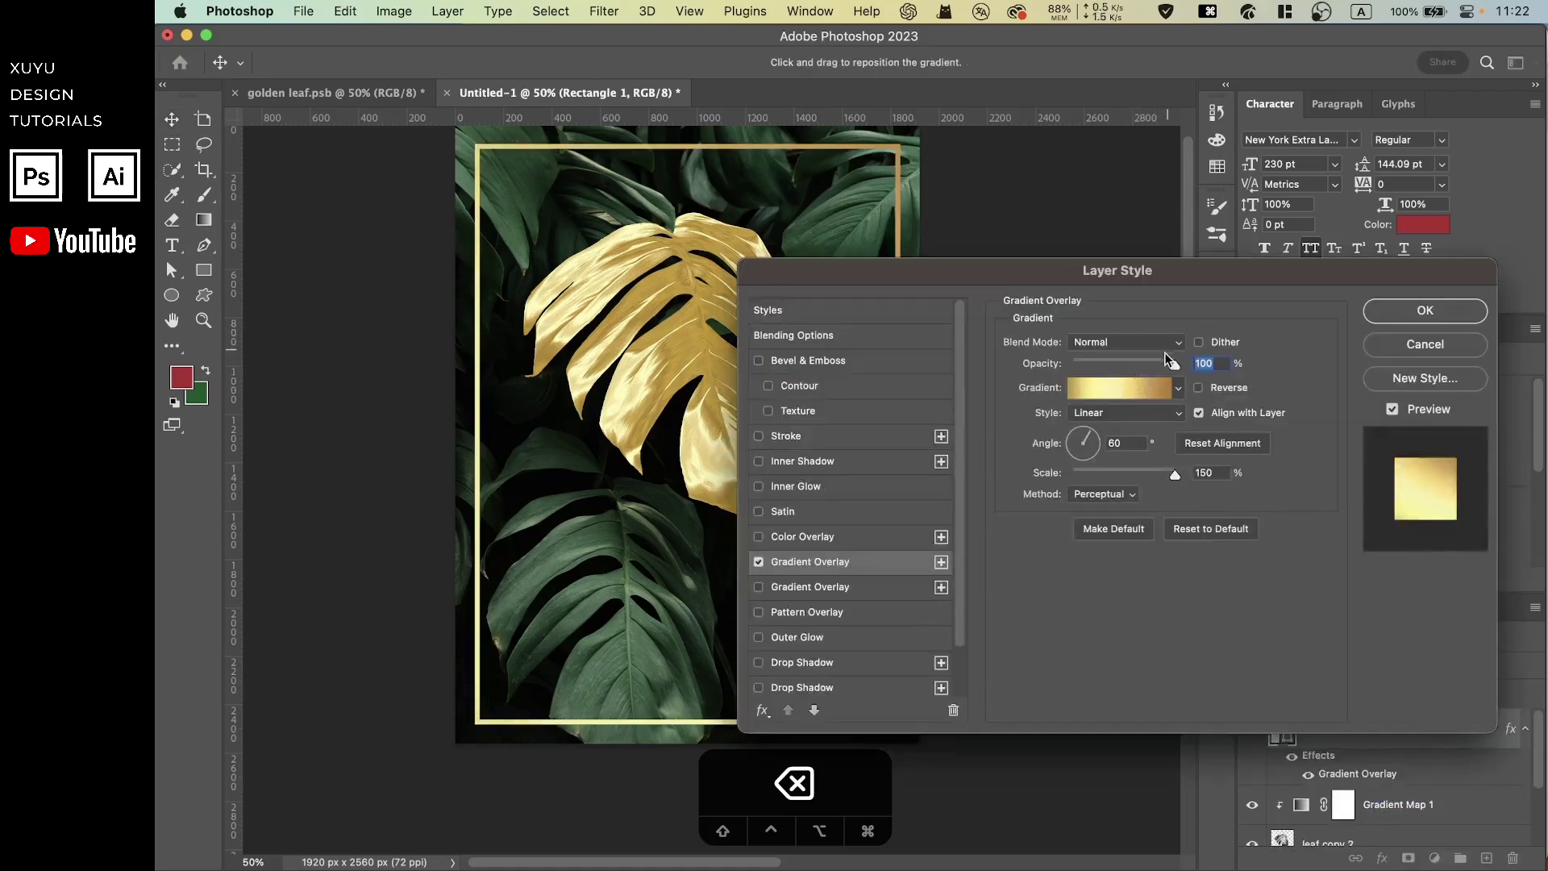
{"action": "left_click", "coordinate": [1426, 311]}
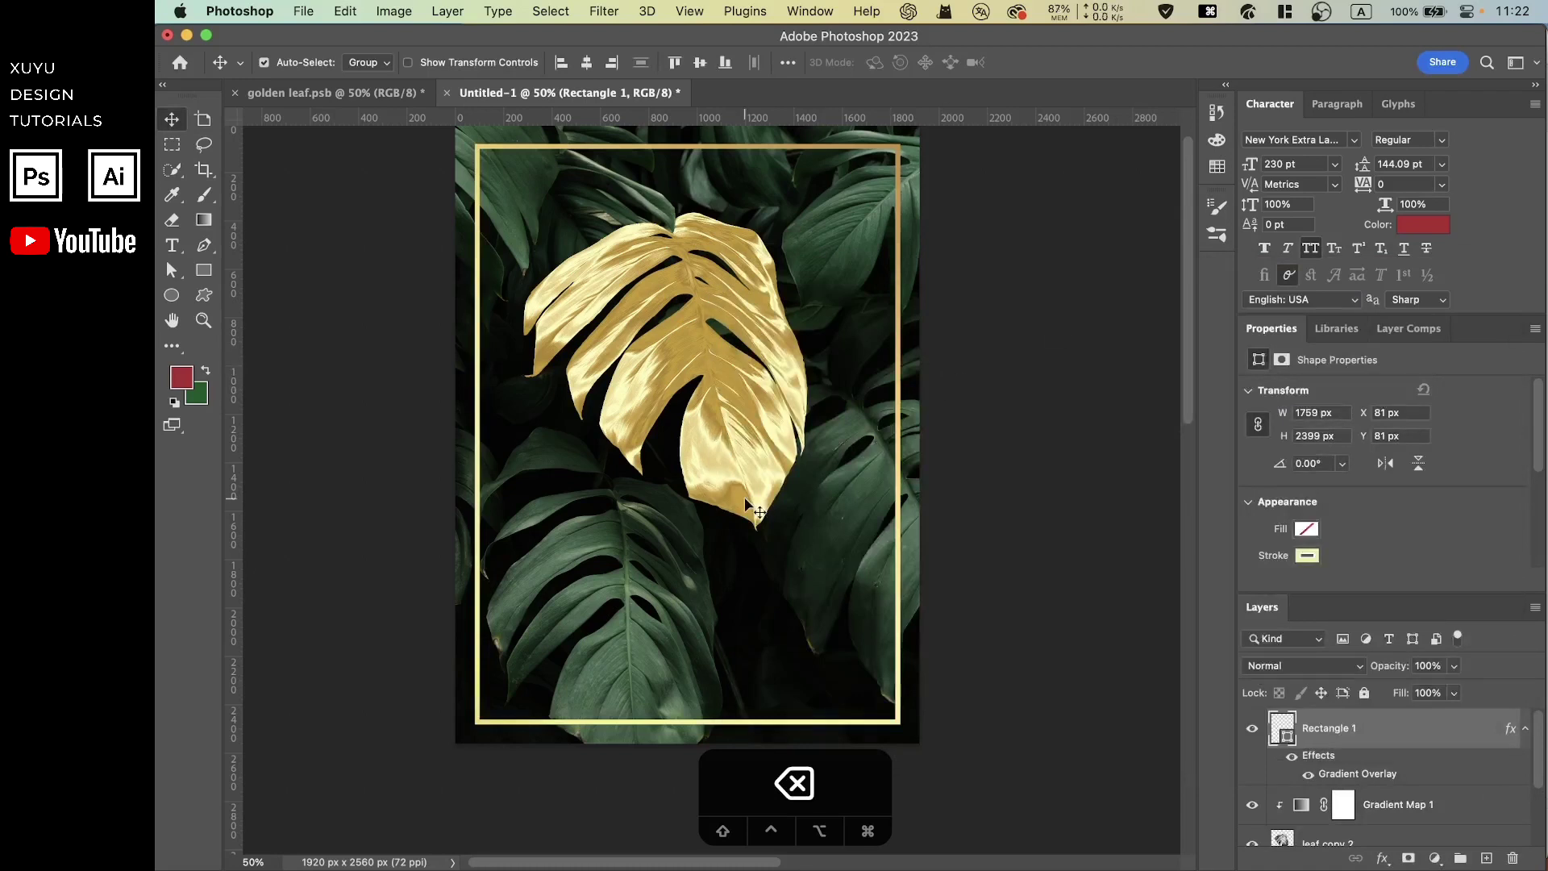
Step: Add a layer mask to the Rectangle 1 frame layer
{"action": "key", "text": "super+equal"}
{"action": "key", "text": "super+minus"}
{"action": "key", "text": "space"}
{"action": "left_click_drag", "start_coordinate": [666, 300], "coordinate": [678, 384]}
{"action": "left_click_drag", "start_coordinate": [559, 426], "coordinate": [592, 310]}
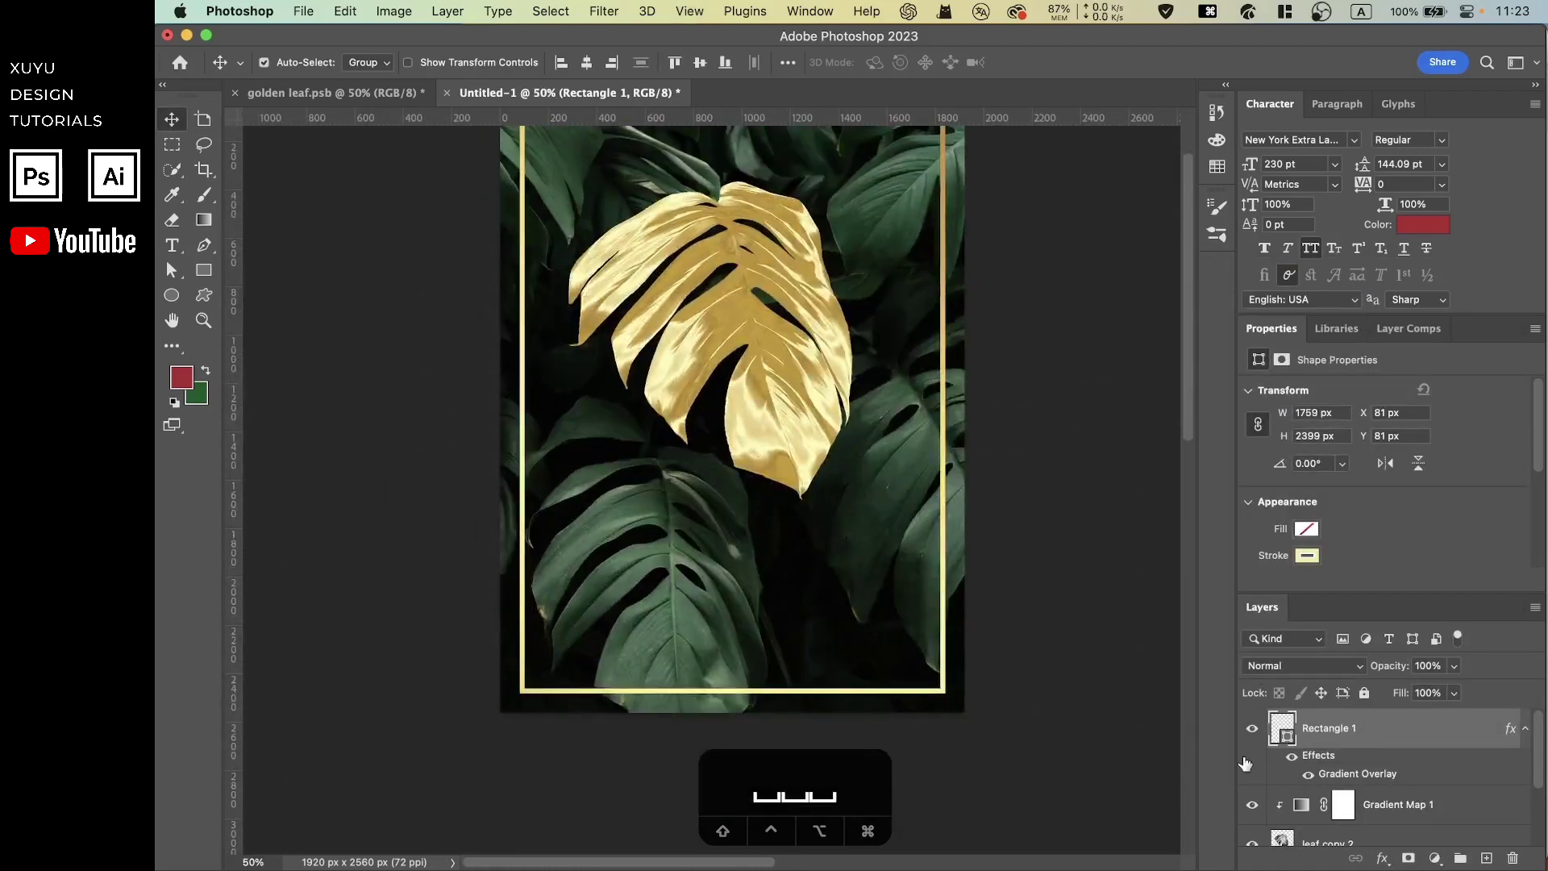
{"action": "left_click", "coordinate": [1410, 857]}
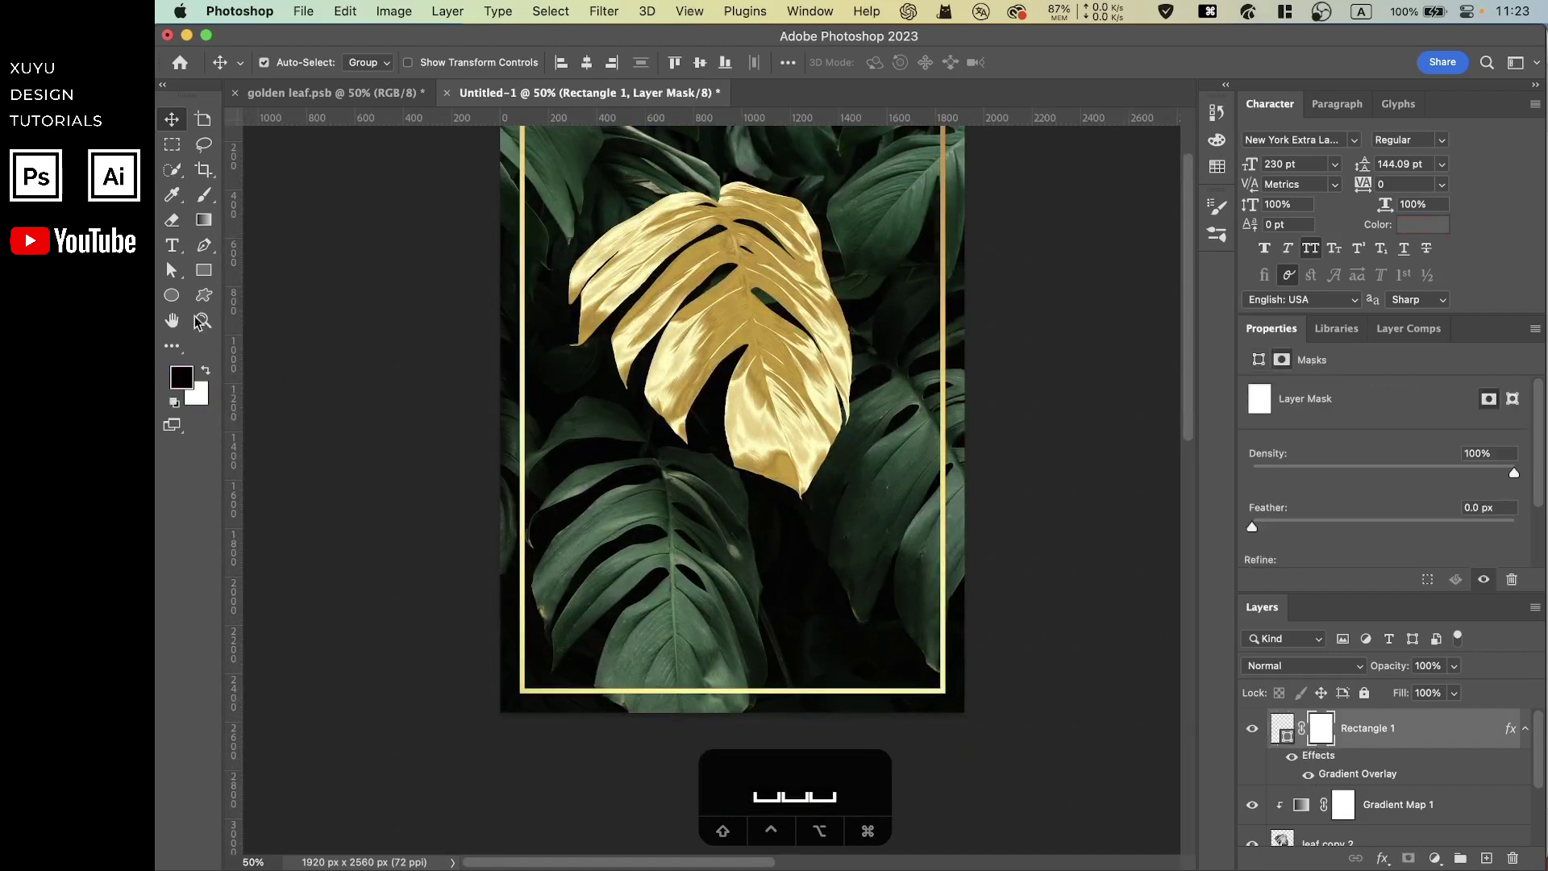
Step: Paint black on the frame's mask with the 60 px Brush to hide the lower bar where it crosses the bottom green leaf
{"action": "left_click", "coordinate": [204, 194]}
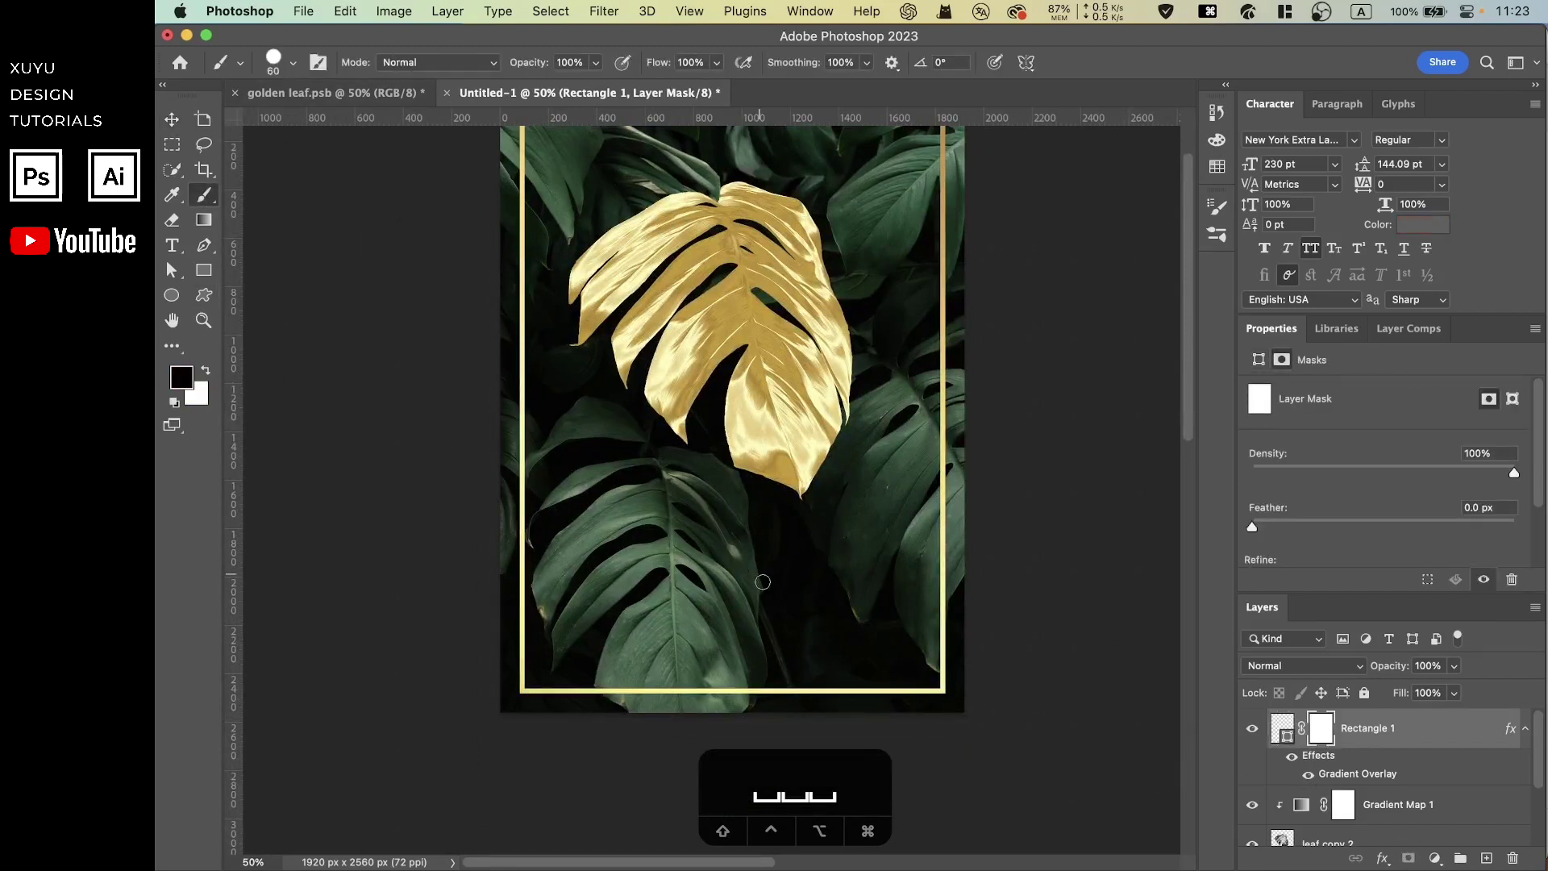
{"action": "scroll", "coordinate": [749, 560], "scroll_direction": "down", "scroll_amount": 2}
{"action": "key", "text": "super+equal"}
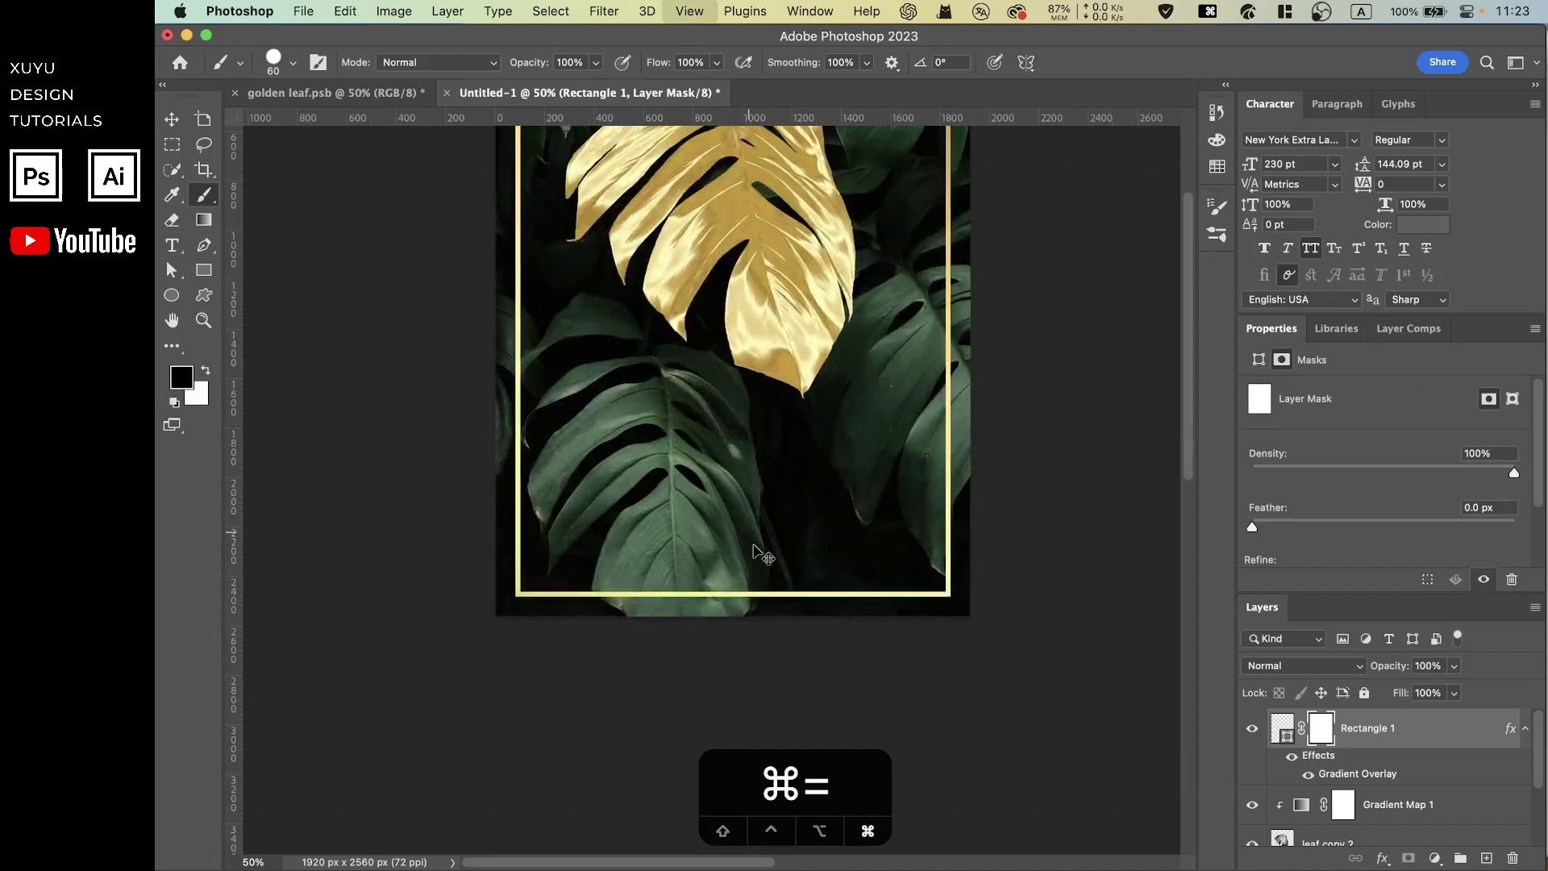
{"action": "key", "text": "super+equal"}
{"action": "key", "text": "super+equal"}
{"action": "left_click_drag", "start_coordinate": [754, 544], "coordinate": [750, 259]}
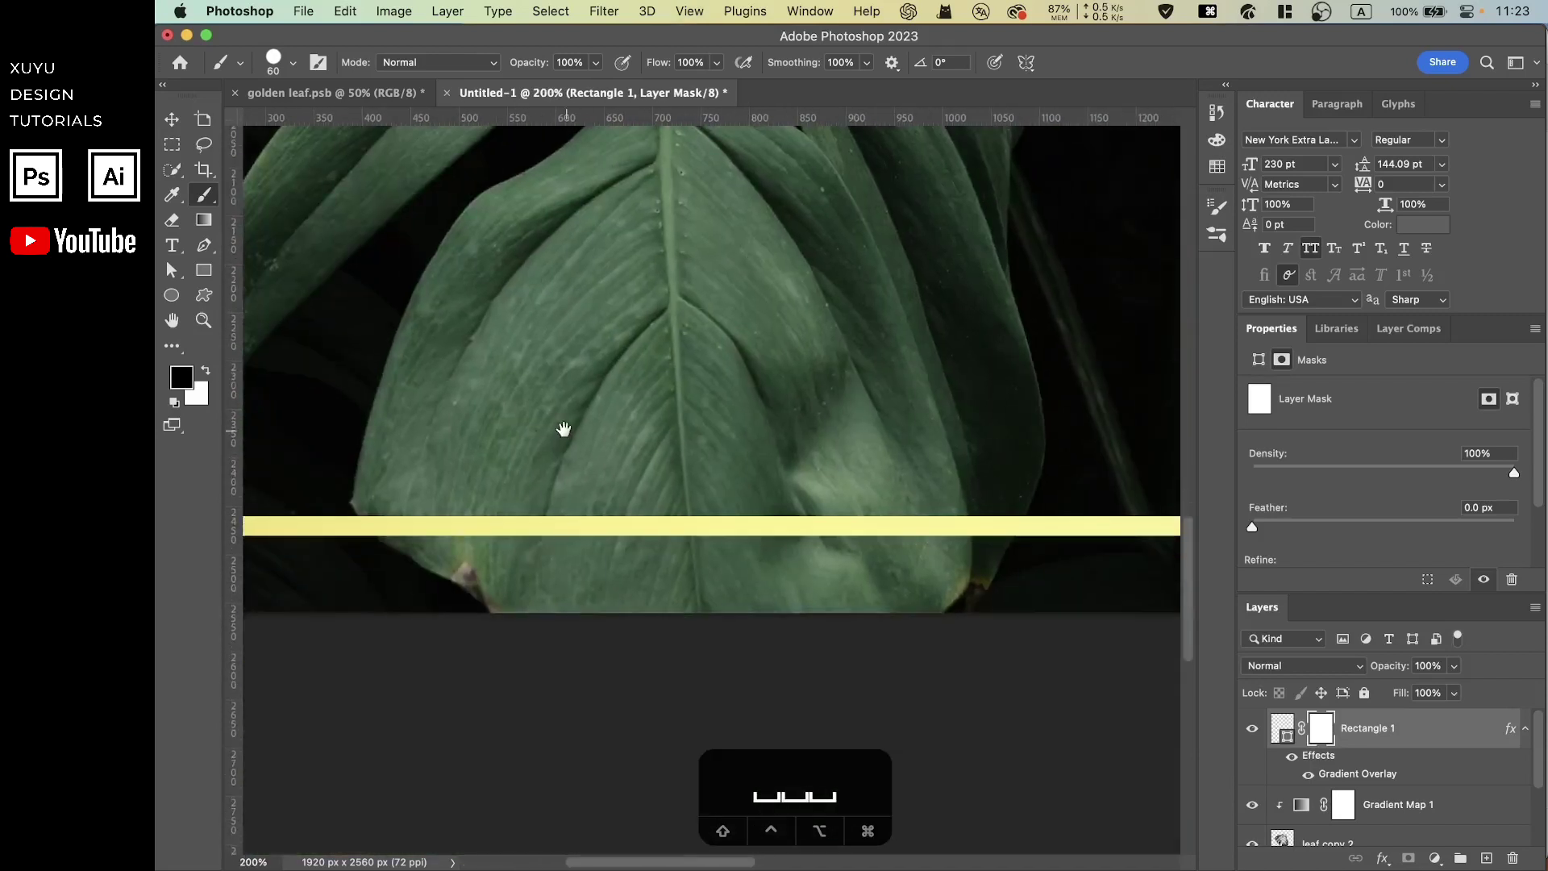
{"action": "left_click_drag", "start_coordinate": [563, 428], "coordinate": [709, 411]}
{"action": "mouse_move", "coordinate": [569, 495]}
{"action": "left_mouse_down"}
{"action": "mouse_move", "coordinate": [1035, 505]}
{"action": "mouse_move", "coordinate": [928, 503]}
{"action": "left_mouse_up"}
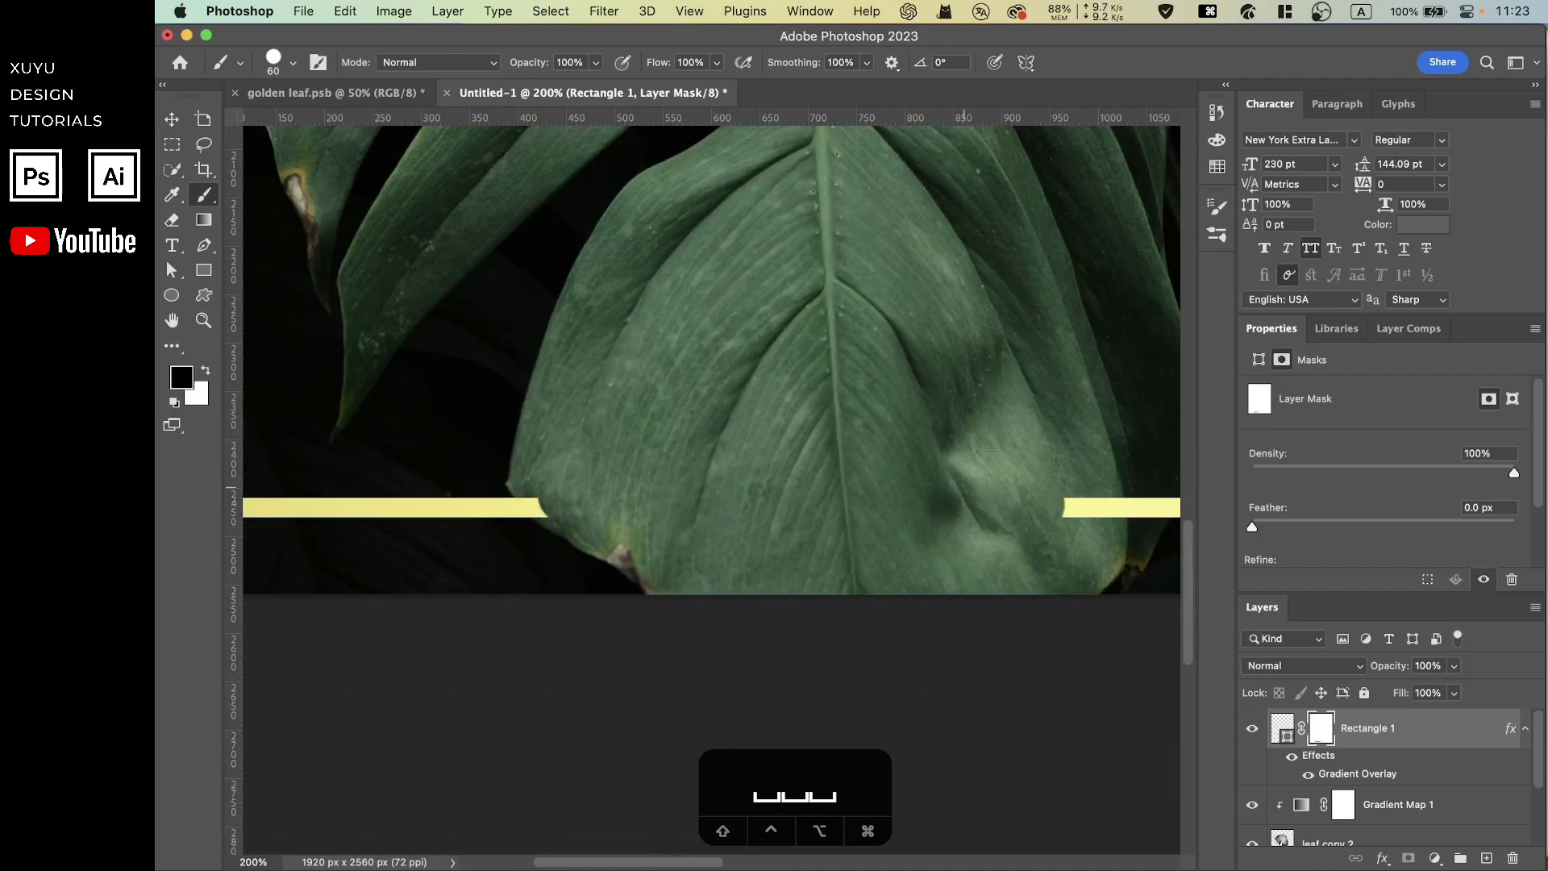
{"action": "left_click_drag", "start_coordinate": [979, 451], "coordinate": [696, 441]}
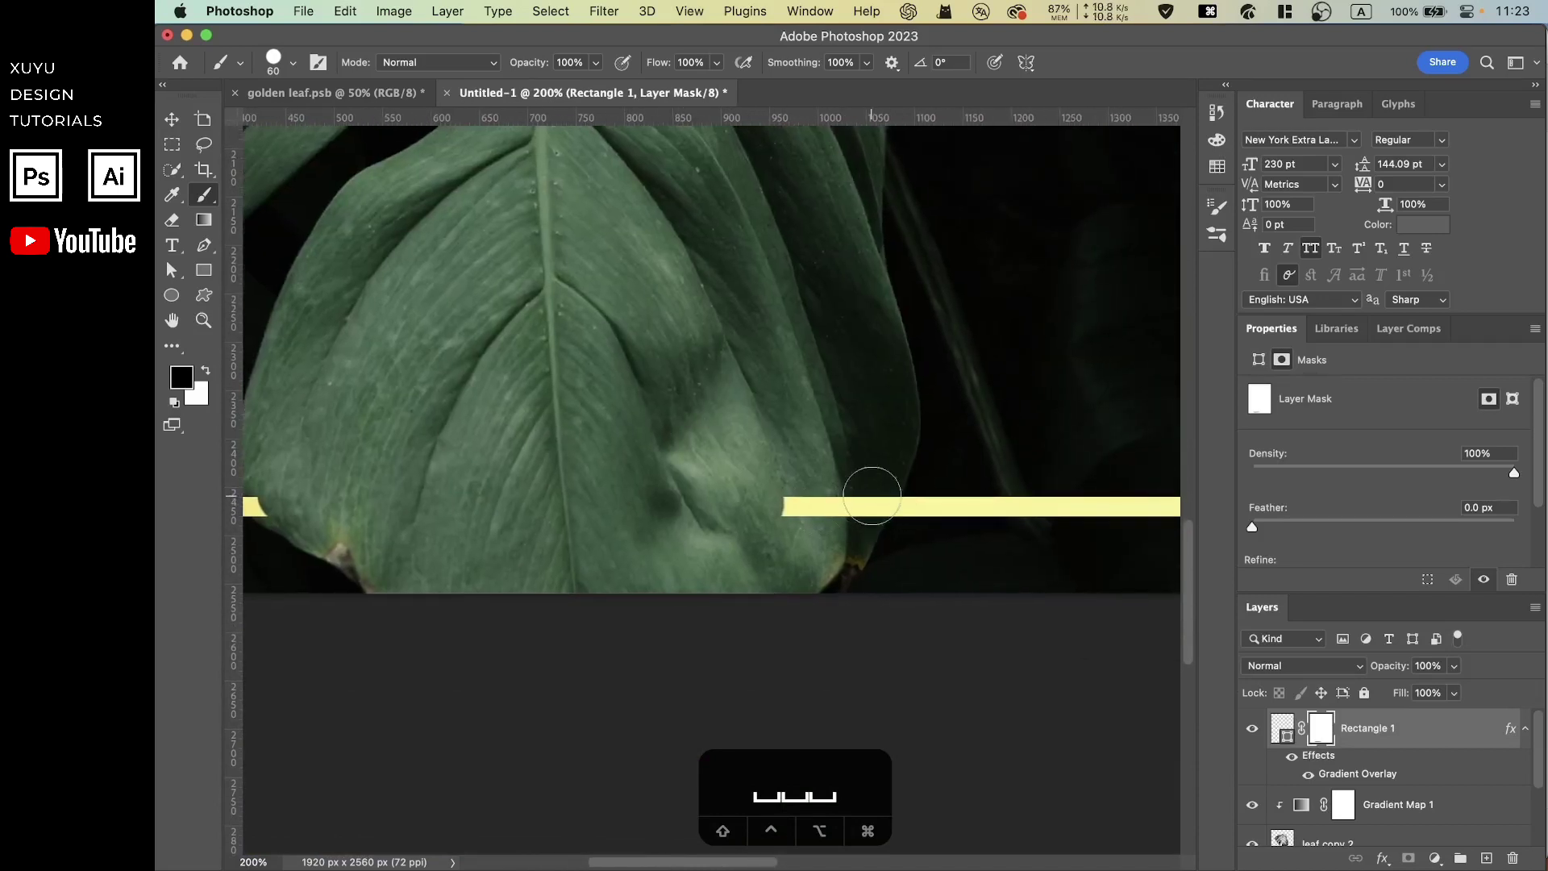
{"action": "left_click_drag", "start_coordinate": [781, 500], "coordinate": [847, 484]}
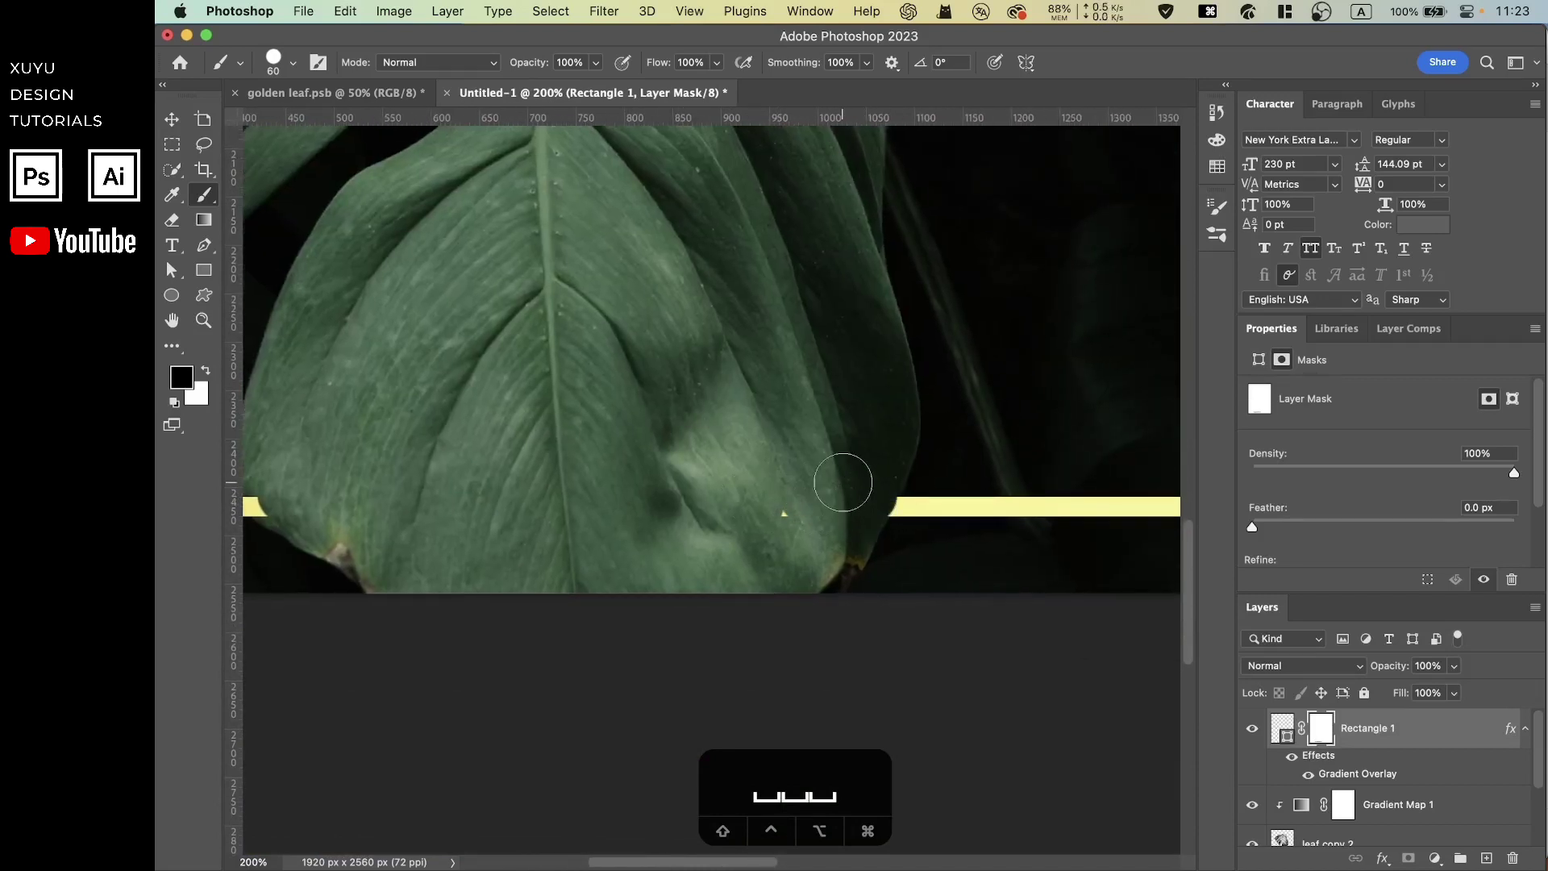
Step: Refine the mask where the lower bar meets the bottom leaf's right edge so the cut follows the leaf's contour
{"action": "key", "text": "super+equal"}
{"action": "key", "text": "super+equal"}
{"action": "key", "text": "super+equal"}
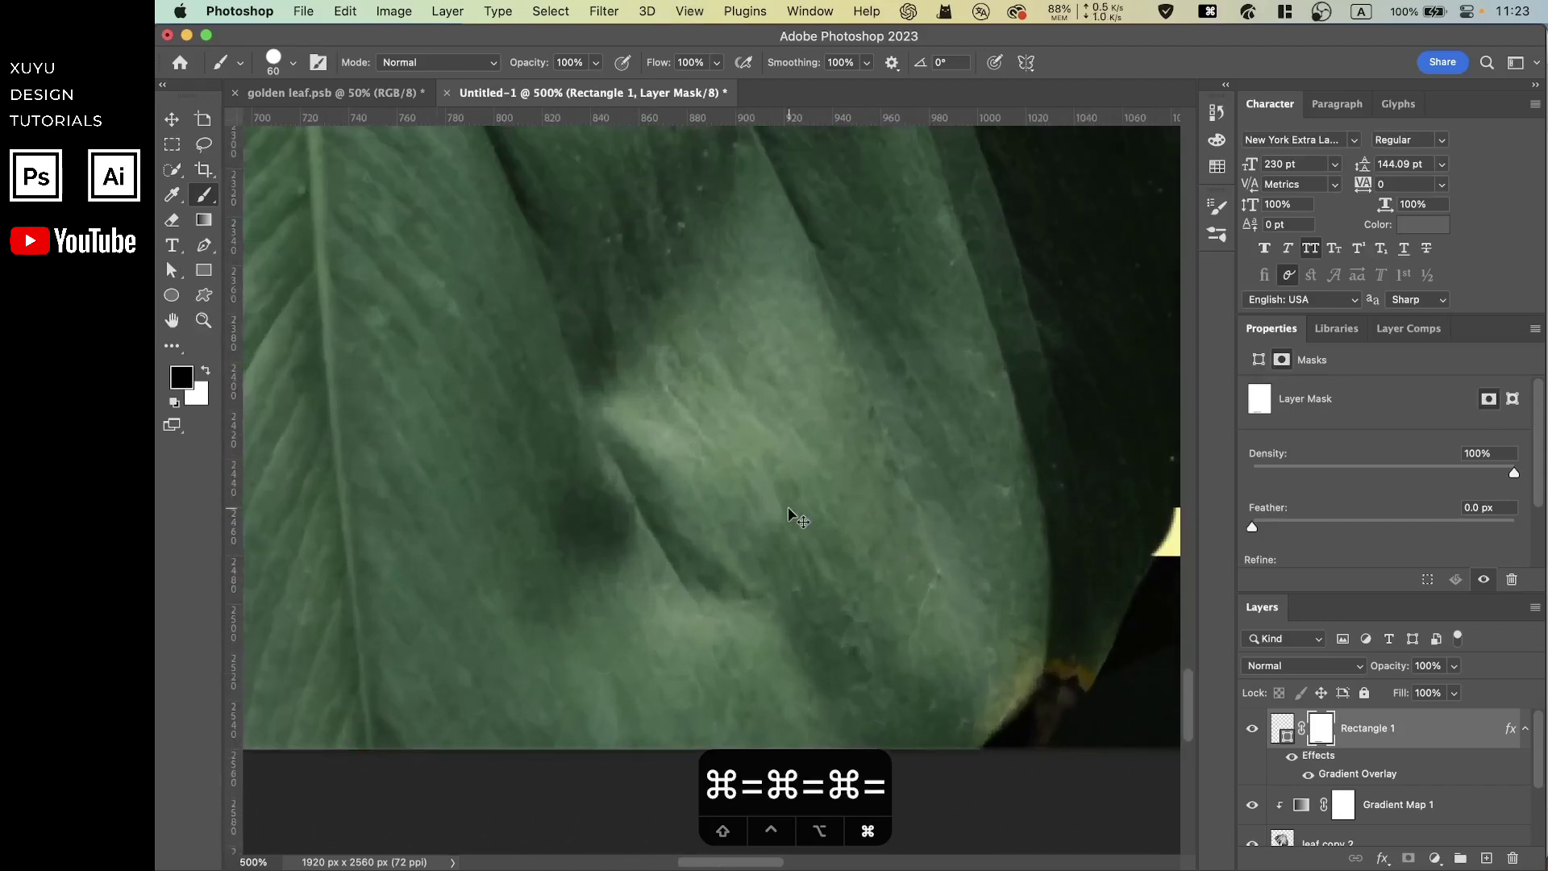
{"action": "left_click_drag", "start_coordinate": [944, 511], "coordinate": [721, 524]}
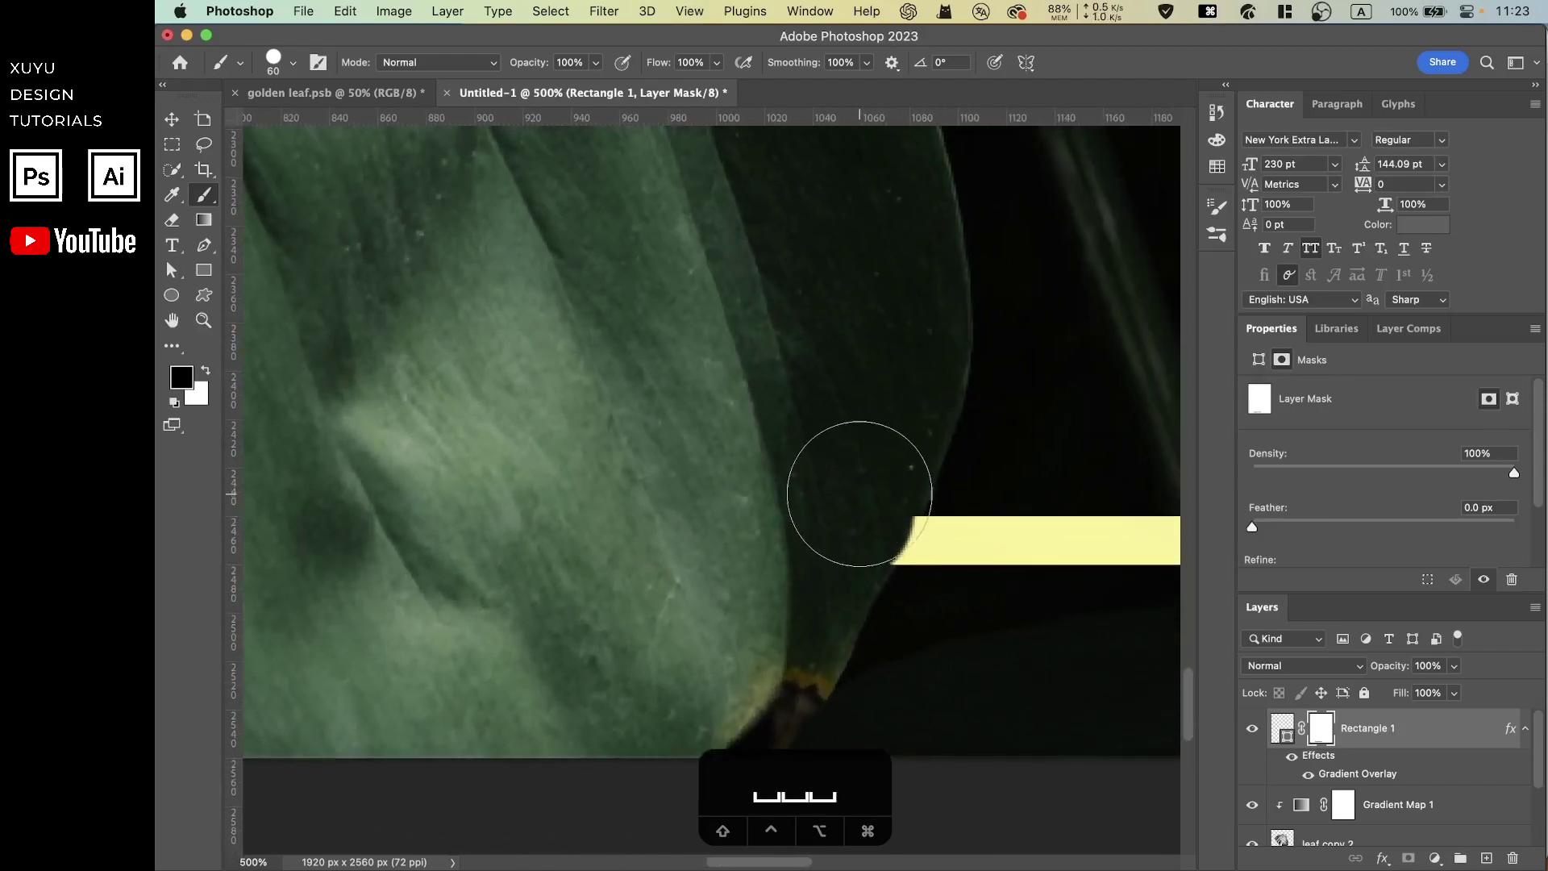
{"action": "left_click", "coordinate": [853, 491]}
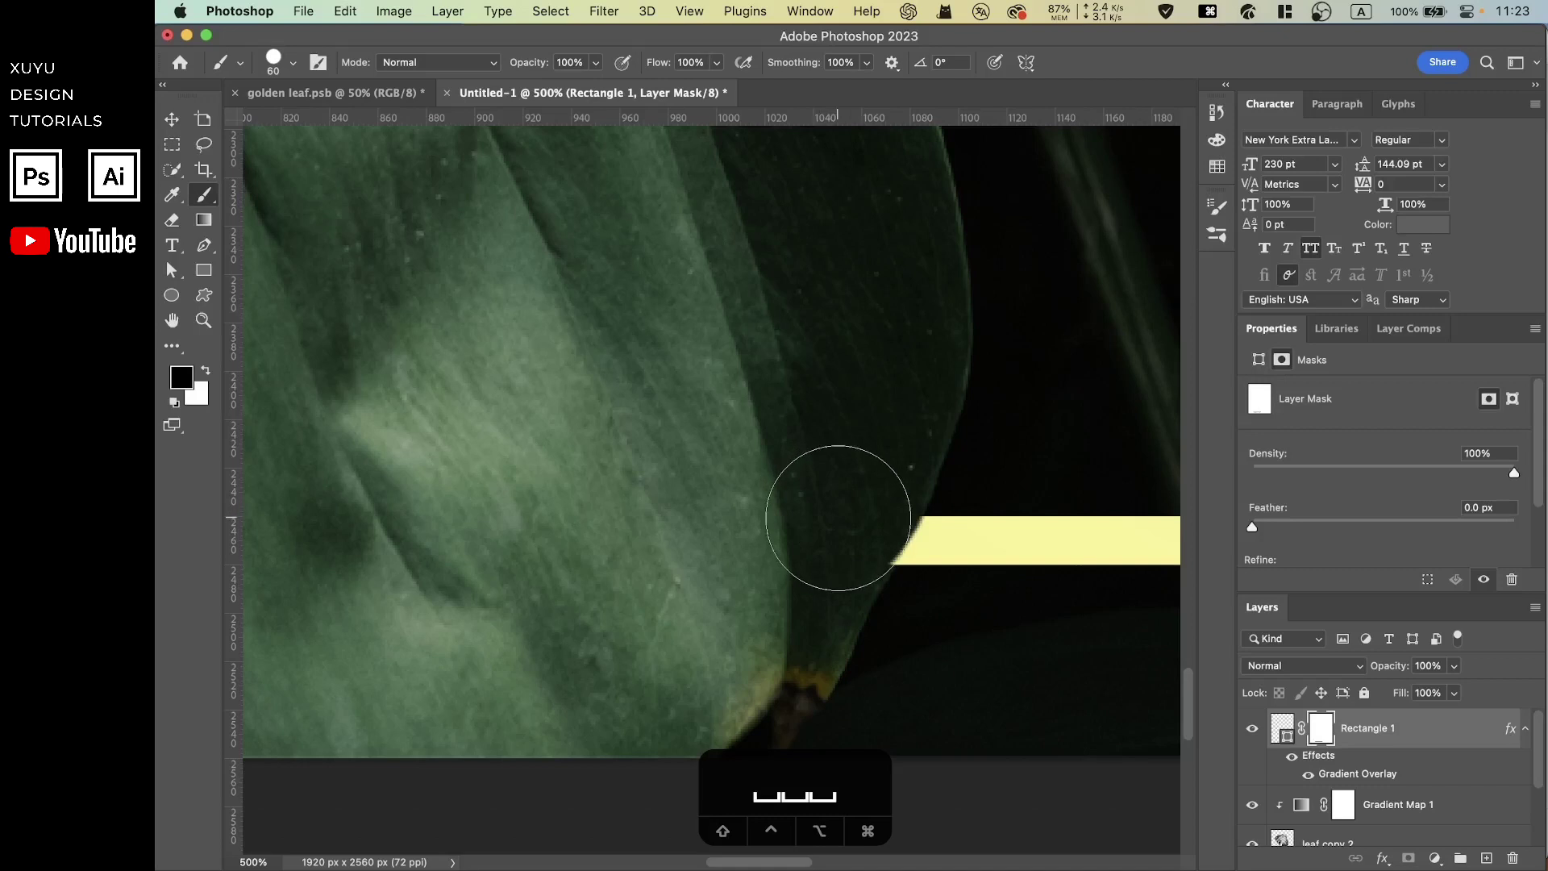
Step: Review the whole poster to check how the masked frame passes behind the bottom leaf
{"action": "key", "text": "super+minus"}
{"action": "key", "text": "super+minus"}
{"action": "key", "text": "super+minus"}
{"action": "key", "text": "super+minus"}
{"action": "key", "text": "super+minus"}
{"action": "key", "text": "super+minus"}
{"action": "key", "text": "super+minus"}
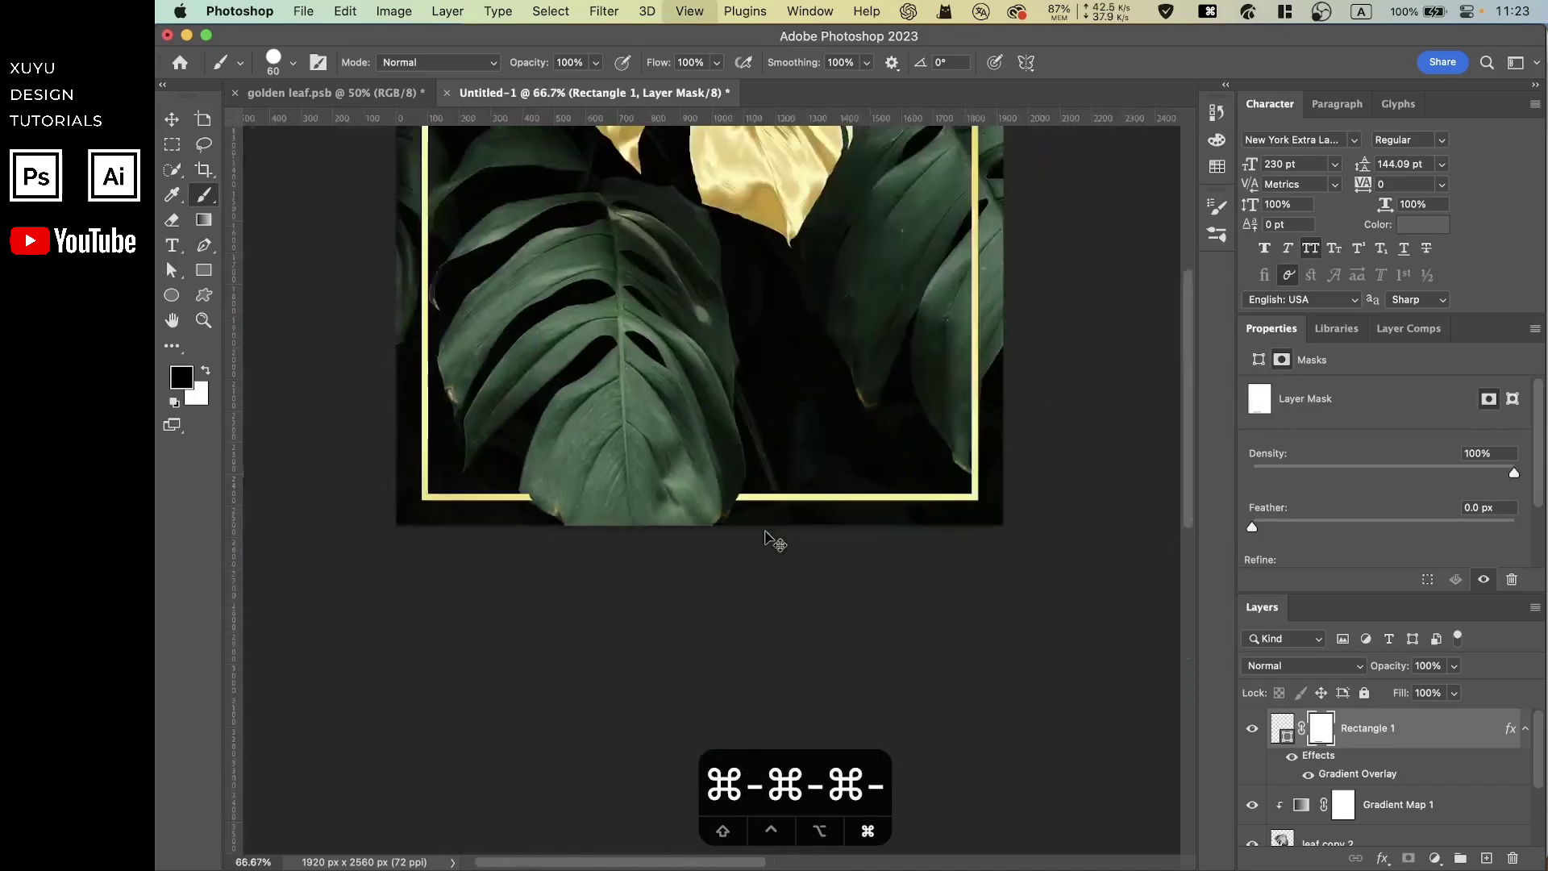
{"action": "key", "text": "space"}
{"action": "left_click_drag", "start_coordinate": [765, 327], "coordinate": [798, 432]}
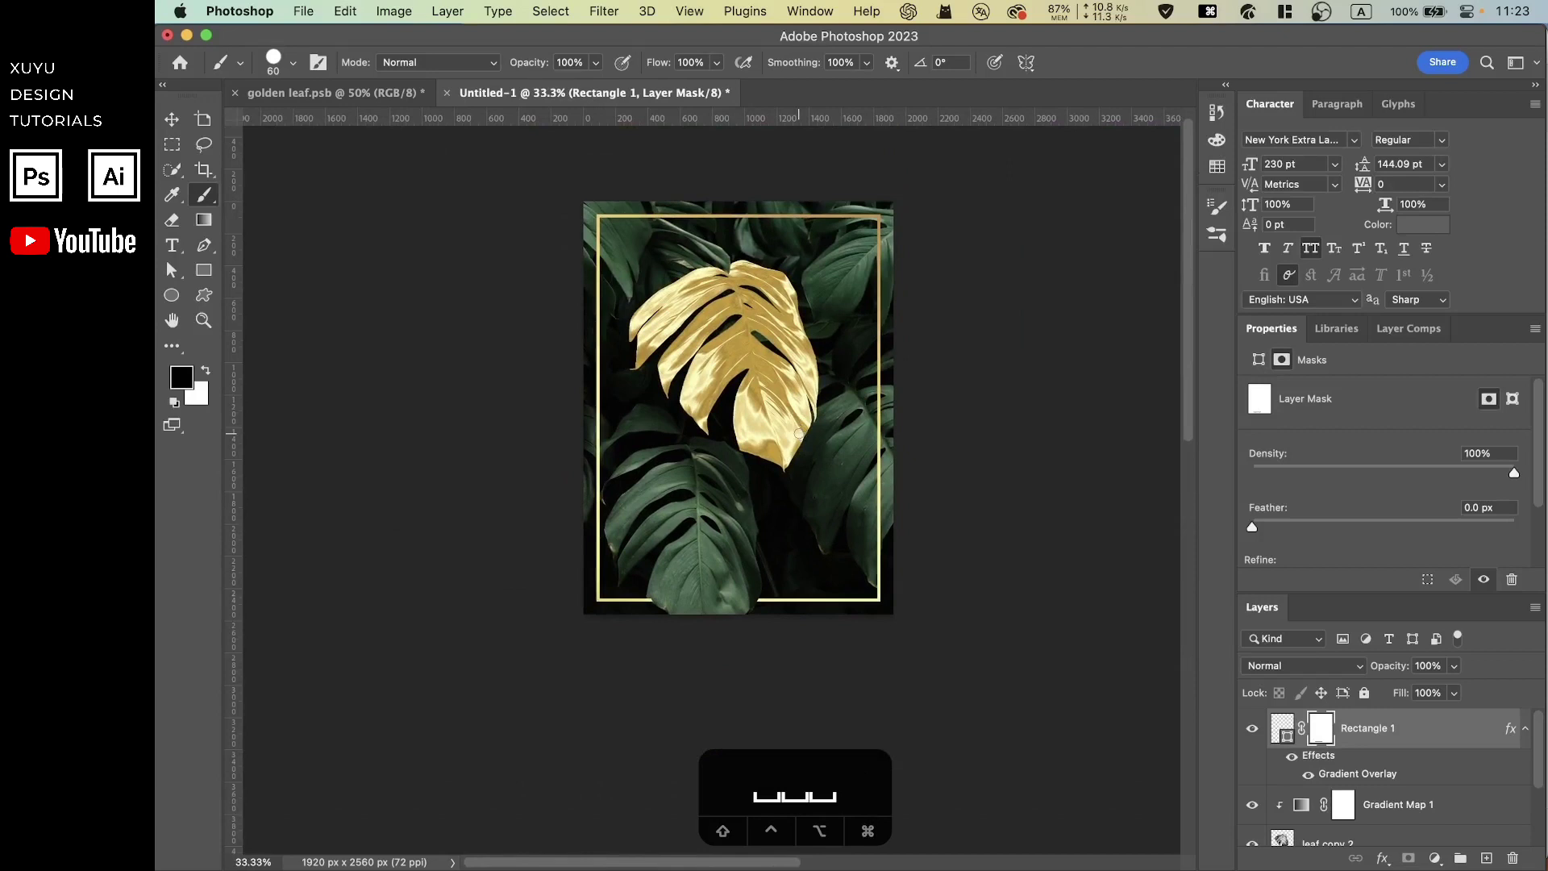
Step: Set the stroke width of the Rectangle 1 frame to 25 px
{"action": "left_click", "coordinate": [1284, 728]}
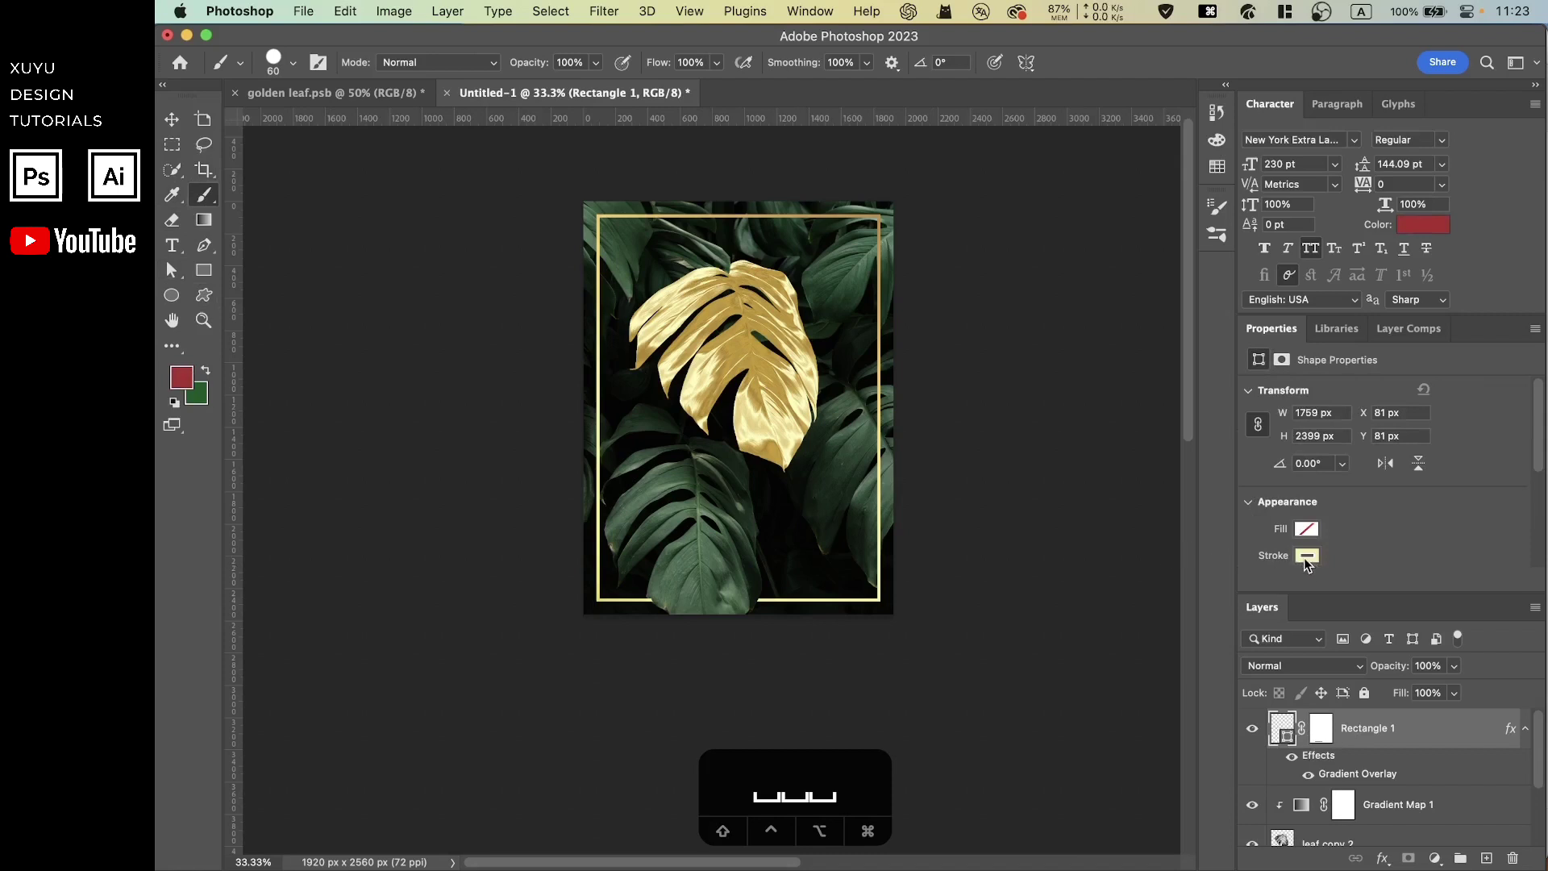
{"action": "left_click", "coordinate": [205, 269]}
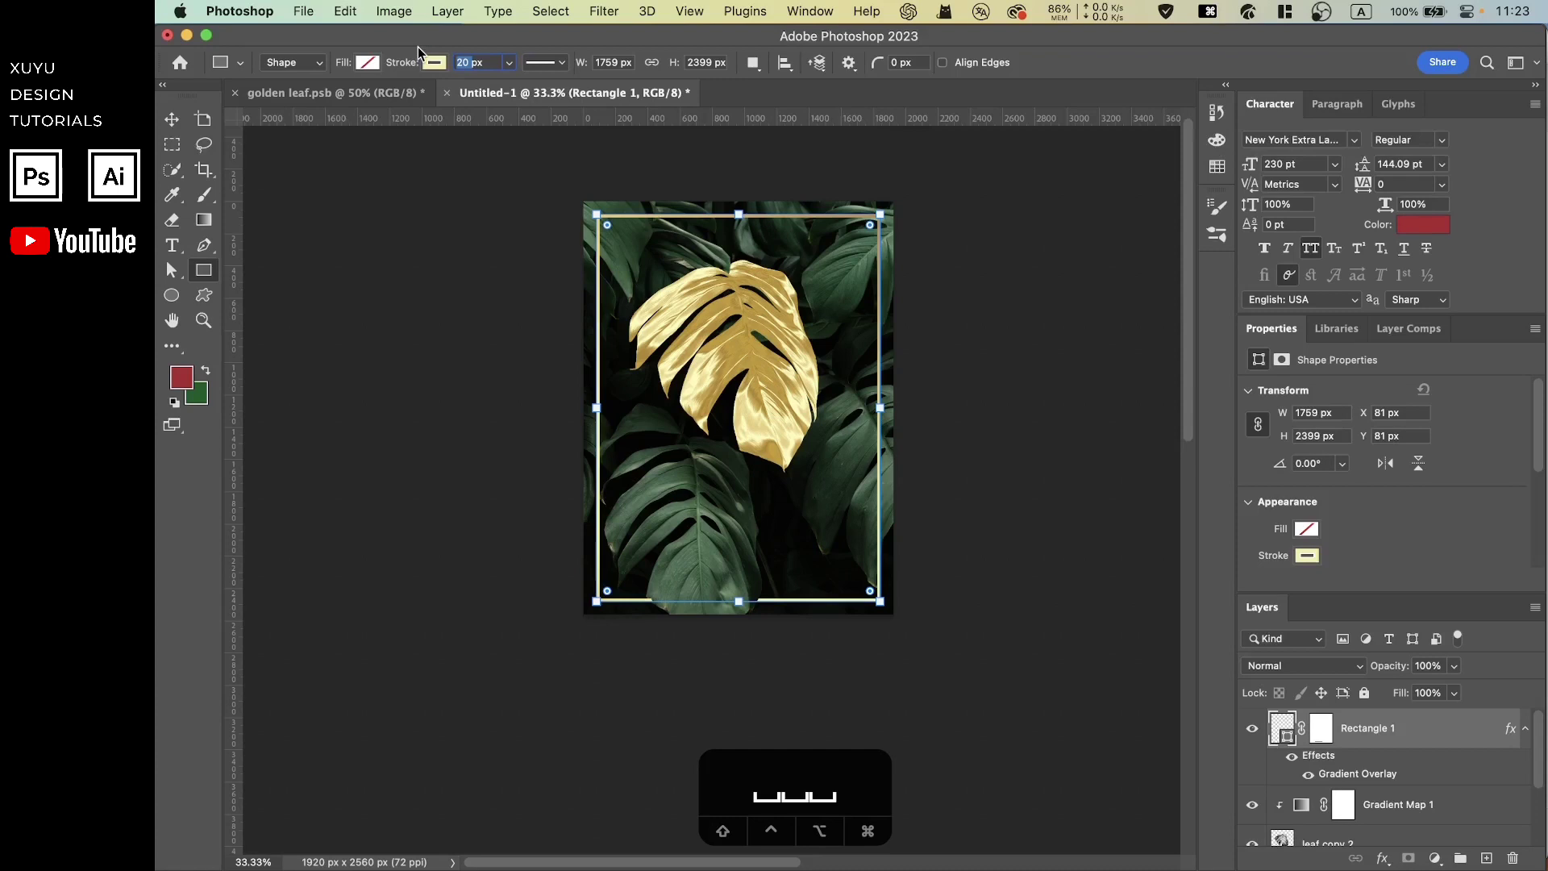
{"action": "type", "text": "25"}
{"action": "key", "text": "Return"}
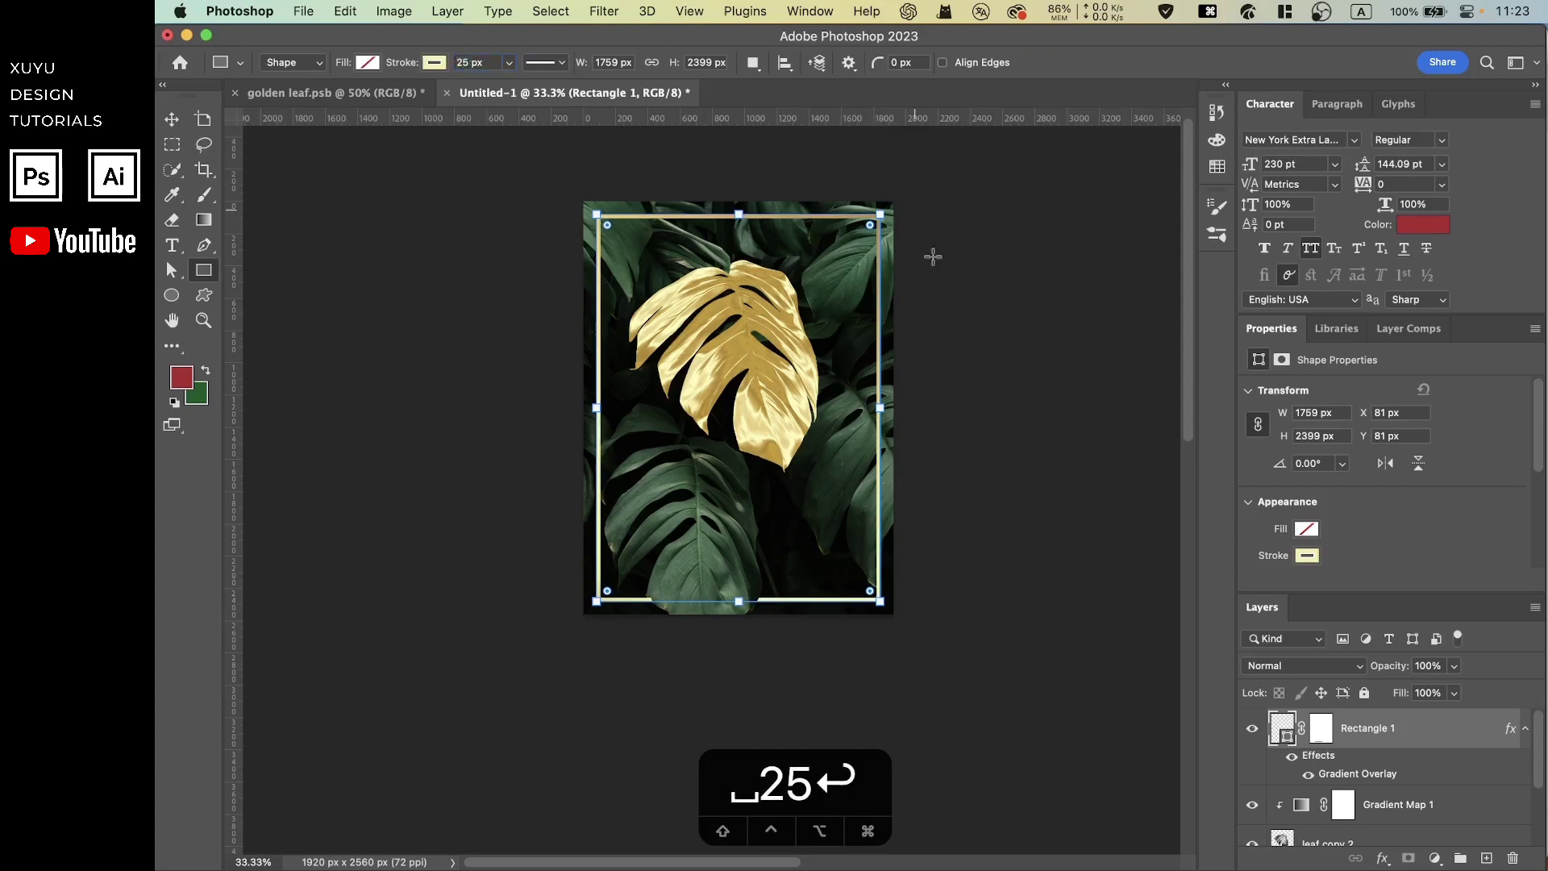
{"action": "key", "text": "super+equal"}
{"action": "key", "text": "super+equal"}
{"action": "key", "text": "super+equal"}
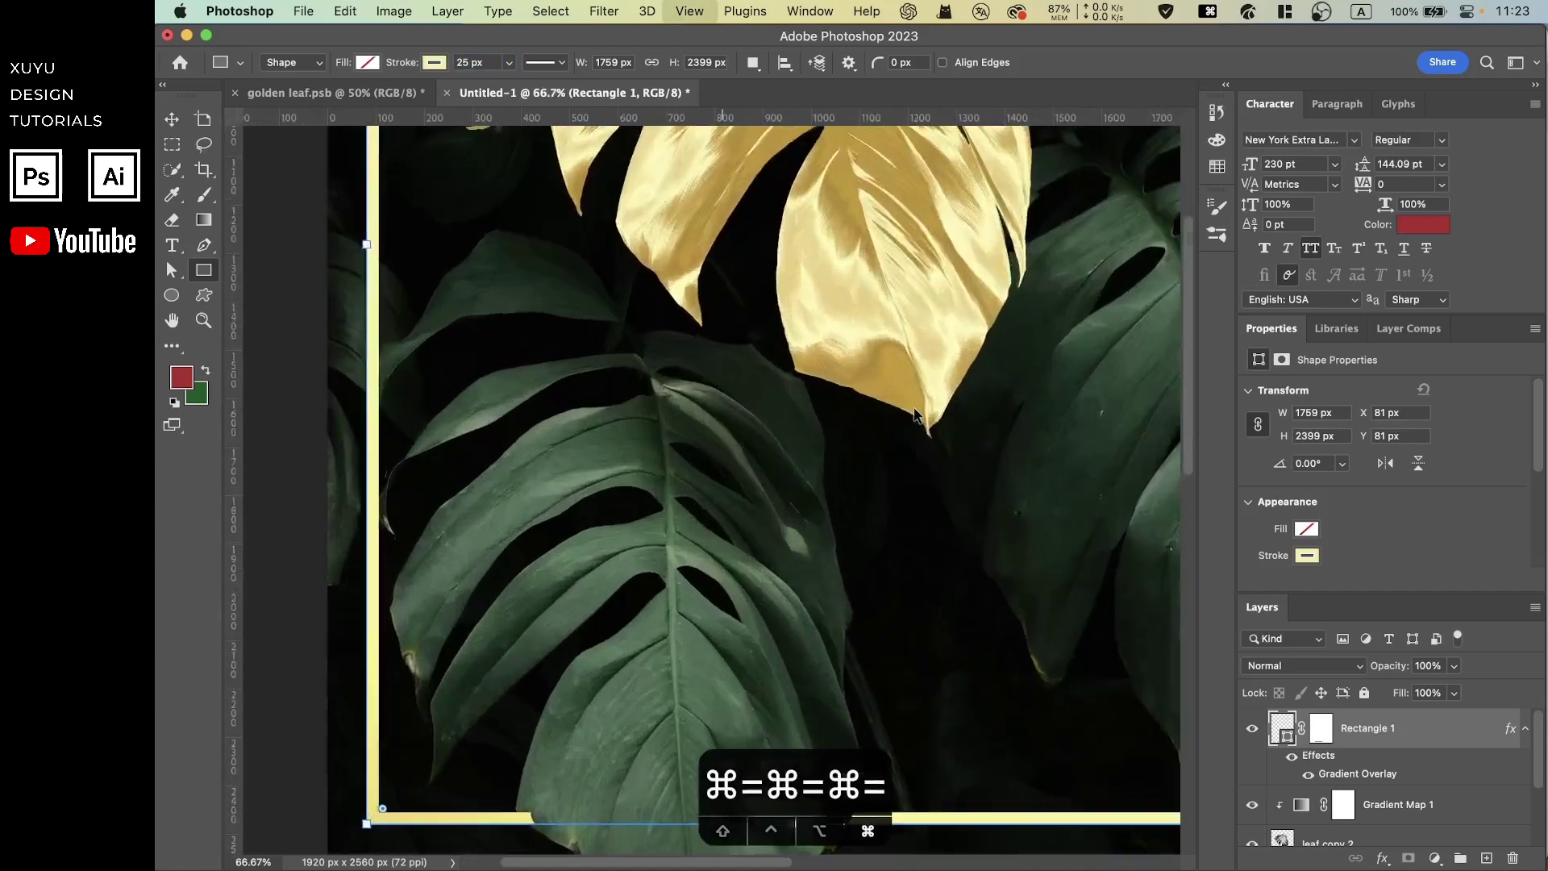
Step: Paint black on the Rectangle 1 mask with the 60 px Brush to trim the lower bar along the bottom leaf's left edge
{"action": "key", "text": "super+equal"}
{"action": "key", "text": "space"}
{"action": "left_click_drag", "start_coordinate": [915, 408], "coordinate": [900, 170]}
{"action": "left_click_drag", "start_coordinate": [807, 576], "coordinate": [819, 424]}
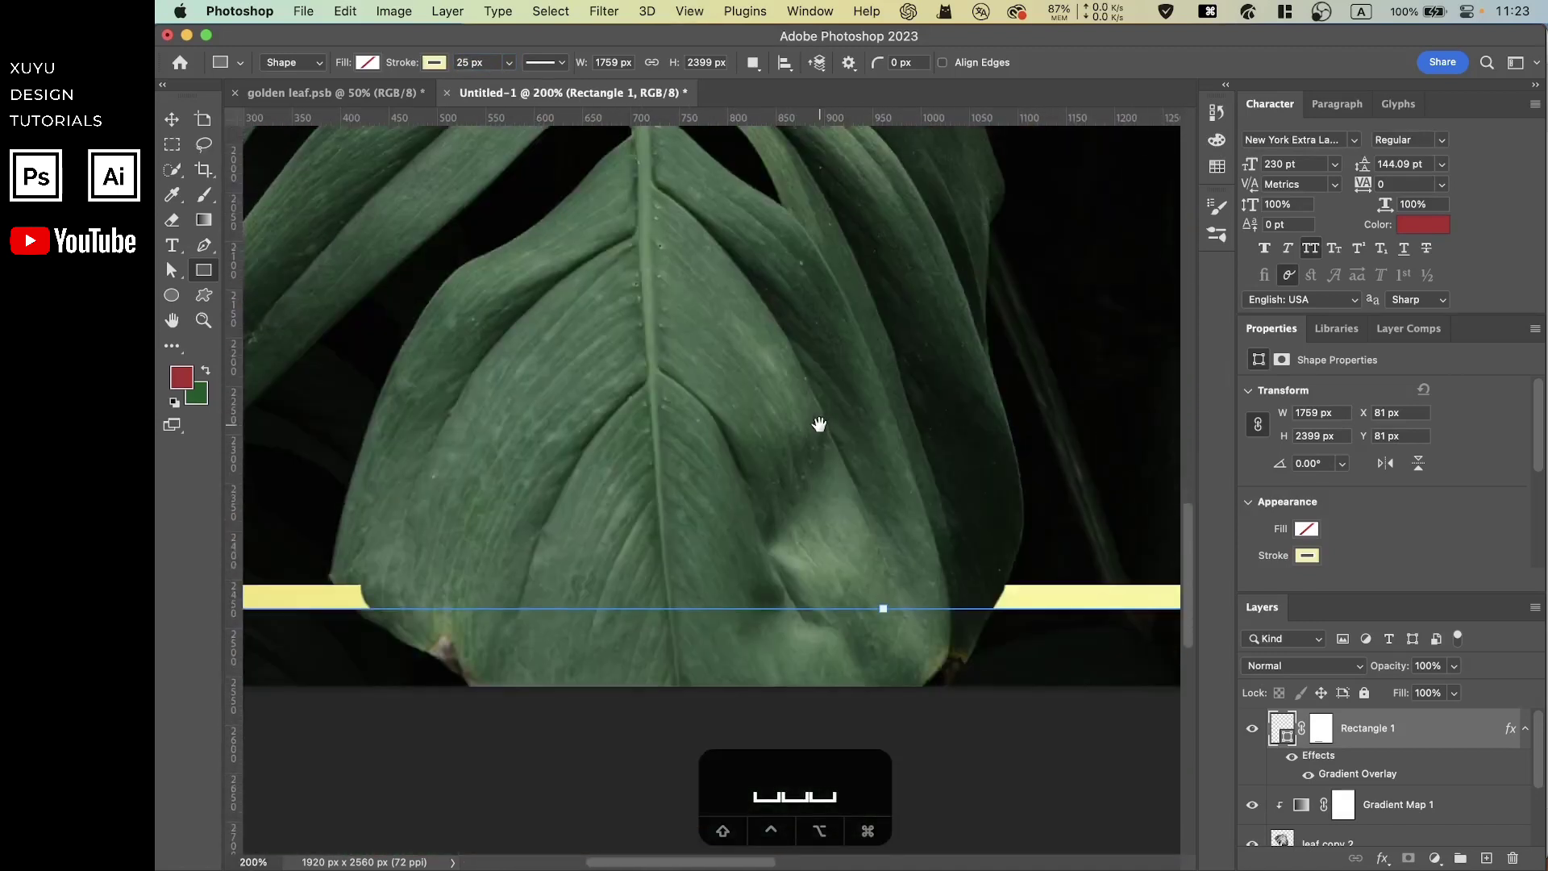
{"action": "left_click", "coordinate": [1320, 729]}
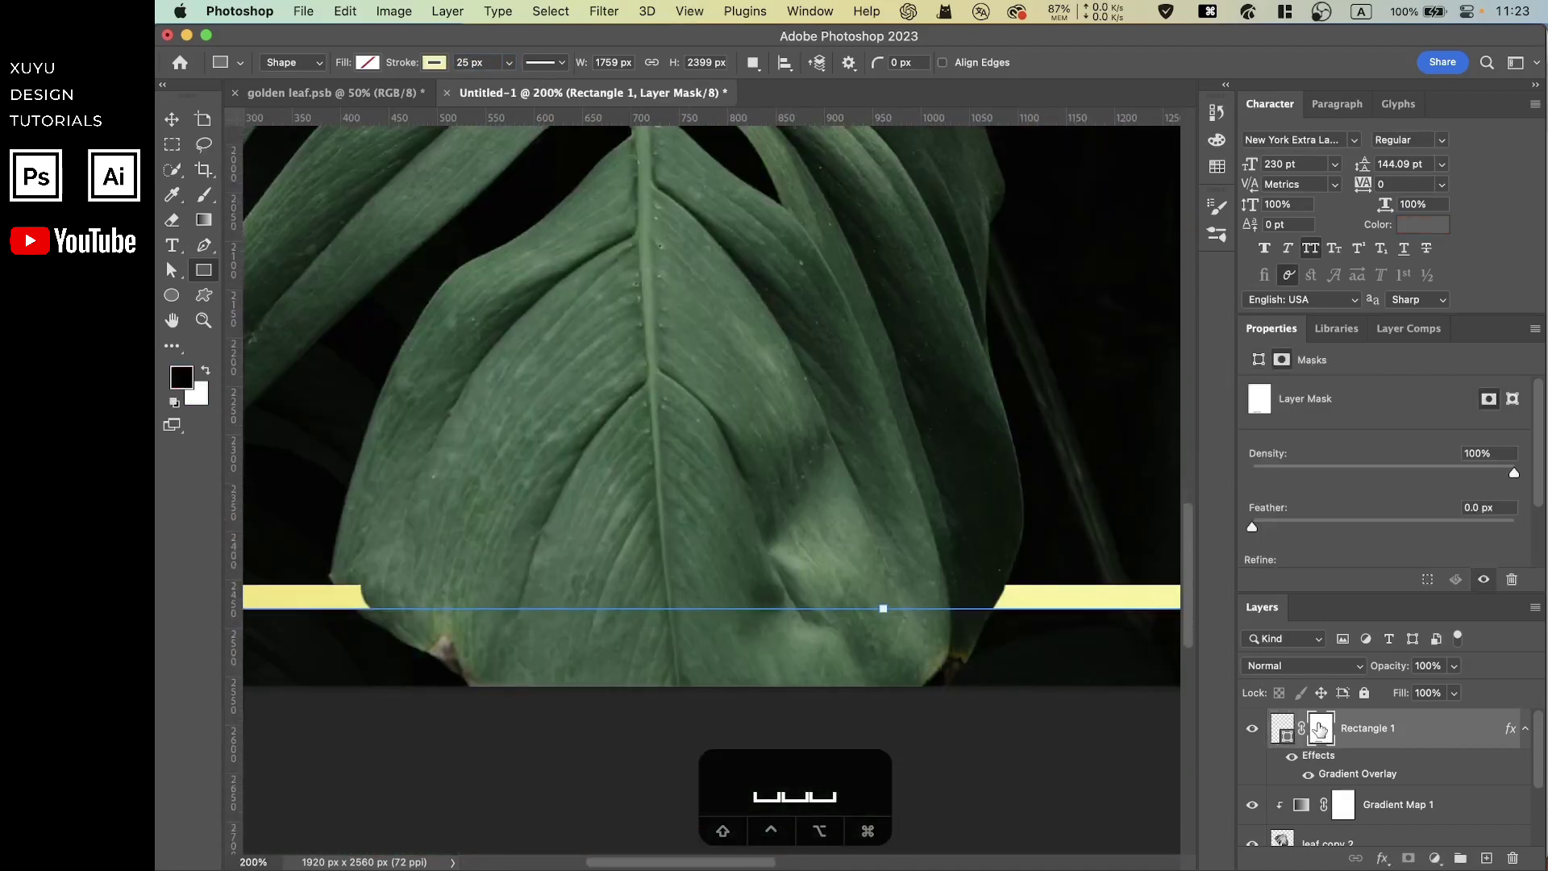
{"action": "left_click", "coordinate": [204, 194]}
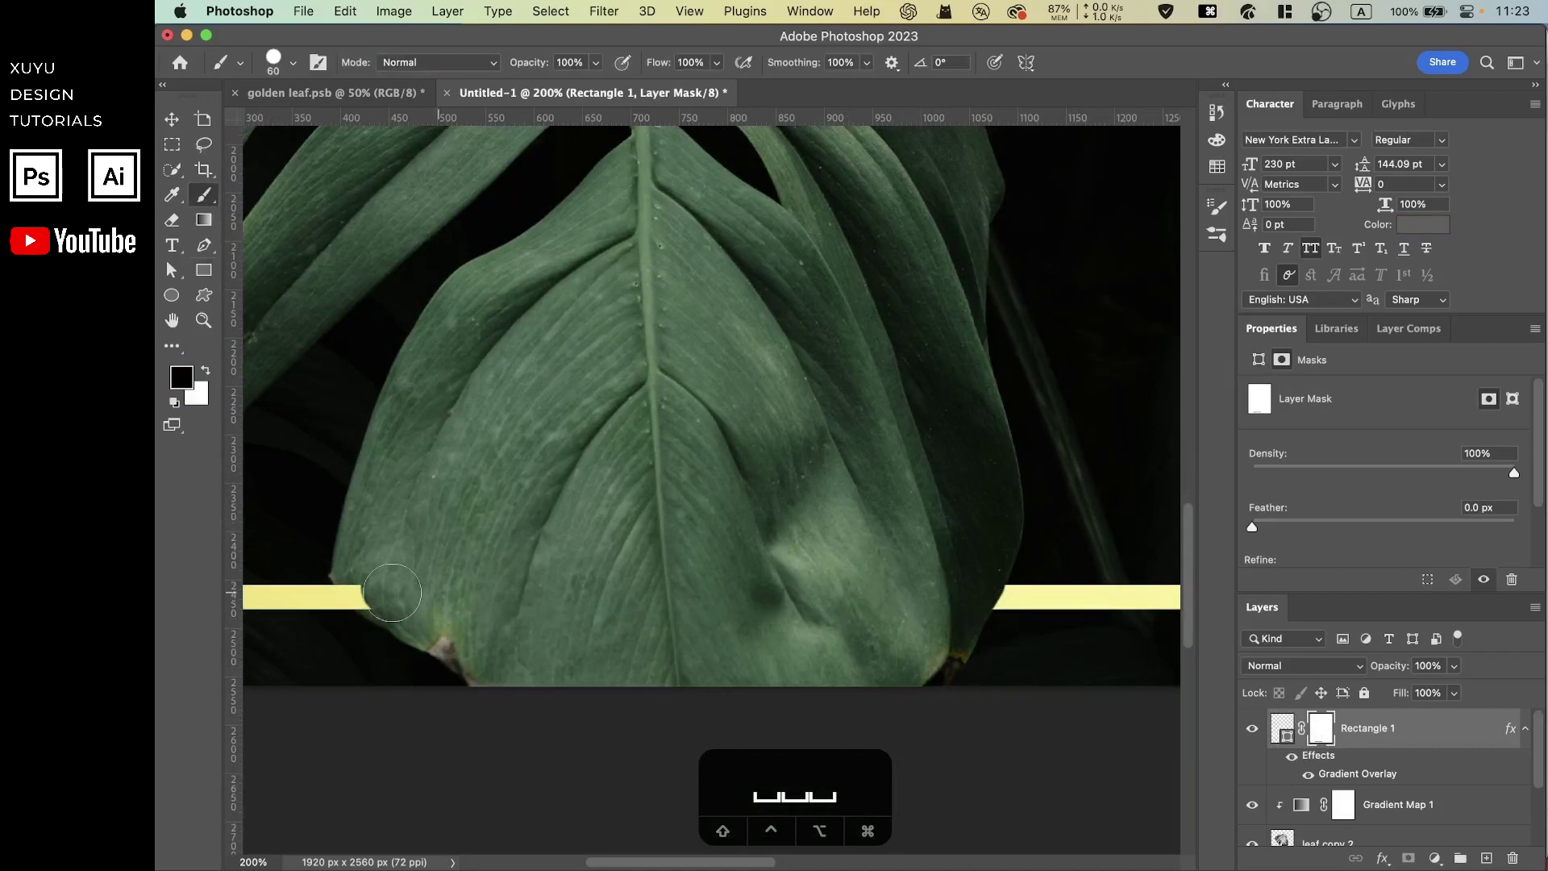
{"action": "mouse_move", "coordinate": [392, 593]}
{"action": "left_mouse_down"}
{"action": "mouse_move", "coordinate": [355, 571]}
{"action": "mouse_move", "coordinate": [375, 593]}
{"action": "left_mouse_up"}
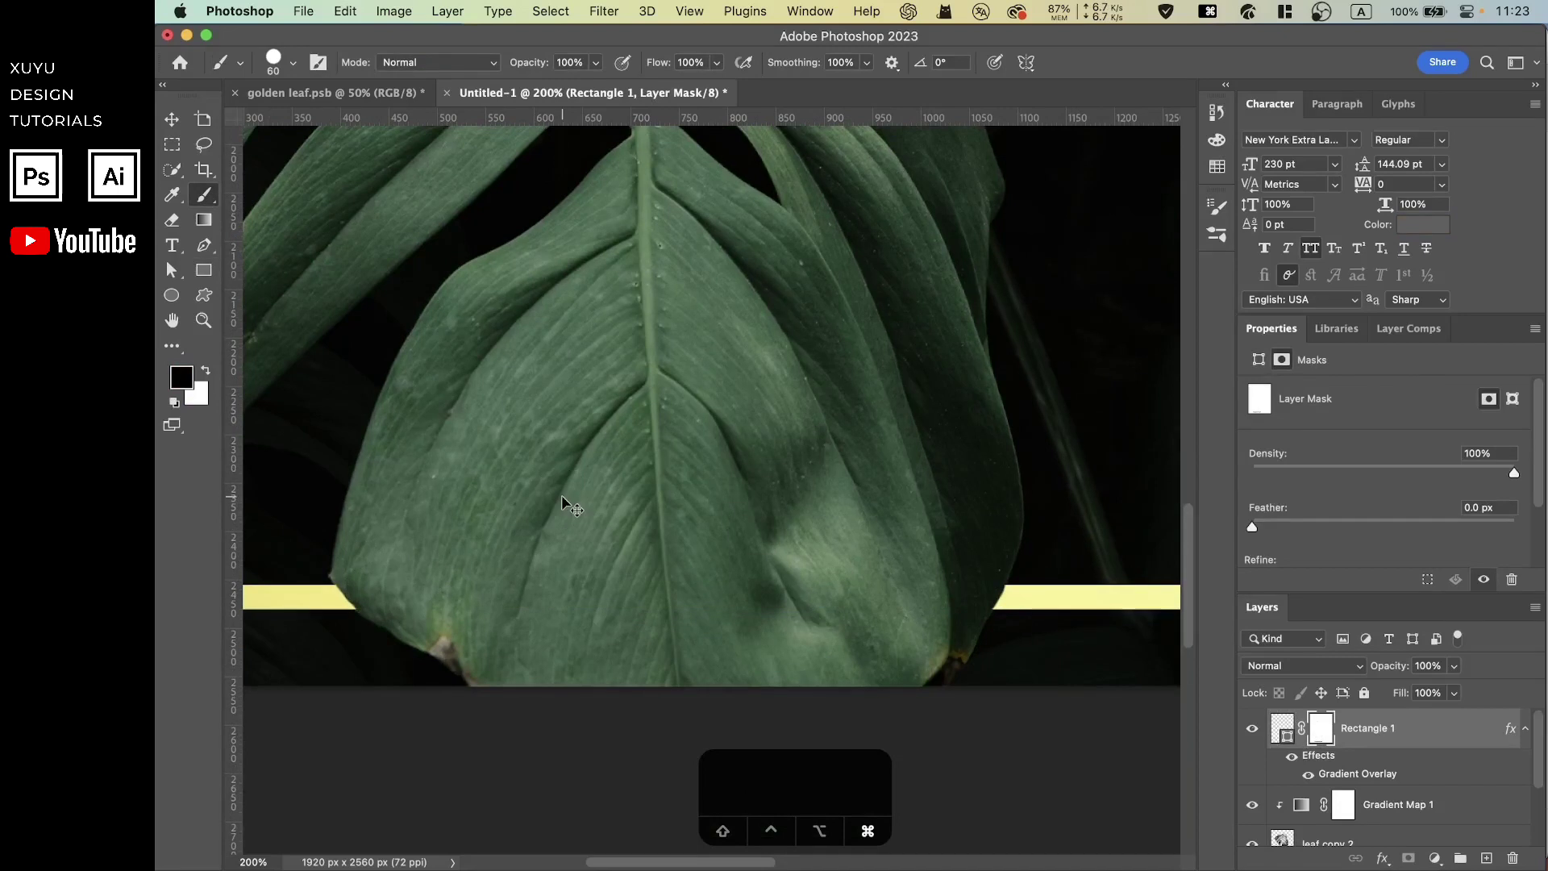
Step: Paint black on the frame's mask to hide the left bar where it crosses the narrow dark leaf near the poster's upper-left edge
{"action": "key", "text": "cmd+minus"}
{"action": "key", "text": "cmd+minus"}
{"action": "scroll", "coordinate": [588, 519], "scroll_direction": "up", "scroll_amount": 5}
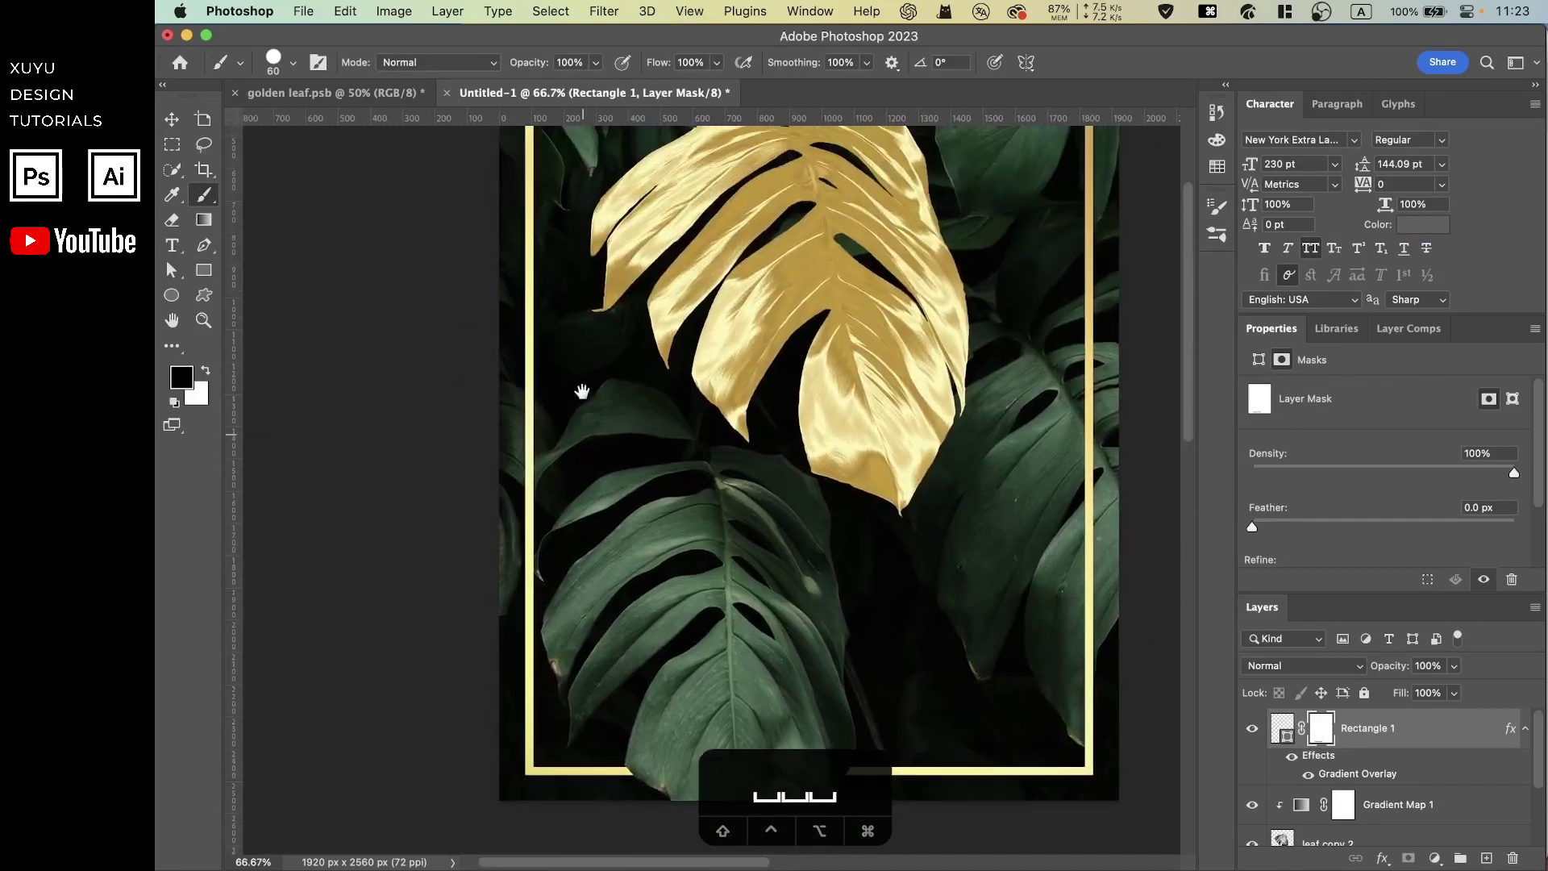
{"action": "scroll", "coordinate": [582, 391], "scroll_direction": "up", "scroll_amount": 8}
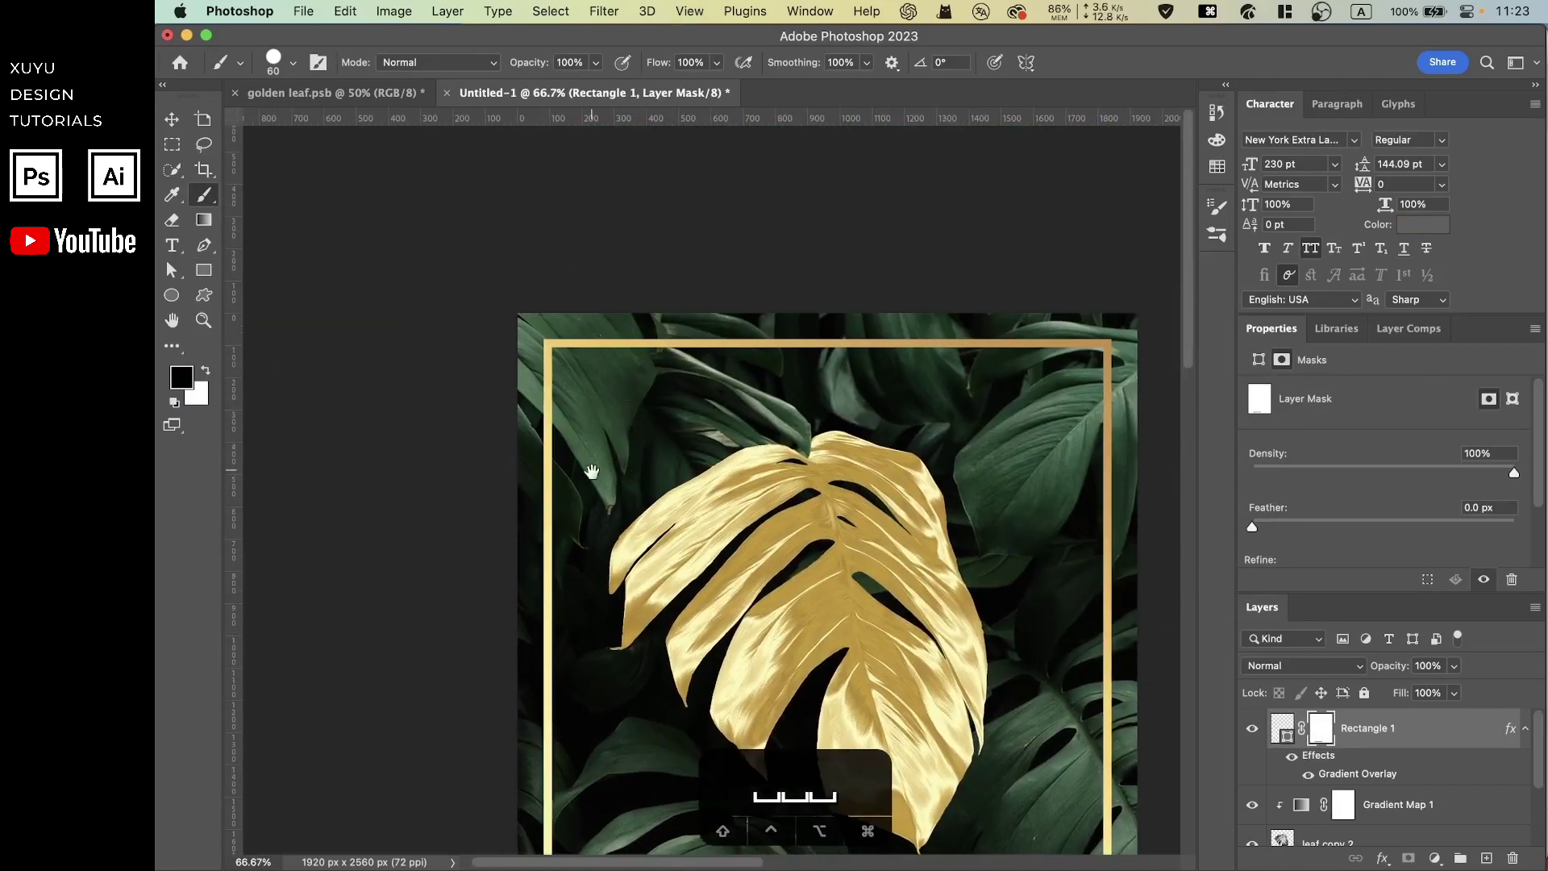
{"action": "left_click_drag", "start_coordinate": [592, 472], "coordinate": [601, 187]}
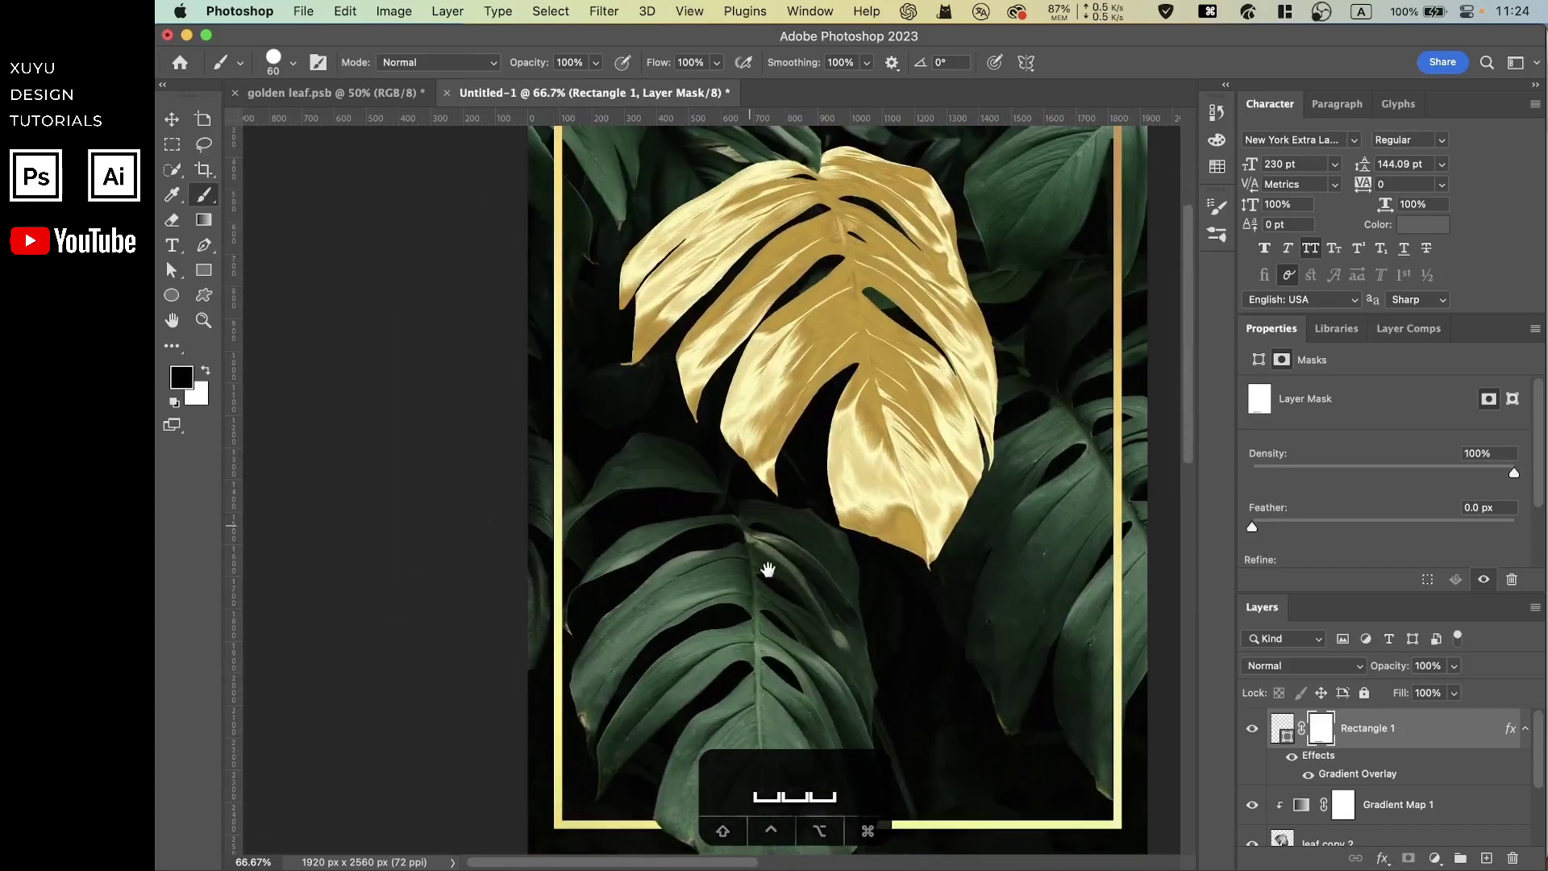
{"action": "scroll", "coordinate": [650, 374], "scroll_direction": "up", "scroll_amount": 6}
{"action": "key", "text": "cmd+equal"}
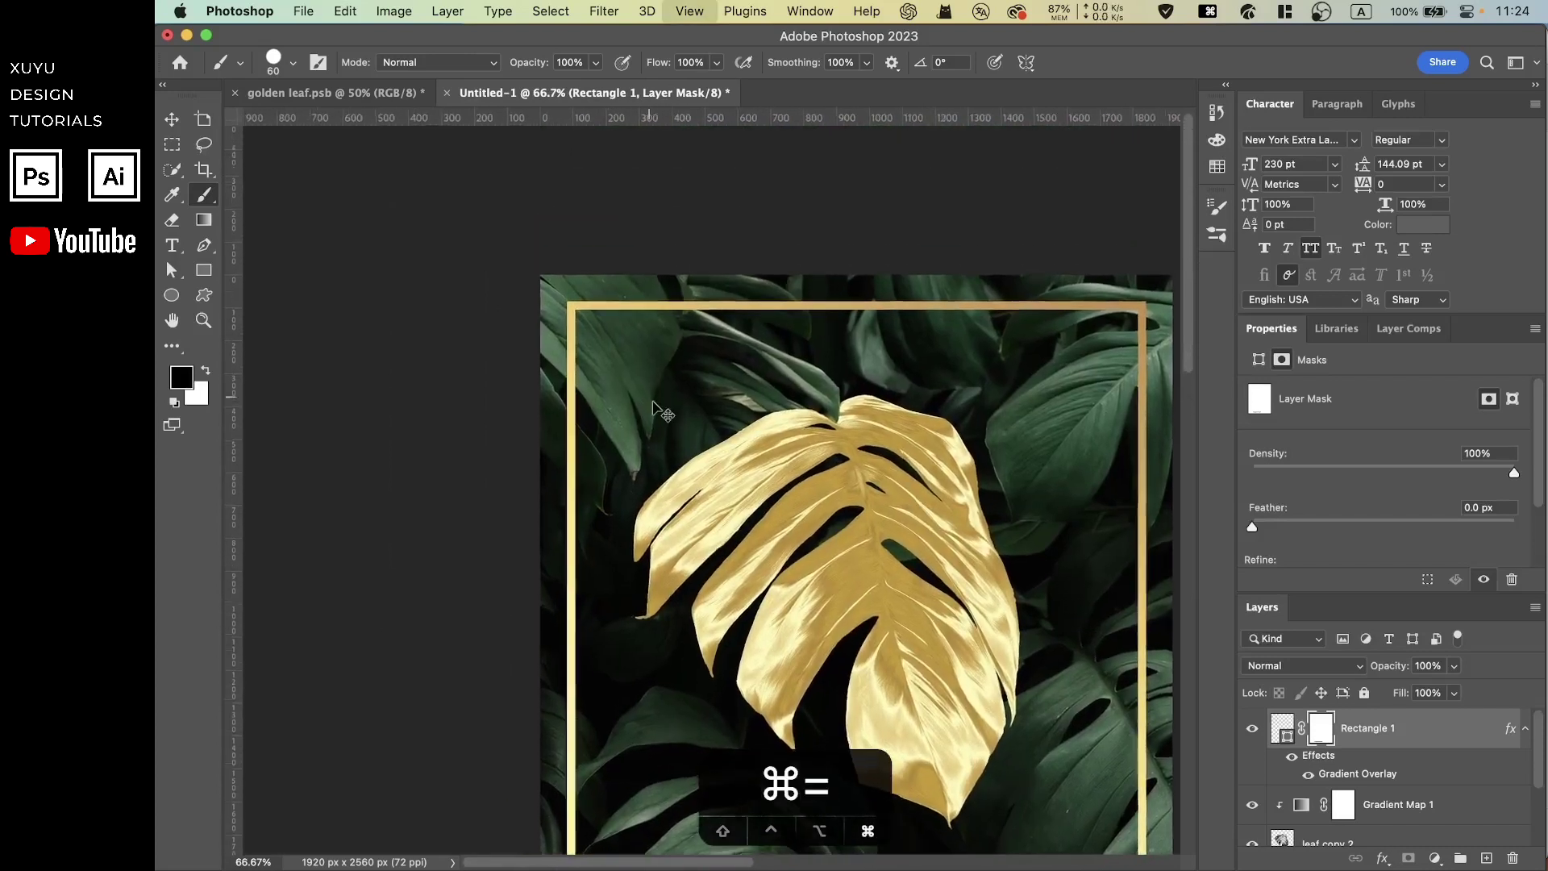
{"action": "key", "text": "super+equal"}
{"action": "left_click_drag", "start_coordinate": [509, 229], "coordinate": [660, 518]}
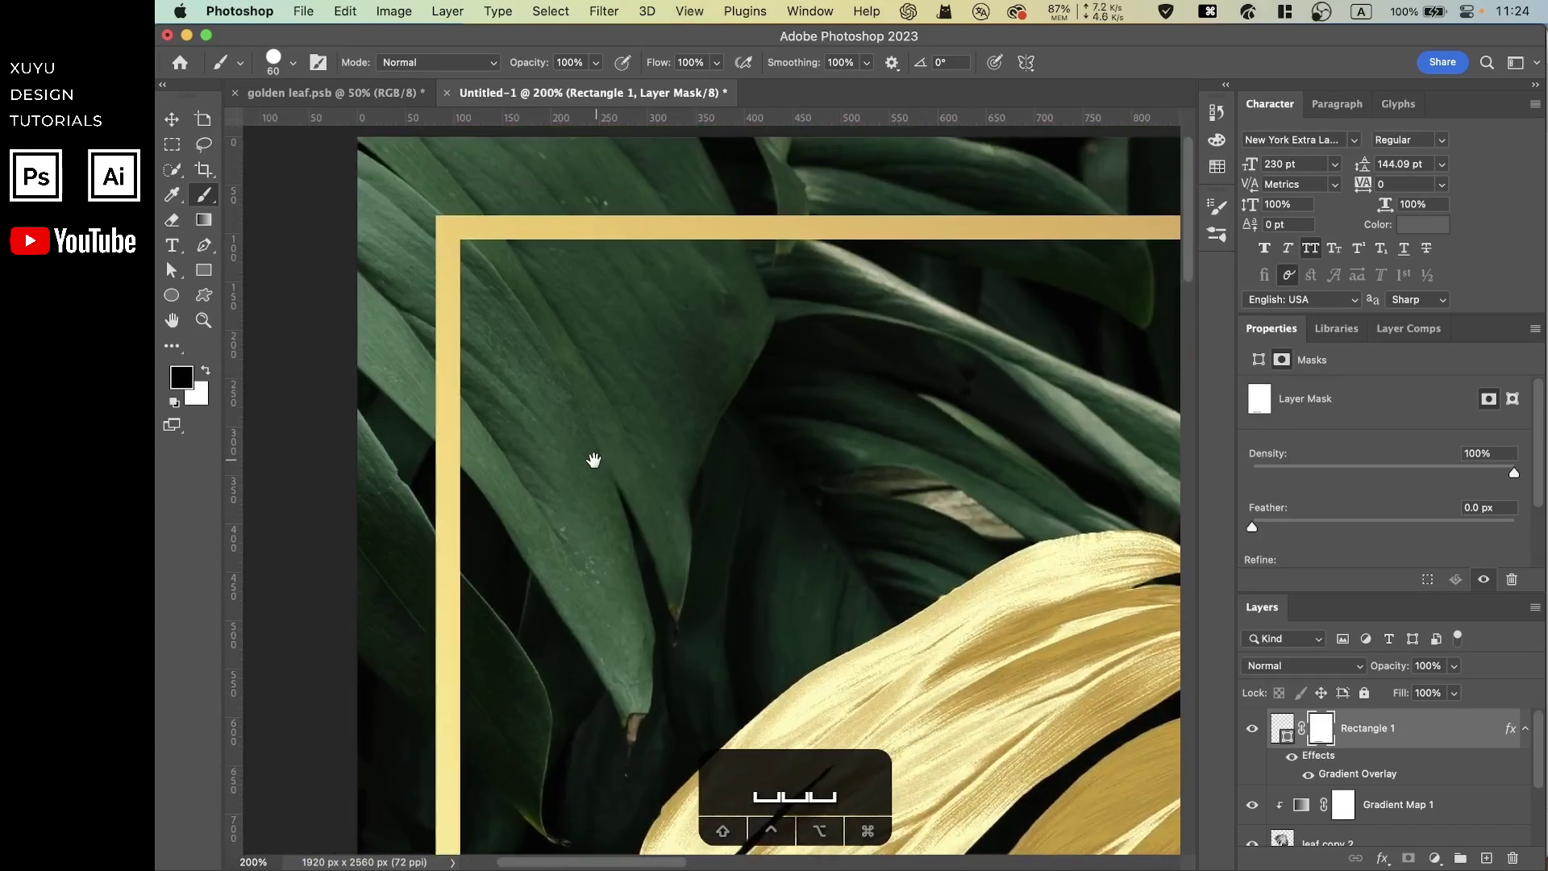
{"action": "left_click_drag", "start_coordinate": [593, 460], "coordinate": [603, 463]}
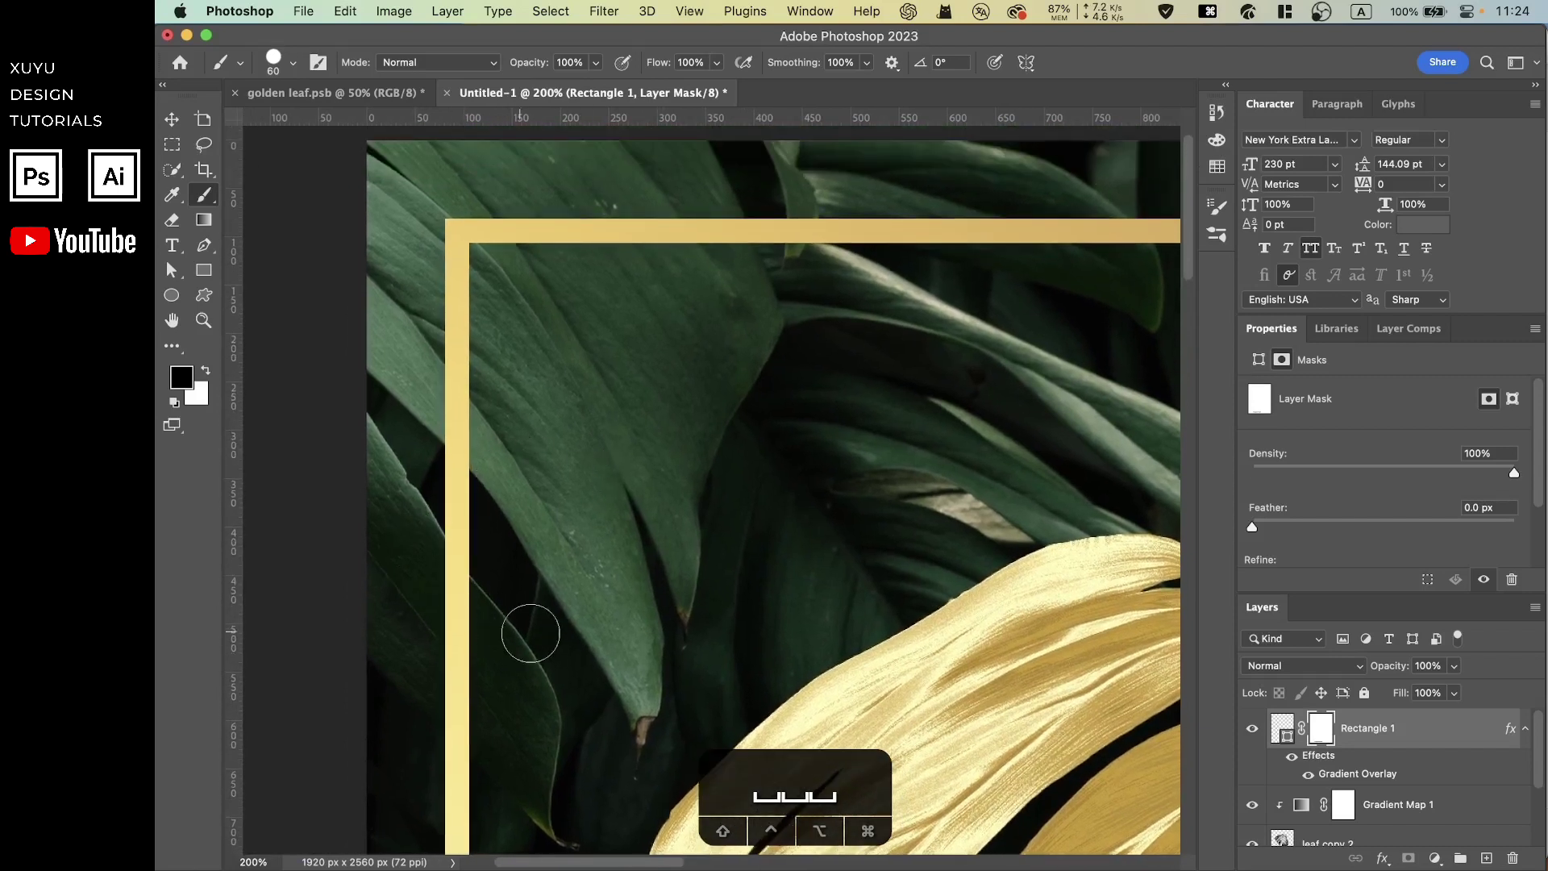
{"action": "scroll", "coordinate": [519, 408], "scroll_direction": "down", "scroll_amount": 5}
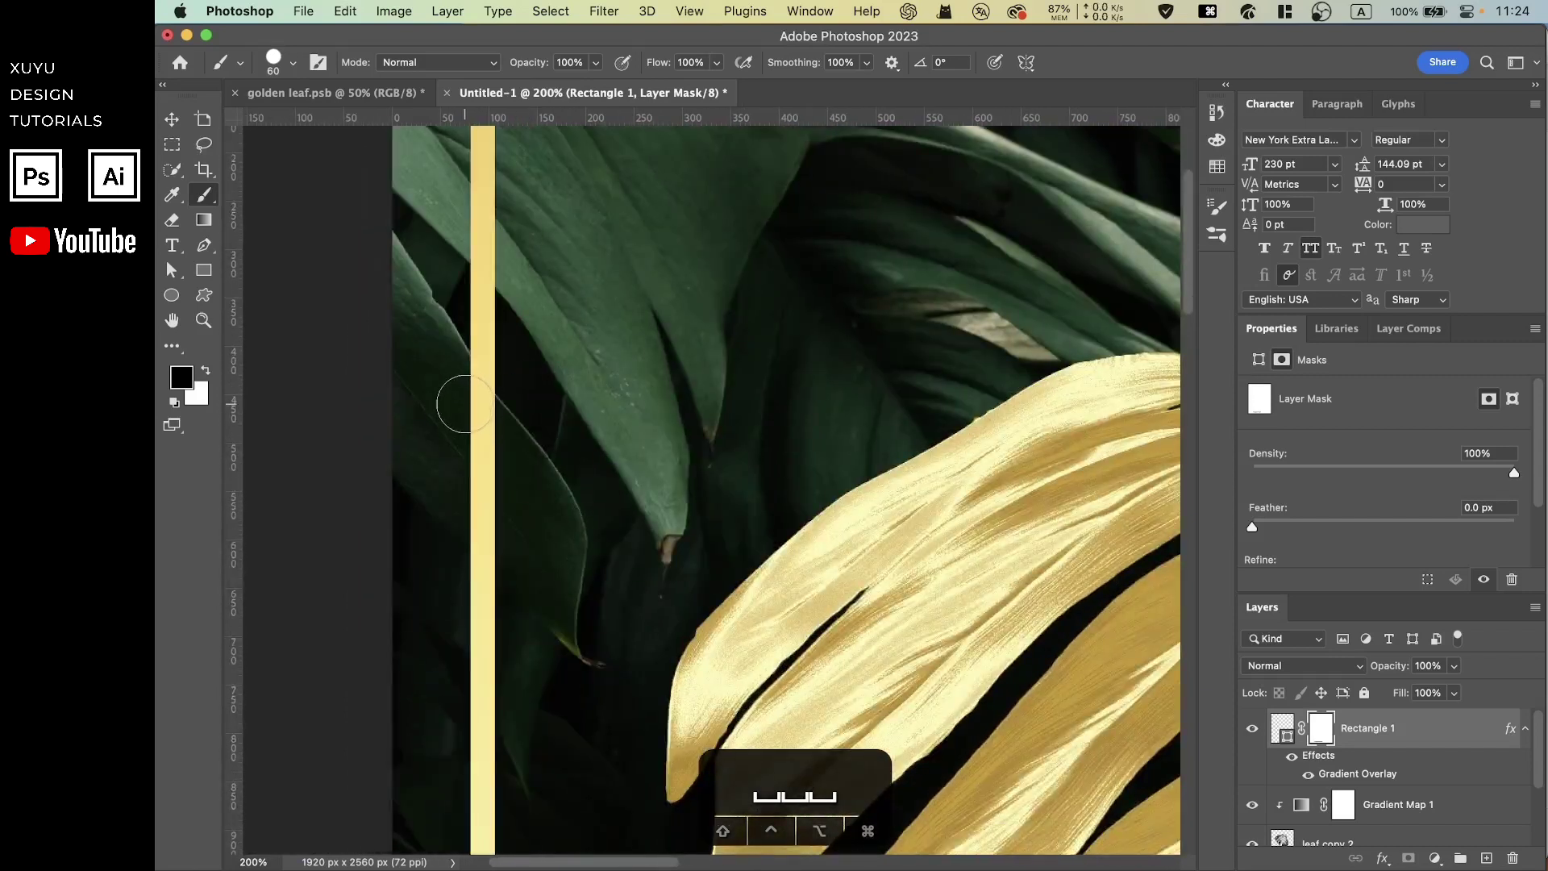
{"action": "left_click", "coordinate": [457, 392]}
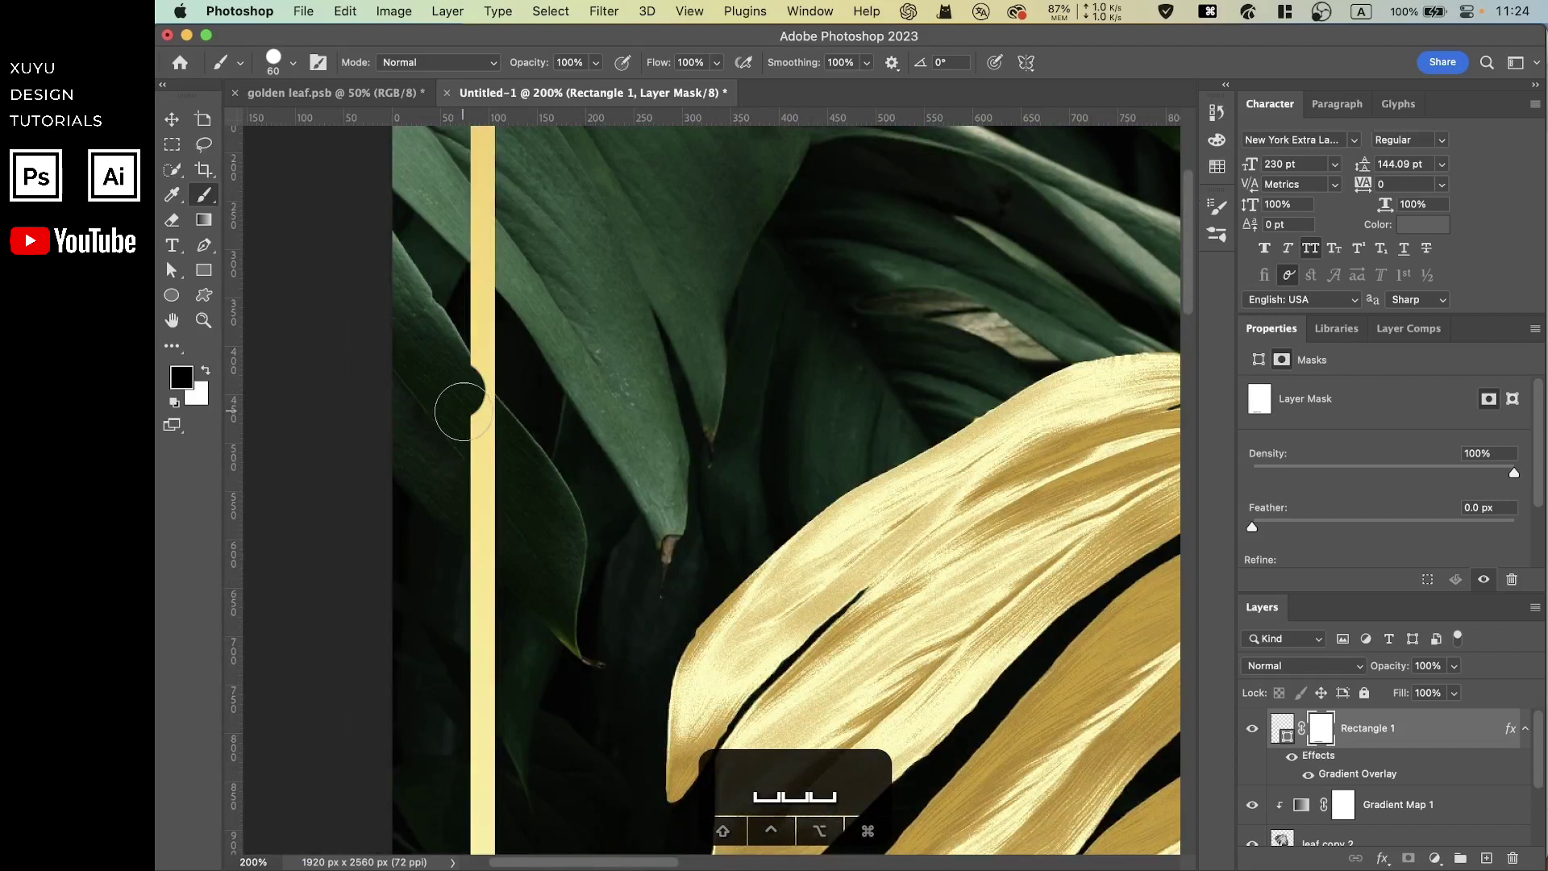
{"action": "left_click", "coordinate": [459, 410]}
{"action": "mouse_move", "coordinate": [453, 382]}
{"action": "left_mouse_down"}
{"action": "mouse_move", "coordinate": [468, 411]}
{"action": "mouse_move", "coordinate": [449, 415]}
{"action": "mouse_move", "coordinate": [445, 374]}
{"action": "mouse_move", "coordinate": [504, 510]}
{"action": "mouse_move", "coordinate": [484, 487]}
{"action": "mouse_move", "coordinate": [501, 535]}
{"action": "mouse_move", "coordinate": [487, 525]}
{"action": "mouse_move", "coordinate": [517, 549]}
{"action": "left_mouse_up"}
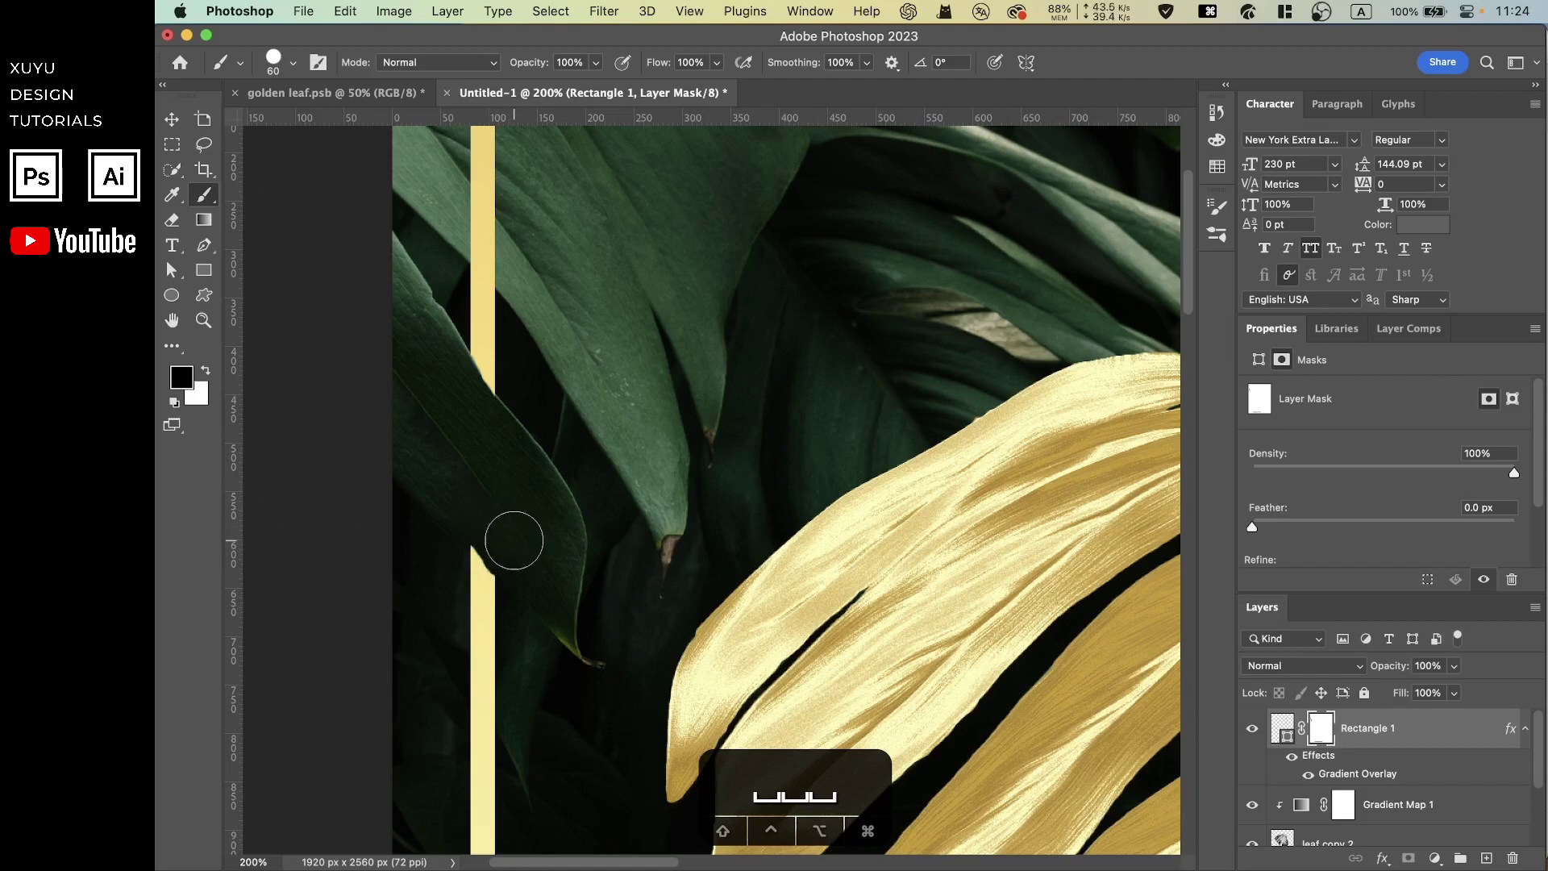
{"action": "key", "text": "super+z"}
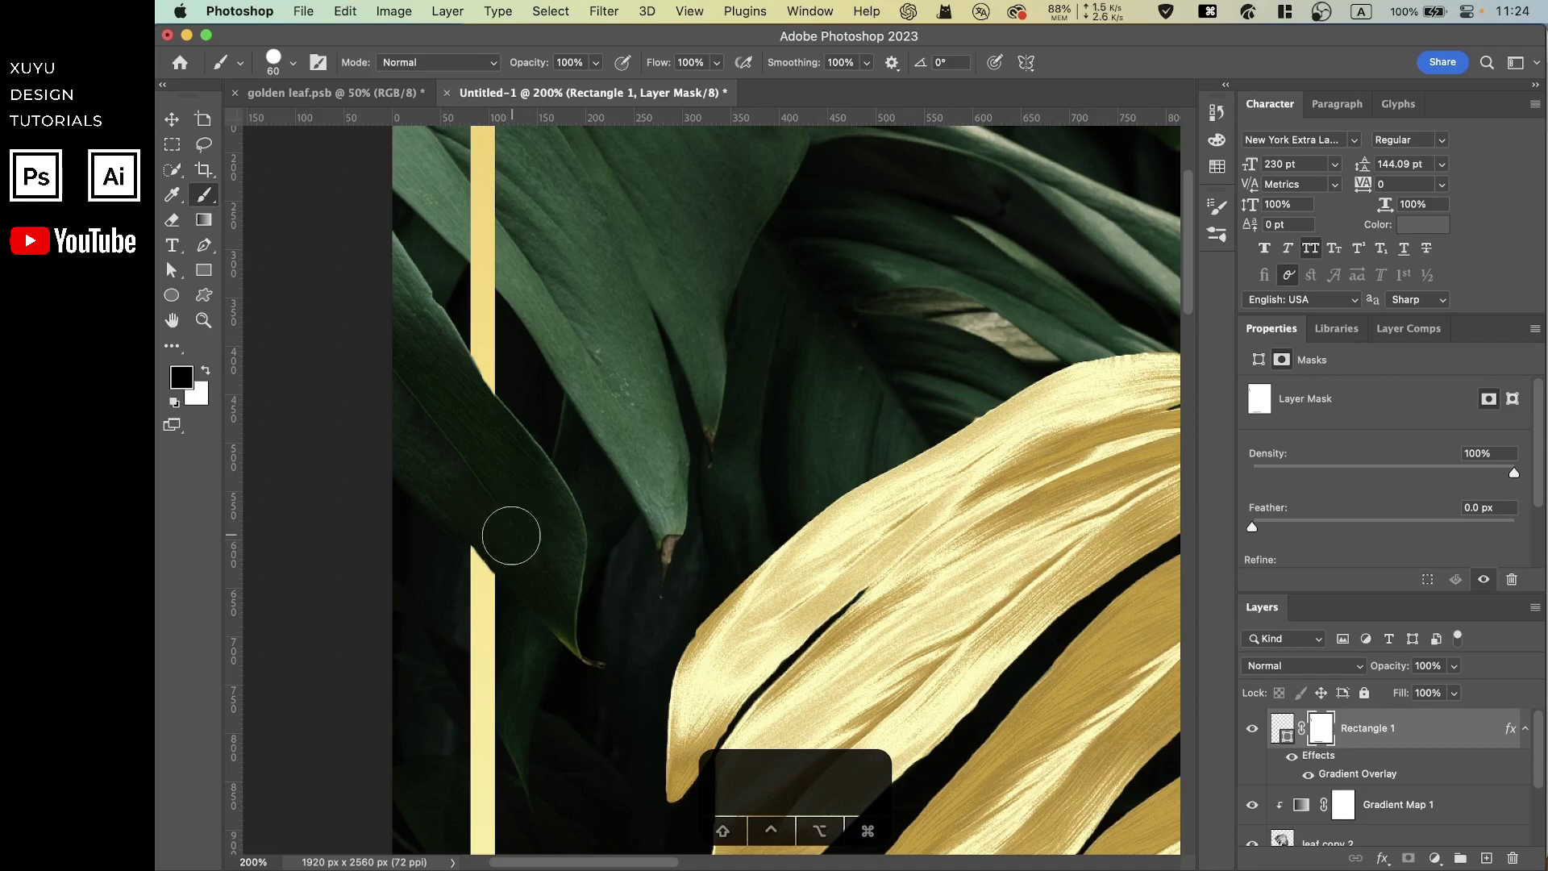
Step: Review the whole poster to pick the next leaf that the frame should pass behind
{"action": "key", "text": "super+minus"}
{"action": "key", "text": "super+minus"}
{"action": "key", "text": "super+minus"}
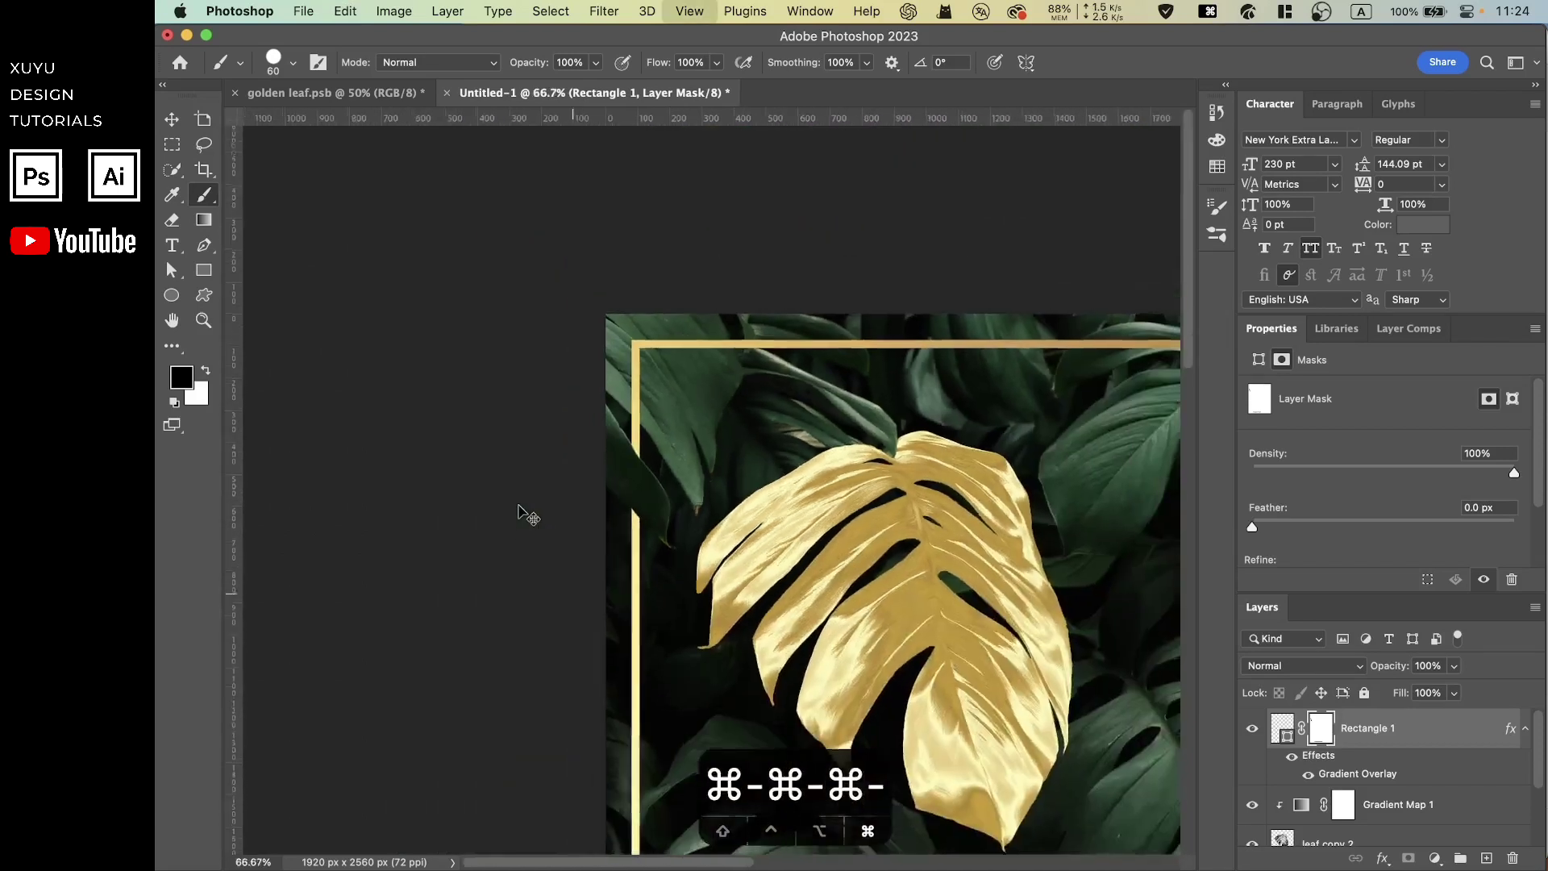
{"action": "key", "text": "space"}
{"action": "left_click_drag", "start_coordinate": [1017, 515], "coordinate": [769, 433]}
{"action": "scroll", "coordinate": [770, 434], "scroll_direction": "down", "scroll_amount": 5}
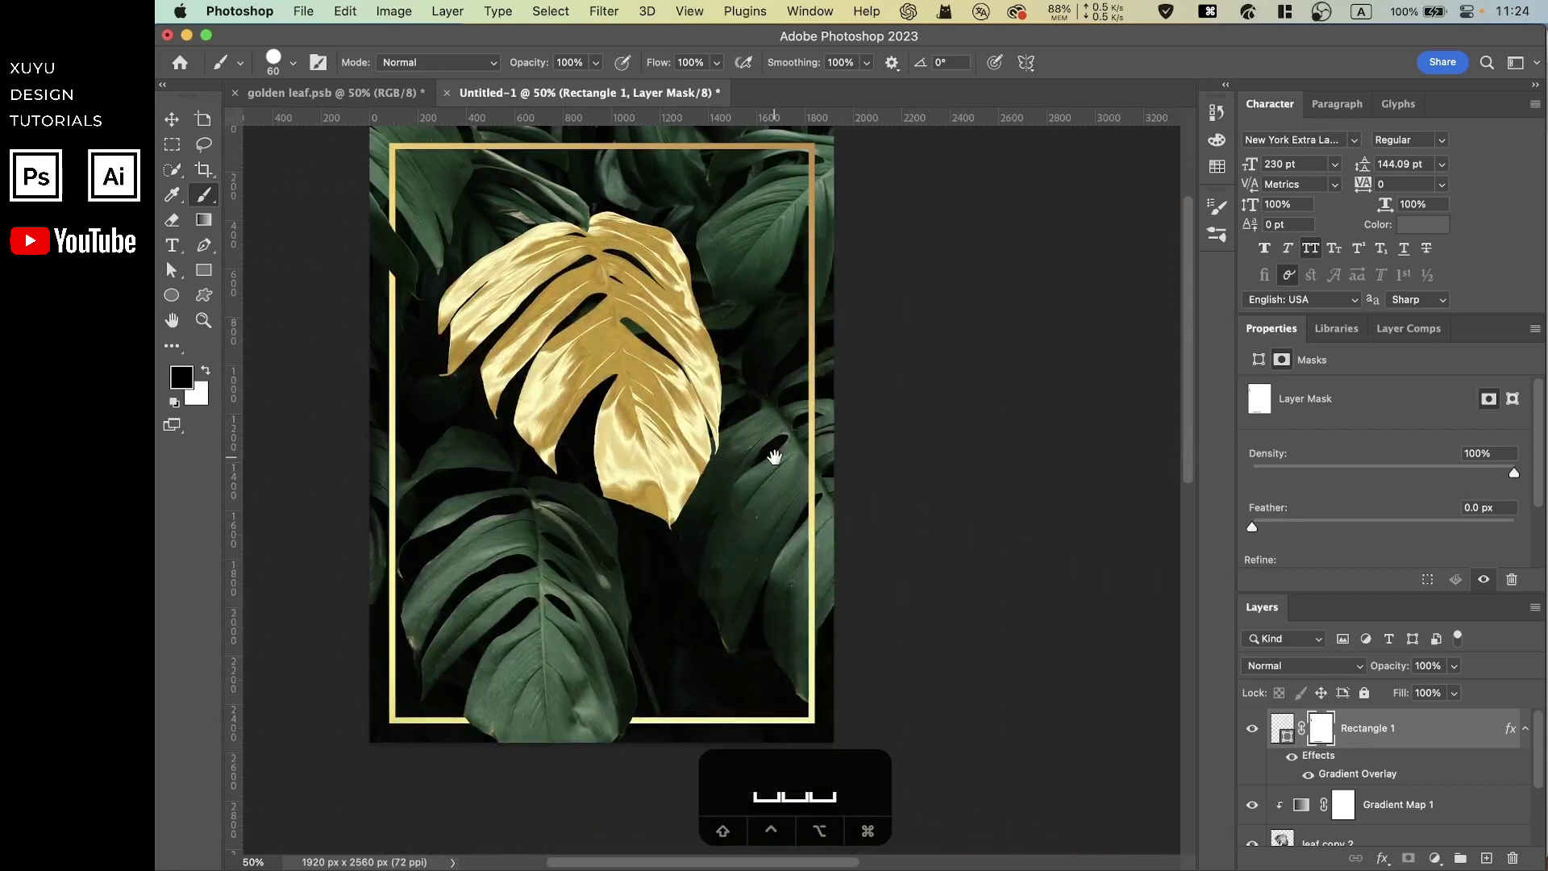
{"action": "left_click_drag", "start_coordinate": [791, 355], "coordinate": [791, 511]}
Step: Paint black on the frame's mask to hide its upper-right corner and the stretch of top bar crossing the uppermost green leaf
{"action": "key", "text": "super+equal"}
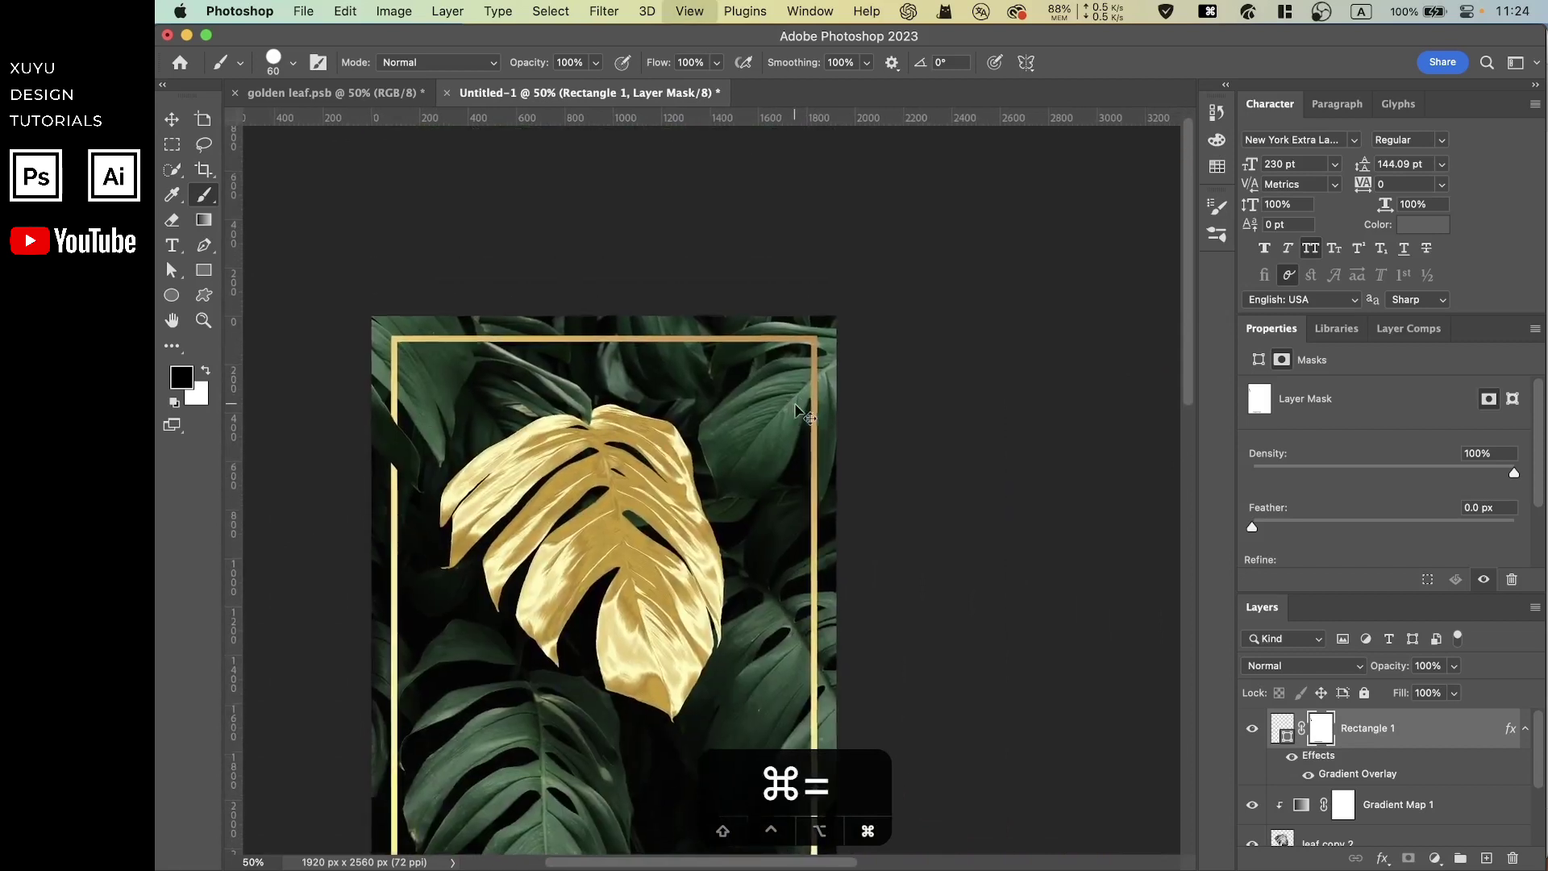
{"action": "key", "text": "super+equal"}
{"action": "key", "text": "super+equal"}
{"action": "key", "text": "space"}
{"action": "left_click_drag", "start_coordinate": [857, 349], "coordinate": [771, 626]}
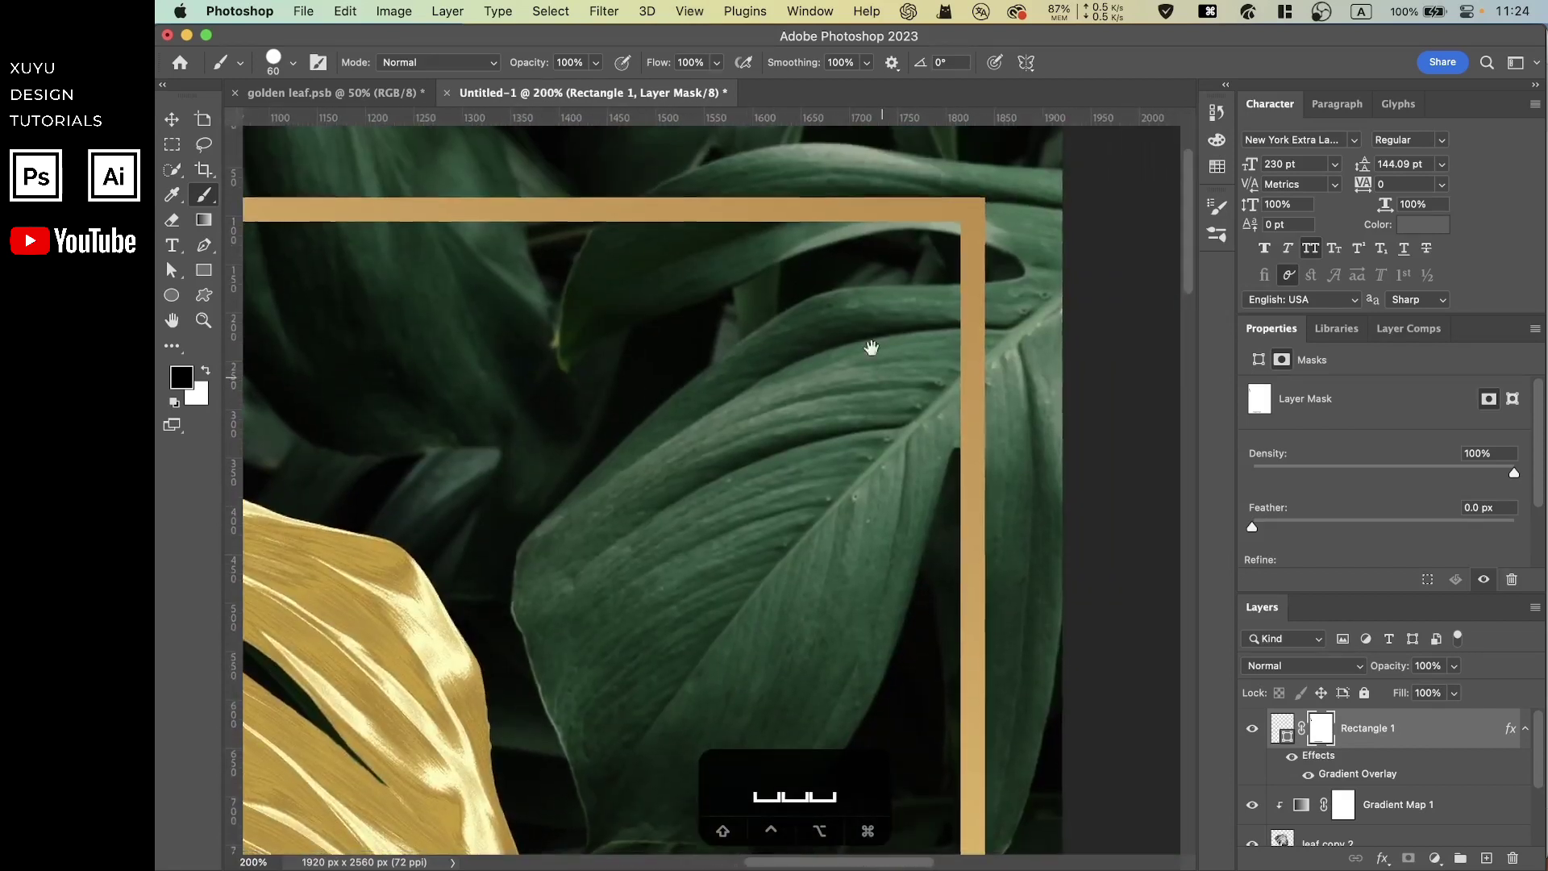
{"action": "left_click_drag", "start_coordinate": [871, 347], "coordinate": [838, 305]}
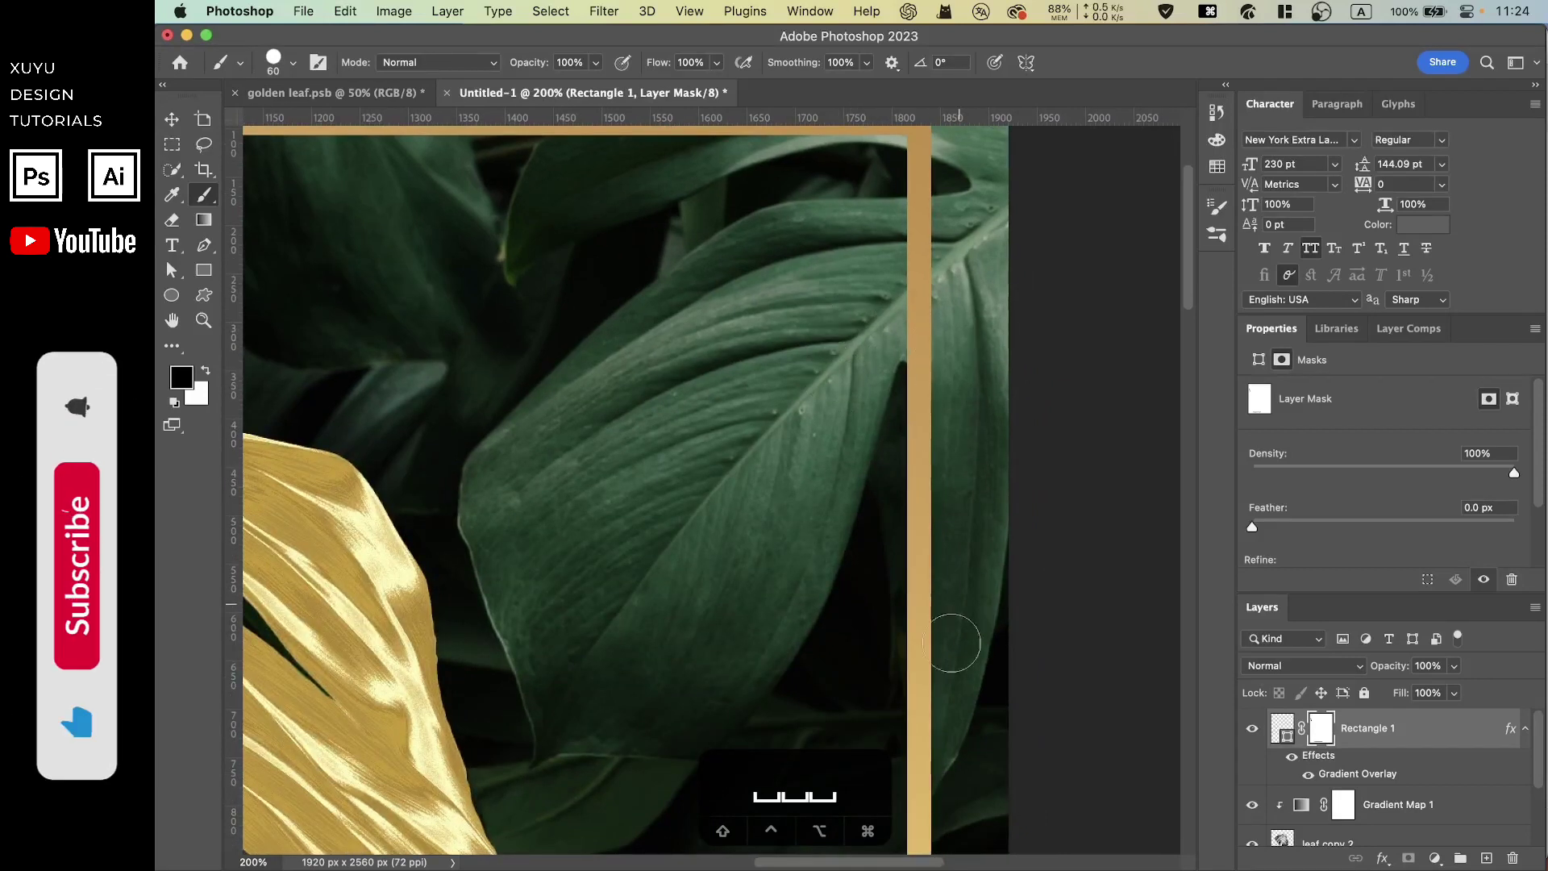
{"action": "key", "text": "space"}
{"action": "left_click_drag", "start_coordinate": [954, 632], "coordinate": [927, 481]}
{"action": "left_click_drag", "start_coordinate": [909, 280], "coordinate": [915, 569]}
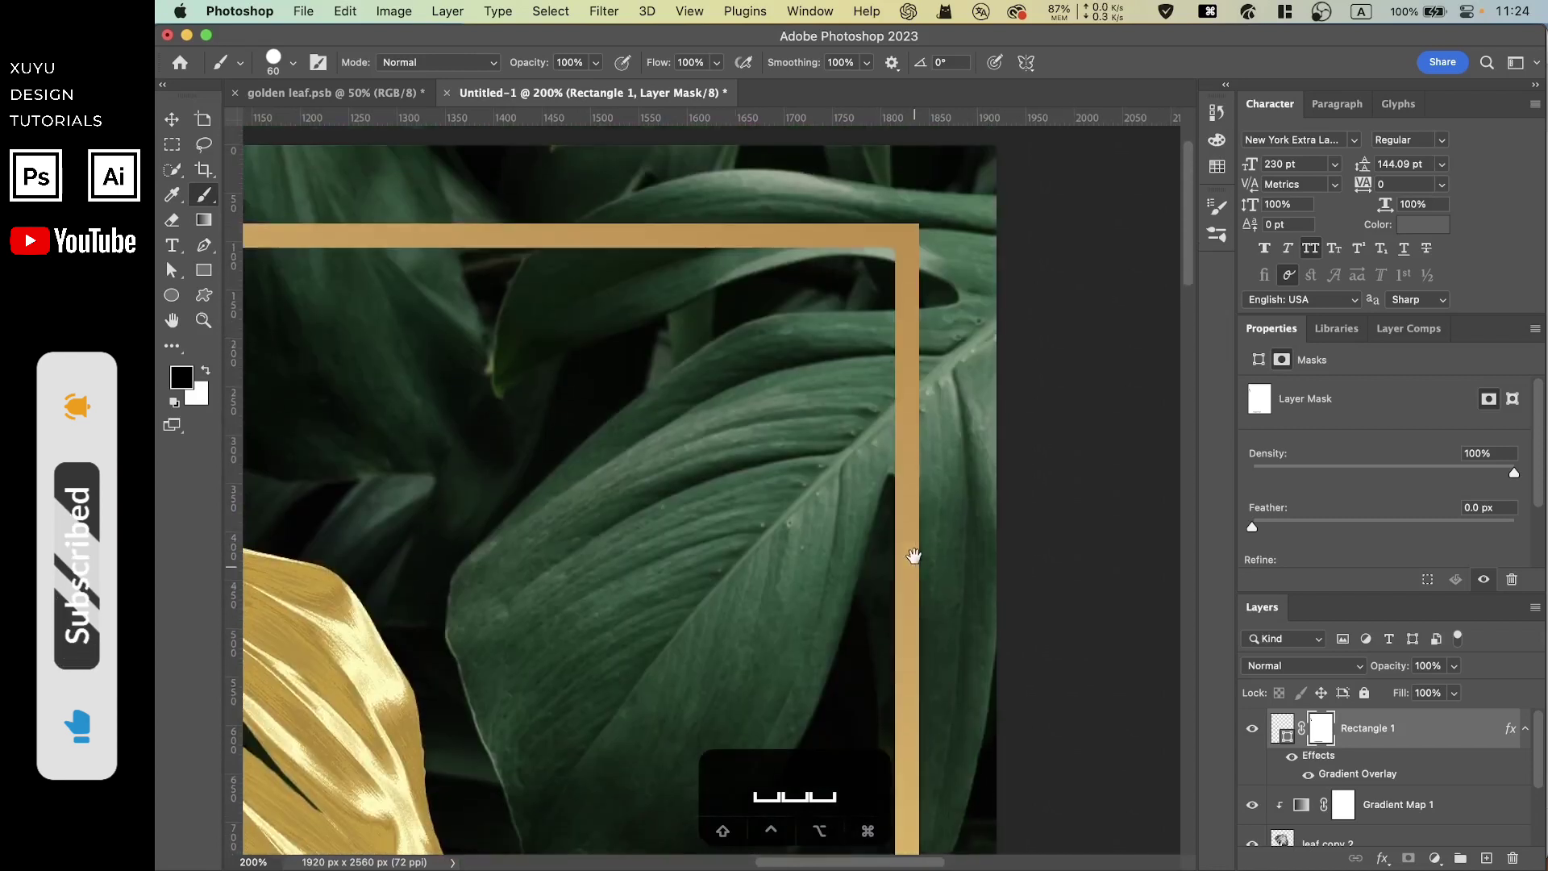
{"action": "left_click_drag", "start_coordinate": [901, 402], "coordinate": [904, 529]}
{"action": "left_click_drag", "start_coordinate": [858, 435], "coordinate": [894, 450]}
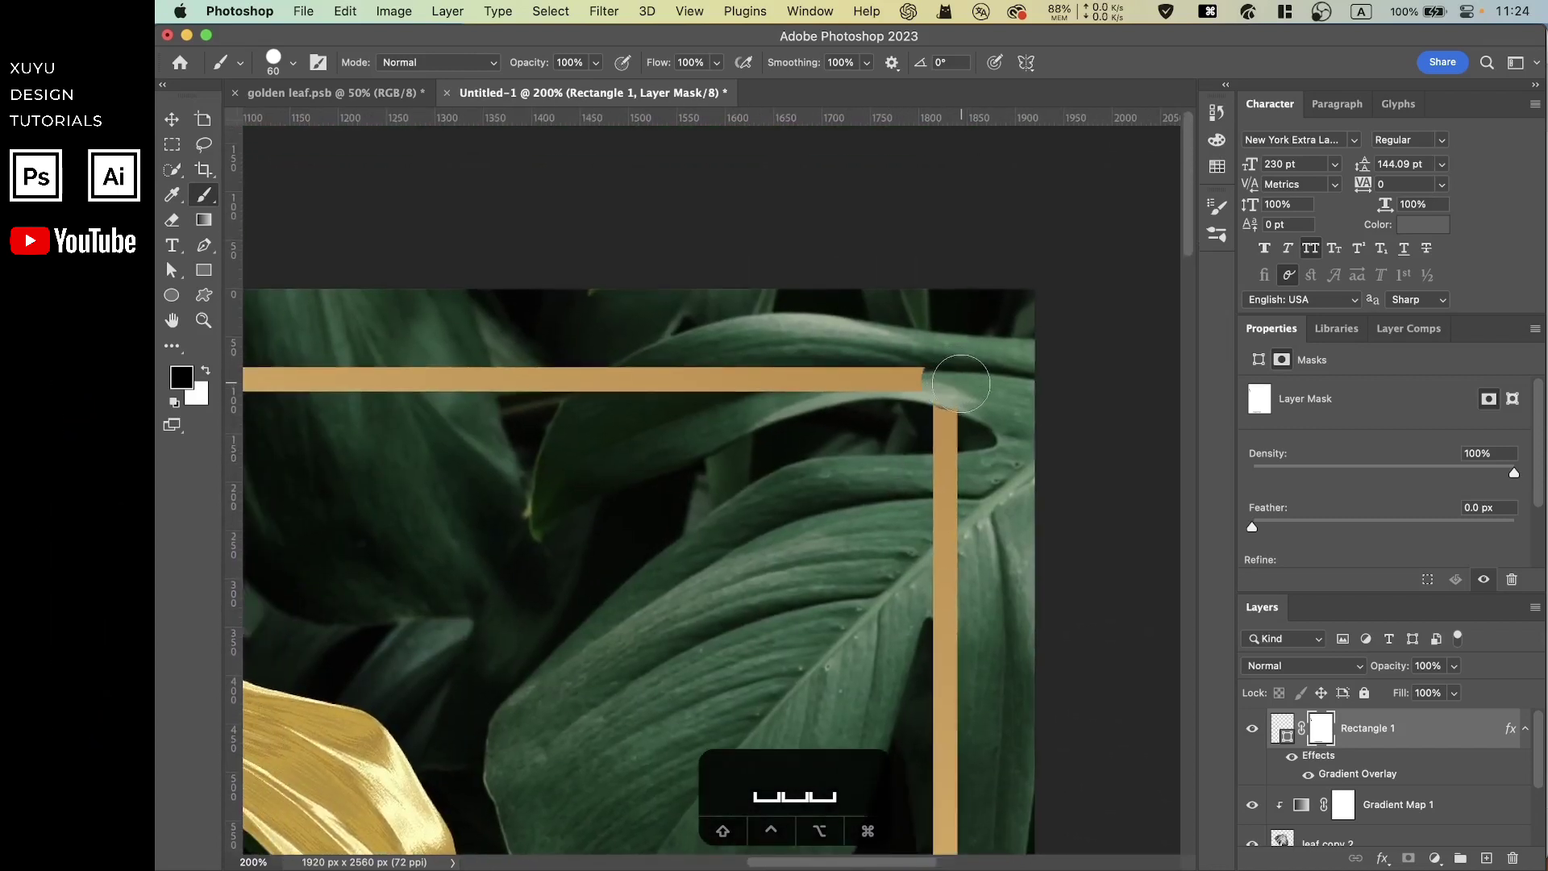
{"action": "mouse_move", "coordinate": [961, 384]}
{"action": "left_mouse_down"}
{"action": "mouse_move", "coordinate": [932, 366]}
{"action": "mouse_move", "coordinate": [781, 369]}
{"action": "left_mouse_up"}
{"action": "left_click_drag", "start_coordinate": [740, 383], "coordinate": [668, 387]}
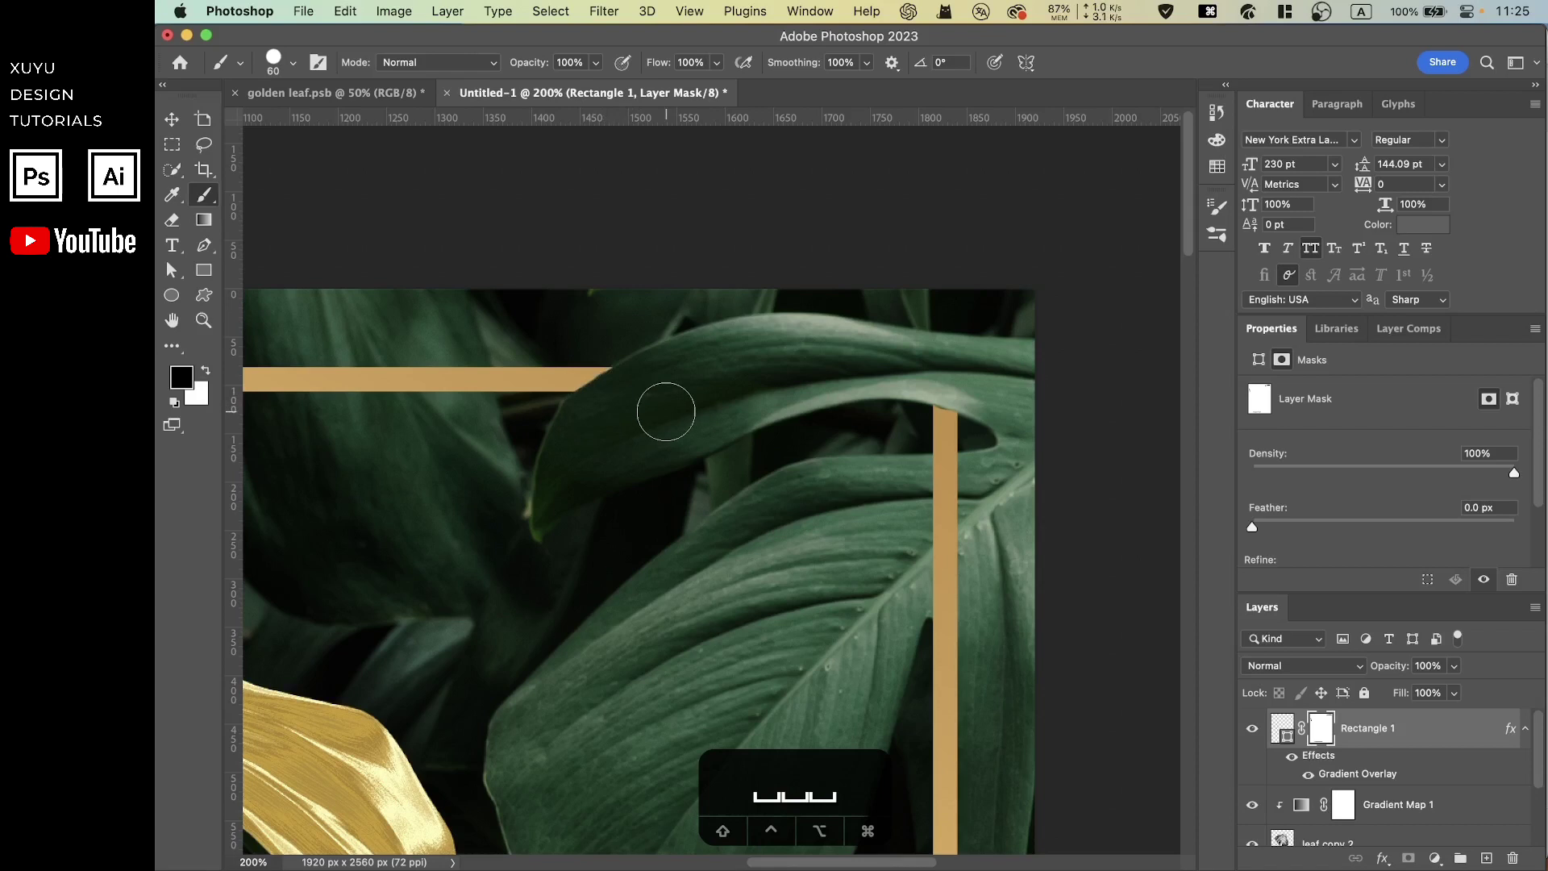
Step: Paint black on the frame's mask to hide the right bar where it crosses the midrib and adjoining lobes of the right-hand leaf
{"action": "key", "text": "super+minus"}
{"action": "key", "text": "super+minus"}
{"action": "key", "text": "super+minus"}
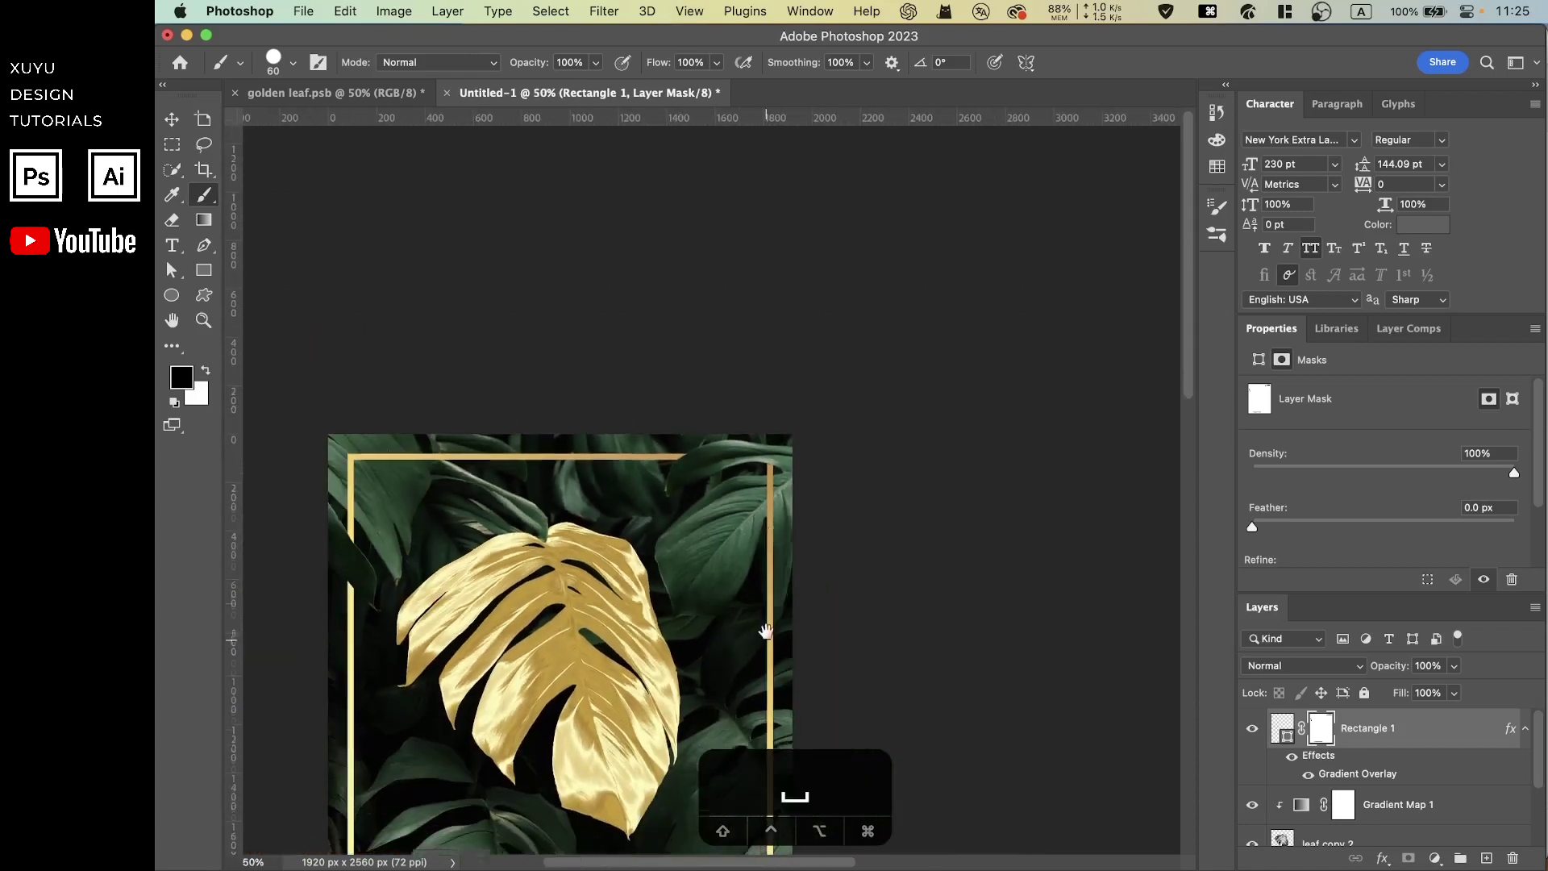
{"action": "left_click_drag", "start_coordinate": [766, 632], "coordinate": [771, 453]}
{"action": "left_click_drag", "start_coordinate": [803, 335], "coordinate": [888, 234]}
{"action": "left_click_drag", "start_coordinate": [838, 441], "coordinate": [852, 397]}
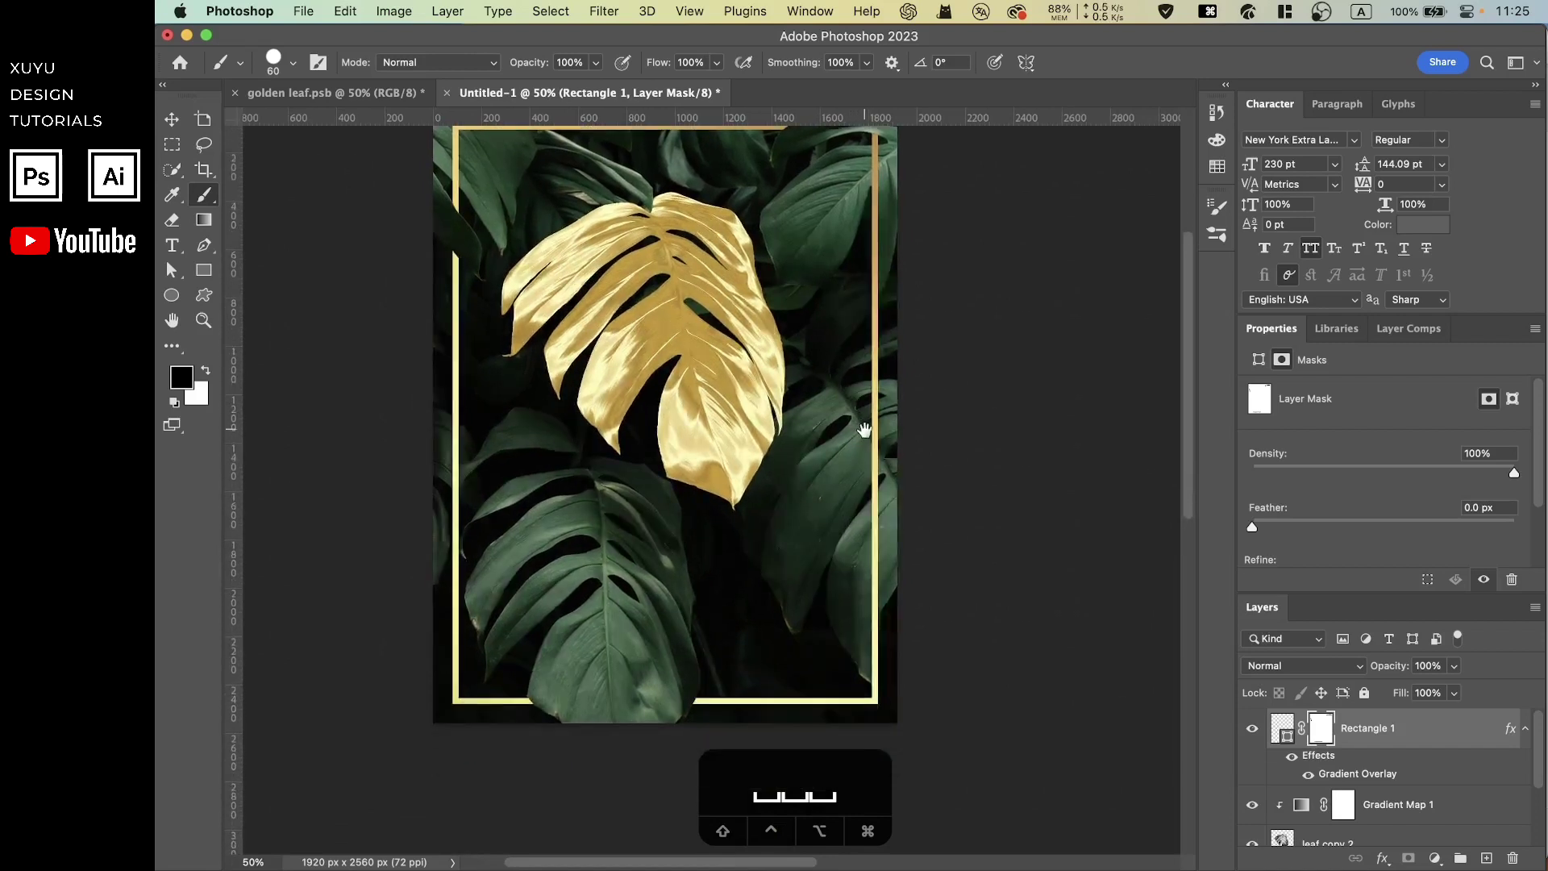
{"action": "left_click_drag", "start_coordinate": [913, 444], "coordinate": [816, 415]}
{"action": "key", "text": "super+equal"}
{"action": "key", "text": "super+equal"}
{"action": "key", "text": "super+equal"}
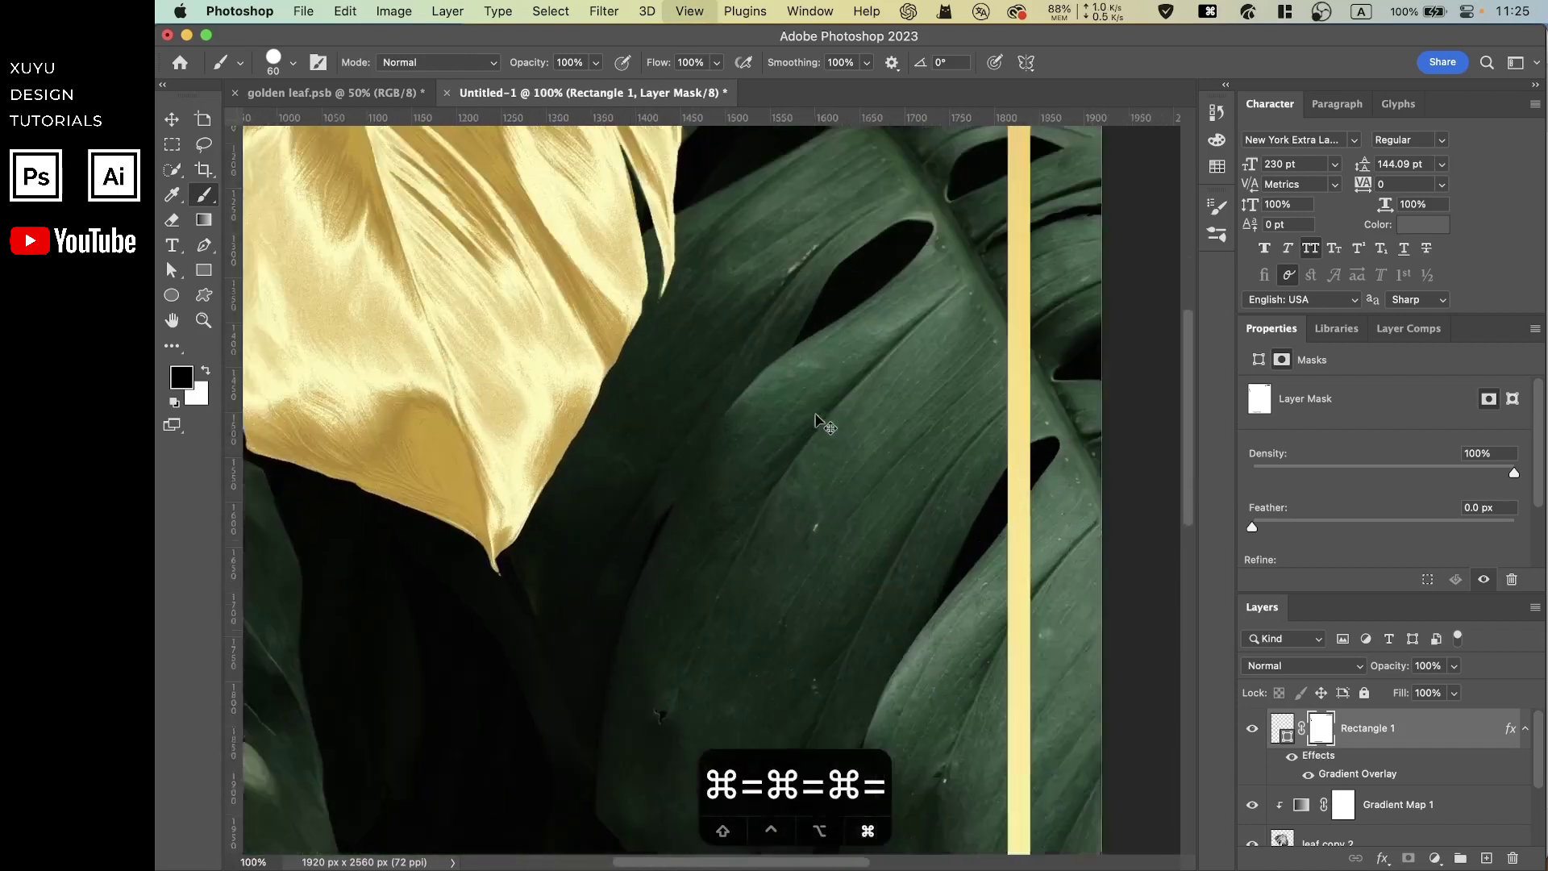
{"action": "scroll", "coordinate": [921, 444], "scroll_direction": "right", "scroll_amount": 3}
{"action": "scroll", "coordinate": [921, 444], "scroll_direction": "right", "scroll_amount": 2}
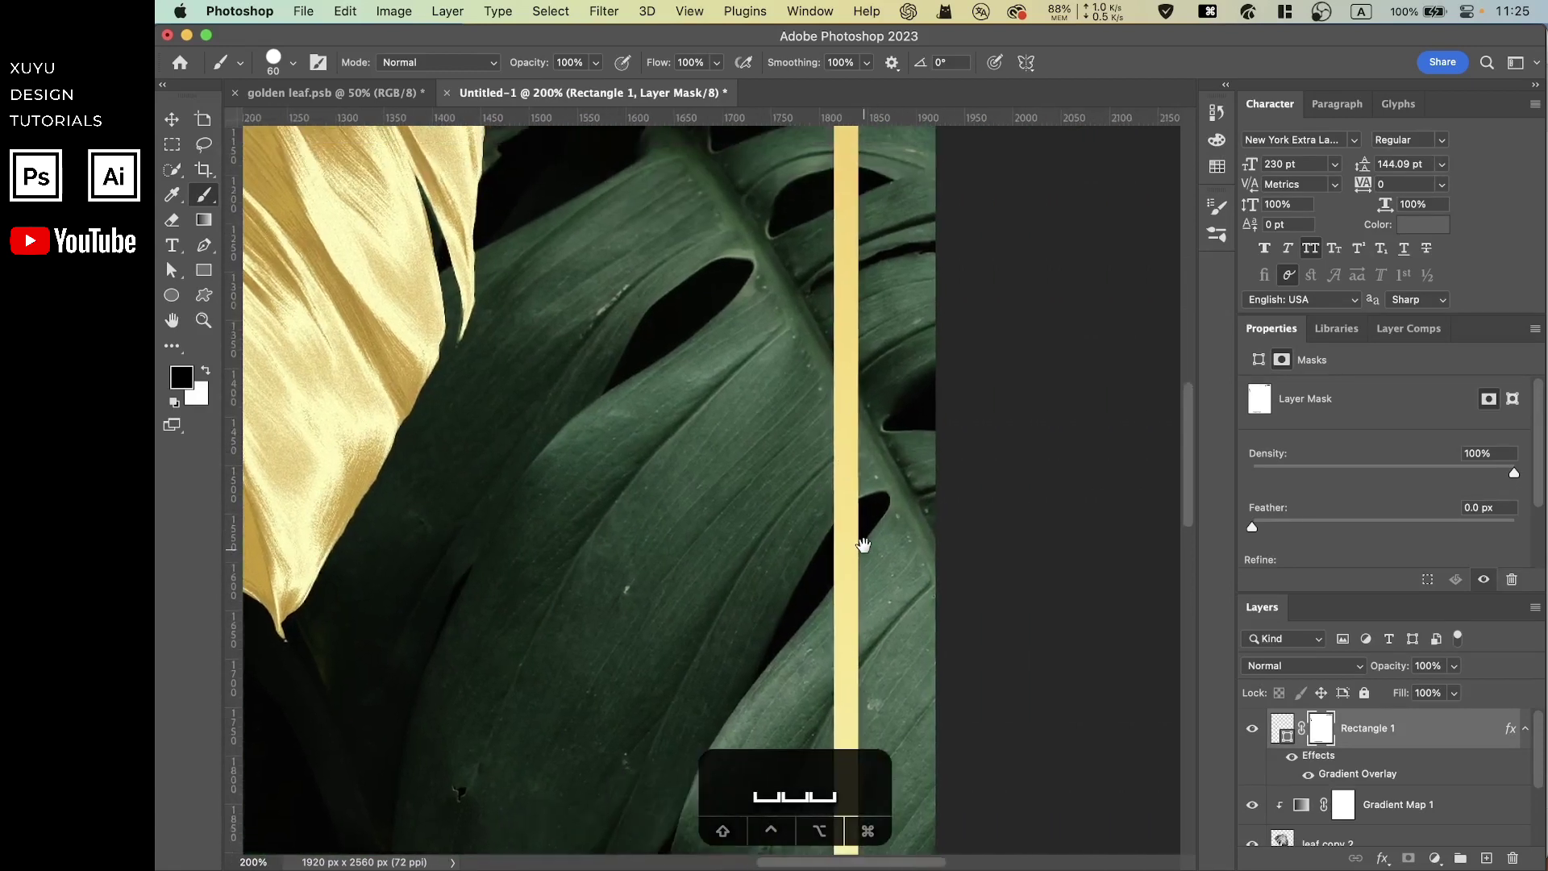
{"action": "left_click_drag", "start_coordinate": [863, 545], "coordinate": [848, 353]}
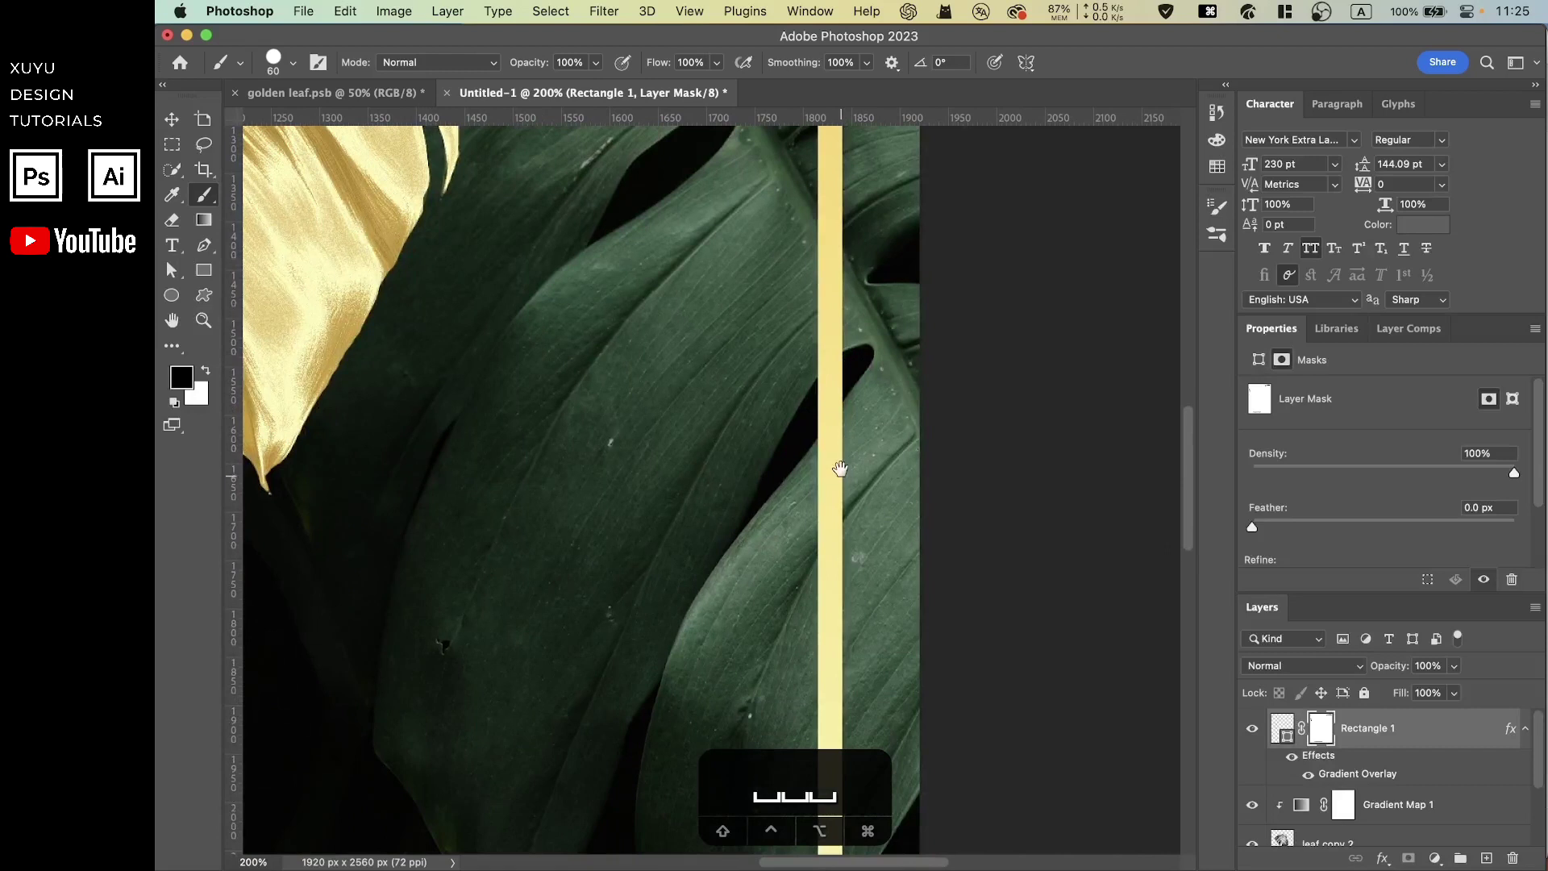
{"action": "left_click_drag", "start_coordinate": [840, 468], "coordinate": [835, 405]}
{"action": "mouse_move", "coordinate": [834, 307]}
{"action": "left_mouse_down"}
{"action": "mouse_move", "coordinate": [846, 453]}
{"action": "mouse_move", "coordinate": [830, 420]}
{"action": "left_mouse_up"}
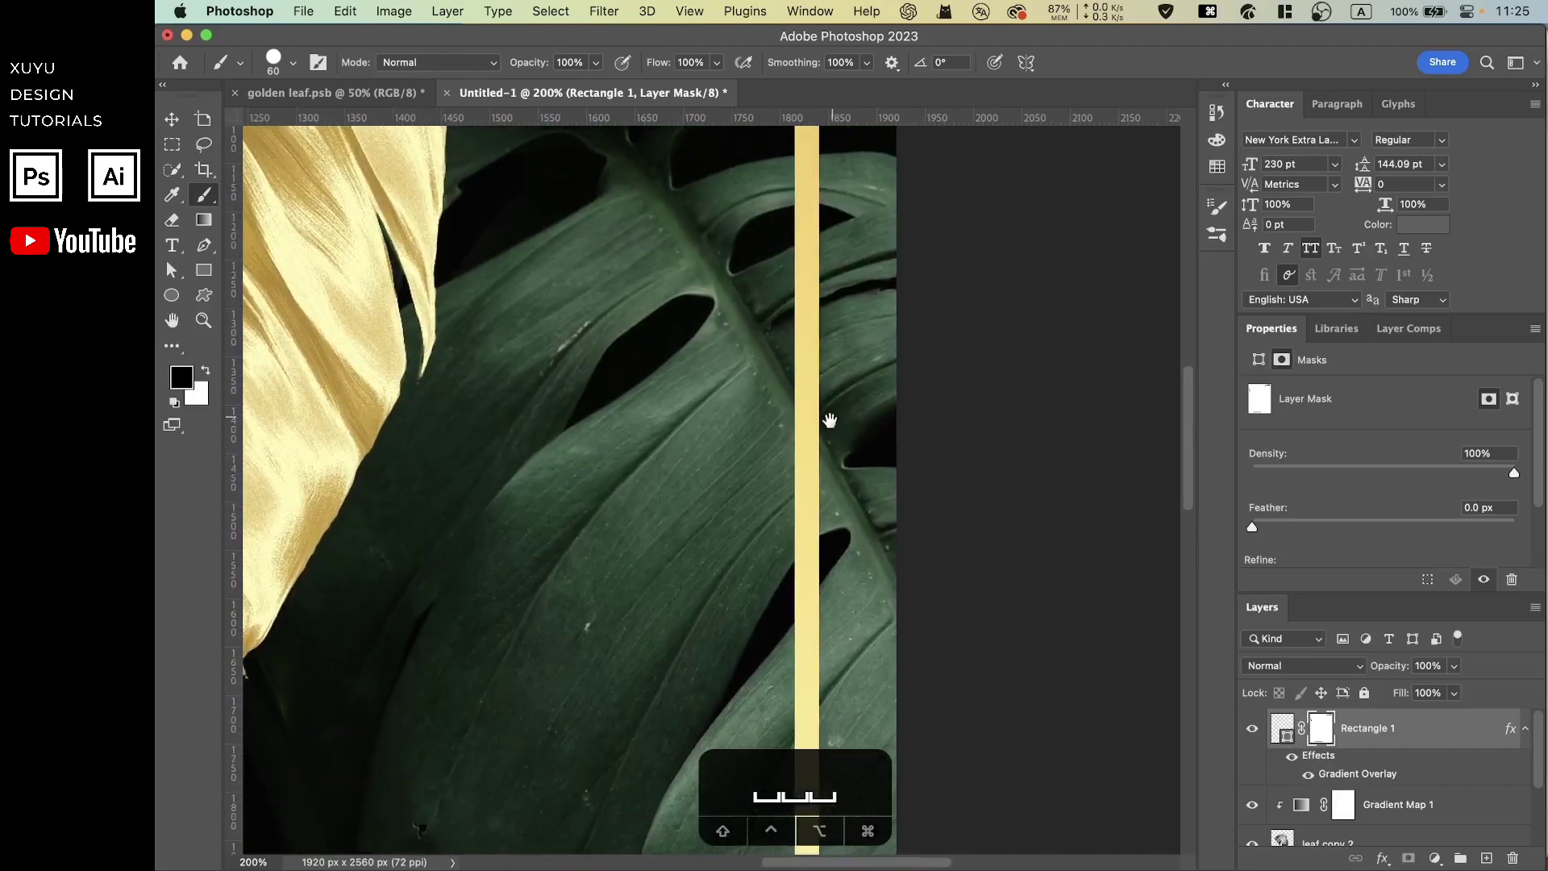
{"action": "left_click_drag", "start_coordinate": [799, 532], "coordinate": [806, 319]}
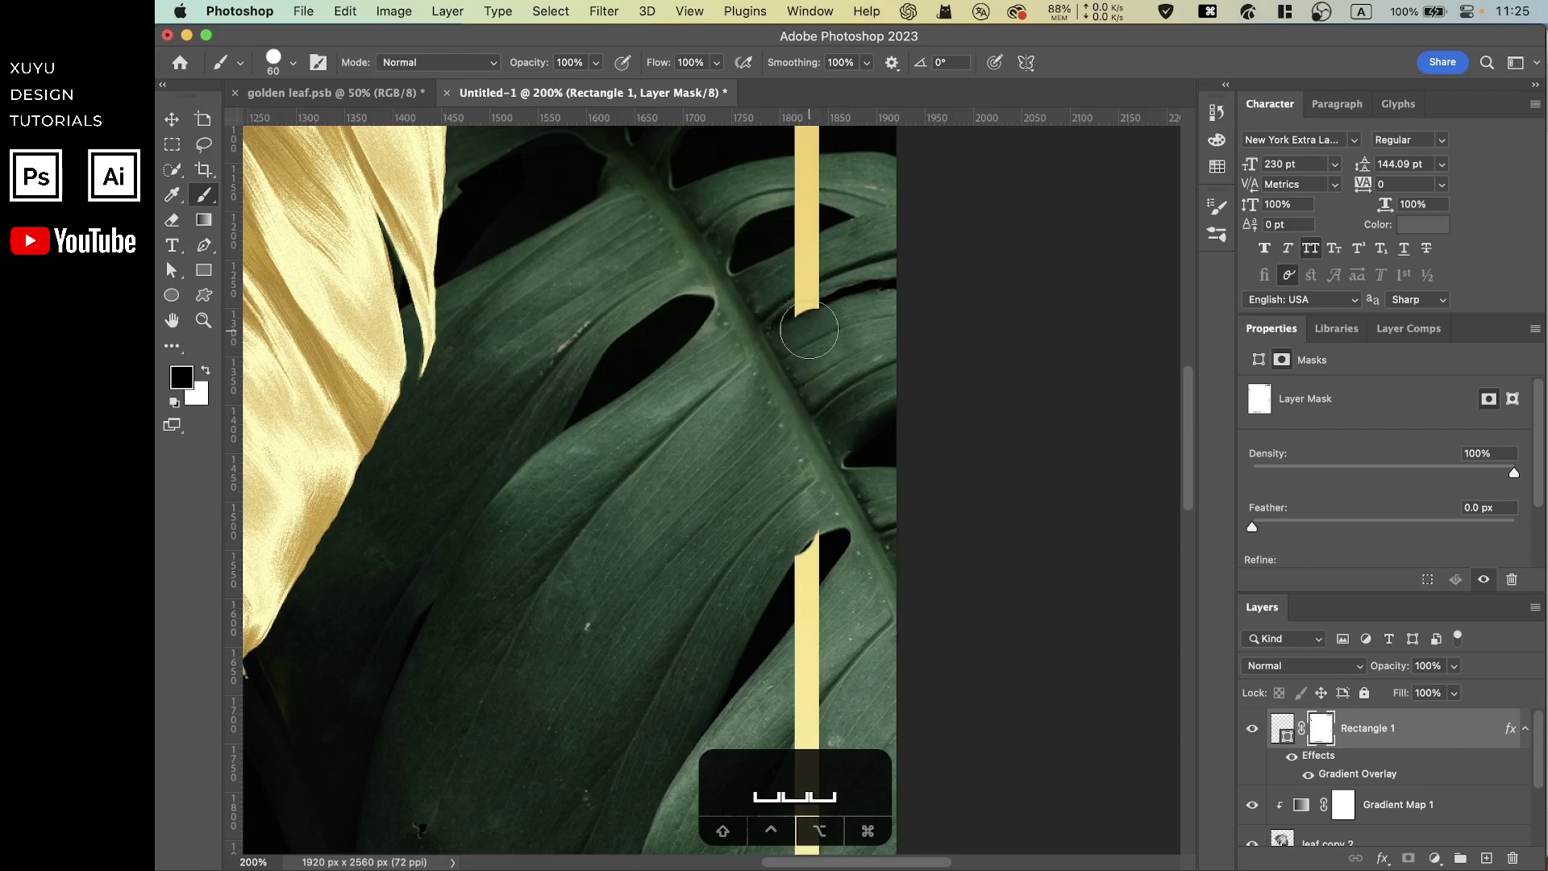
Step: Undo the latest mask strokes on the right bar and repaint its upper cut along the edge of the leaf lobe
{"action": "left_click_drag", "start_coordinate": [808, 329], "coordinate": [804, 264]}
{"action": "key", "text": "super+z"}
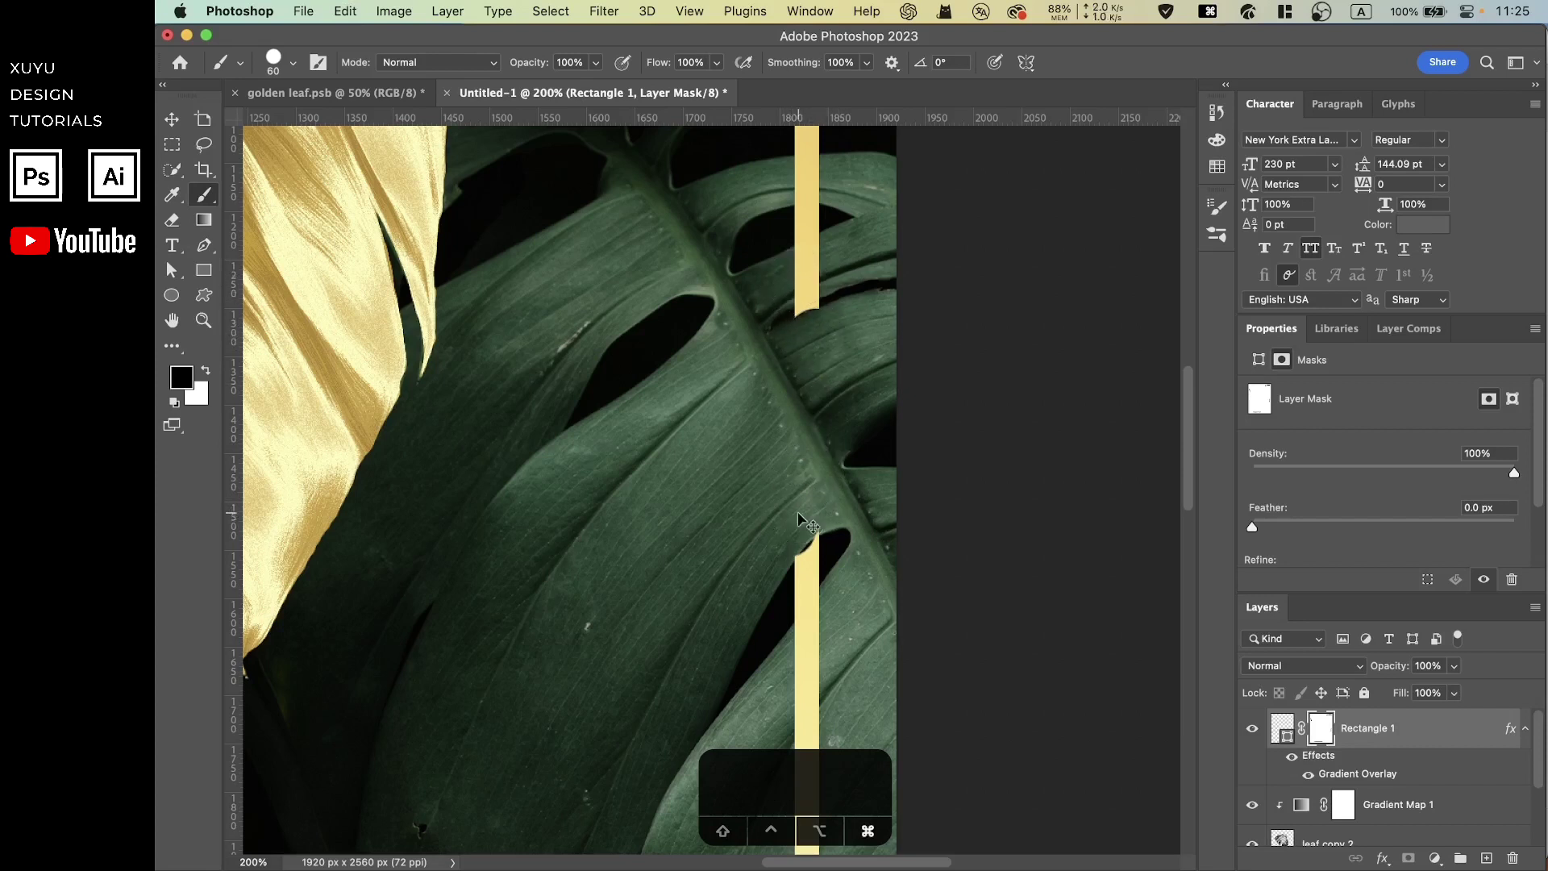
{"action": "key", "text": "super+z"}
{"action": "key", "text": "super+z"}
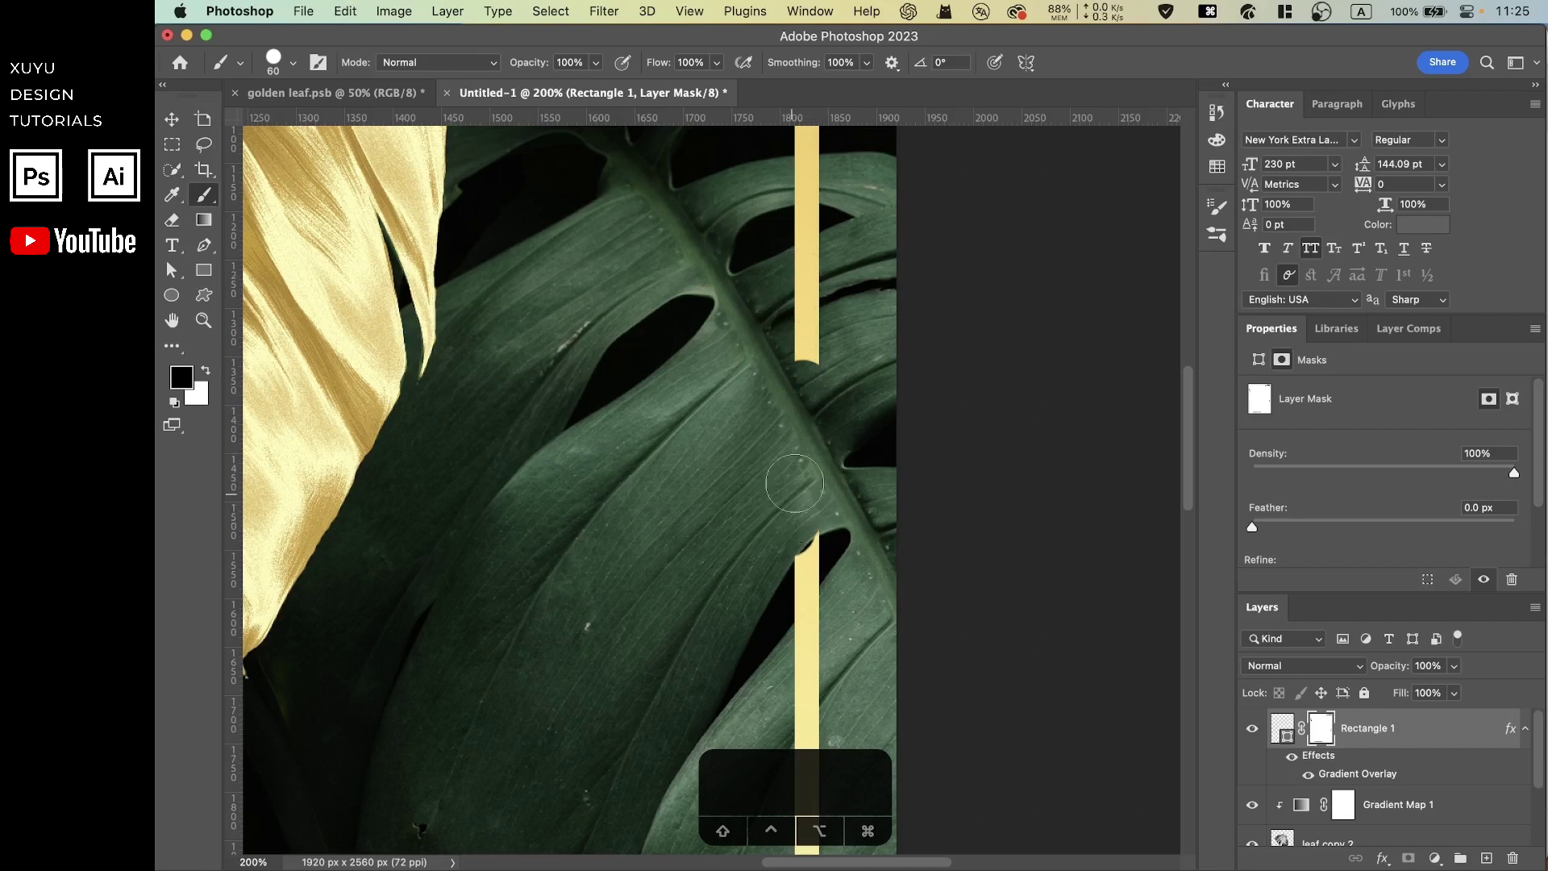
{"action": "left_click_drag", "start_coordinate": [809, 359], "coordinate": [816, 337]}
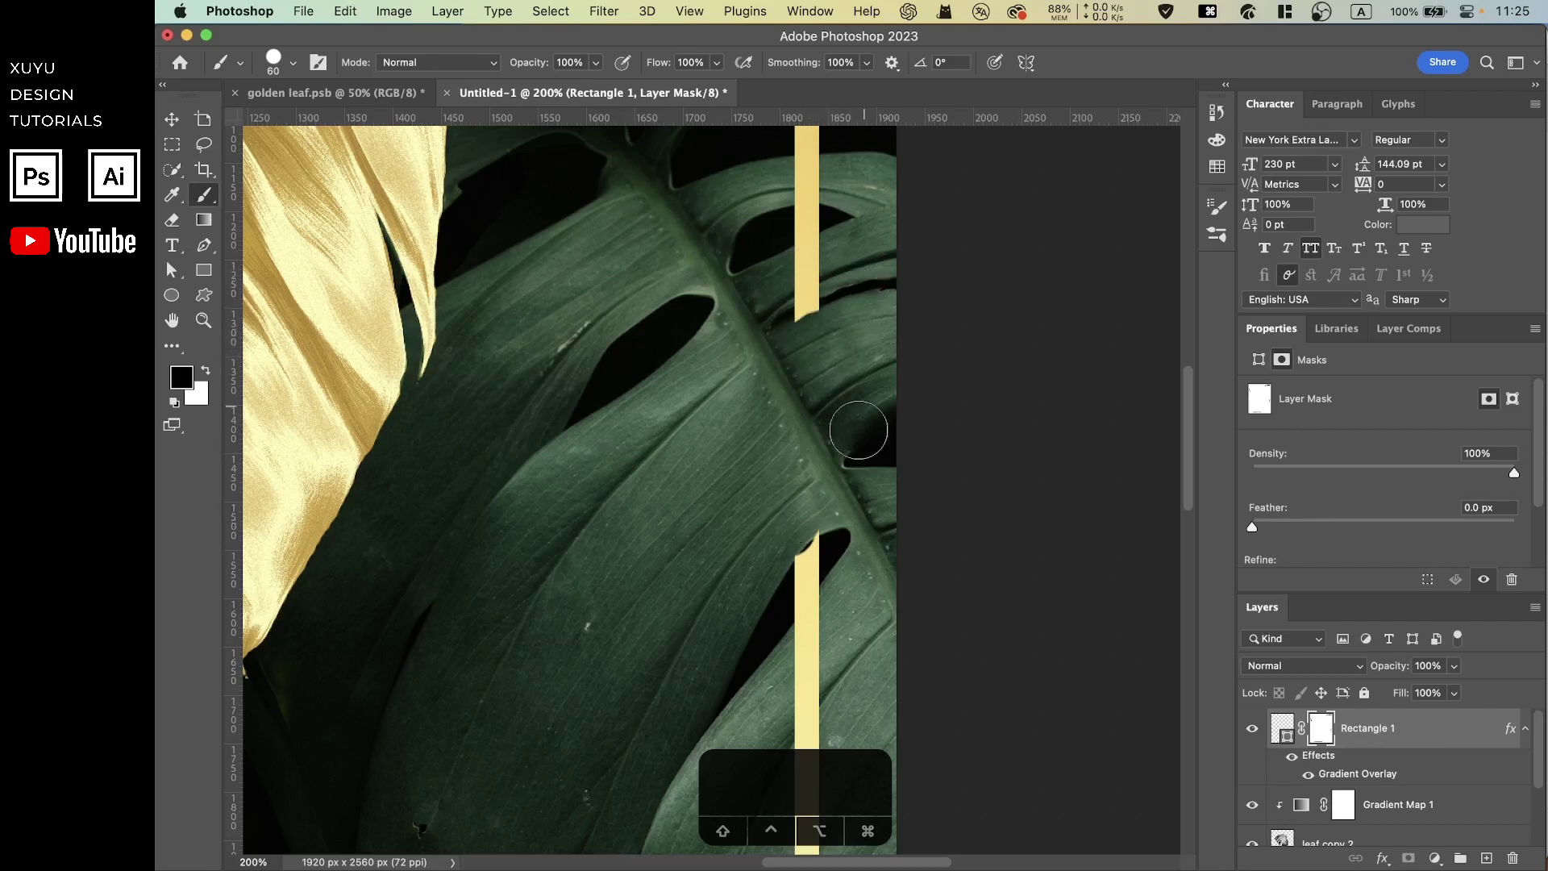
Step: Switch the brush colour to white and restore the right bar up to the edge of the hole beside the leaf's midrib
{"action": "key", "text": "super+equal"}
{"action": "key", "text": "super+equal"}
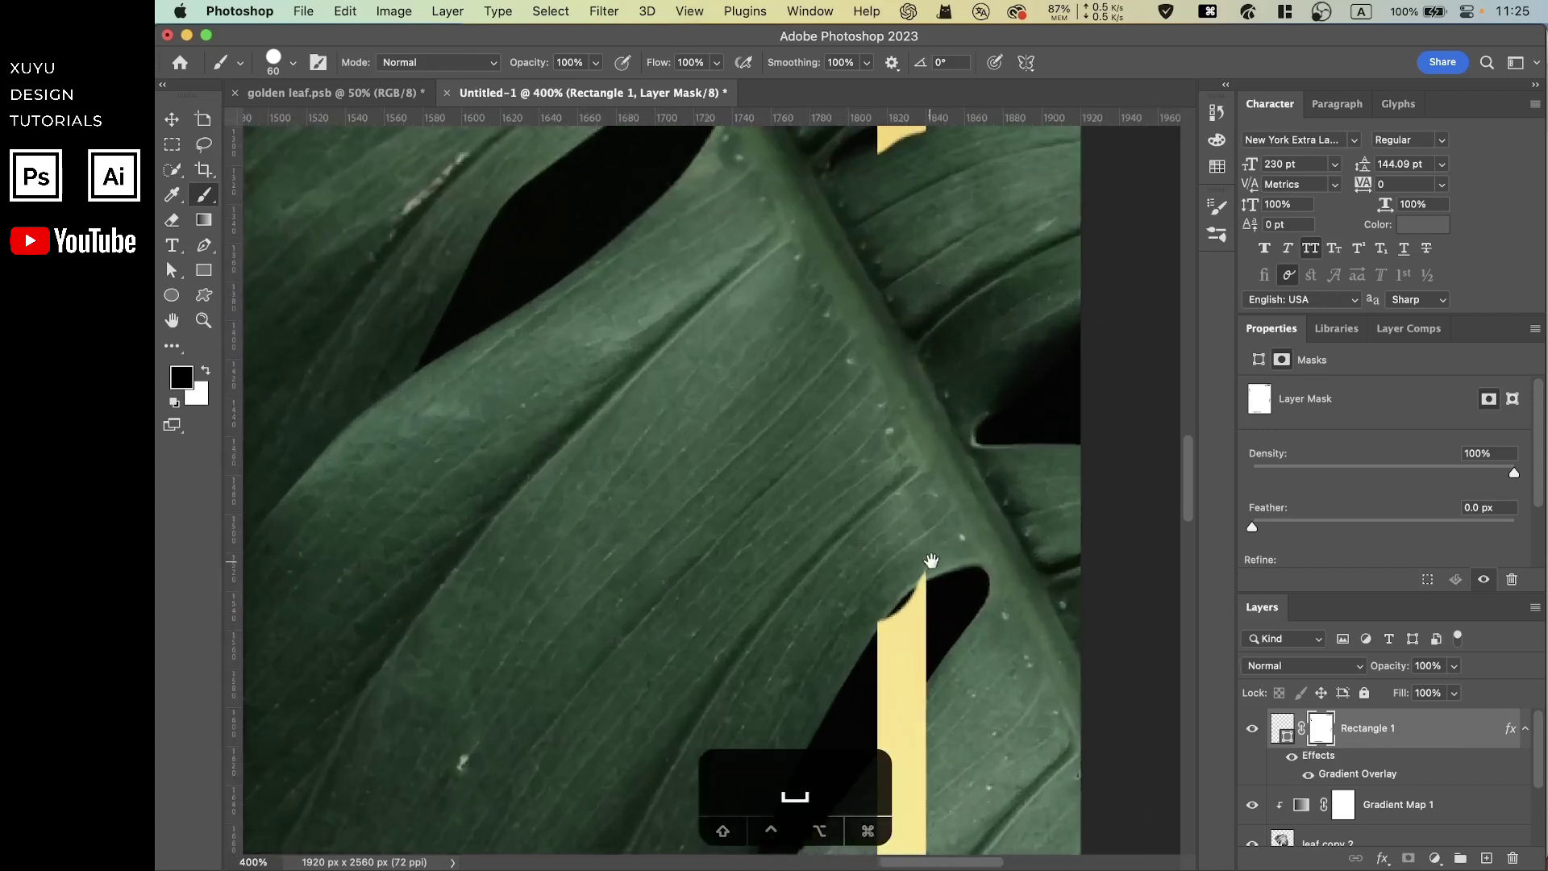
{"action": "left_click_drag", "start_coordinate": [926, 563], "coordinate": [870, 473]}
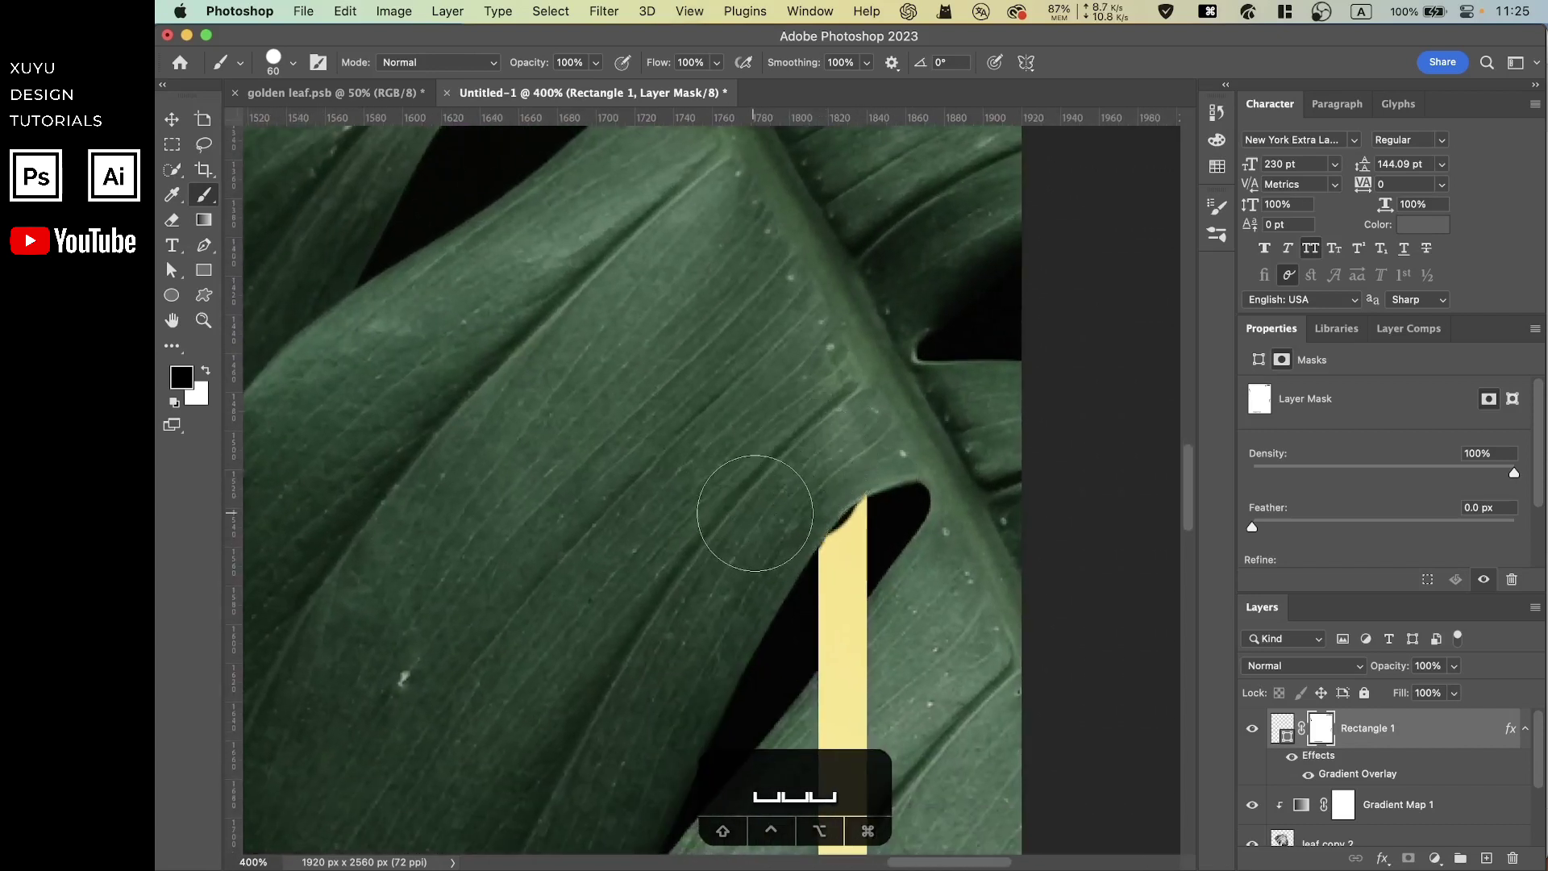
{"action": "left_click", "coordinate": [207, 371]}
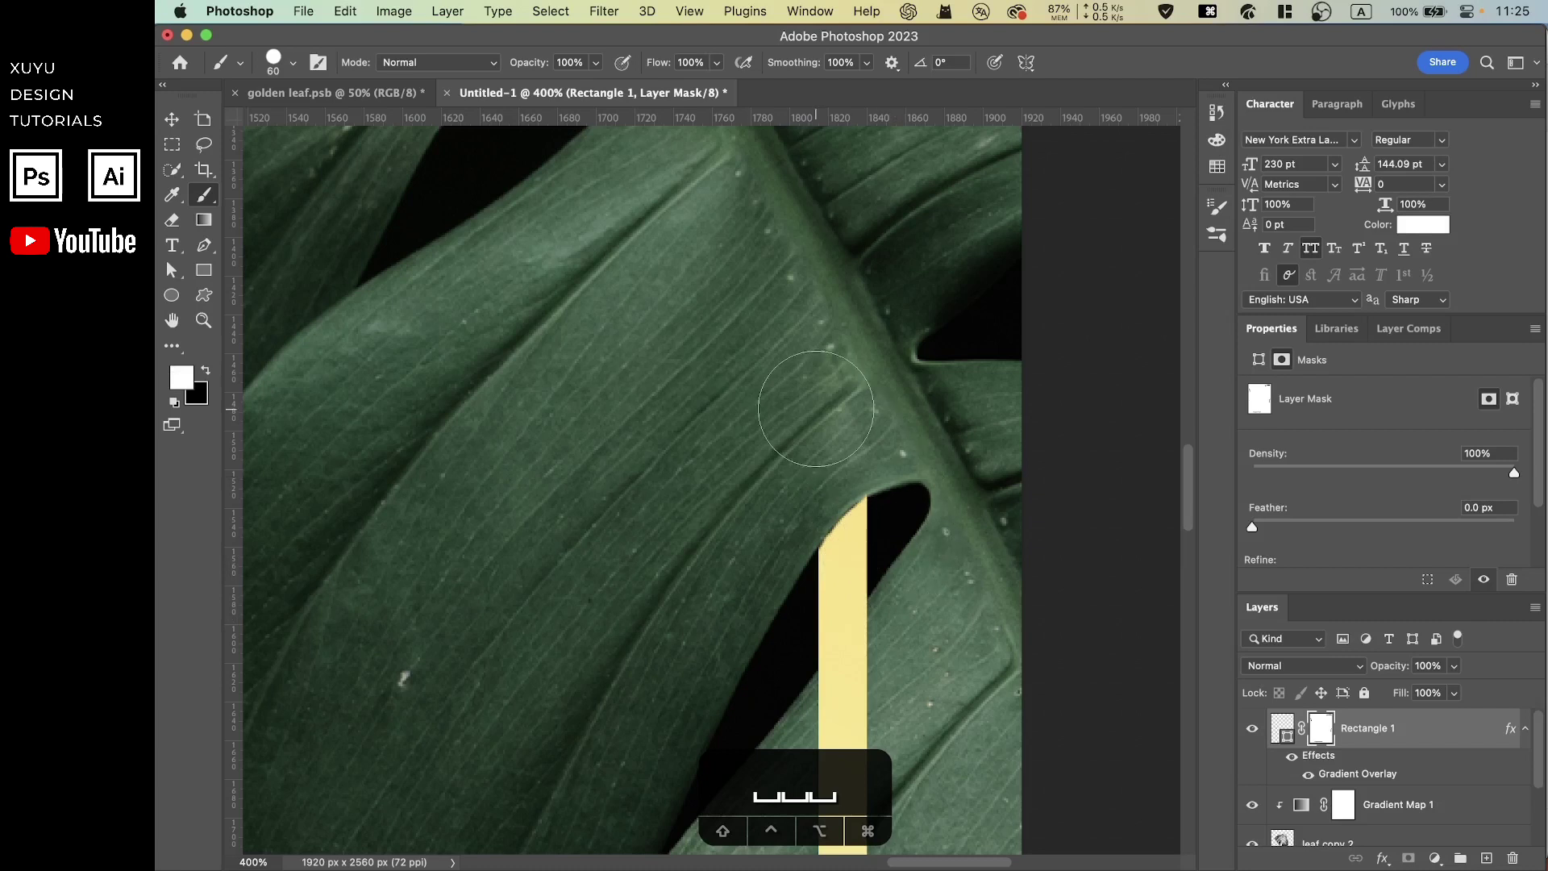
Step: Examine the whole poster to check how the masked gold frame passes behind the green leaves
{"action": "key", "text": "super+minus"}
{"action": "key", "text": "super+minus"}
{"action": "key", "text": "super+minus"}
{"action": "key", "text": "super+minus"}
{"action": "key", "text": "super+minus"}
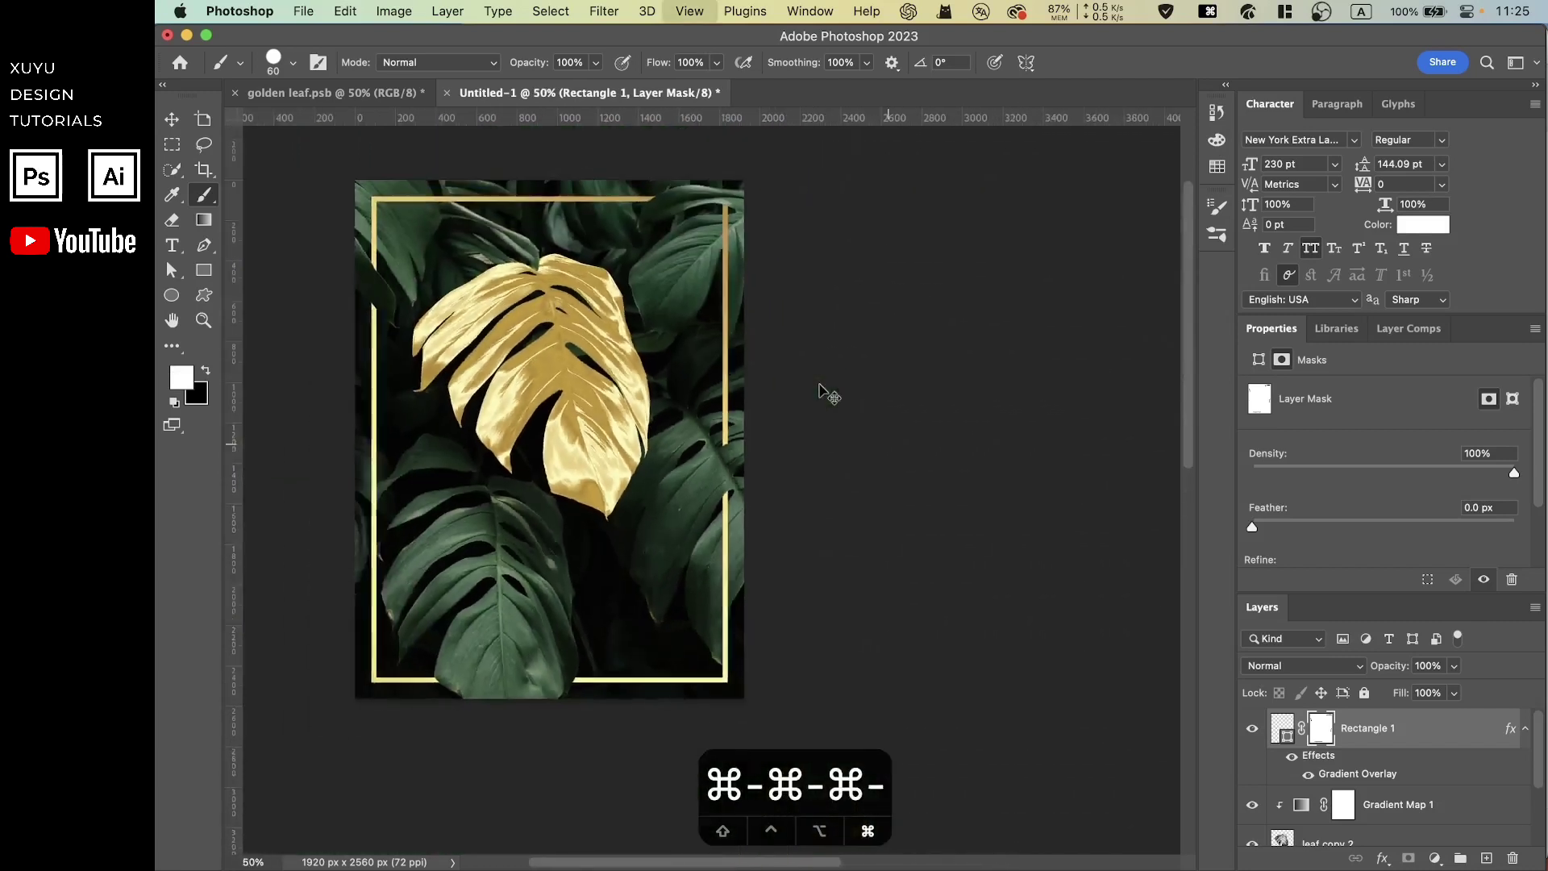
{"action": "key", "text": "super+minus"}
{"action": "key", "text": "super+equal"}
{"action": "key", "text": "space"}
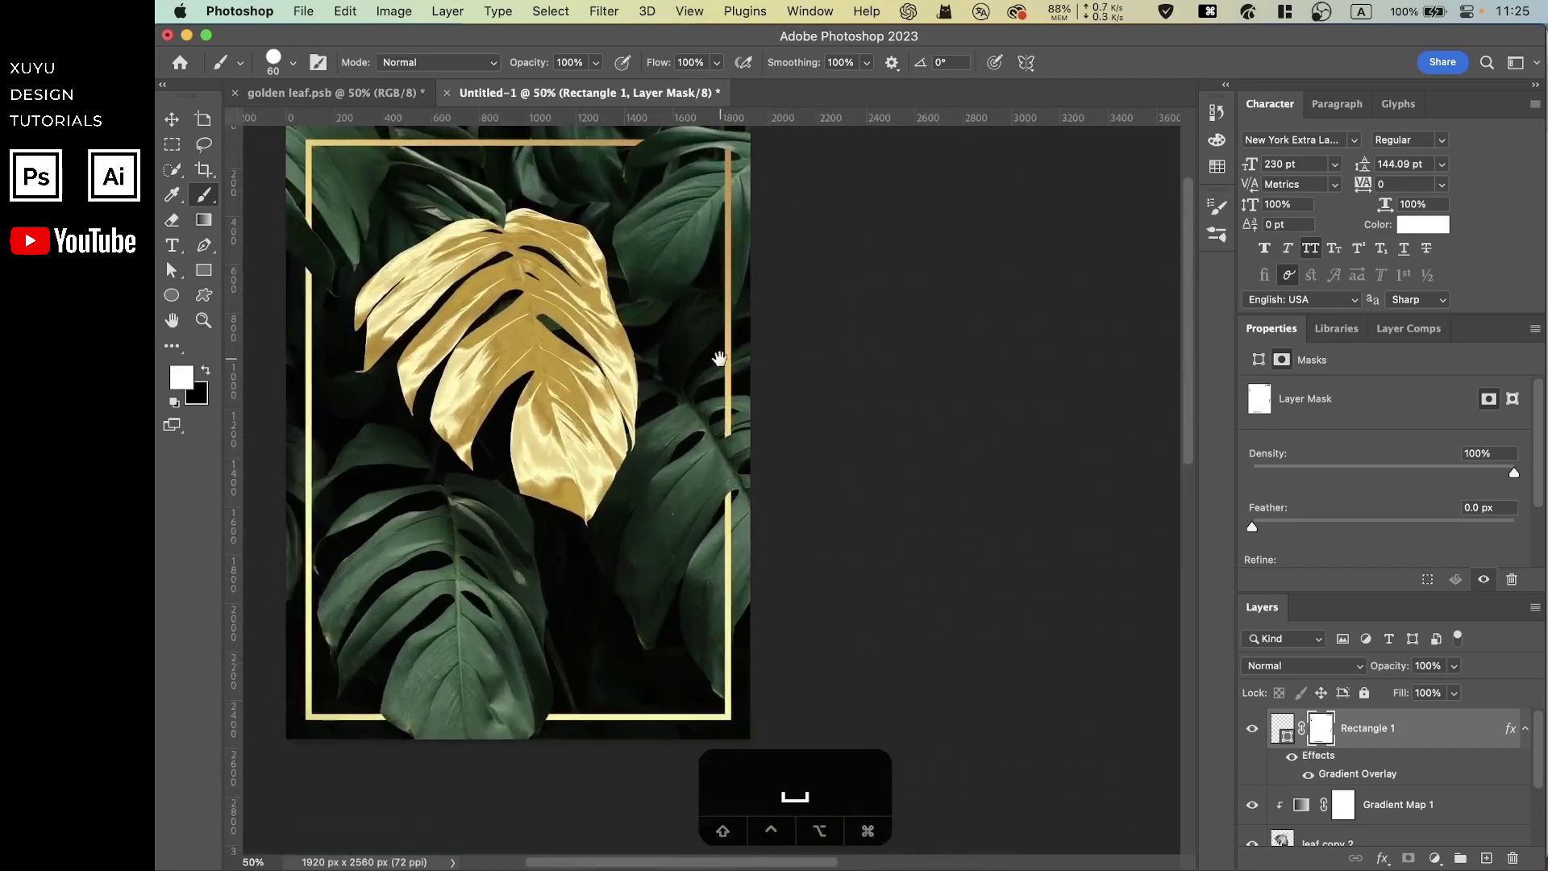
{"action": "left_click_drag", "start_coordinate": [715, 360], "coordinate": [861, 338]}
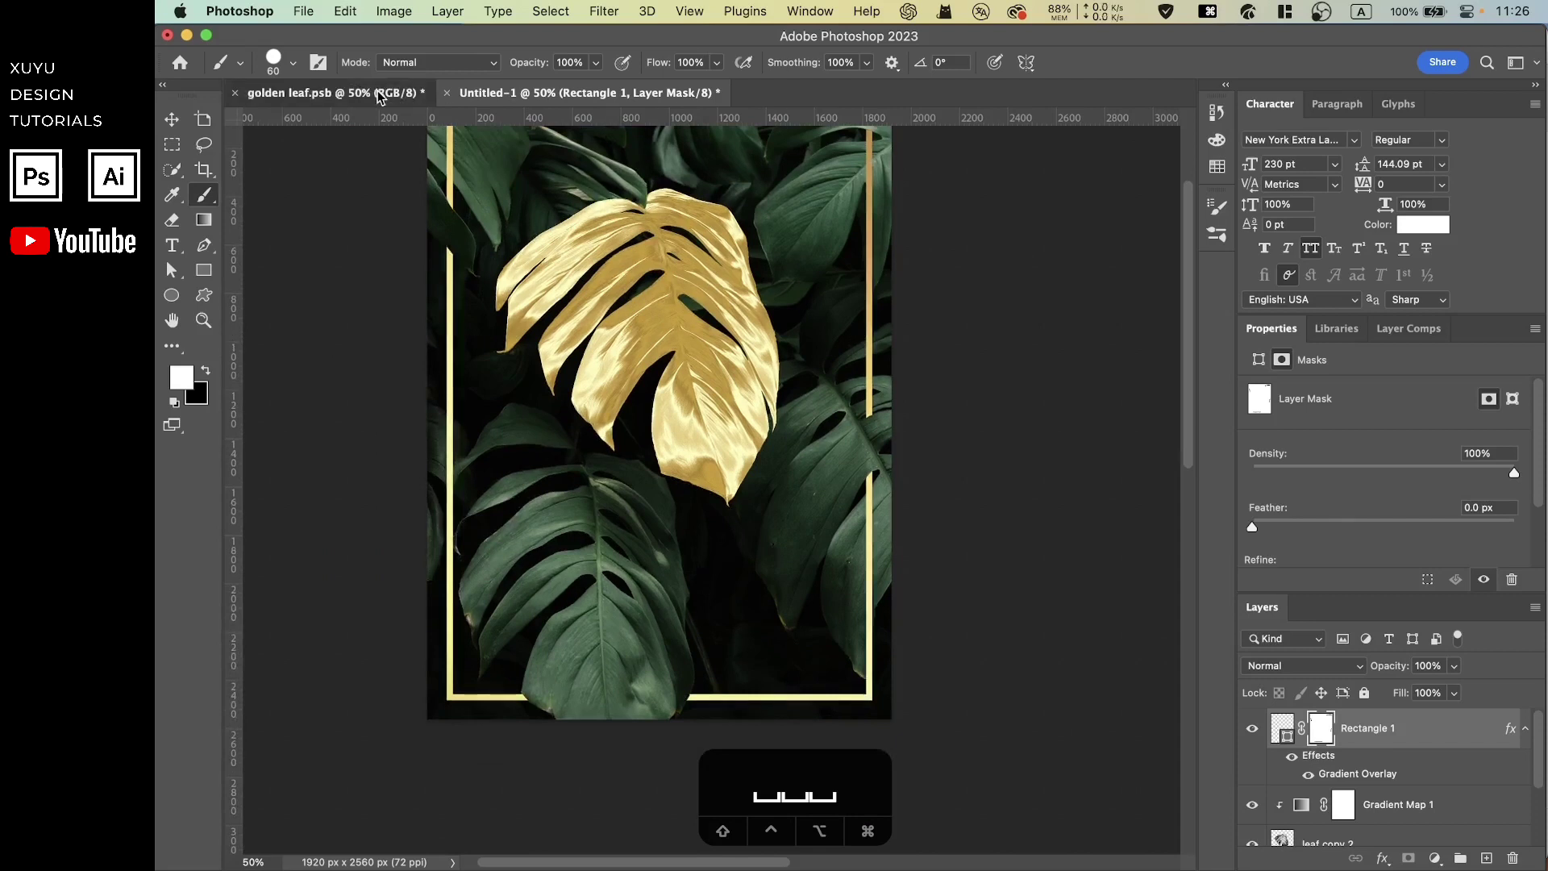
Step: Copy the texts group from the golden leaf.psb document and paste it into the Untitled-1 poster above the frame layer
{"action": "left_click", "coordinate": [334, 93]}
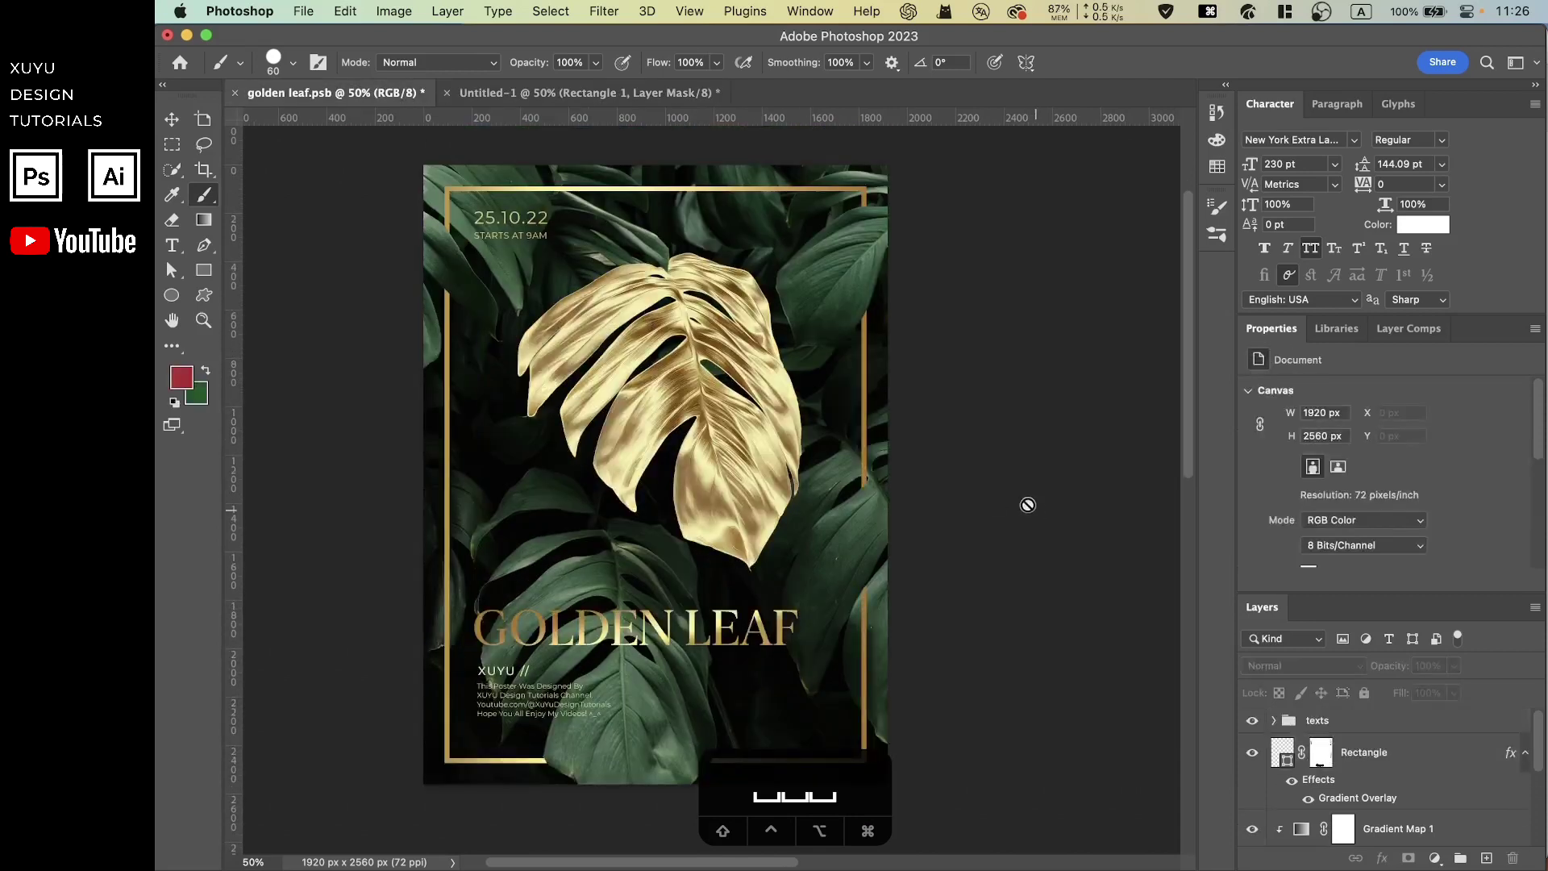
{"action": "left_click", "coordinate": [1319, 717]}
{"action": "key", "text": "super+c"}
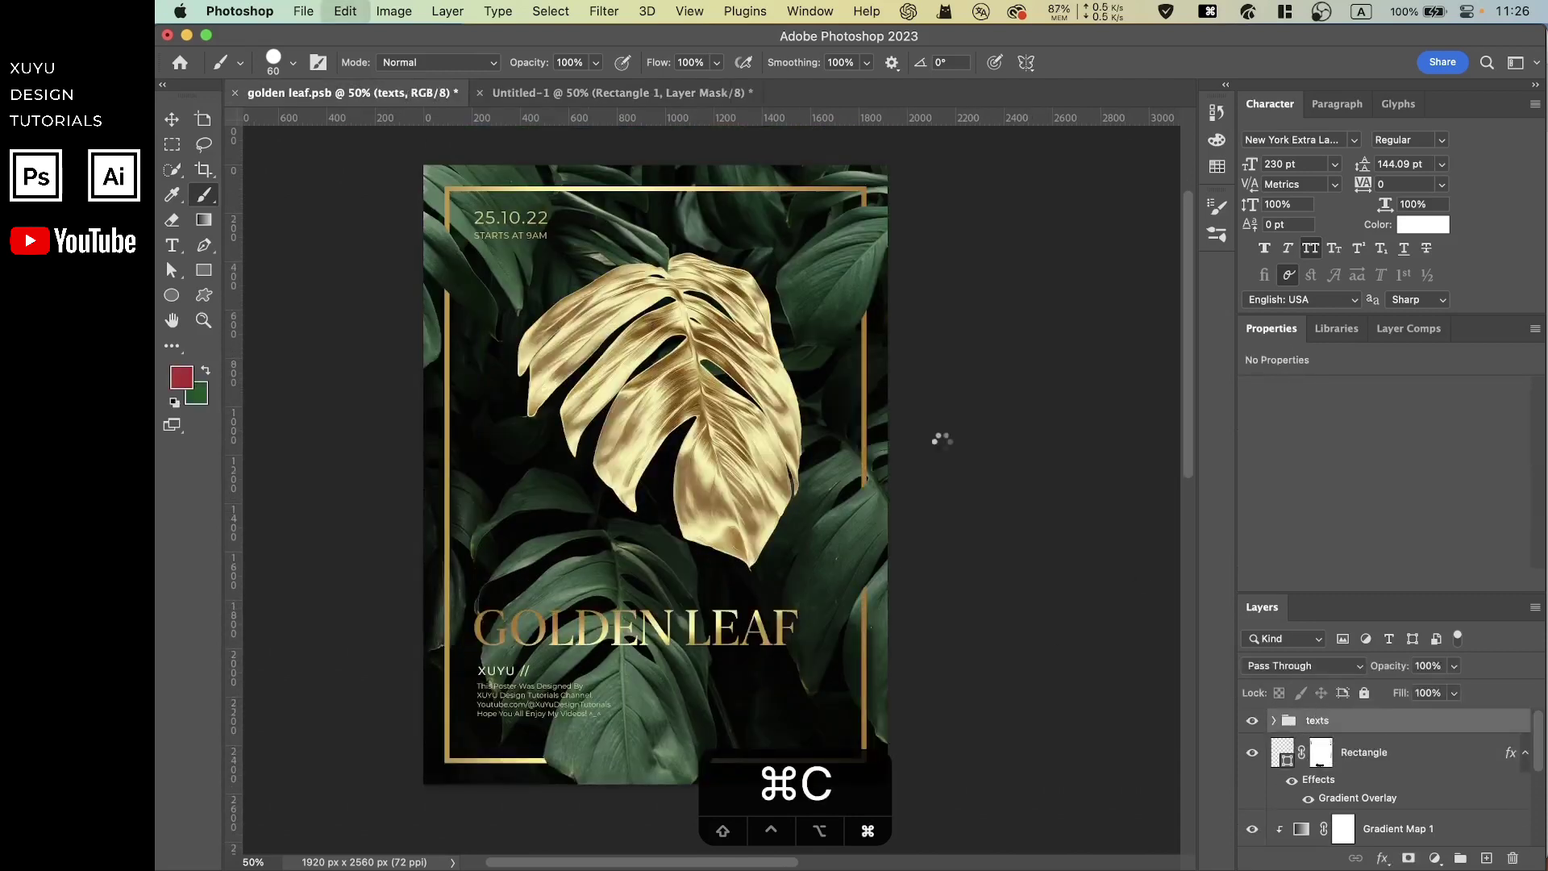
{"action": "left_click", "coordinate": [594, 93]}
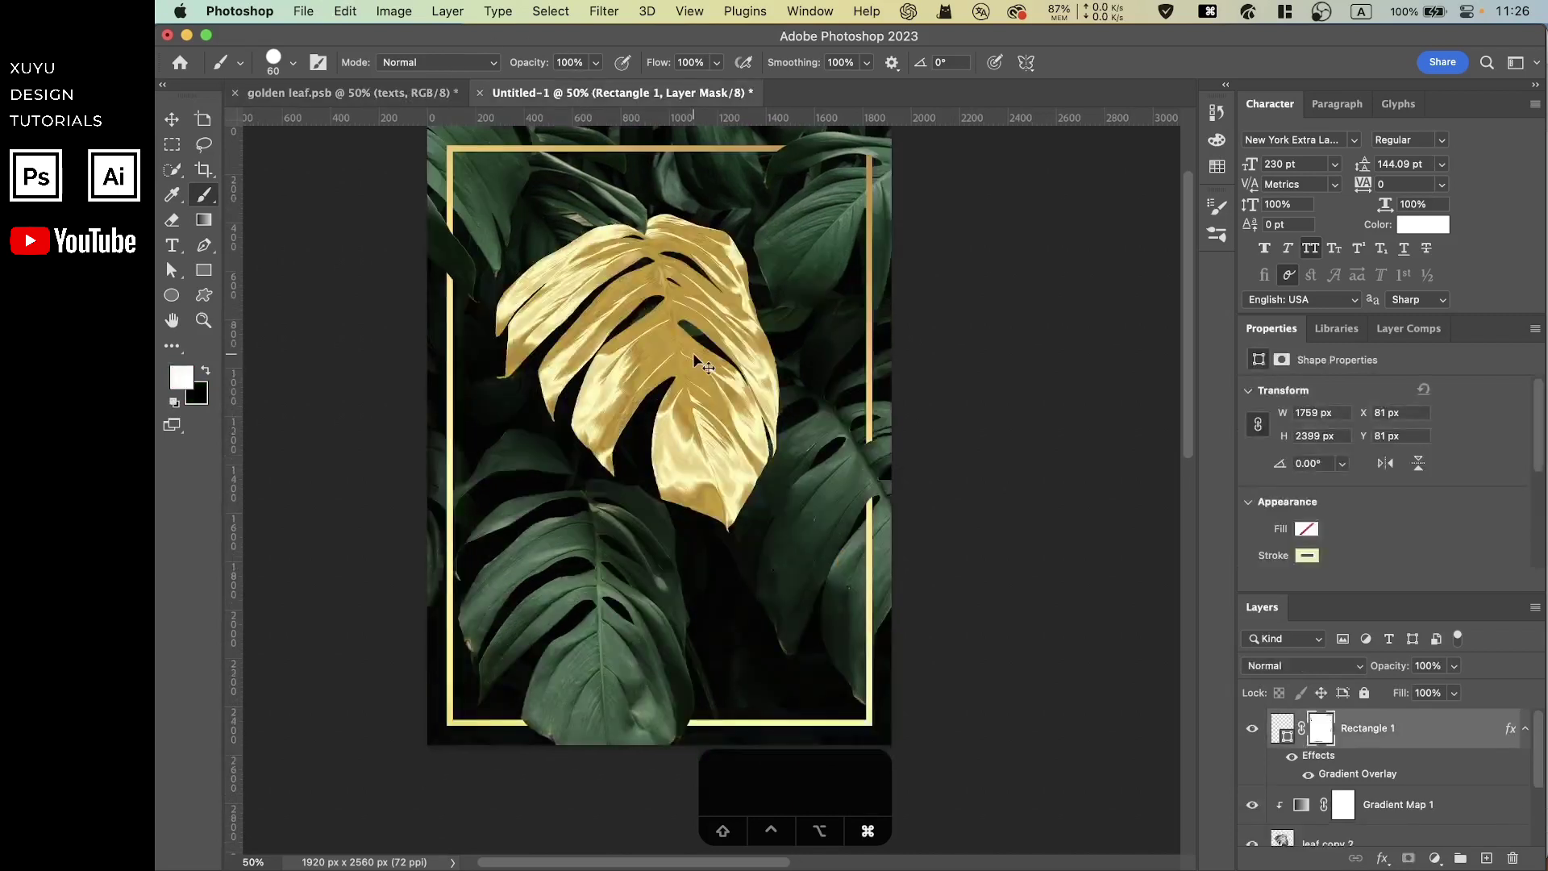
{"action": "key", "text": "super+v"}
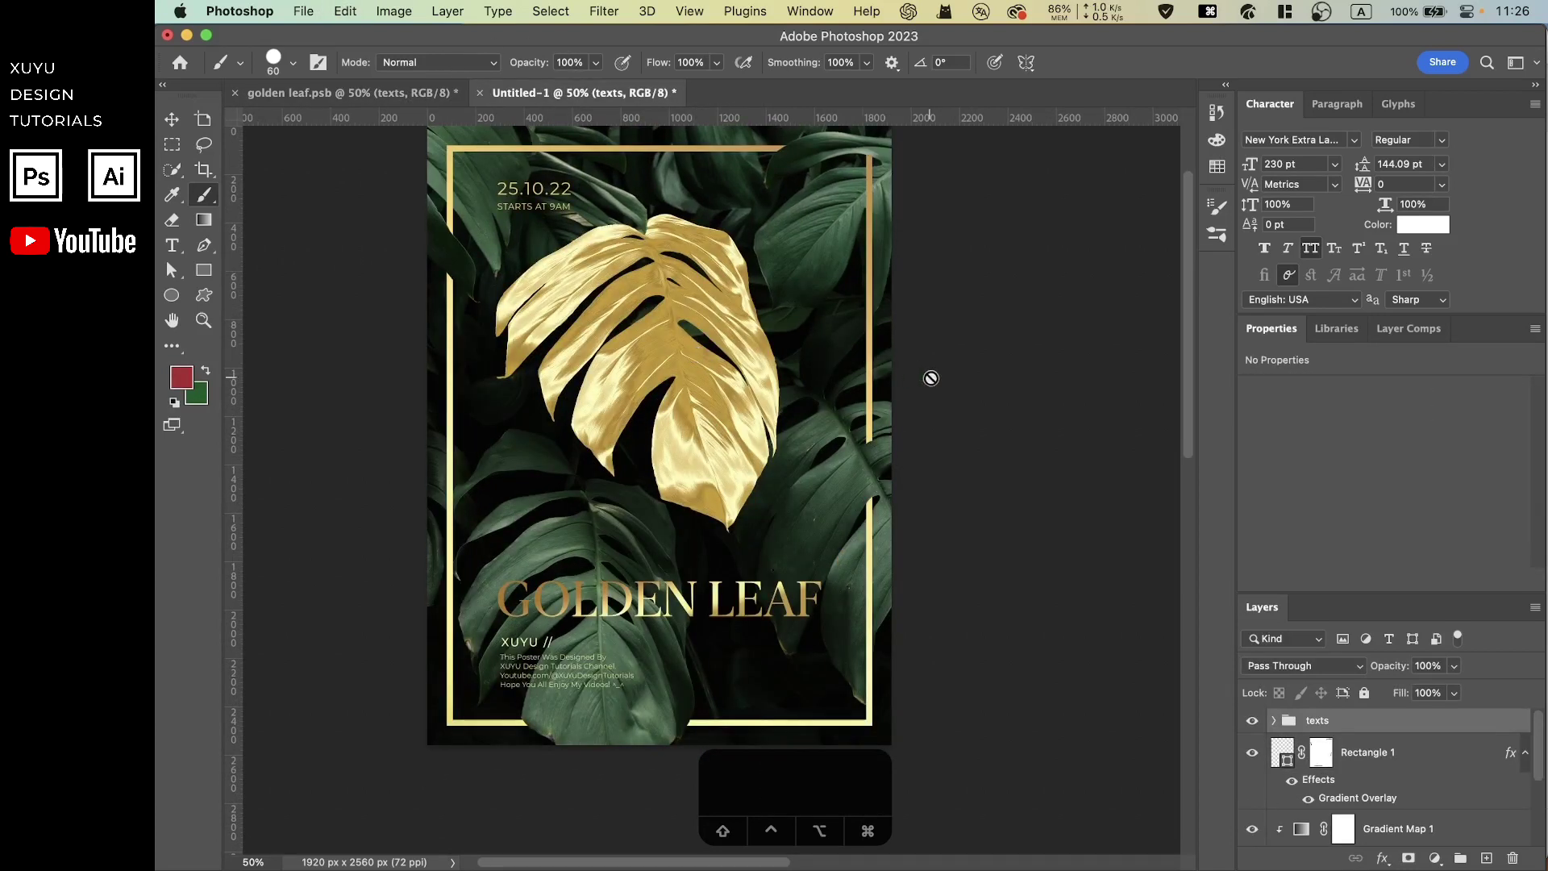
{"action": "scroll", "coordinate": [821, 367], "scroll_direction": "up", "scroll_amount": 2}
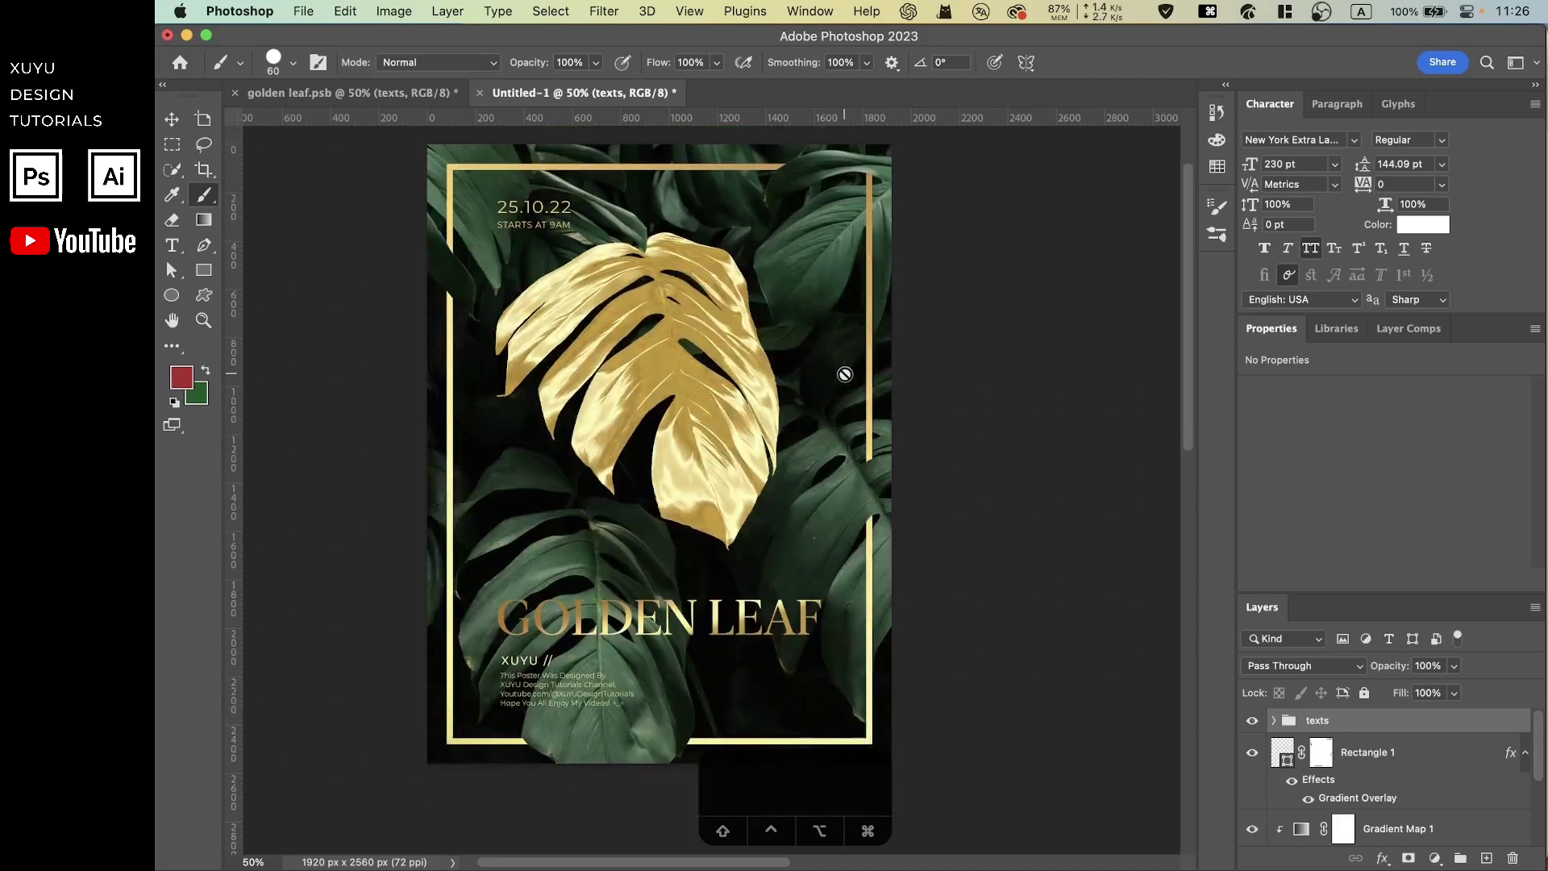
{"action": "left_click", "coordinate": [1326, 10]}
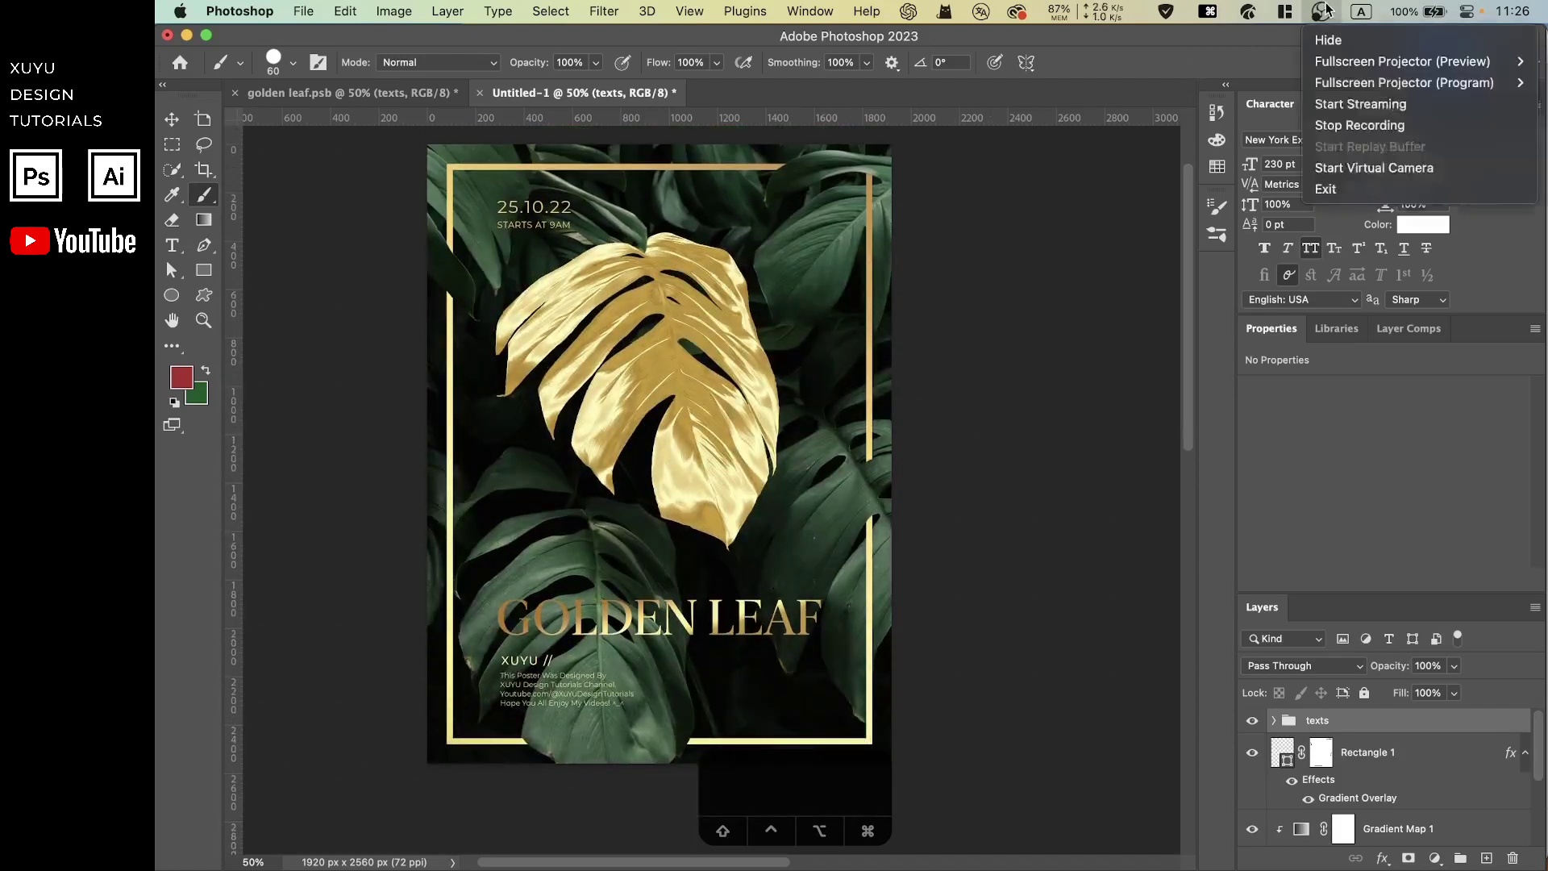